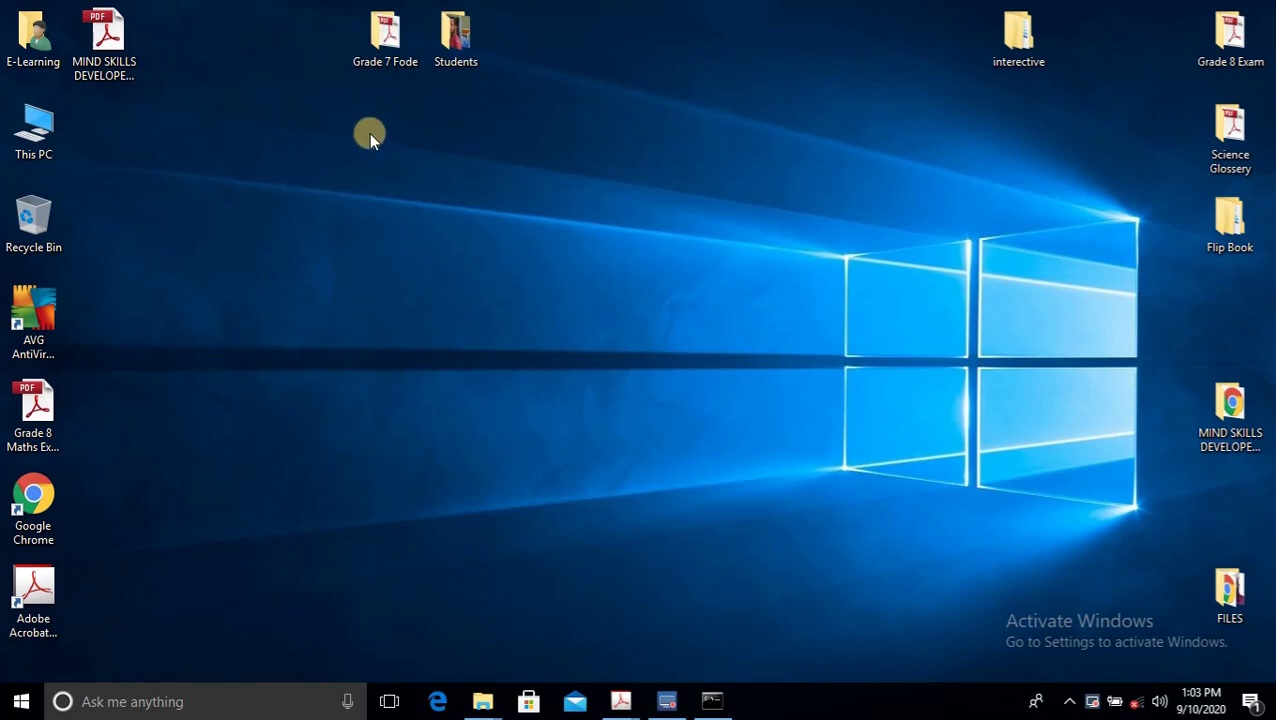
- Open Gr7.Mathematics.S1.pdf from the Grade 7 Fode folder and scroll to its Contents page
{"action": "double_click", "coordinate": [390, 60]}
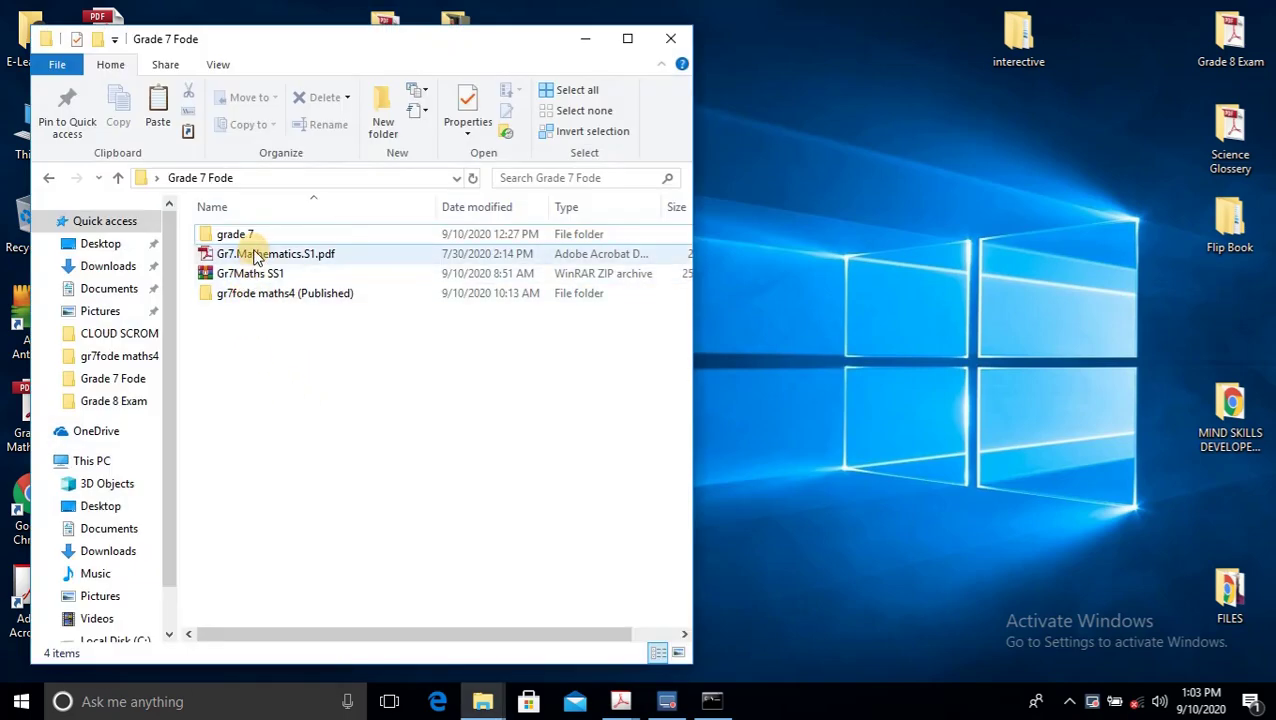
{"action": "double_click", "coordinate": [257, 258]}
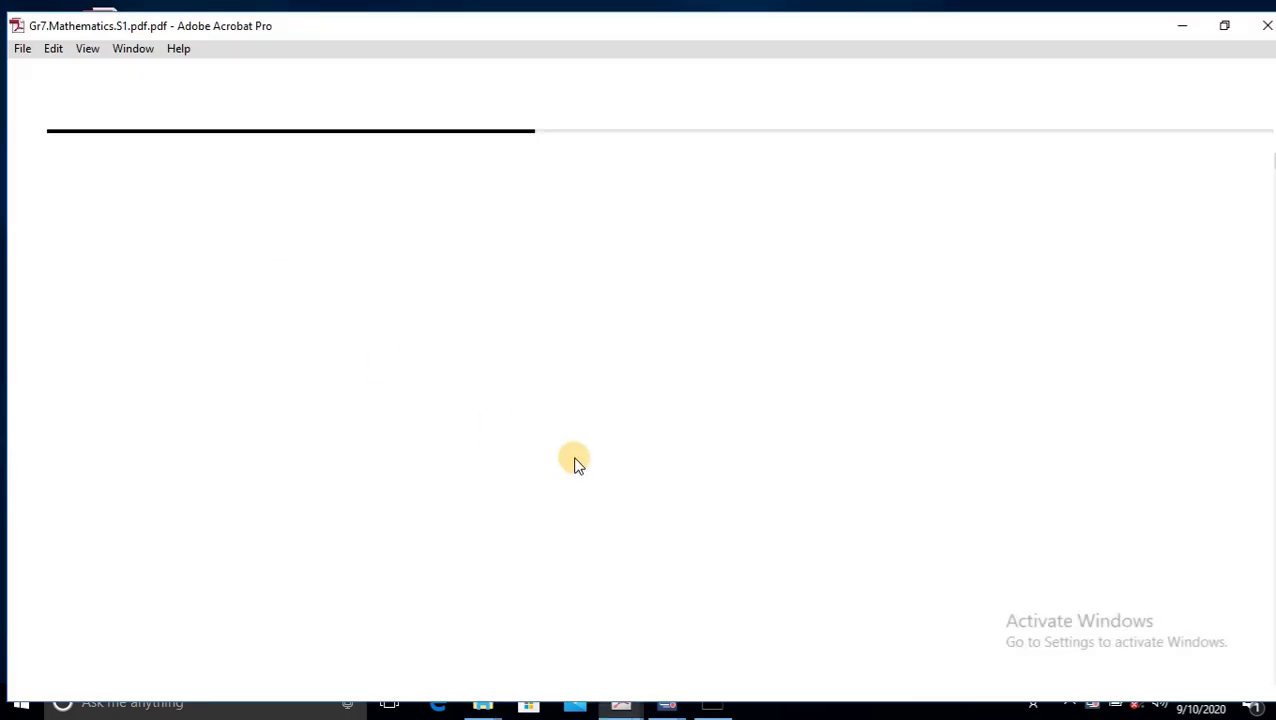
{"action": "scroll", "coordinate": [590, 456], "scroll_direction": "down", "scroll_amount": 10}
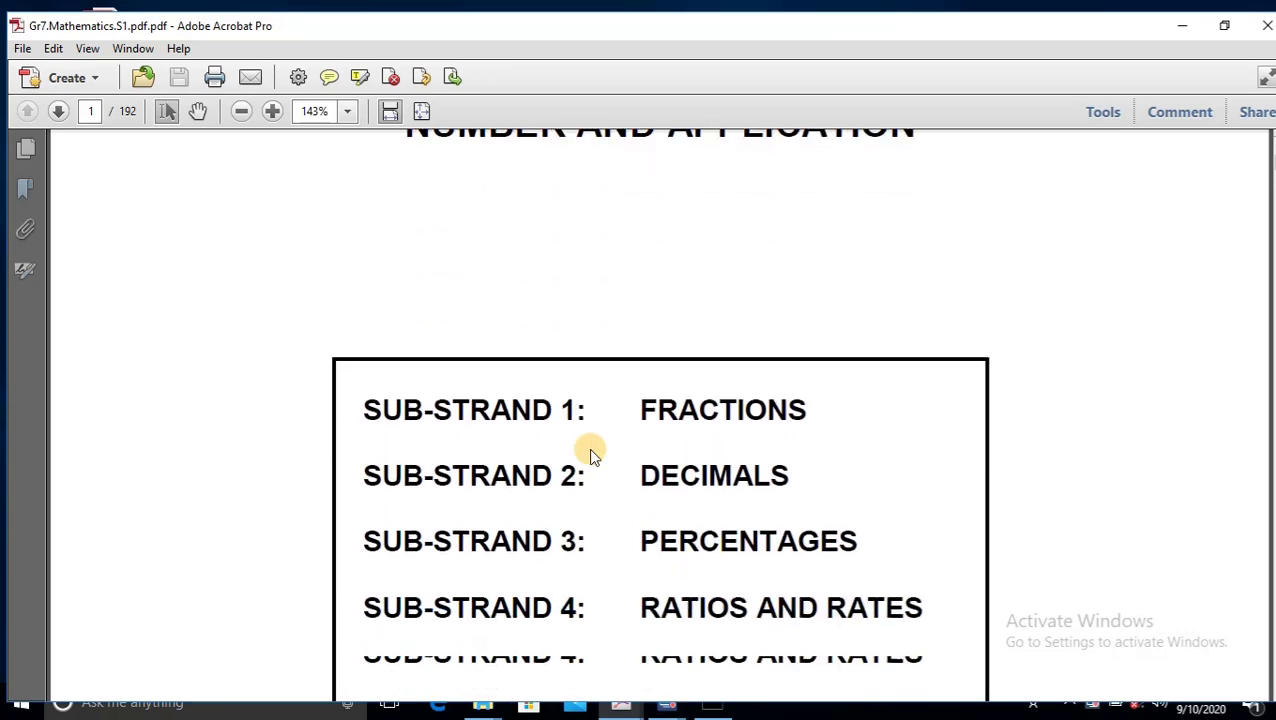
{"action": "scroll", "coordinate": [590, 455], "scroll_direction": "down", "scroll_amount": 15}
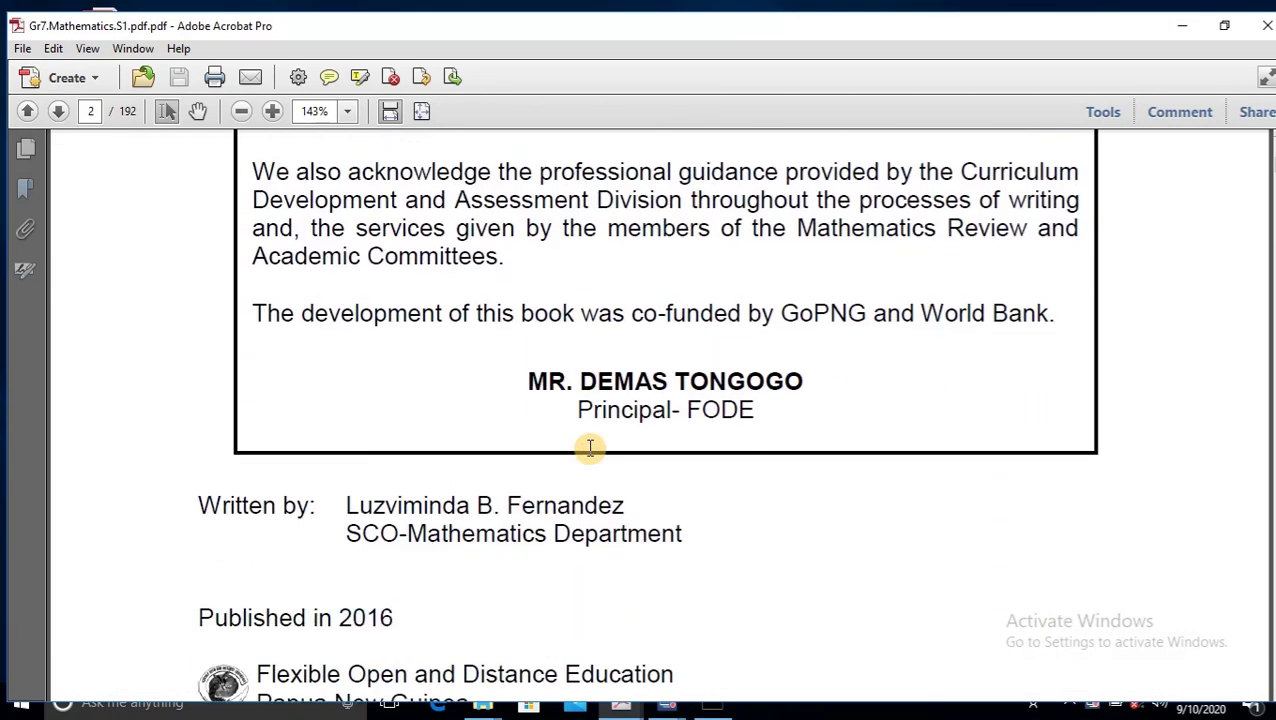
{"action": "scroll", "coordinate": [590, 456], "scroll_direction": "down", "scroll_amount": 8}
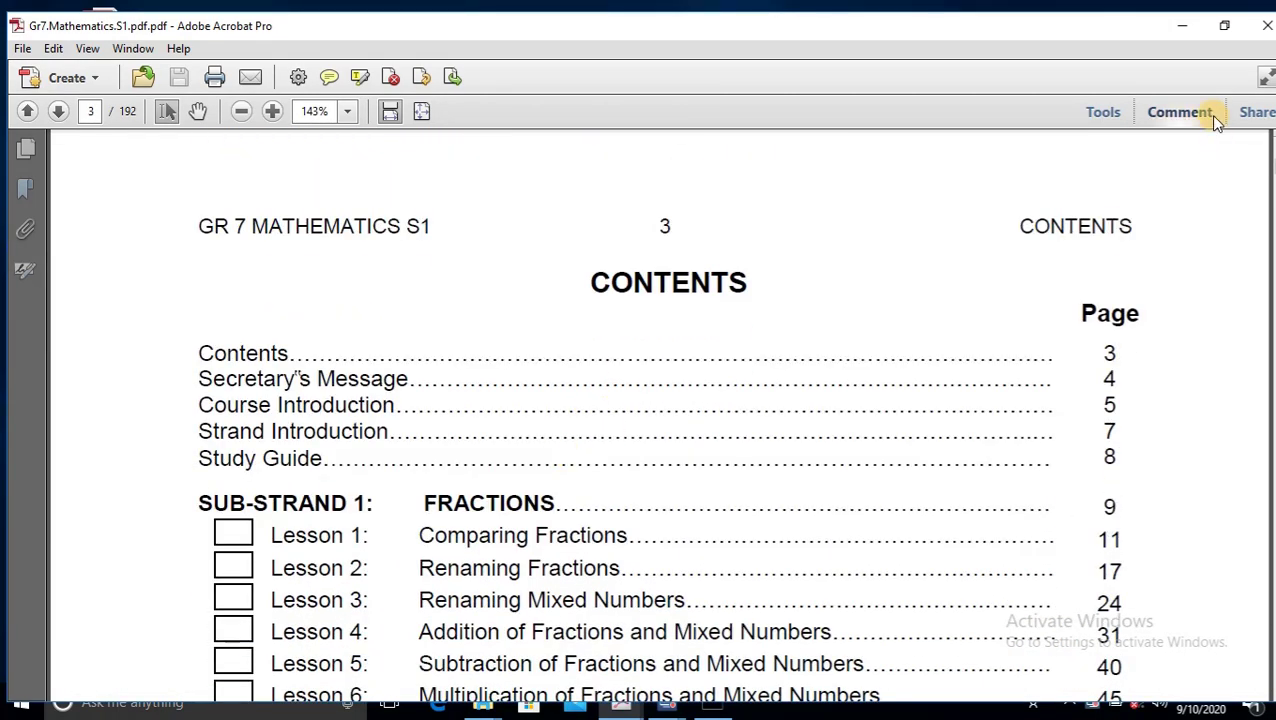
- Set Acrobat aside and launch the gr7fode maths4 (Published) index page from the first slide
{"action": "double_click", "coordinate": [1085, 33]}
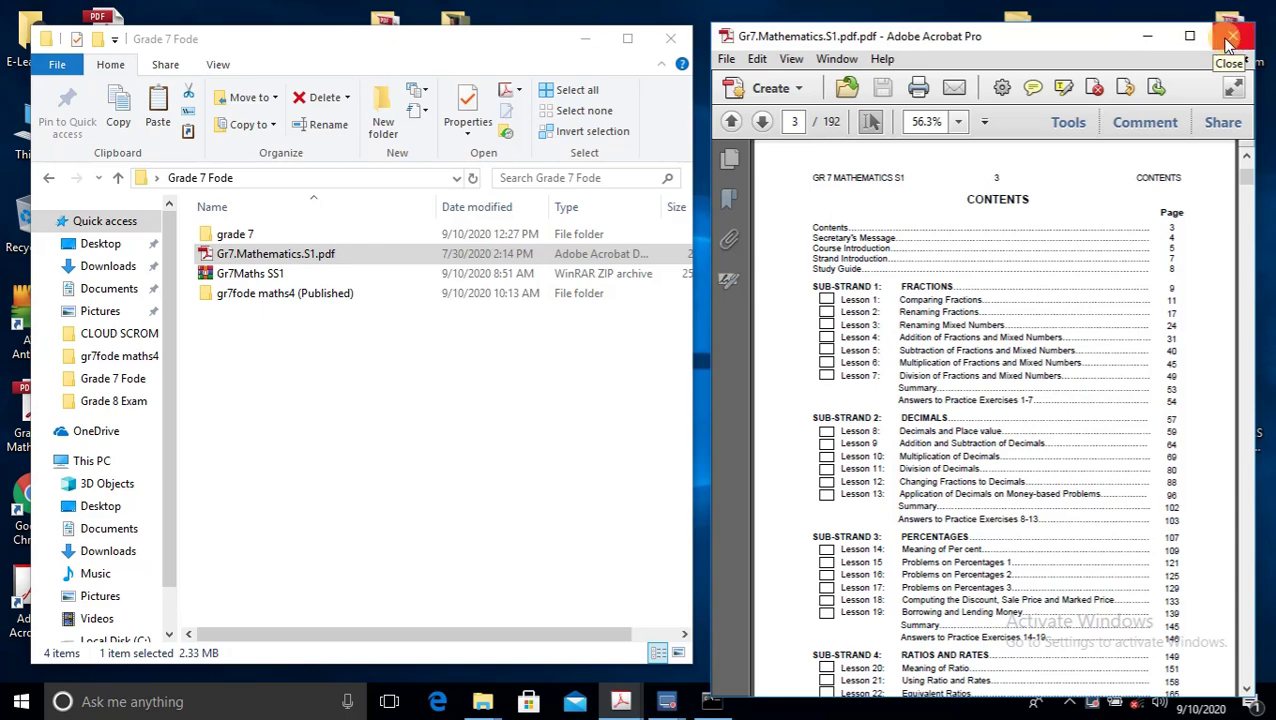
{"action": "left_click", "coordinate": [1155, 38]}
{"action": "double_click", "coordinate": [303, 294]}
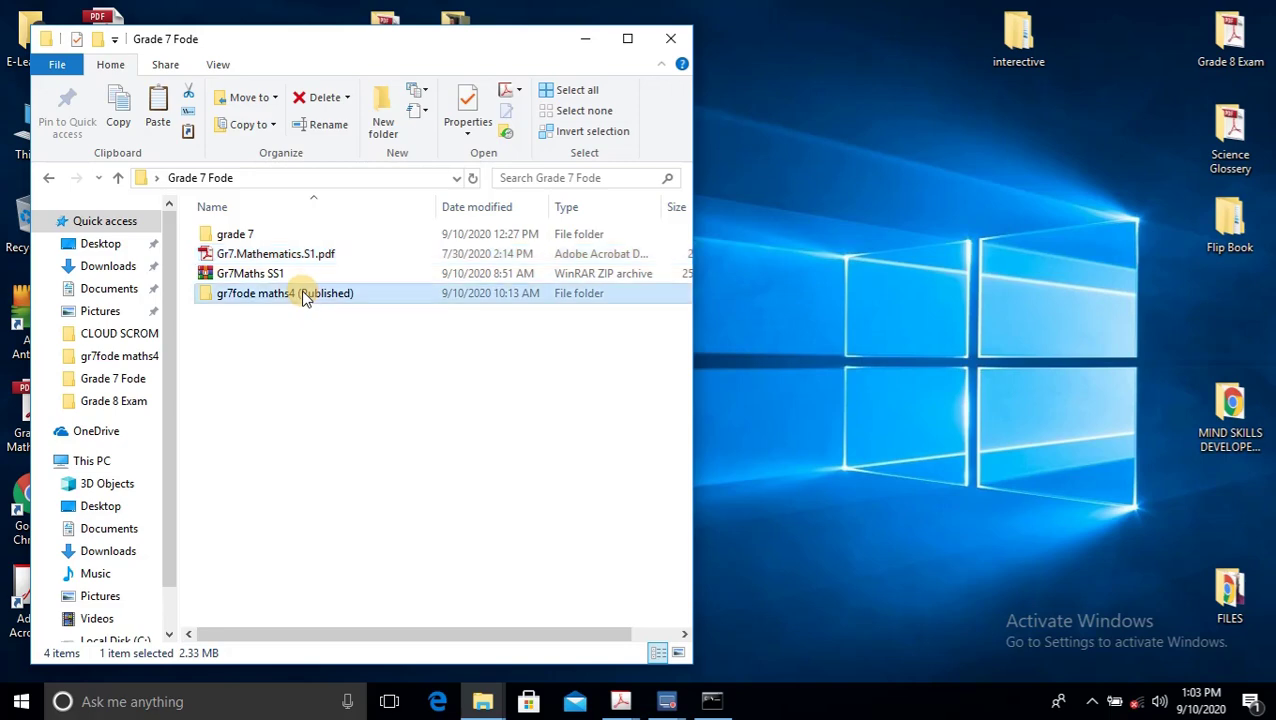
{"action": "double_click", "coordinate": [240, 274]}
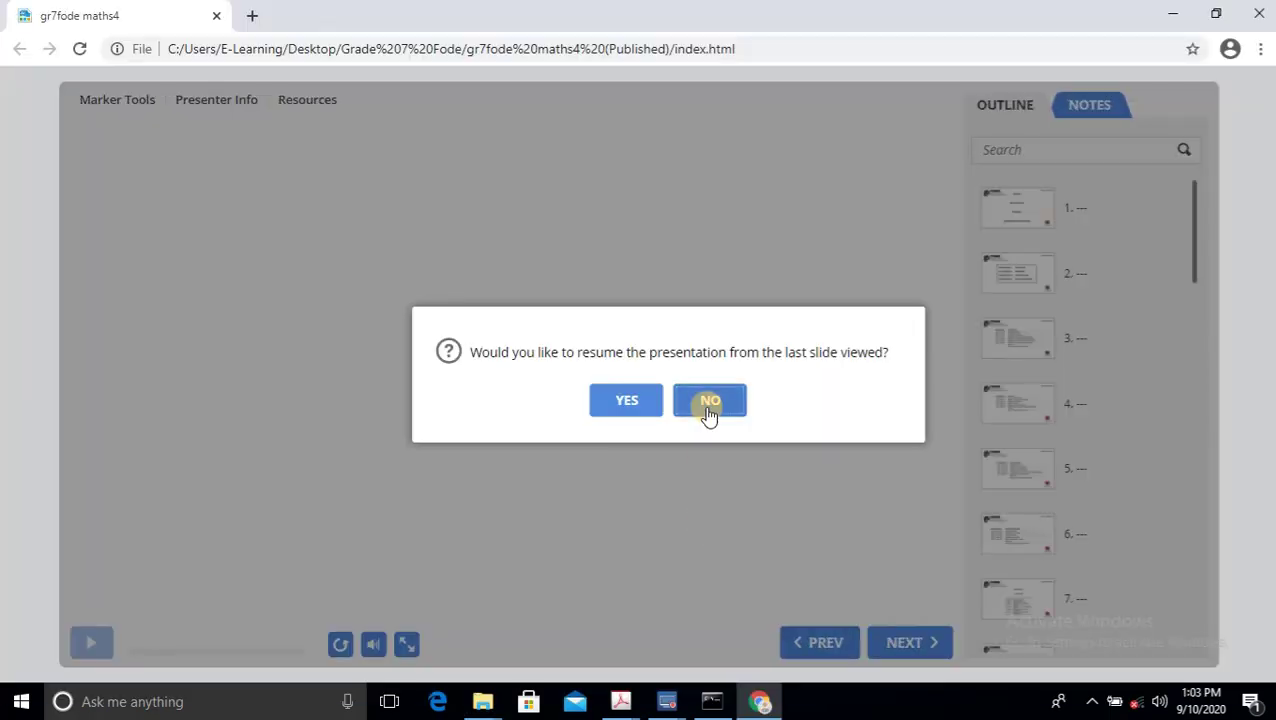
{"action": "left_click", "coordinate": [705, 405]}
- Advance to the Ratios and Rates slide, checking the Resources list along the way
{"action": "left_click", "coordinate": [880, 645]}
{"action": "left_click", "coordinate": [900, 644]}
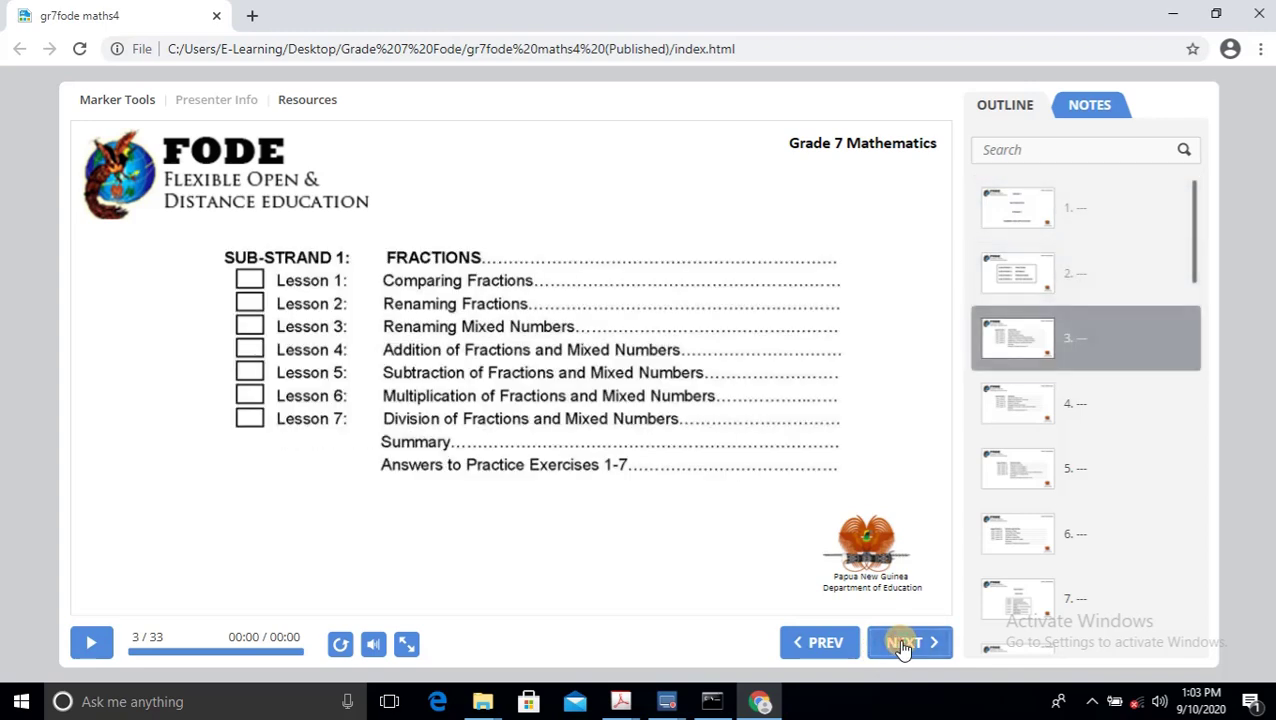
{"action": "left_click", "coordinate": [902, 645]}
{"action": "left_click", "coordinate": [903, 647]}
{"action": "left_click", "coordinate": [903, 645]}
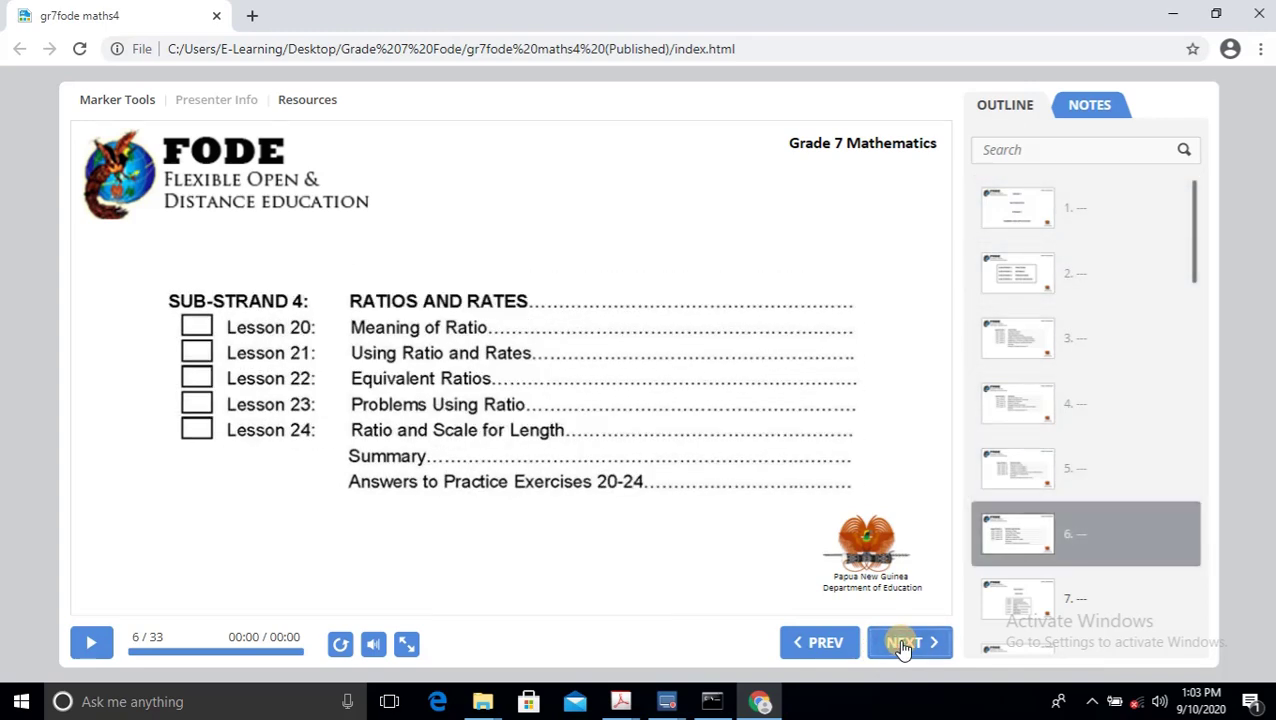
{"action": "left_click", "coordinate": [311, 100]}
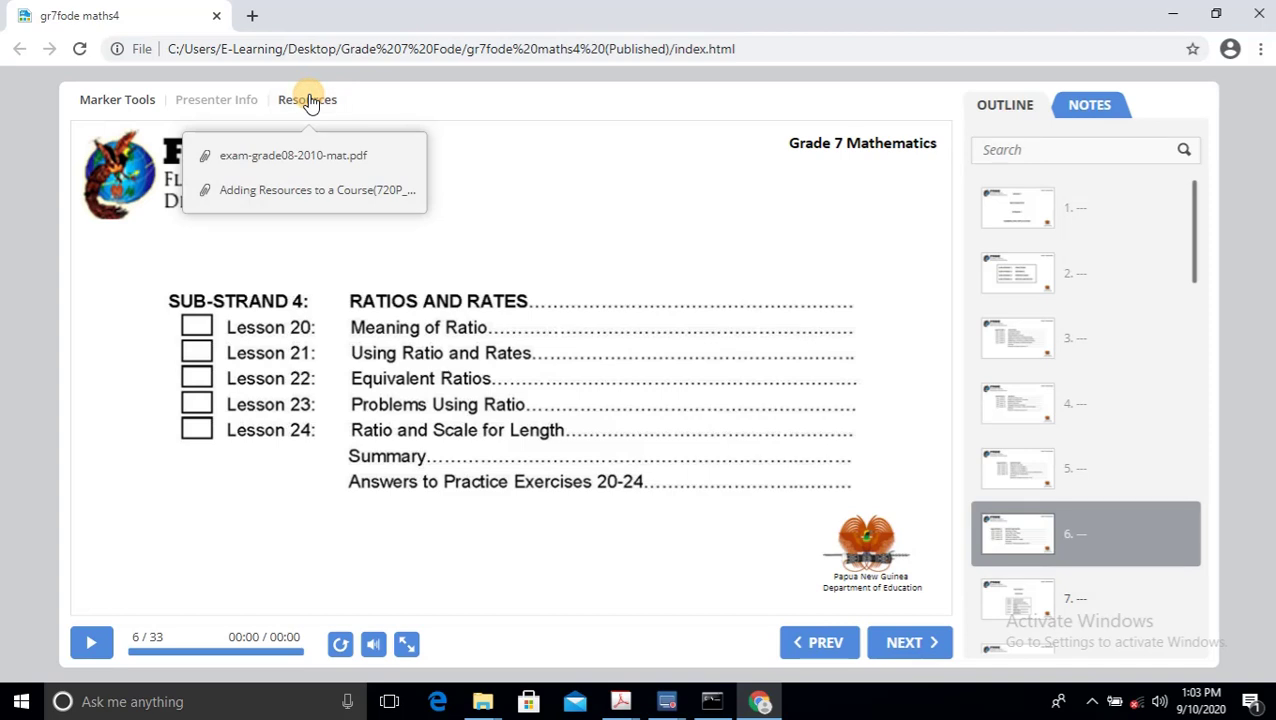
{"action": "left_click", "coordinate": [311, 100]}
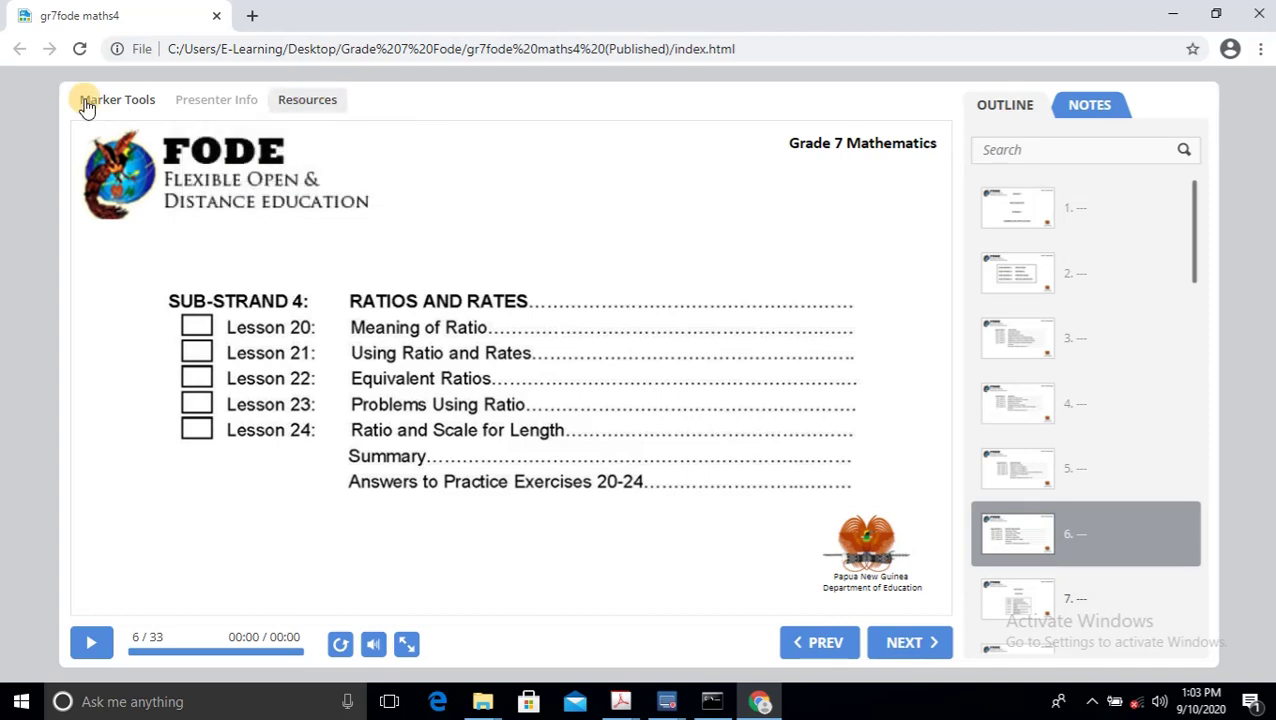
- Advance into Lesson 1: Comparing Fractions and through its fraction slides to the number-line diagram
{"action": "left_click", "coordinate": [902, 645]}
{"action": "left_click", "coordinate": [902, 645]}
{"action": "left_click", "coordinate": [902, 645]}
{"action": "left_click", "coordinate": [902, 645]}
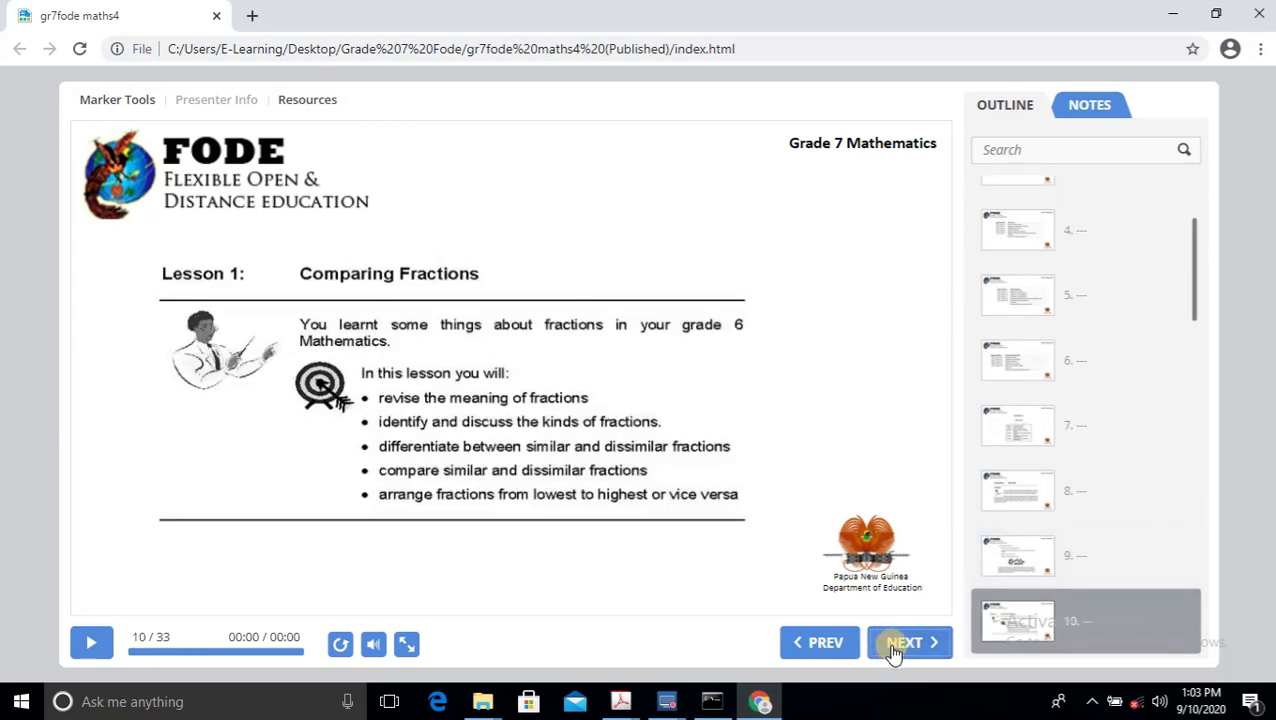
{"action": "left_click", "coordinate": [893, 646]}
{"action": "left_click", "coordinate": [893, 646]}
{"action": "left_click", "coordinate": [892, 644]}
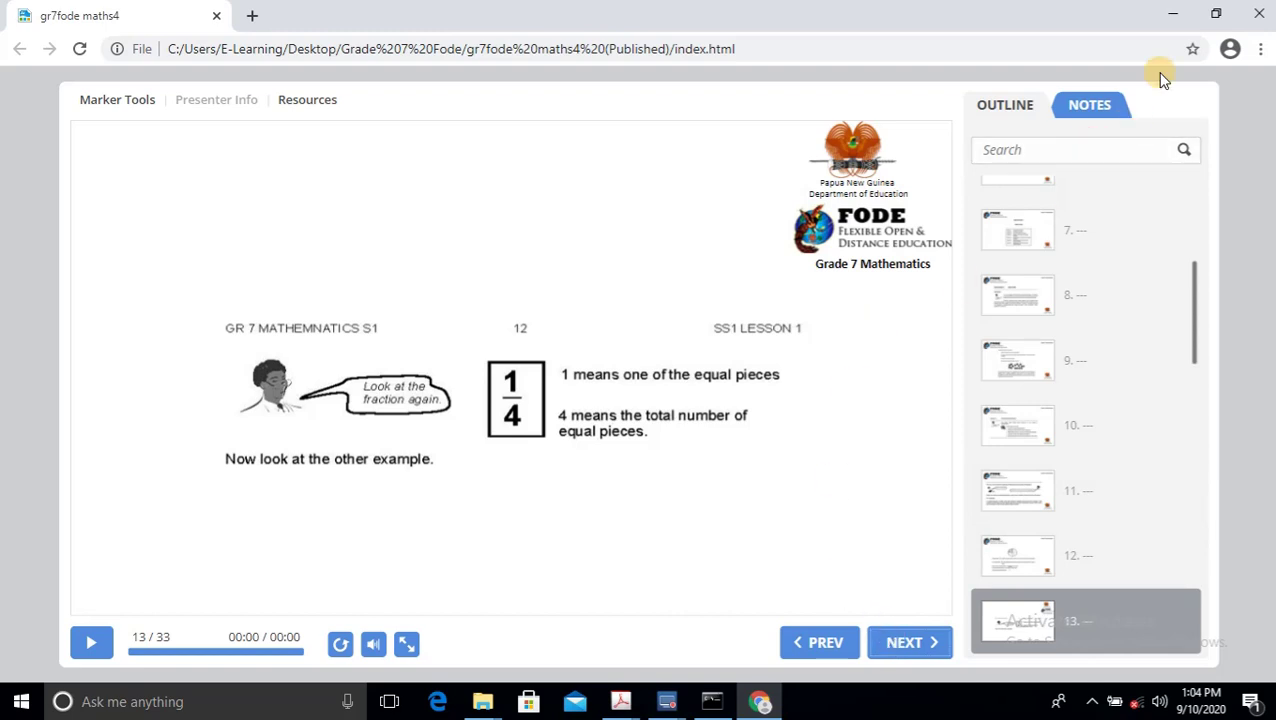
{"action": "left_click", "coordinate": [917, 645]}
{"action": "left_click", "coordinate": [918, 645]}
{"action": "left_click", "coordinate": [920, 646]}
{"action": "left_click", "coordinate": [920, 646]}
{"action": "left_click", "coordinate": [920, 646]}
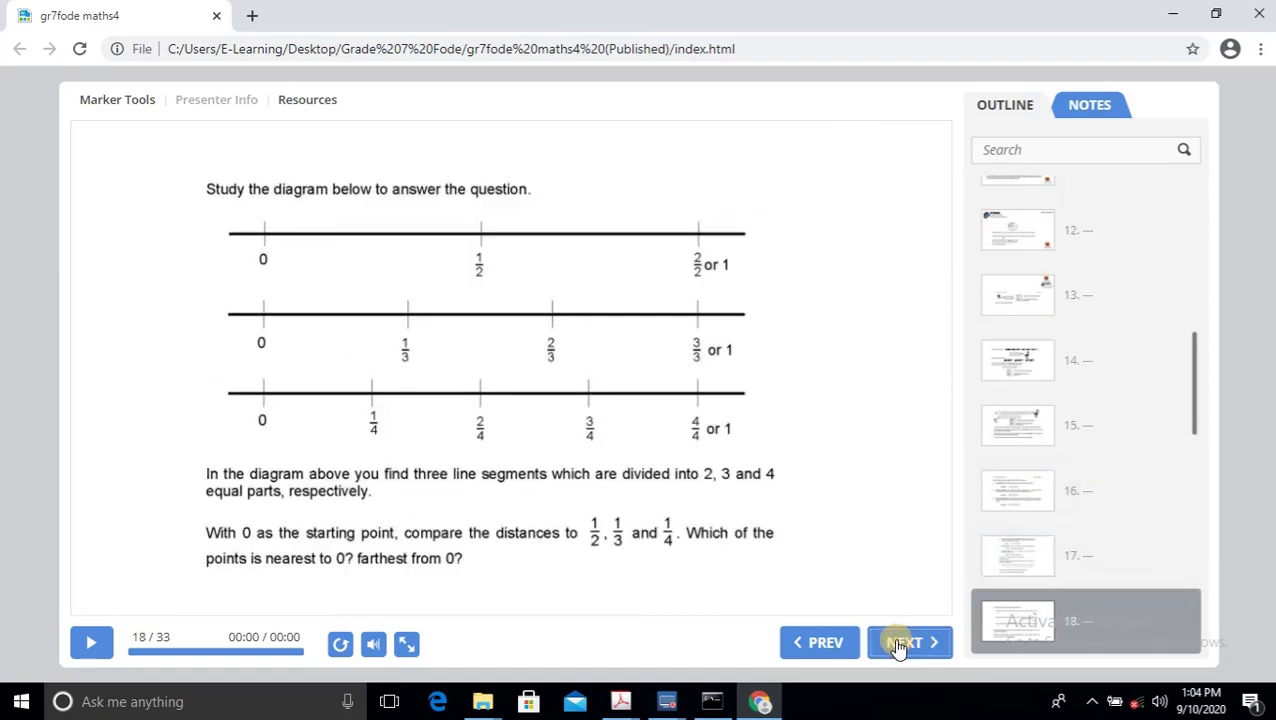
{"action": "left_click", "coordinate": [616, 703]}
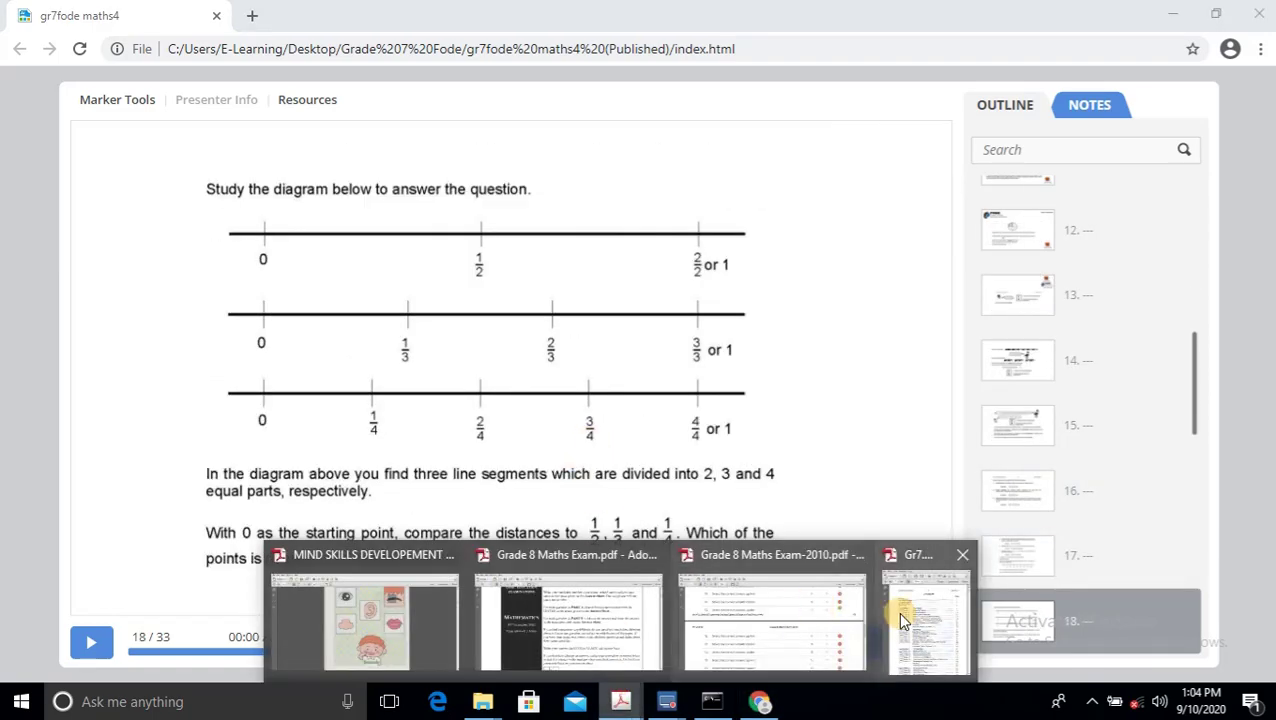
- Glance back at the Gr7 Mathematics PDF, then advance to slide 23 of 33 and minimize Chrome
{"action": "left_click", "coordinate": [891, 545]}
{"action": "scroll", "coordinate": [836, 368], "scroll_direction": "up", "scroll_amount": 15}
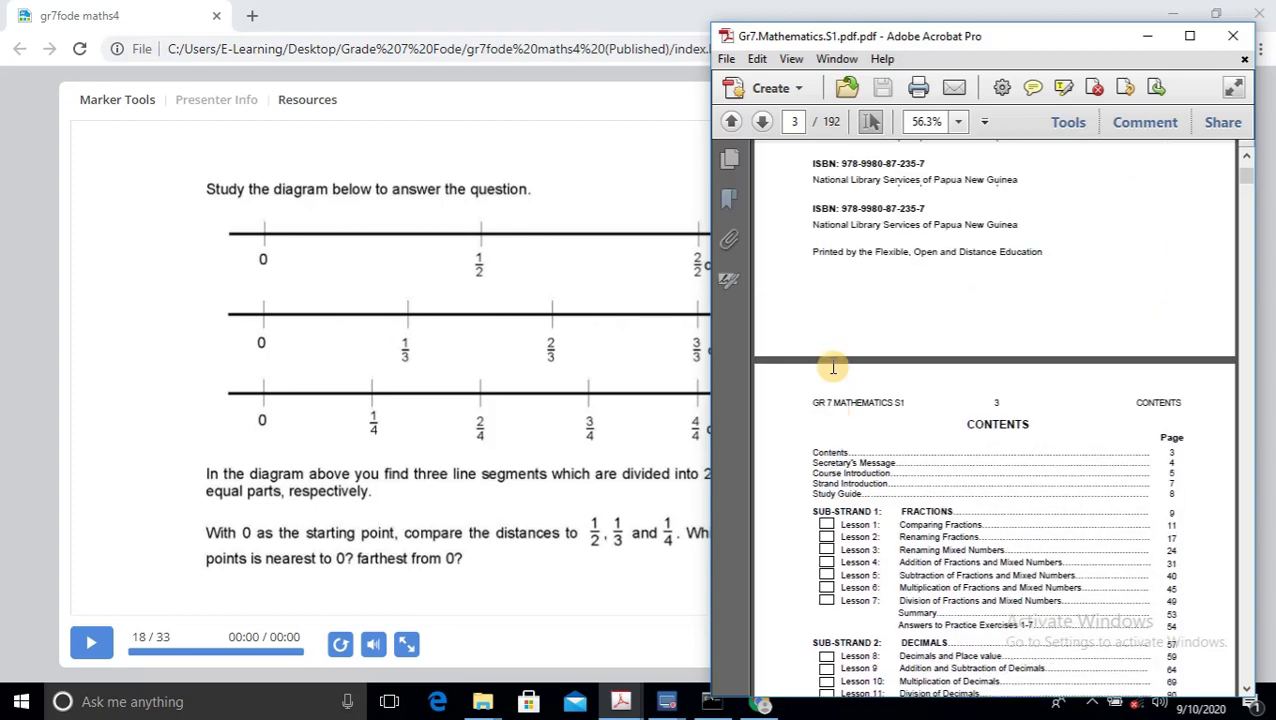
{"action": "scroll", "coordinate": [830, 370], "scroll_direction": "up", "scroll_amount": 2}
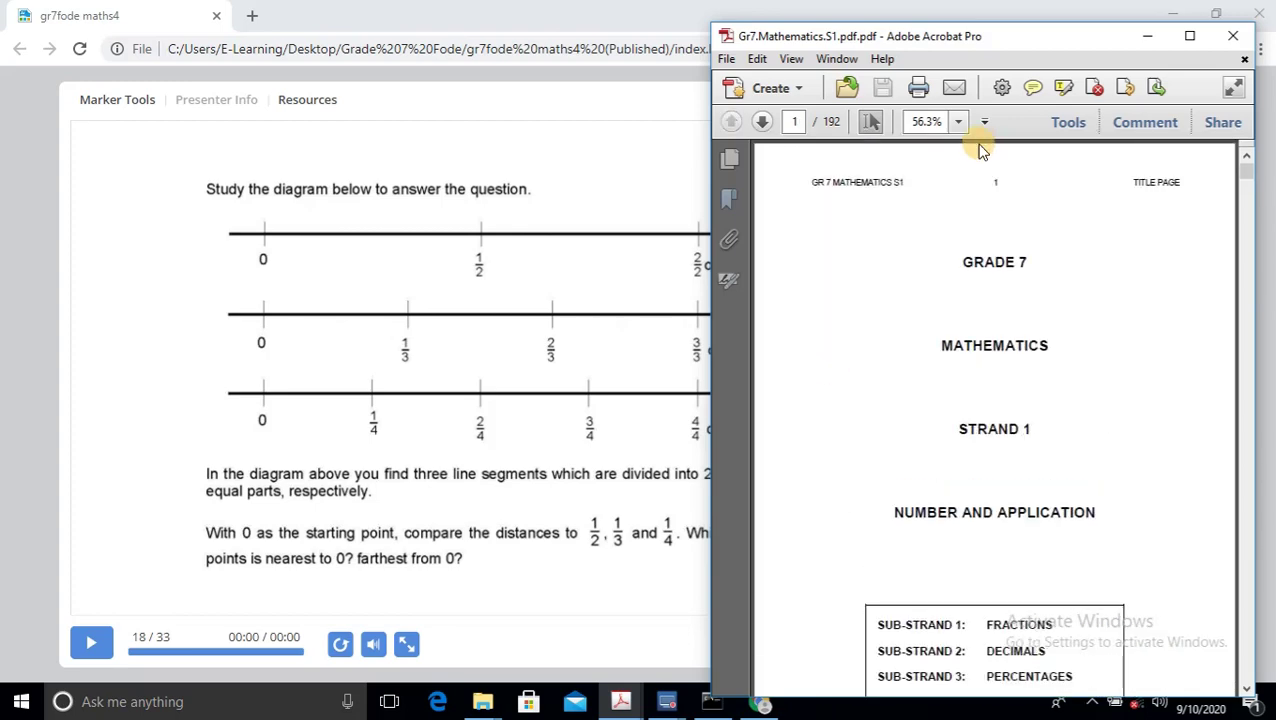
{"action": "left_click", "coordinate": [1147, 36]}
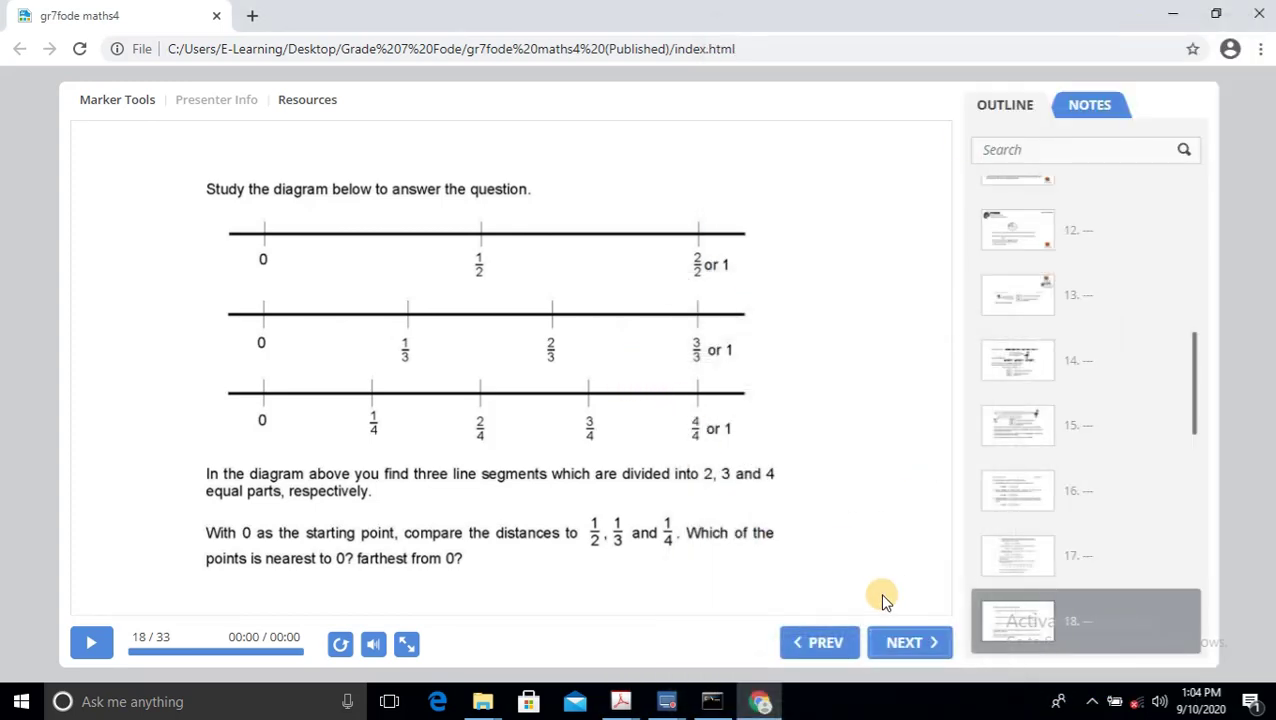
{"action": "left_click", "coordinate": [899, 645]}
{"action": "left_click", "coordinate": [899, 645]}
{"action": "left_click", "coordinate": [899, 645]}
{"action": "left_click", "coordinate": [899, 645]}
{"action": "left_click", "coordinate": [899, 645]}
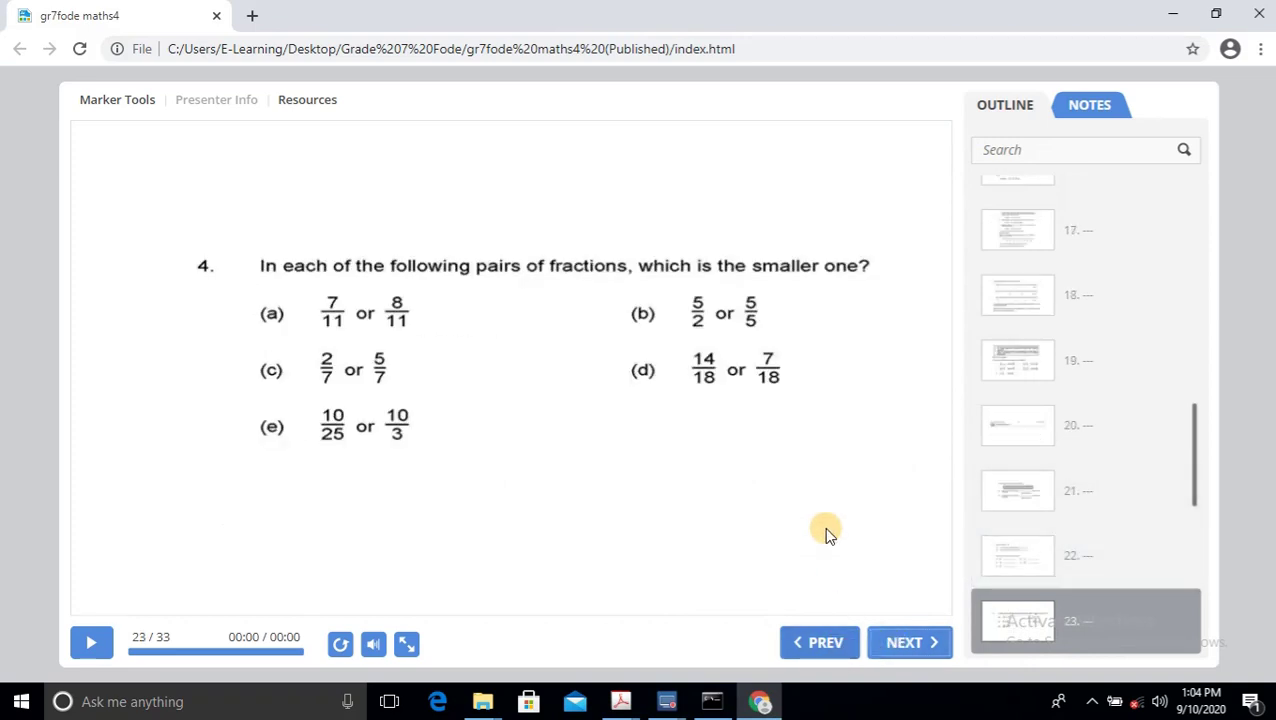
{"action": "left_click", "coordinate": [1170, 16]}
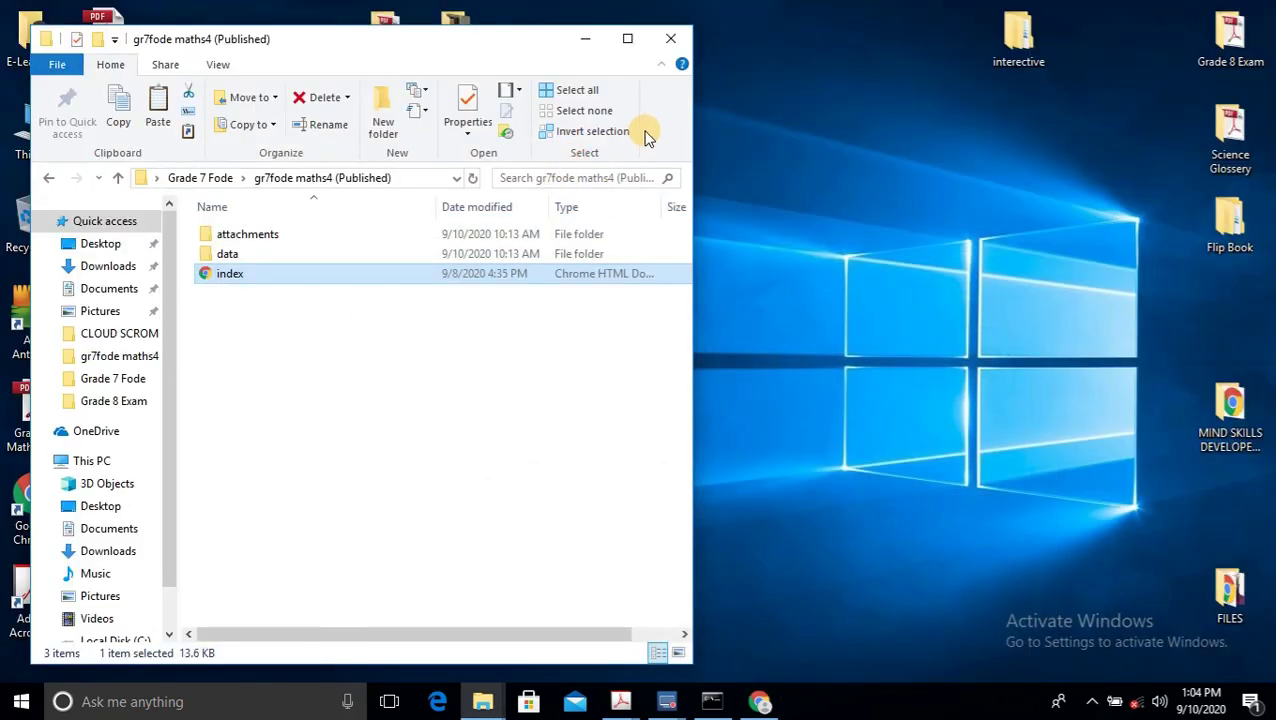
- Close the lesson folder, open Students with Extra large icons, and move its window up-right
{"action": "left_click", "coordinate": [668, 38]}
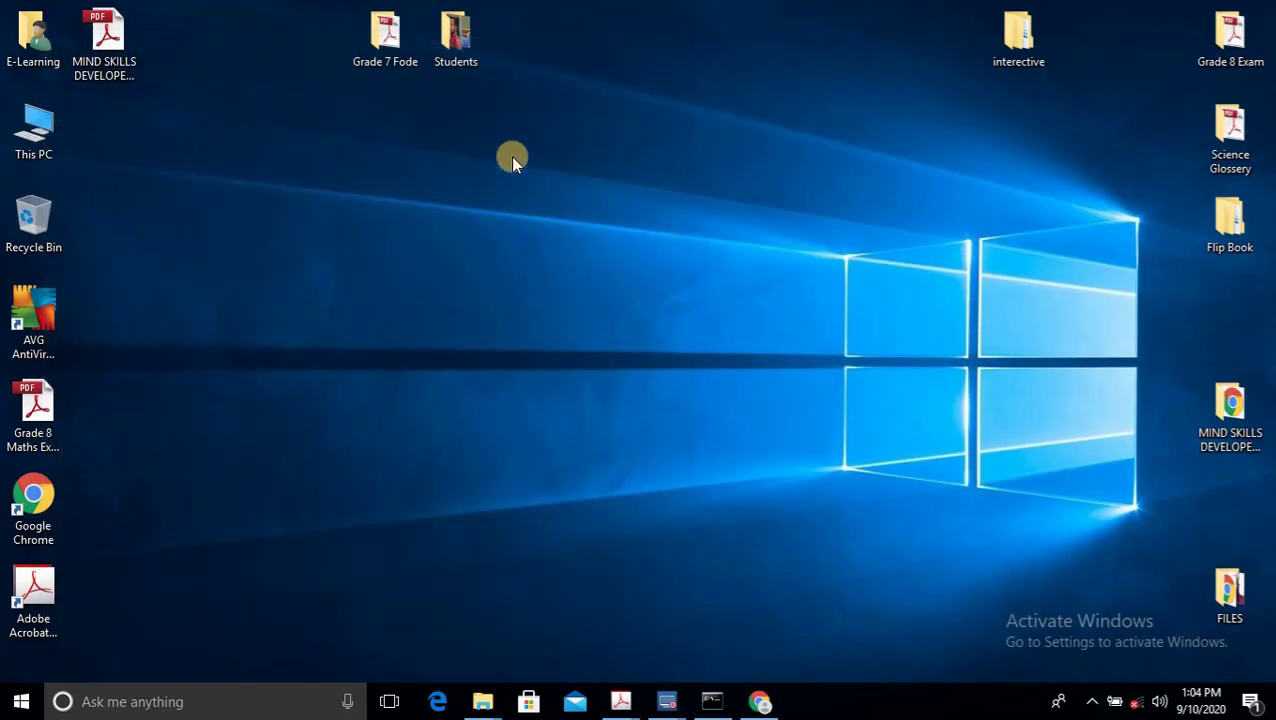
{"action": "double_click", "coordinate": [458, 50]}
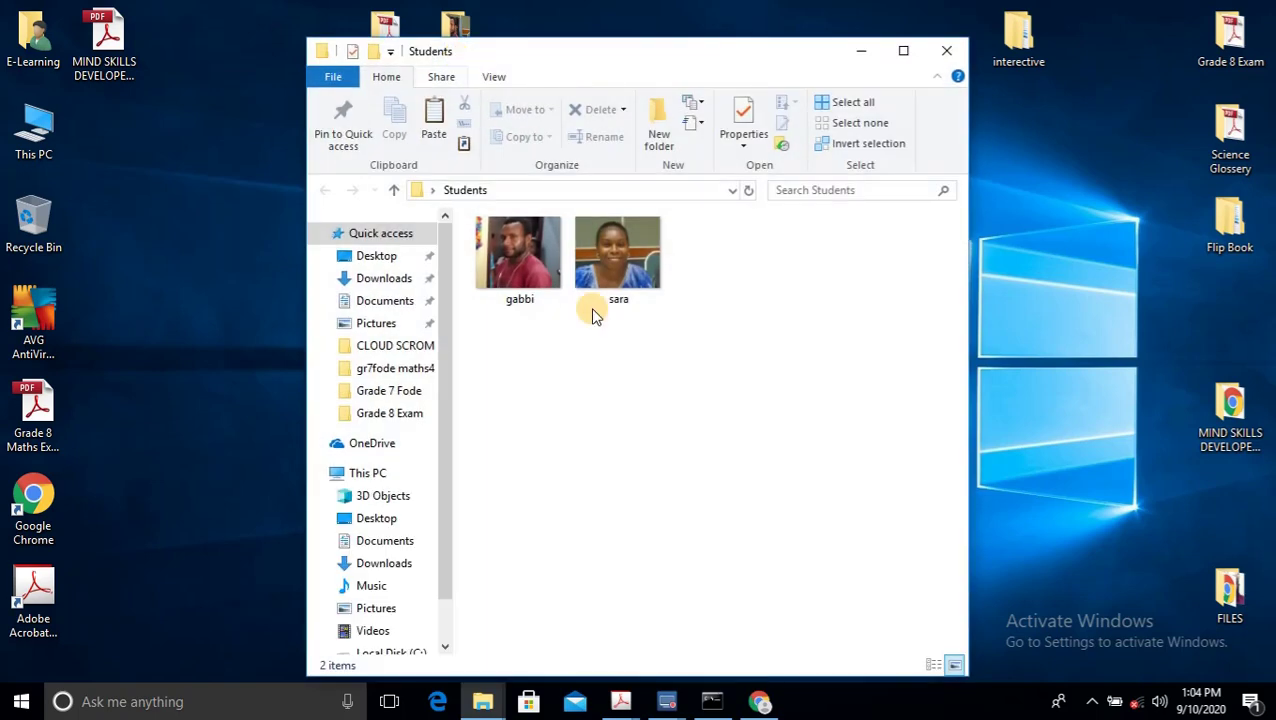
{"action": "left_click", "coordinate": [494, 77]}
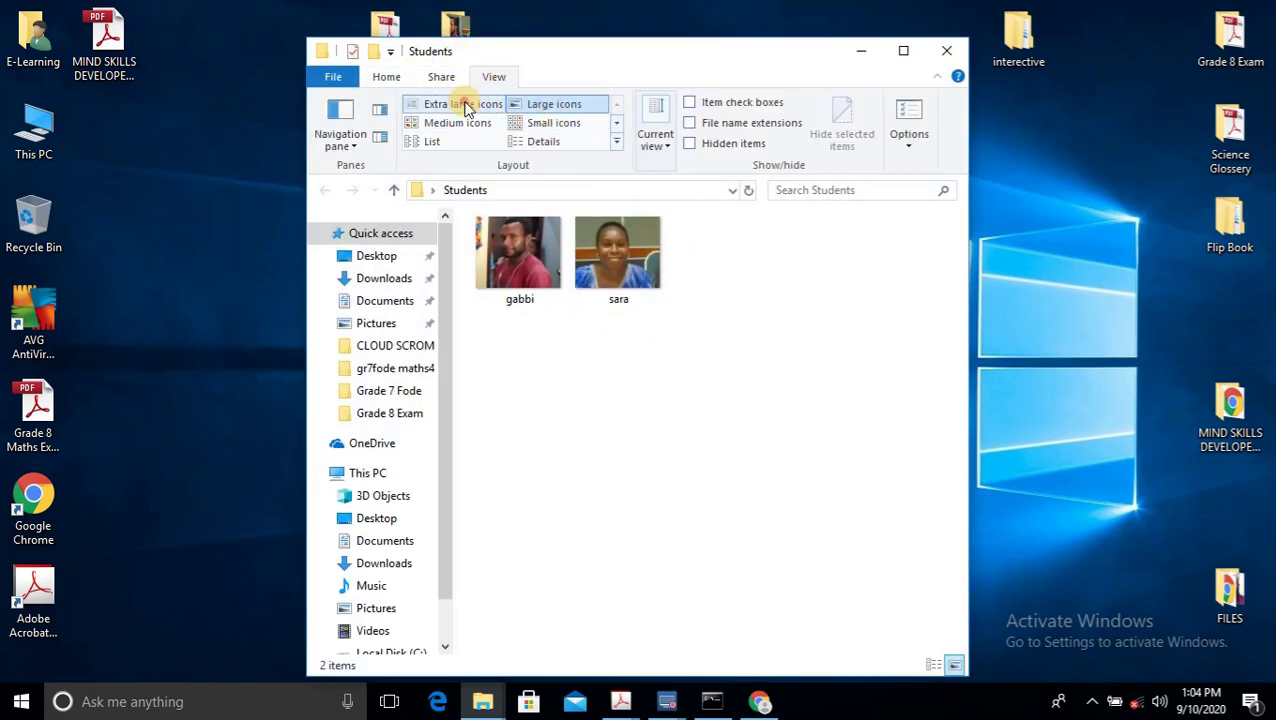
{"action": "left_click", "coordinate": [465, 105]}
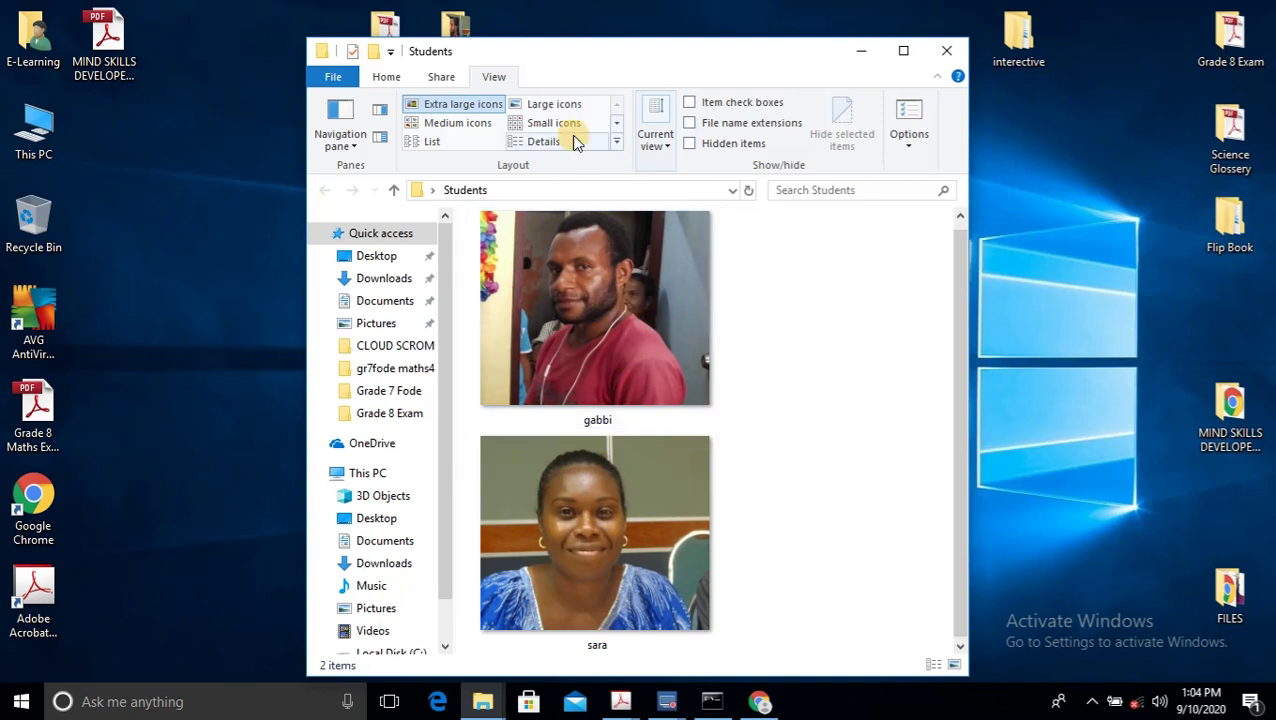
{"action": "left_click_drag", "start_coordinate": [567, 58], "coordinate": [715, 38]}
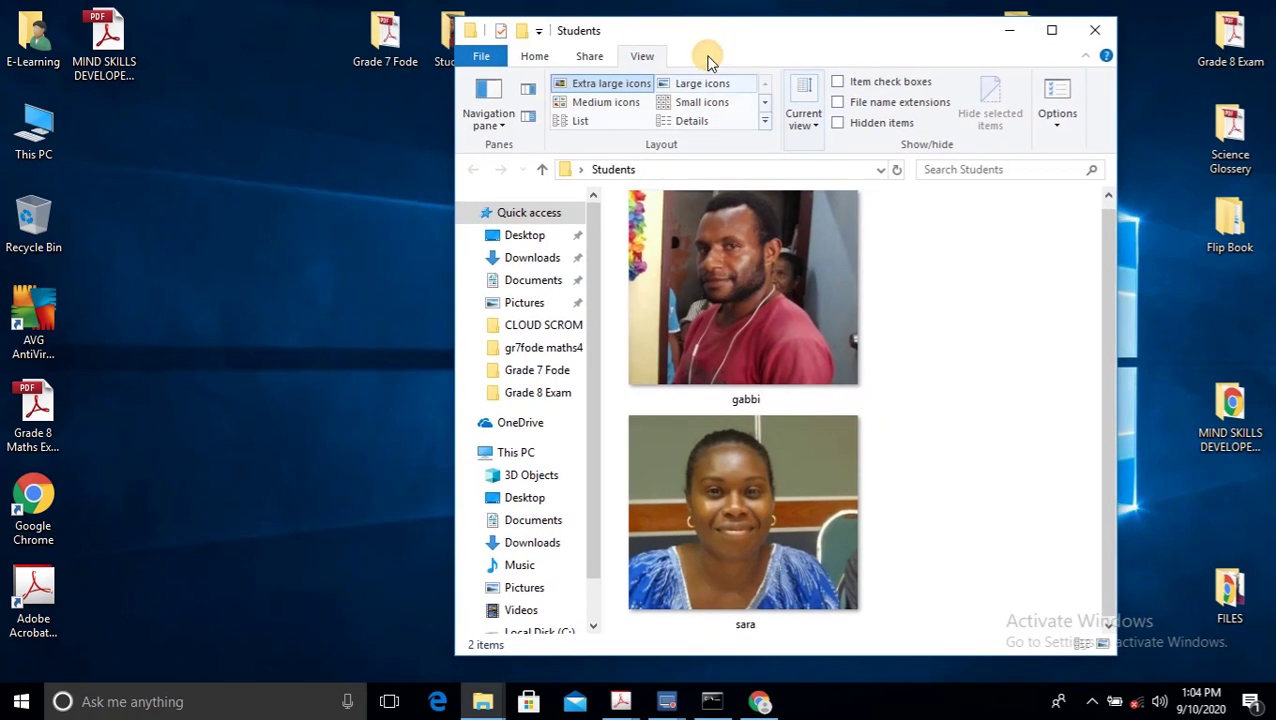
- Reopen the gr7fode maths4 (Published) index page in the browser, starting from slide 1
{"action": "double_click", "coordinate": [395, 45]}
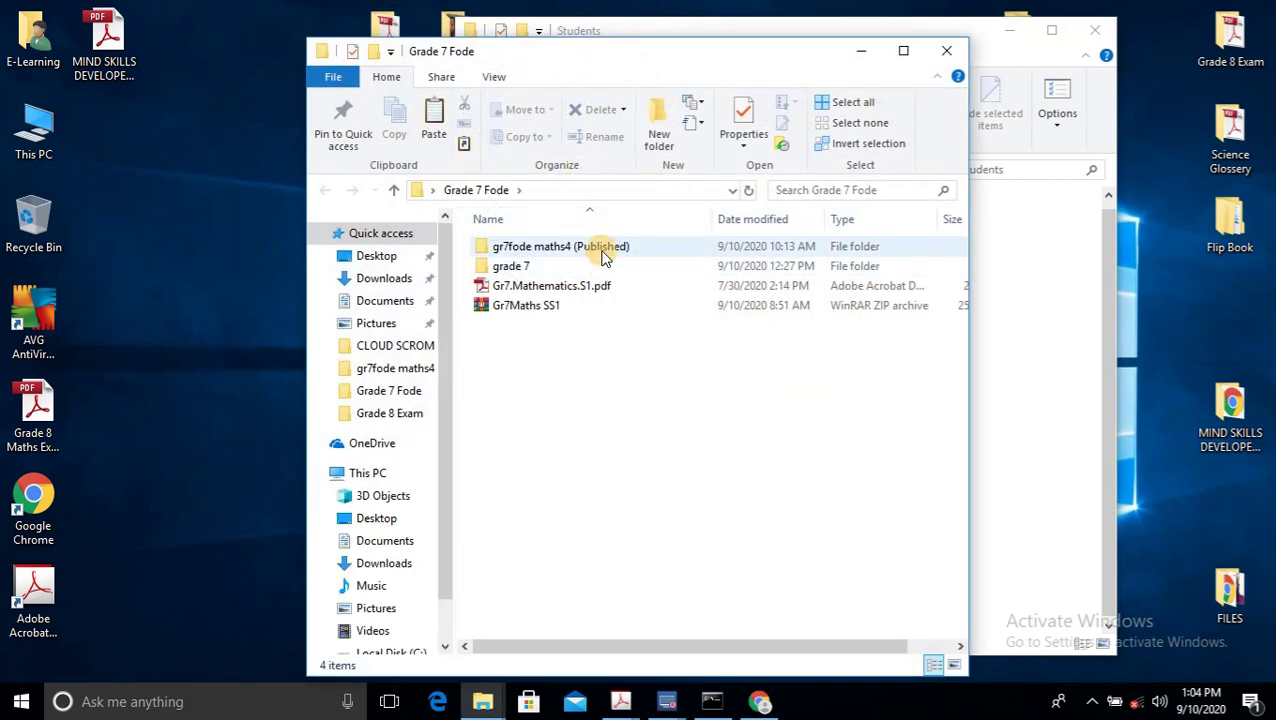
{"action": "double_click", "coordinate": [603, 256]}
{"action": "left_click", "coordinate": [532, 285]}
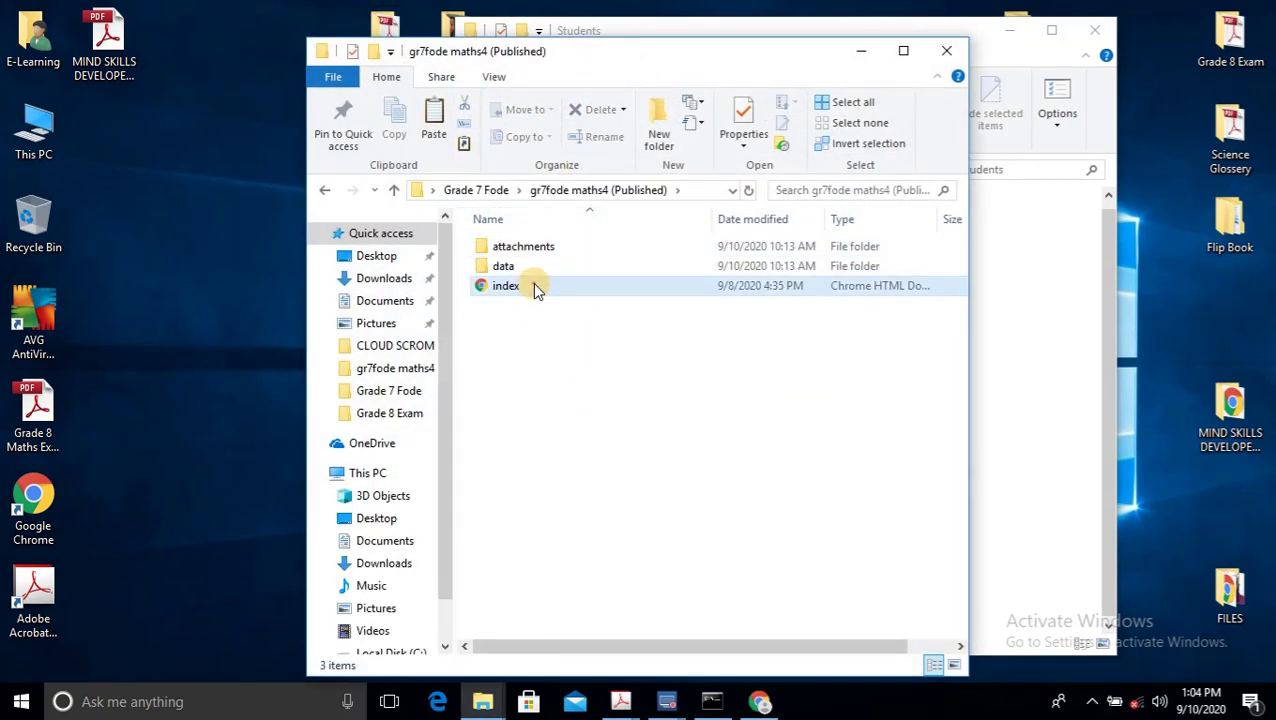
{"action": "double_click", "coordinate": [532, 285]}
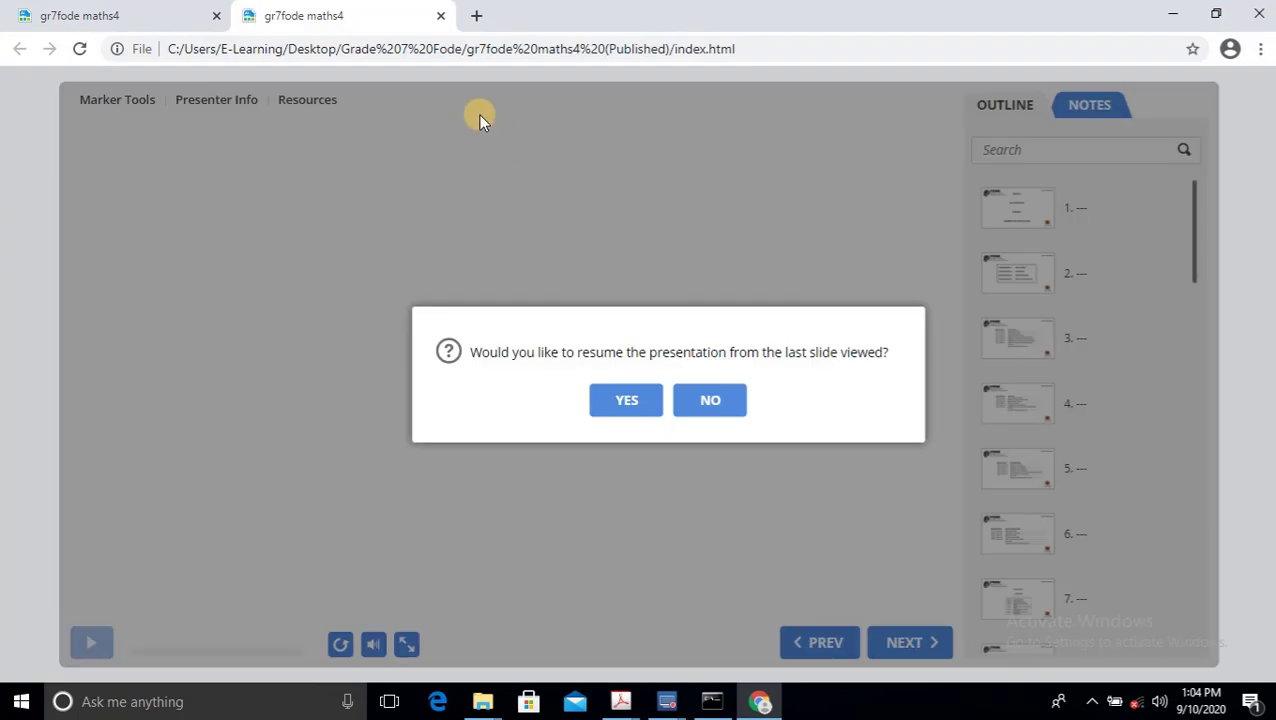
{"action": "left_click", "coordinate": [710, 400]}
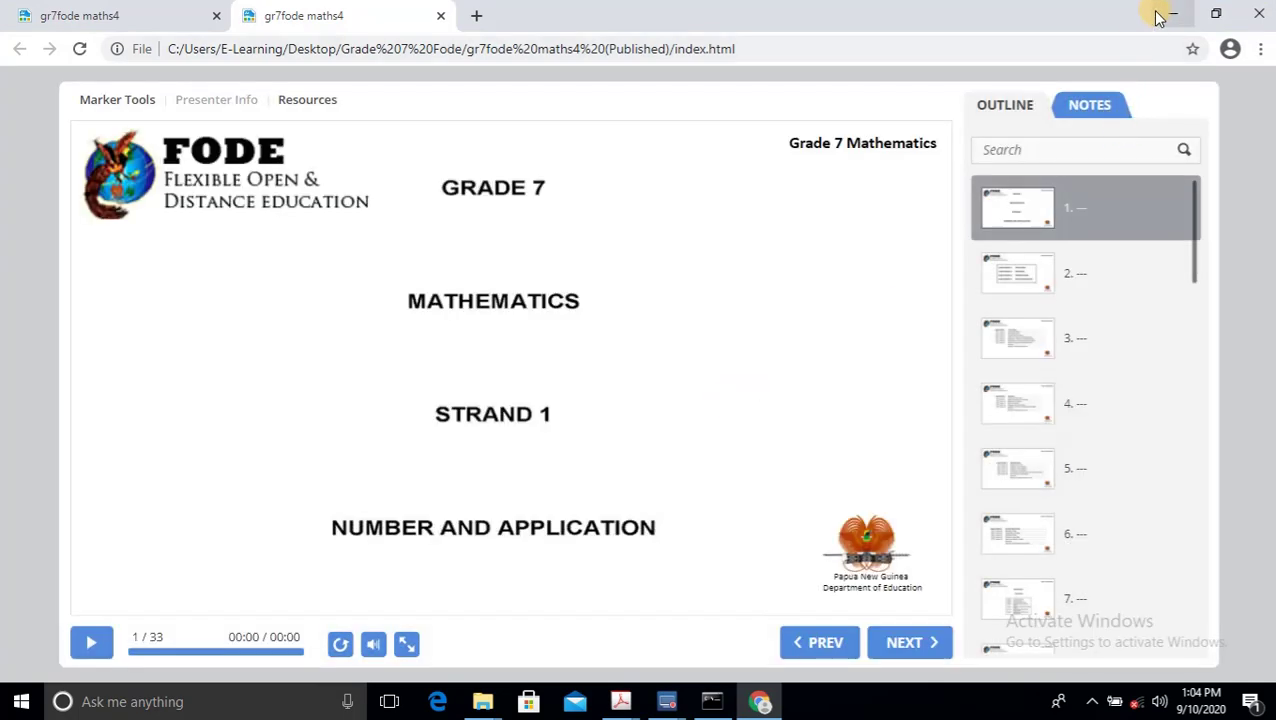
- Tuck away the lesson folder, move the Students window top-right, and restore the presentation
{"action": "left_click", "coordinate": [1173, 14]}
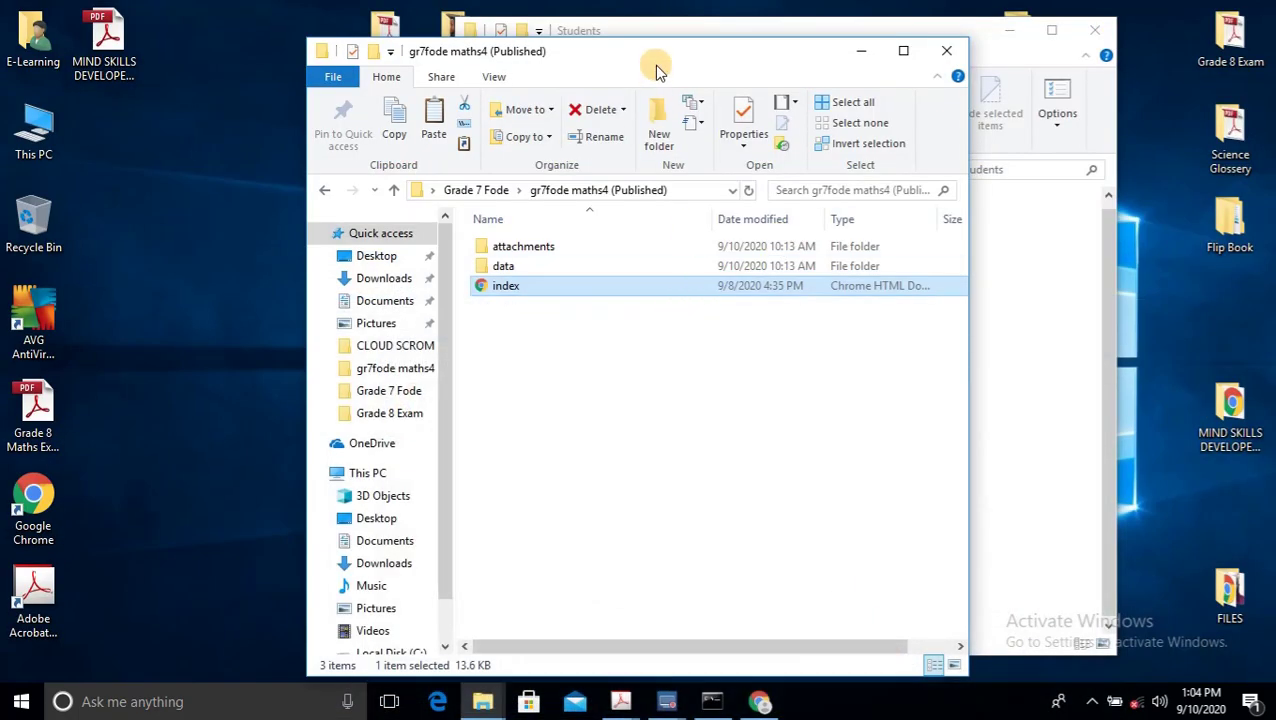
{"action": "left_click_drag", "start_coordinate": [656, 70], "coordinate": [474, 80]}
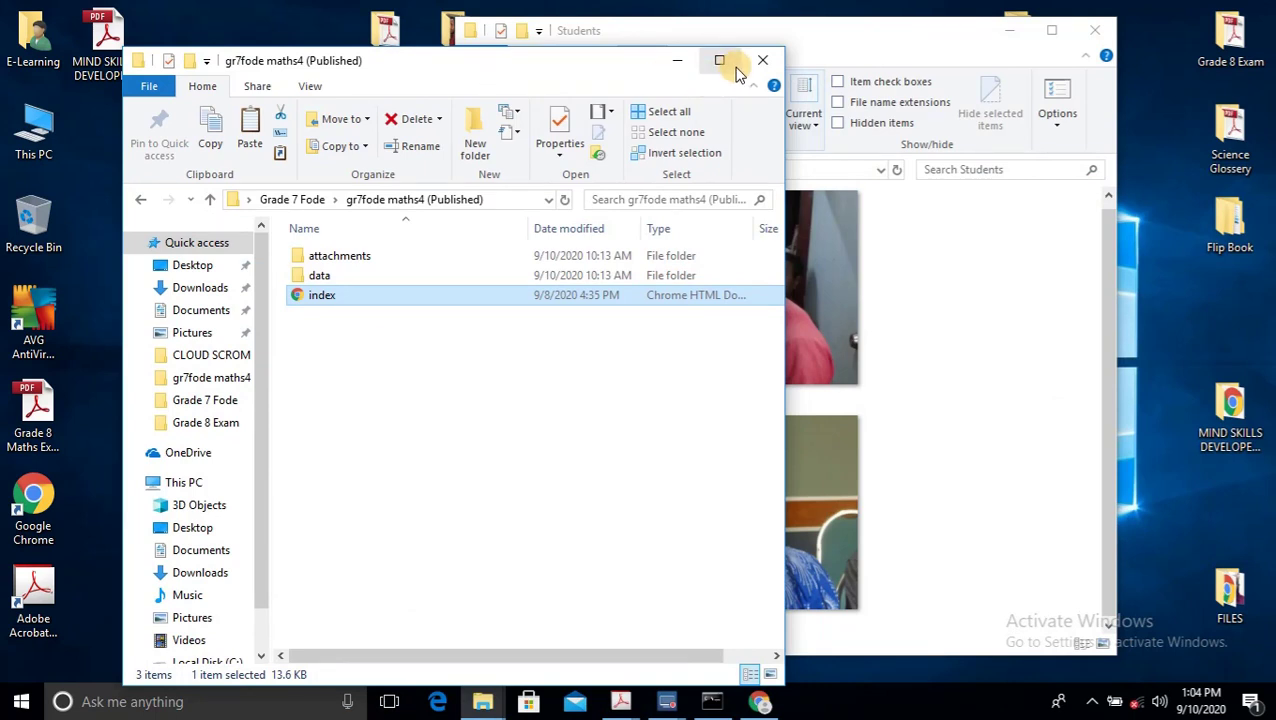
{"action": "left_click", "coordinate": [677, 60]}
{"action": "left_click_drag", "start_coordinate": [712, 44], "coordinate": [800, 35]}
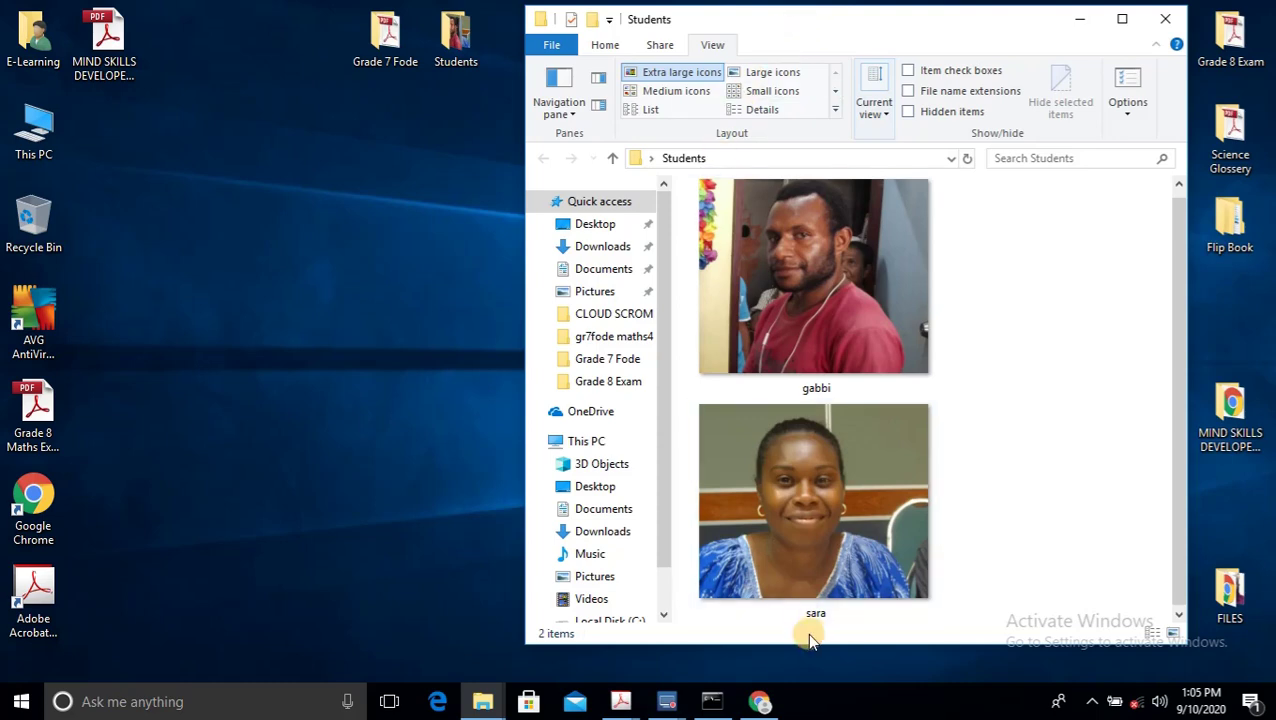
{"action": "left_click", "coordinate": [770, 703]}
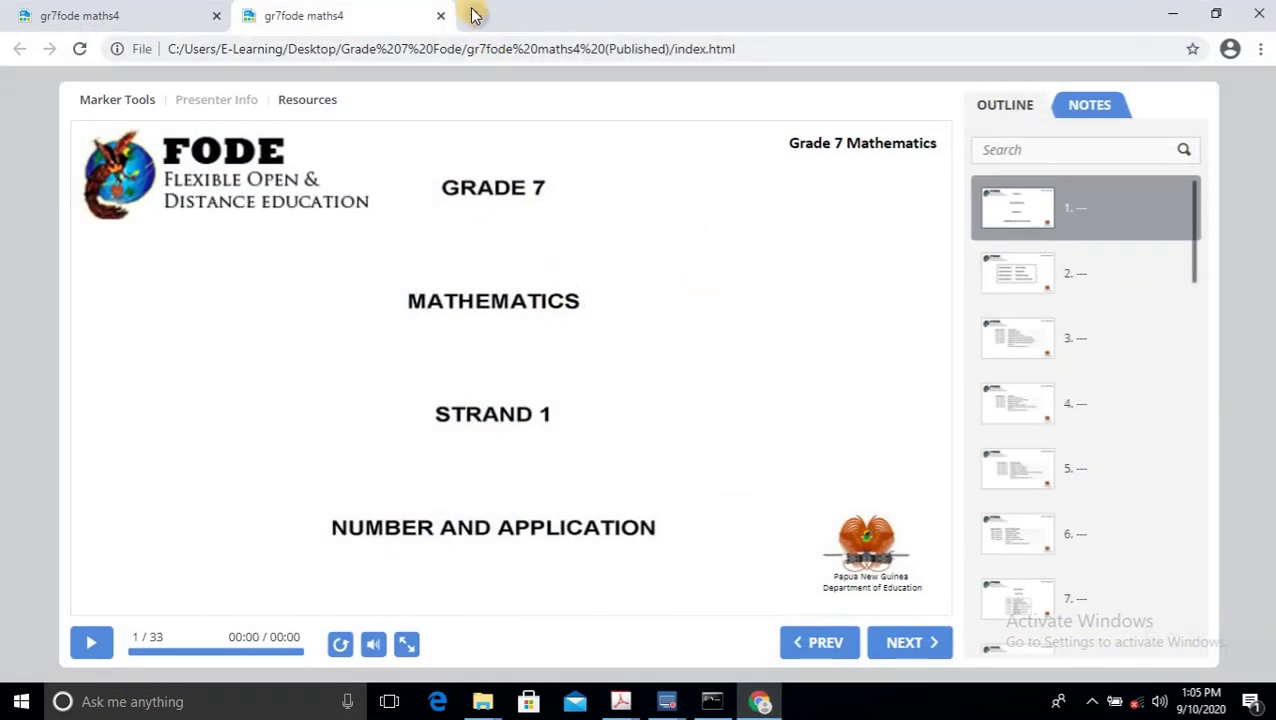
{"action": "left_click", "coordinate": [474, 14]}
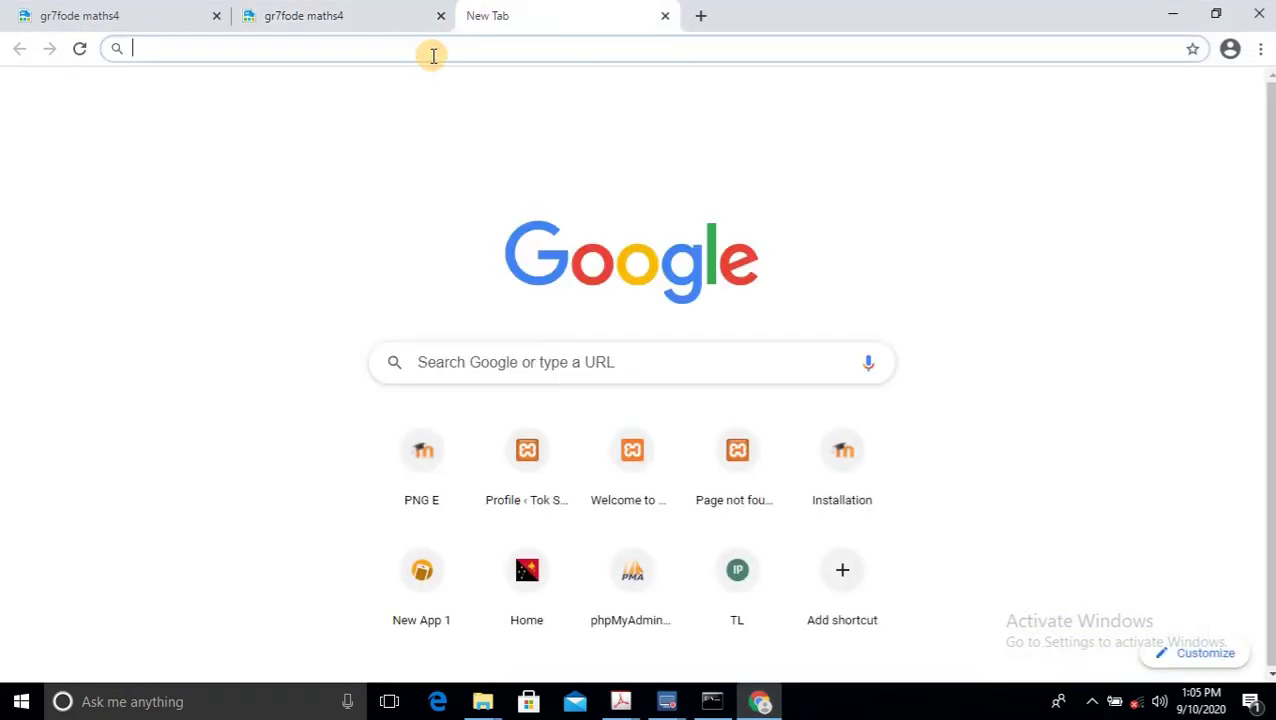
- Load the localhost PNG E-Learning School site in the new tab and look over its front page
{"action": "type", "text": "lo"}
{"action": "key", "text": "Return"}
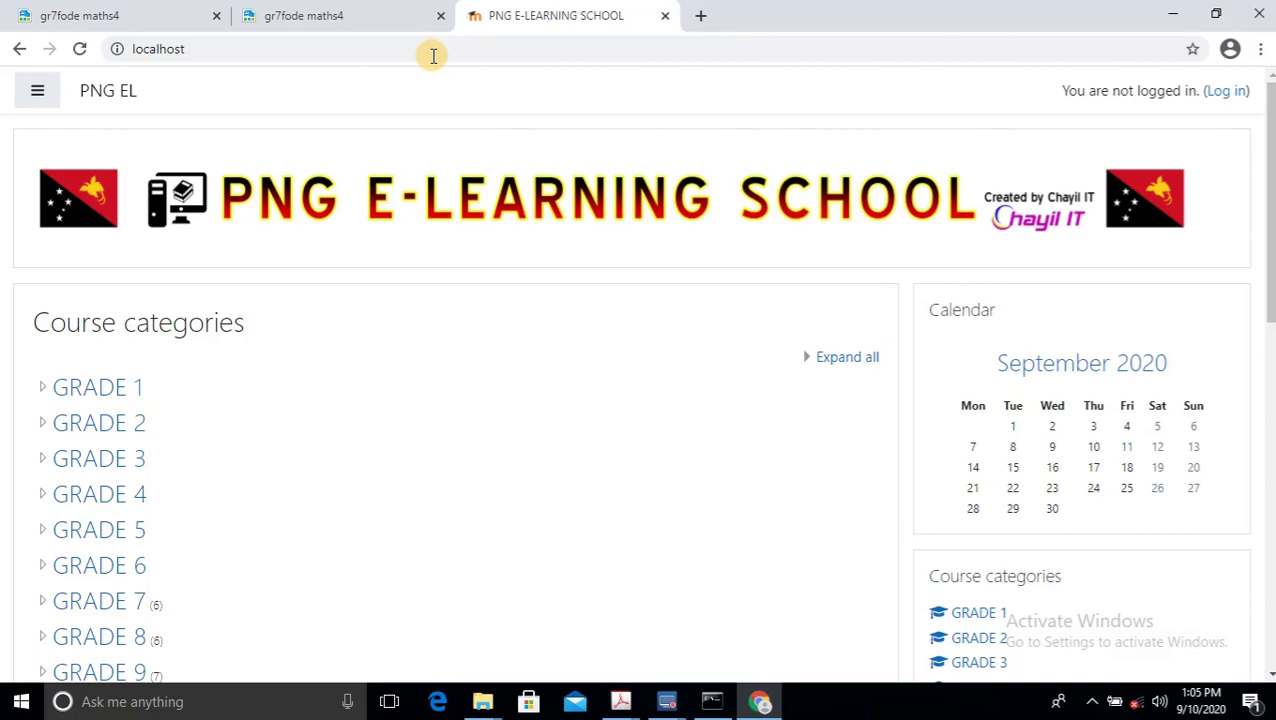
{"action": "scroll", "coordinate": [504, 214], "scroll_direction": "down", "scroll_amount": 8}
{"action": "scroll", "coordinate": [507, 250], "scroll_direction": "up", "scroll_amount": 8}
{"action": "scroll", "coordinate": [512, 246], "scroll_direction": "down", "scroll_amount": 2}
{"action": "scroll", "coordinate": [512, 246], "scroll_direction": "up", "scroll_amount": 2}
{"action": "scroll", "coordinate": [513, 245], "scroll_direction": "down", "scroll_amount": 2}
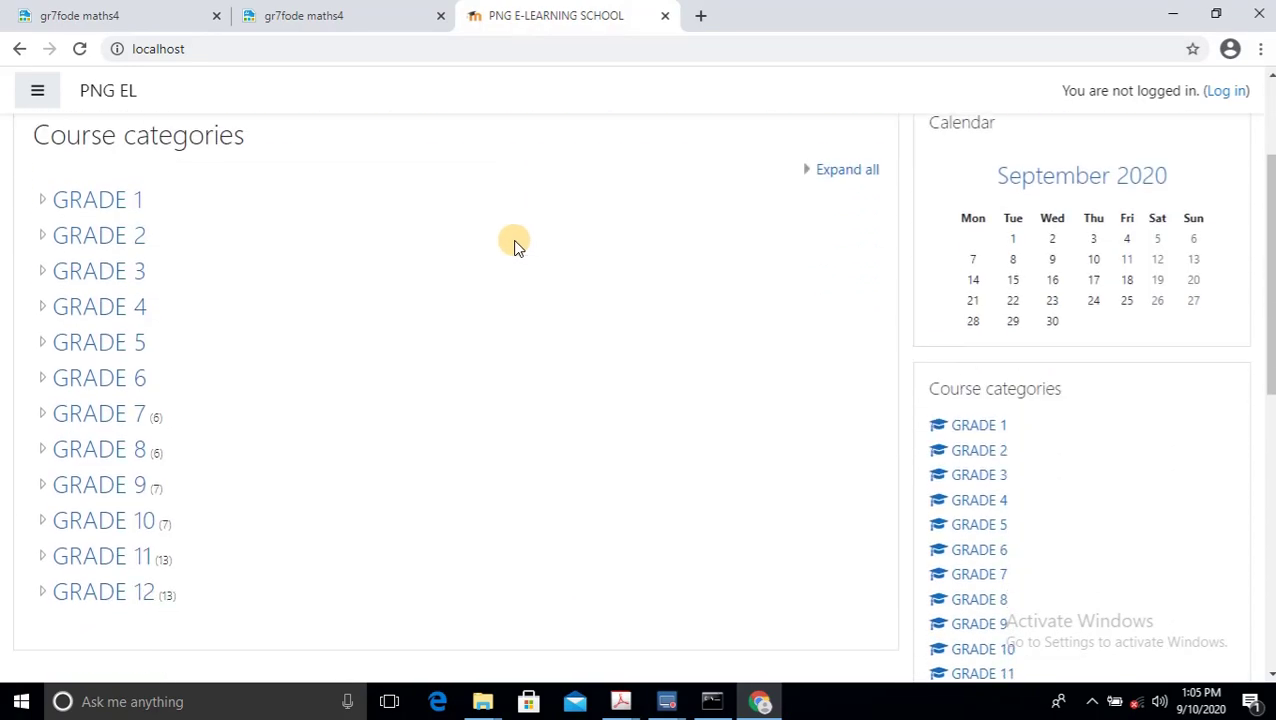
{"action": "scroll", "coordinate": [513, 245], "scroll_direction": "up", "scroll_amount": 2}
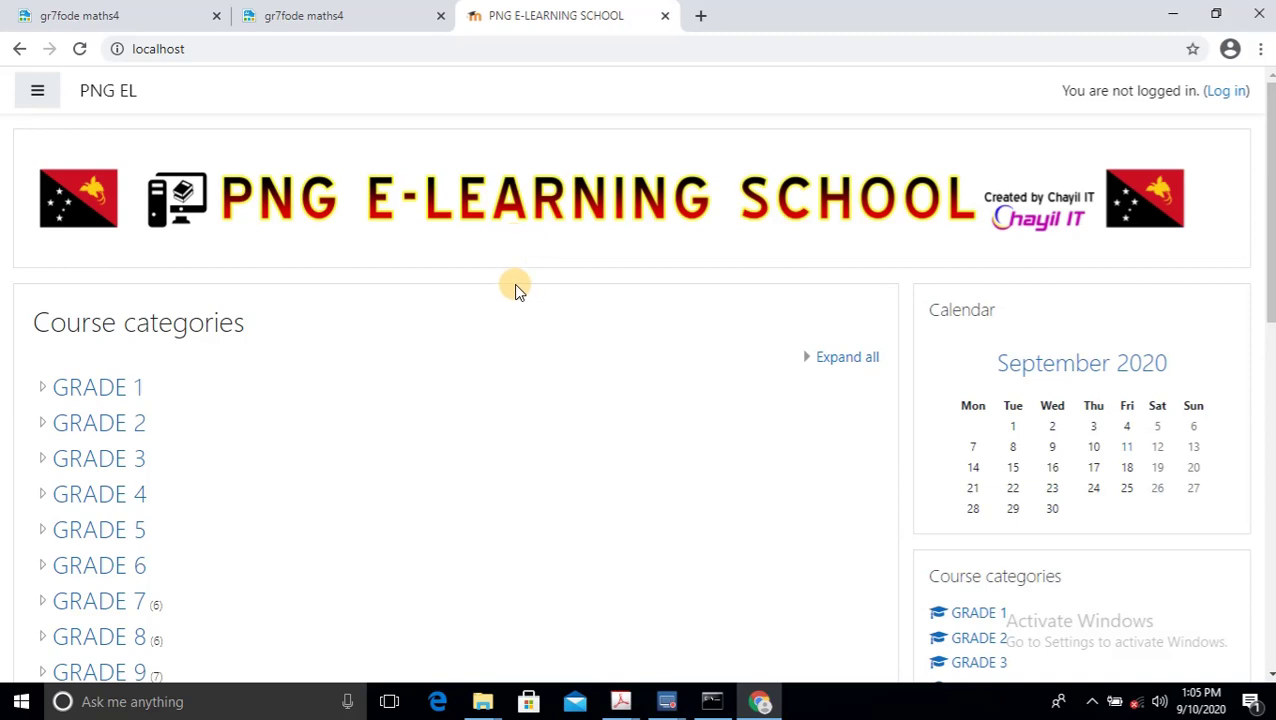
{"action": "scroll", "coordinate": [450, 272], "scroll_direction": "down", "scroll_amount": 6}
{"action": "scroll", "coordinate": [457, 272], "scroll_direction": "up", "scroll_amount": 6}
- Log in with the saved credentials to reach the Dashboard
{"action": "left_click", "coordinate": [1236, 93]}
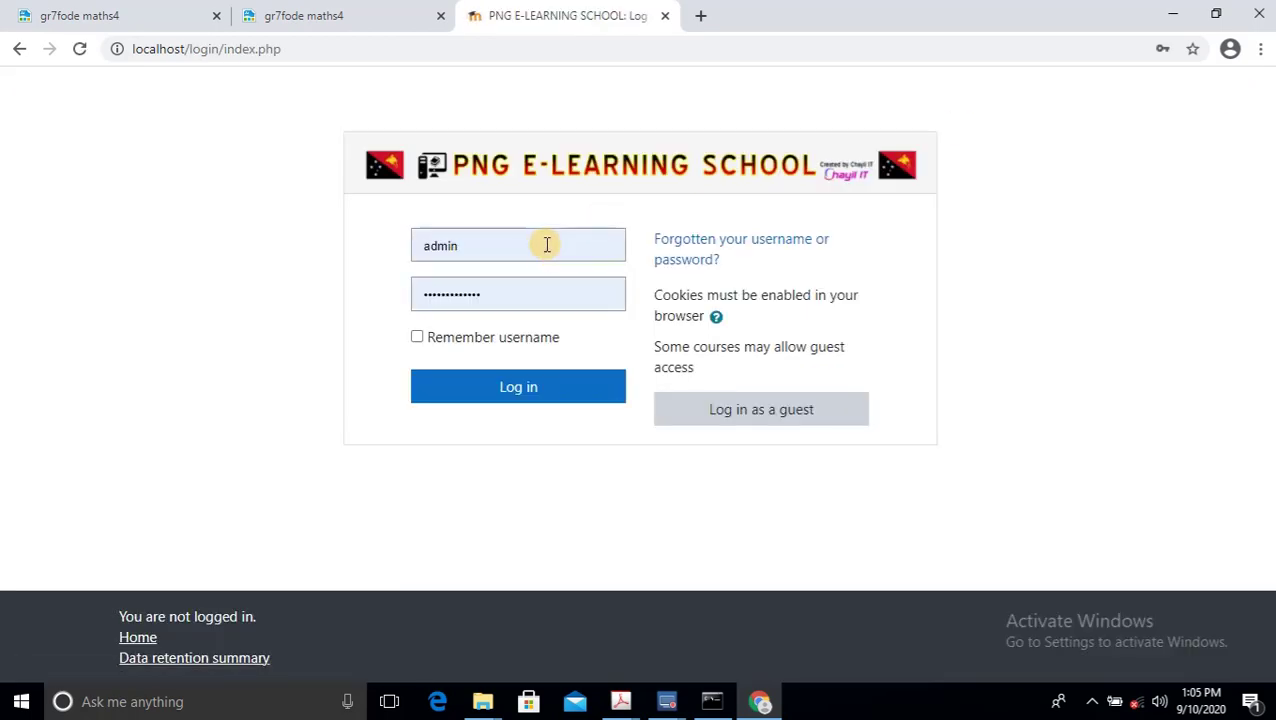
{"action": "left_click", "coordinate": [526, 387]}
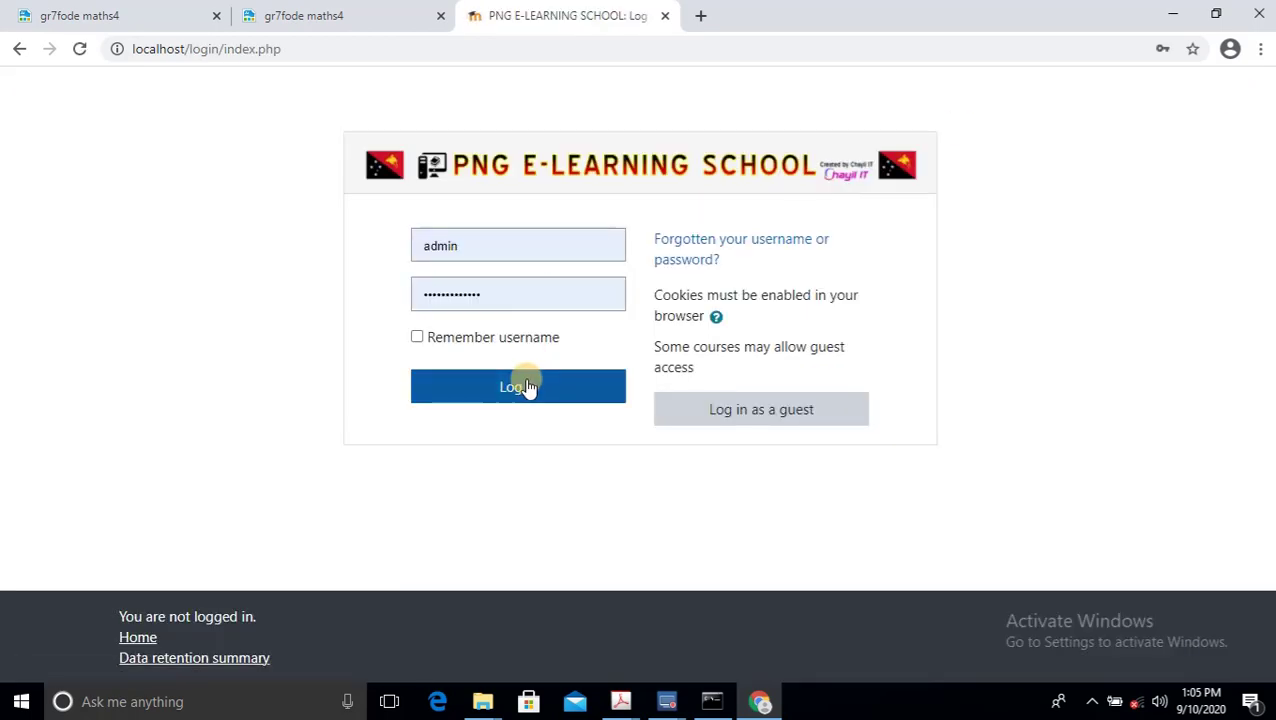
{"action": "left_click", "coordinate": [526, 387]}
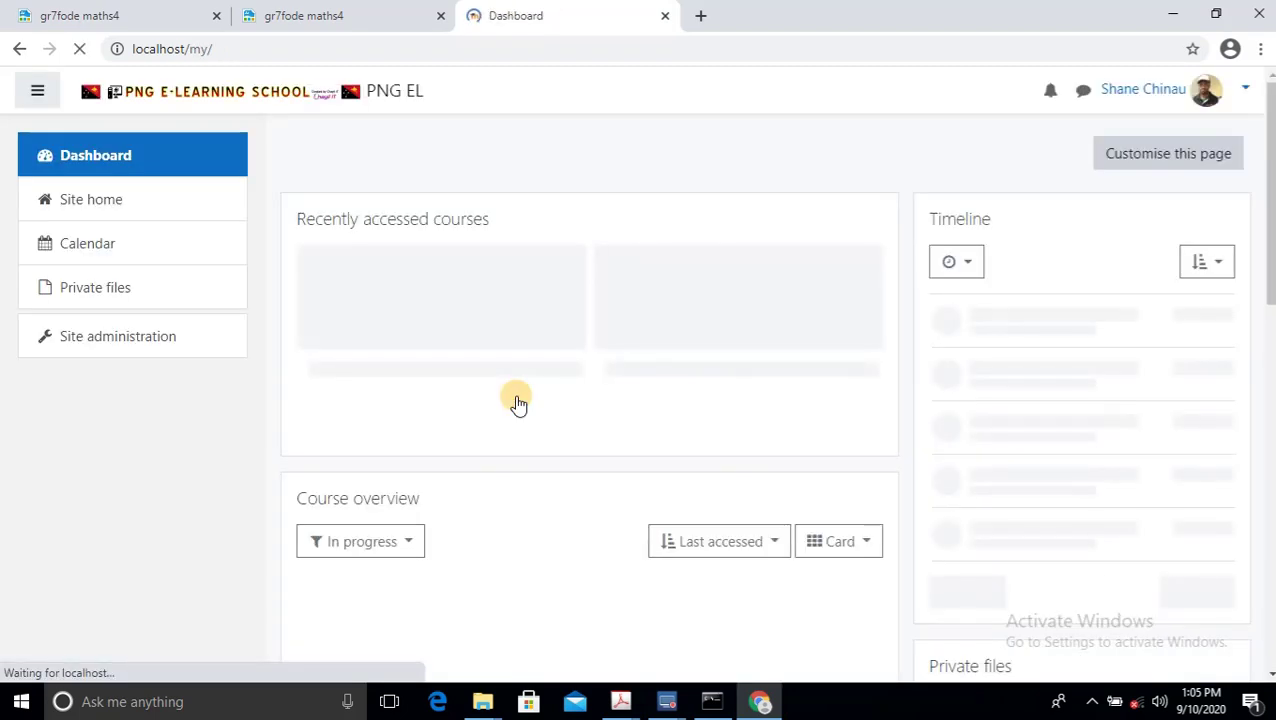
- Open the gr7fode maths4 (Published) index page in a new tab, declining to resume
{"action": "left_click", "coordinate": [1170, 16]}
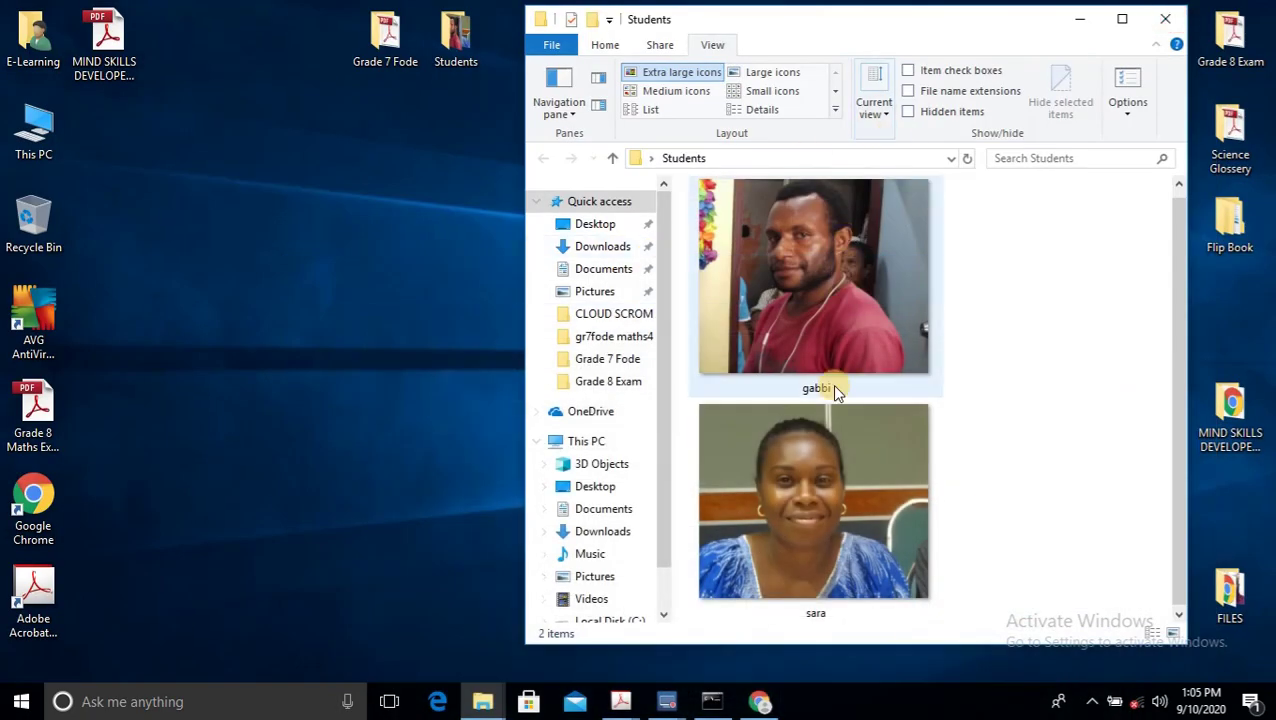
{"action": "left_click", "coordinate": [1080, 20]}
{"action": "double_click", "coordinate": [378, 42]}
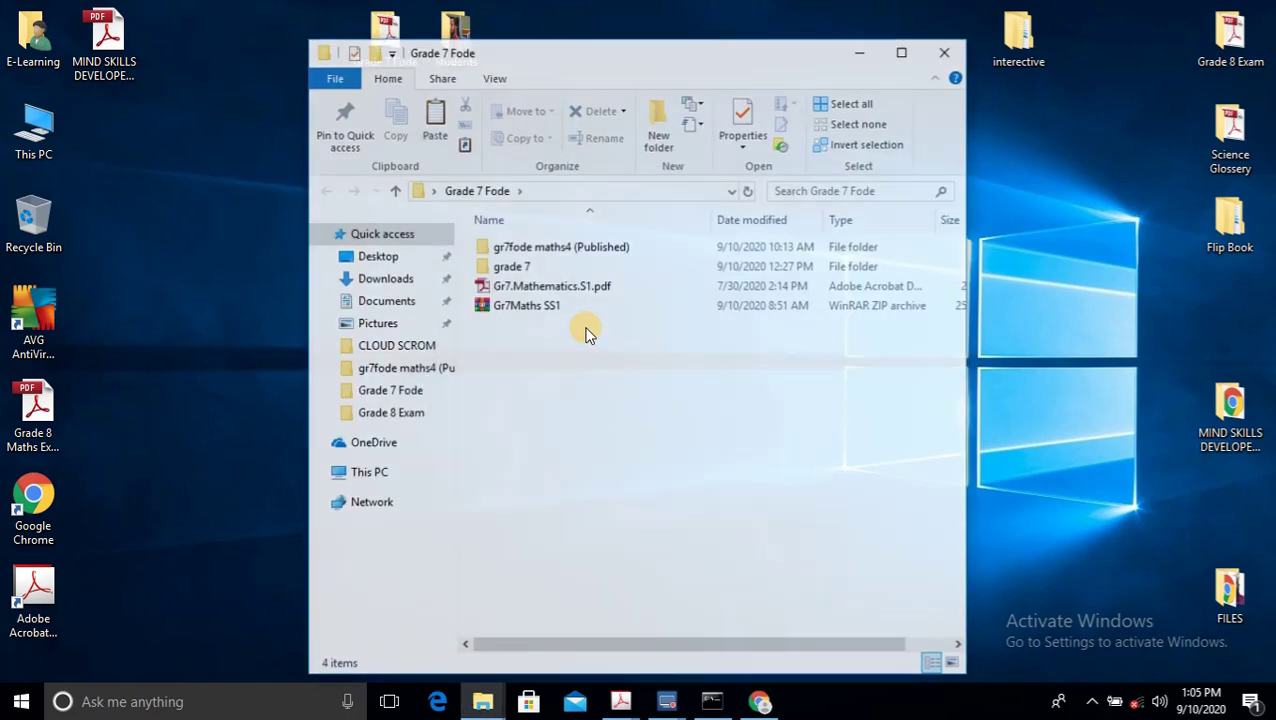
{"action": "double_click", "coordinate": [575, 251]}
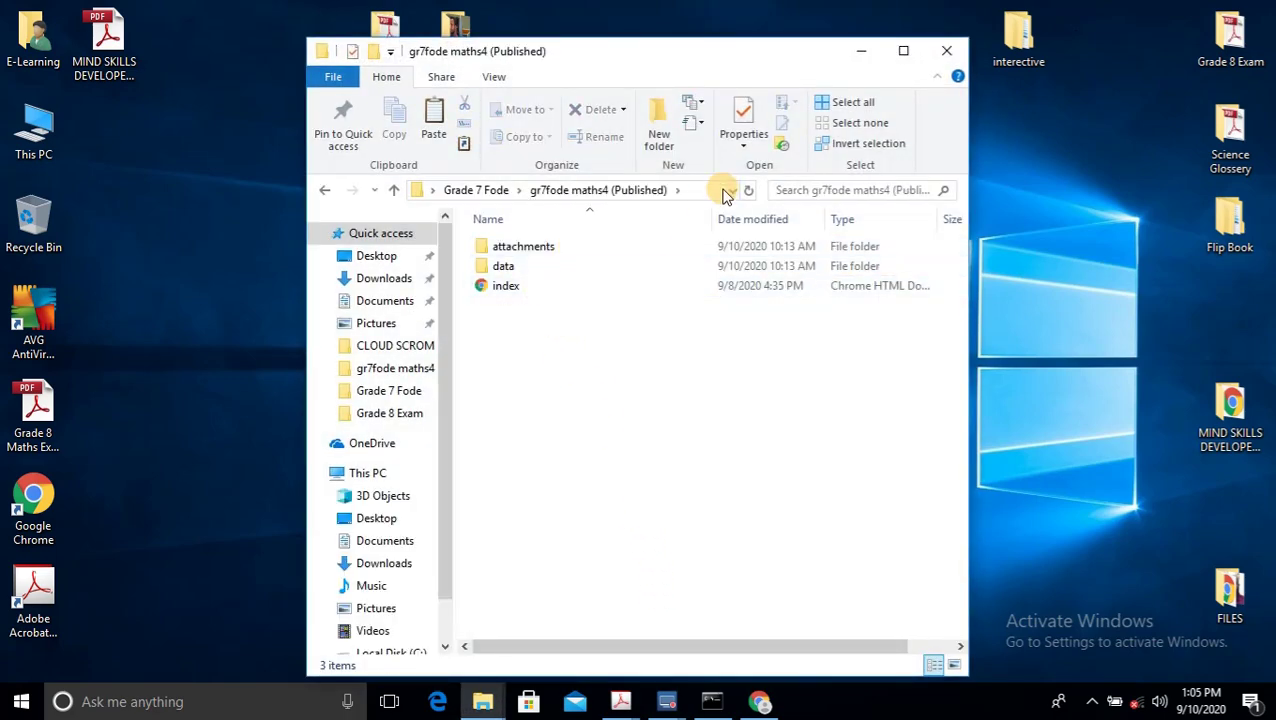
{"action": "double_click", "coordinate": [543, 285]}
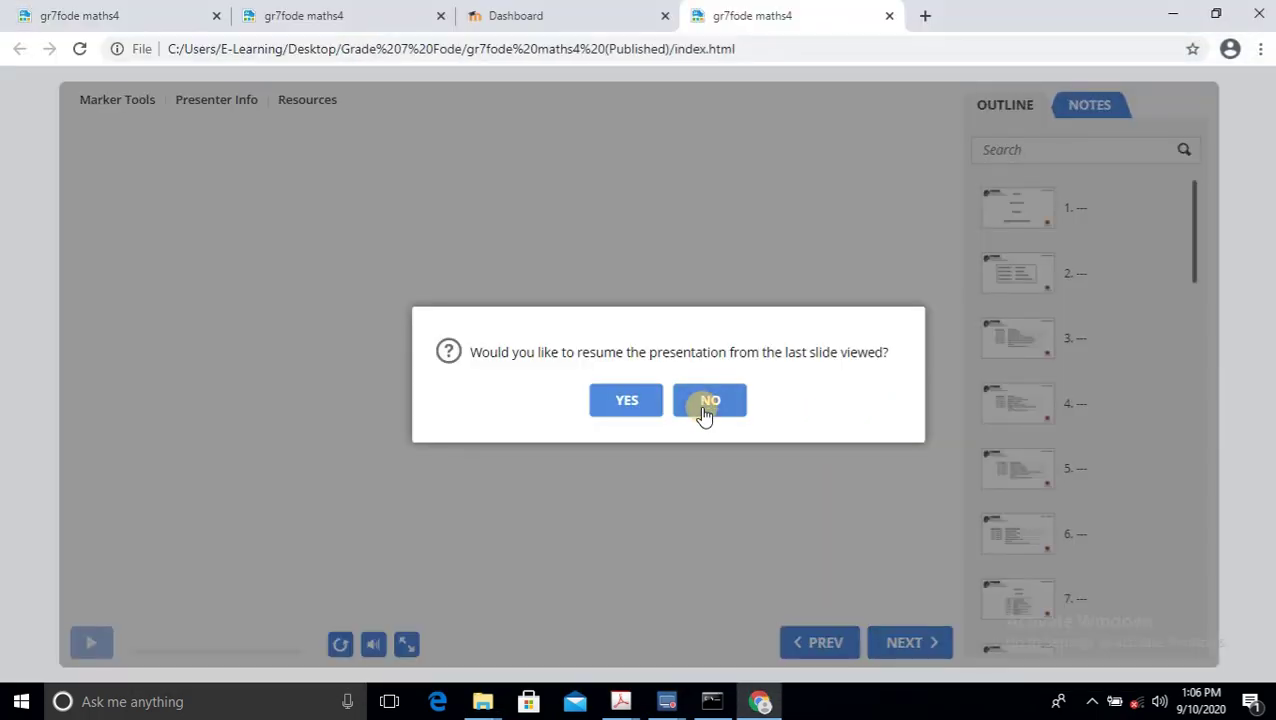
{"action": "left_click", "coordinate": [704, 404]}
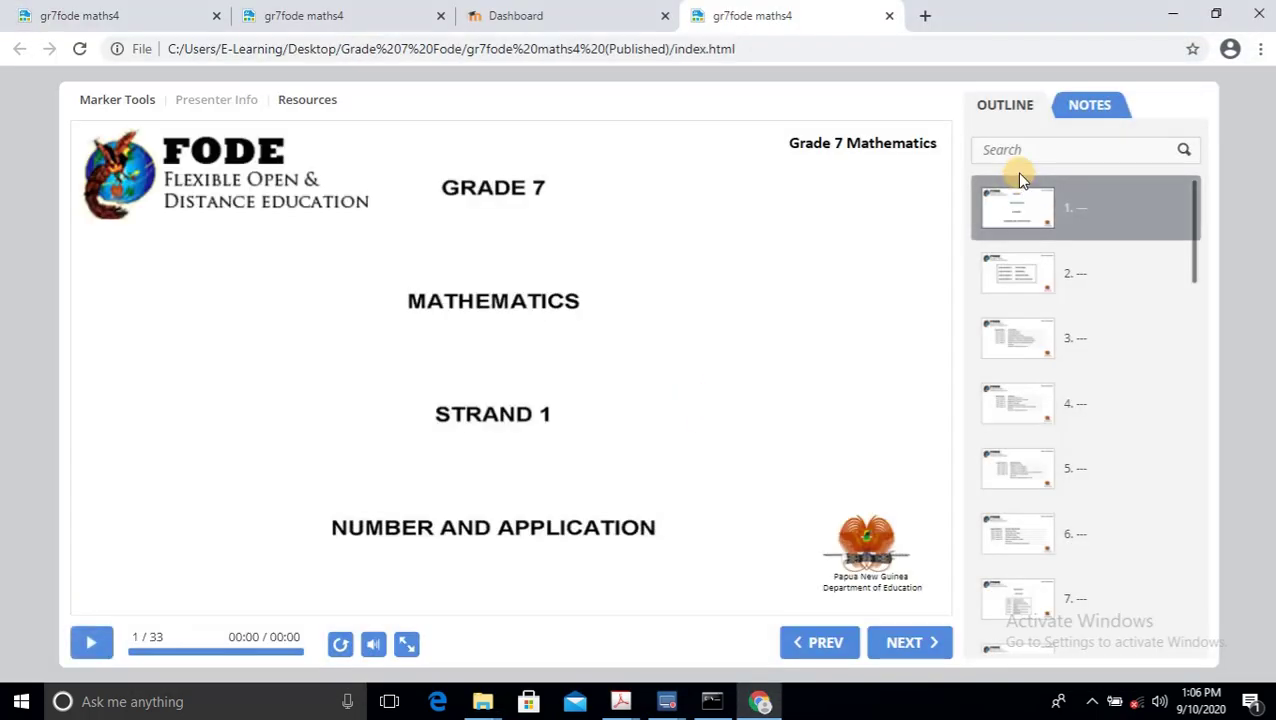
- Put the lesson folder away and switch back to the Moodle Dashboard tab
{"action": "left_click", "coordinate": [1170, 15]}
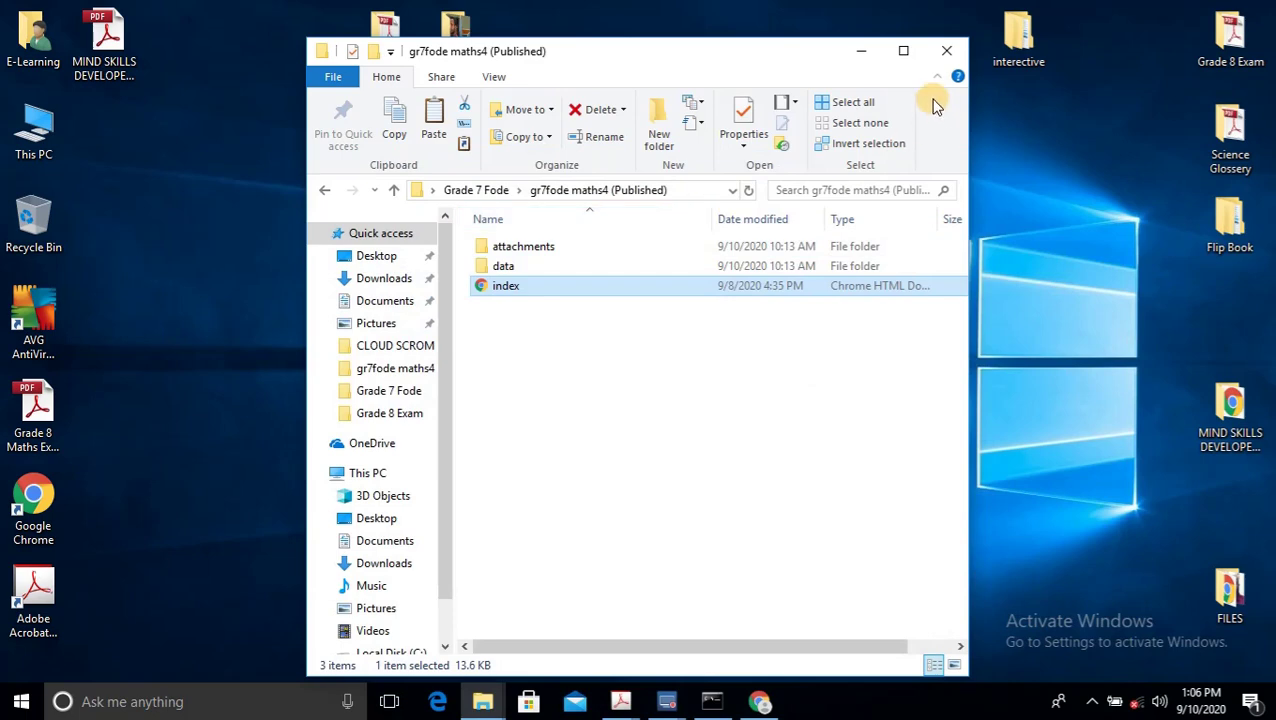
{"action": "left_click", "coordinate": [862, 50]}
{"action": "left_click", "coordinate": [757, 699]}
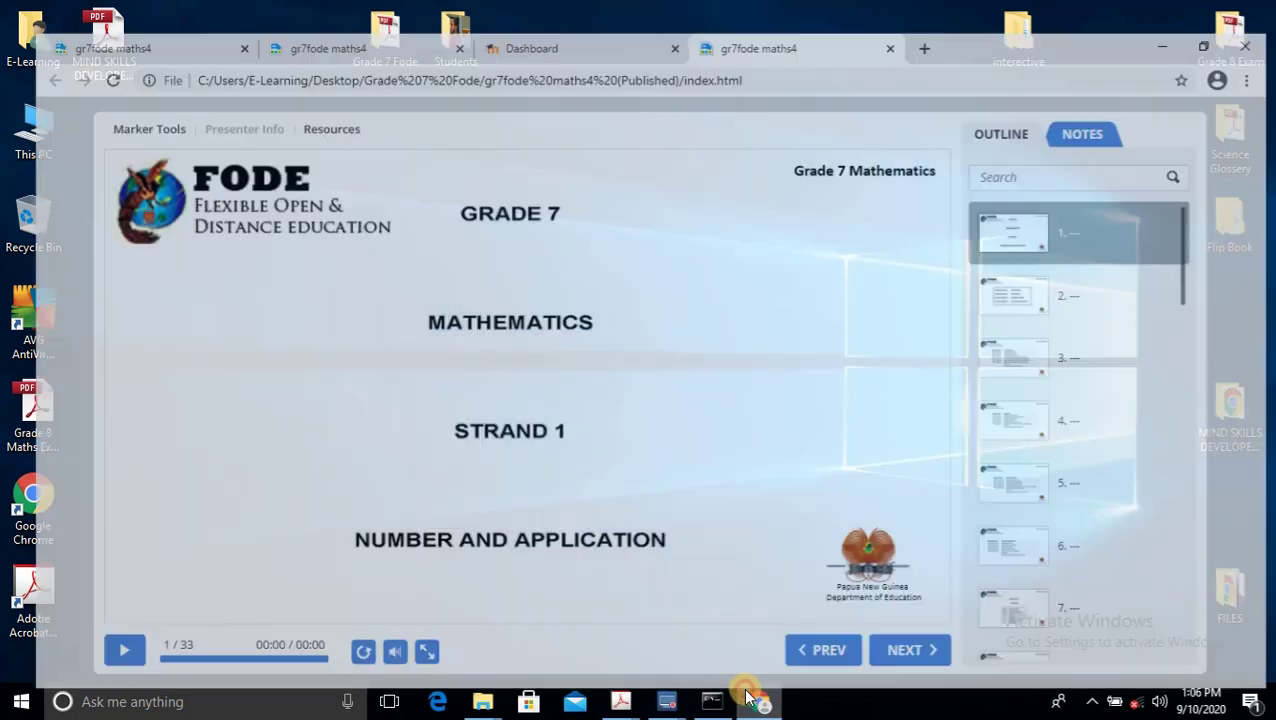
{"action": "left_click", "coordinate": [520, 12]}
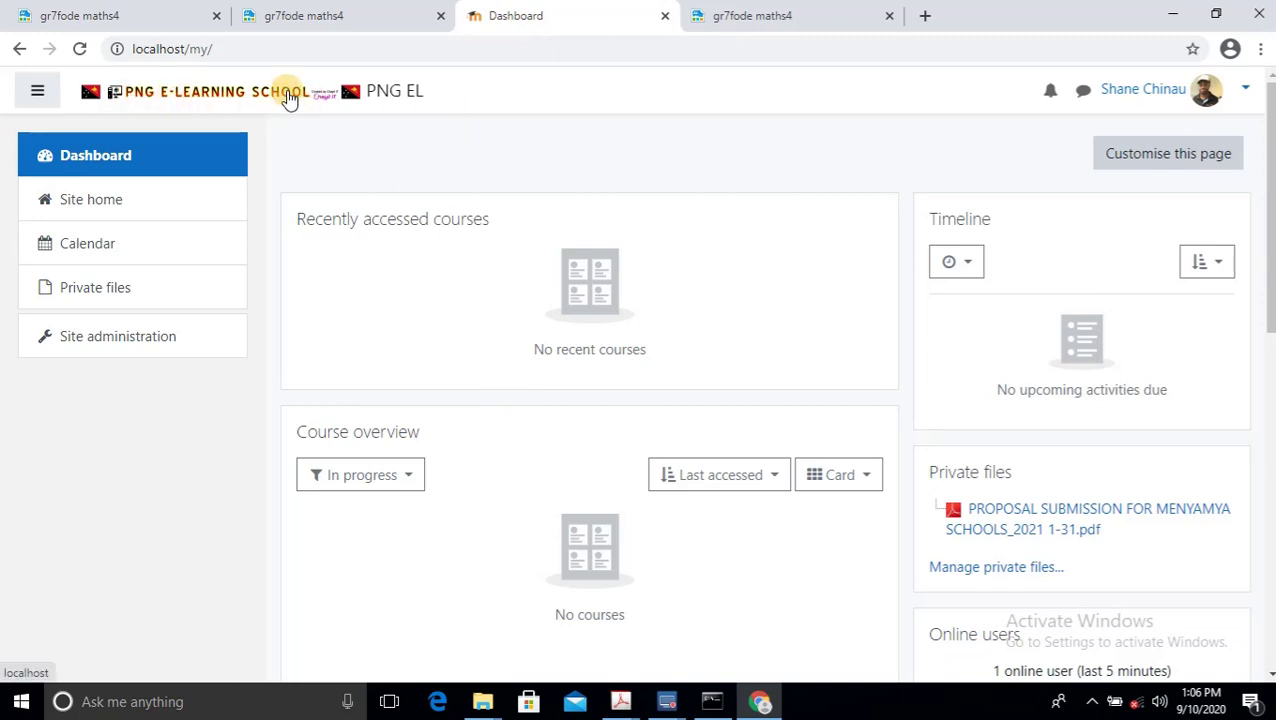
- Go from Site home through the GRADE 7 category to the Gr7_Mathematics course
{"action": "left_click", "coordinate": [224, 199]}
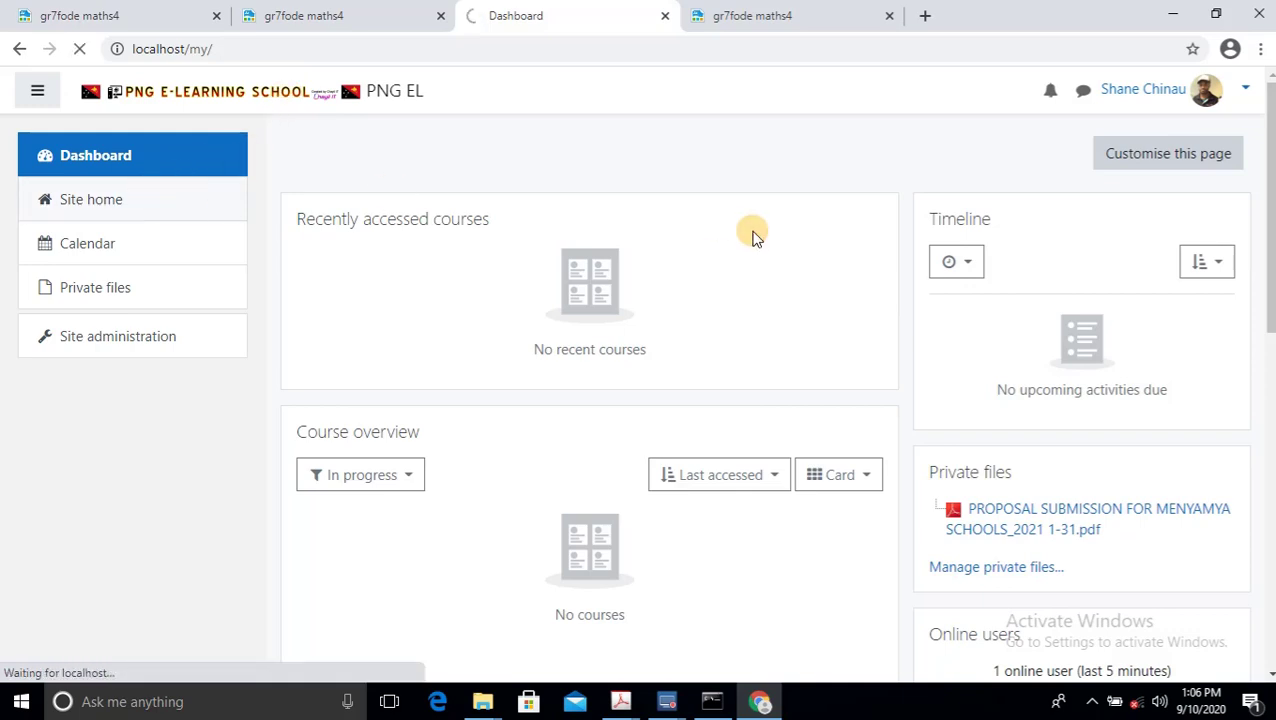
{"action": "scroll", "coordinate": [1075, 377], "scroll_direction": "down", "scroll_amount": 1}
{"action": "scroll", "coordinate": [1075, 377], "scroll_direction": "down", "scroll_amount": 4}
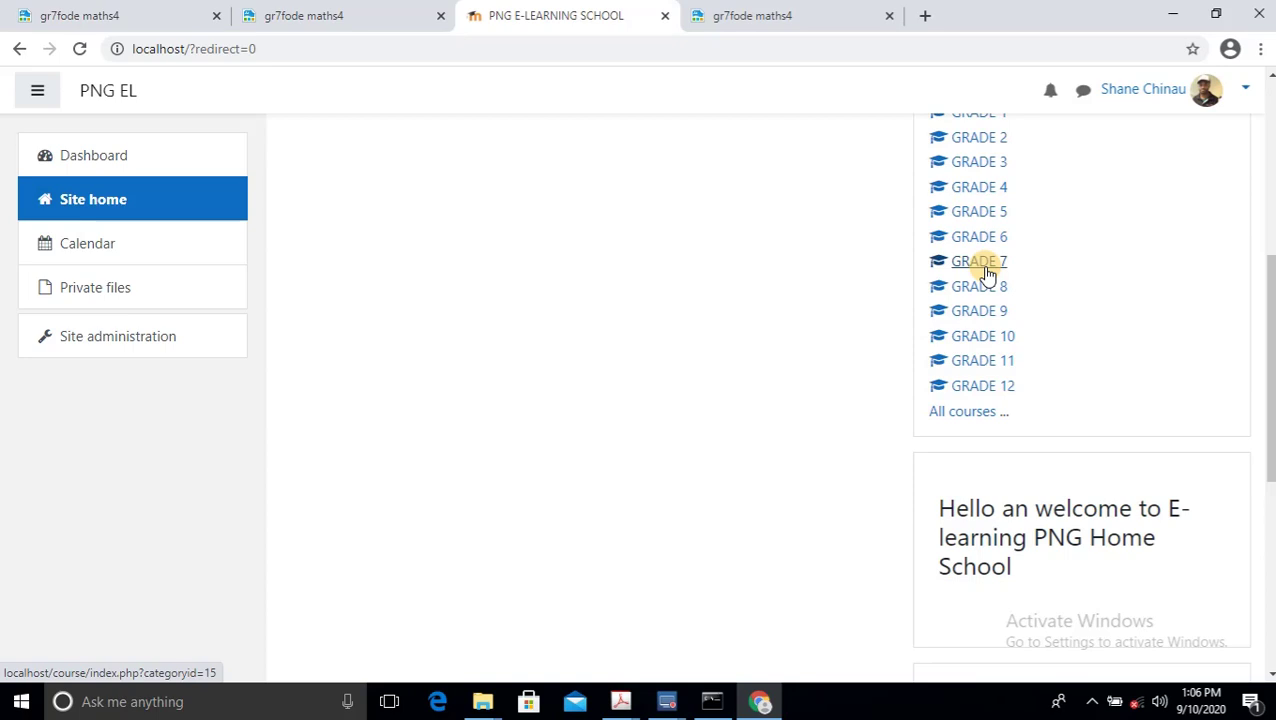
{"action": "left_click", "coordinate": [984, 267]}
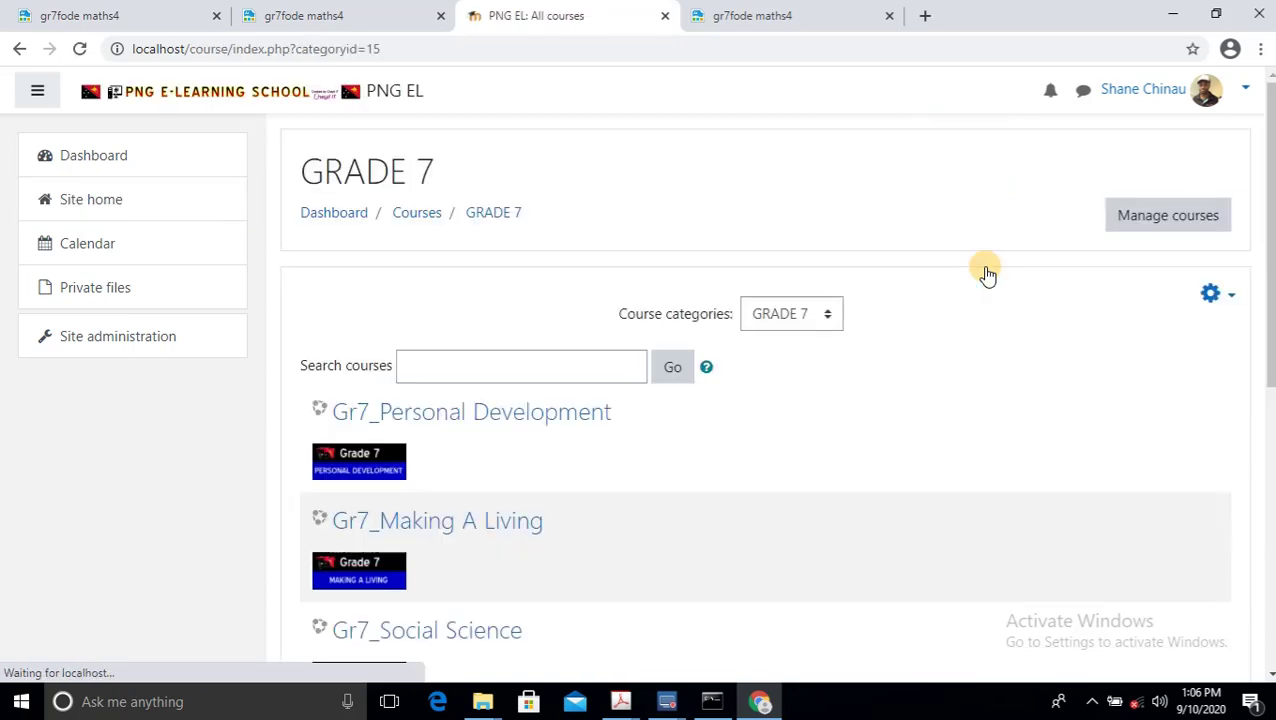
{"action": "scroll", "coordinate": [380, 550], "scroll_direction": "down", "scroll_amount": 4}
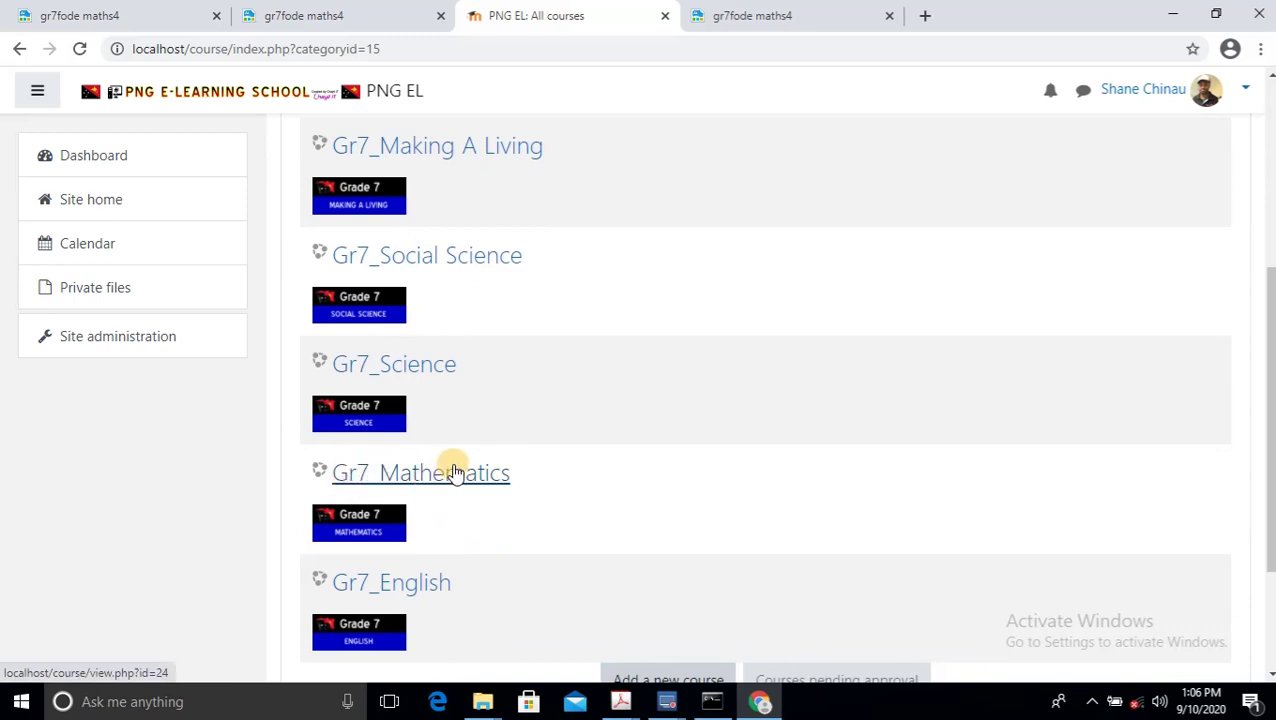
{"action": "left_click", "coordinate": [442, 479]}
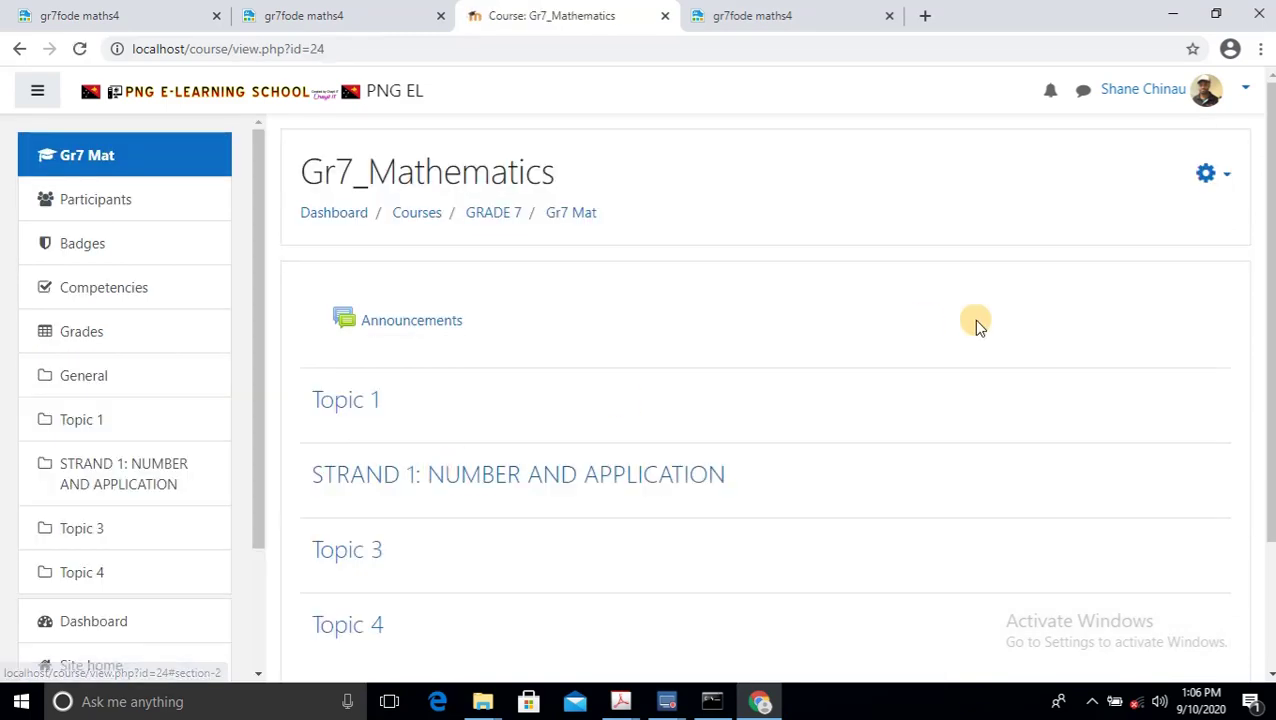
{"action": "left_click", "coordinate": [1230, 176]}
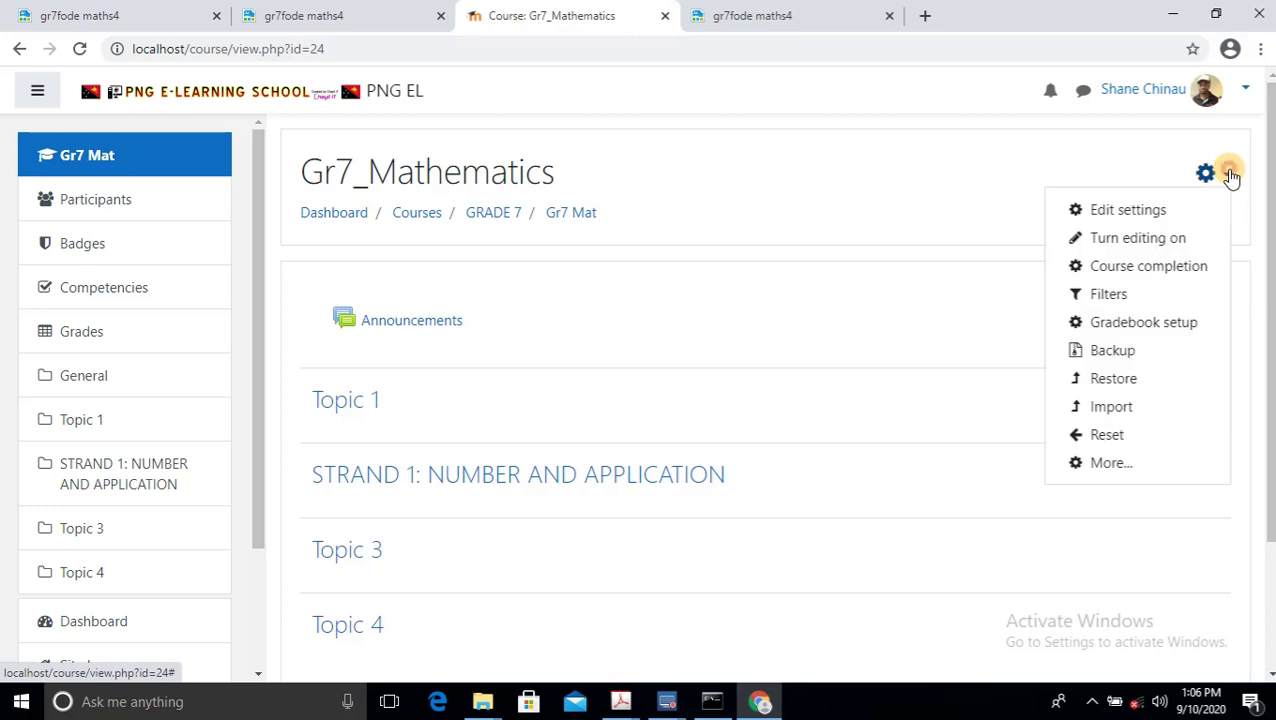
{"action": "left_click", "coordinate": [1127, 210]}
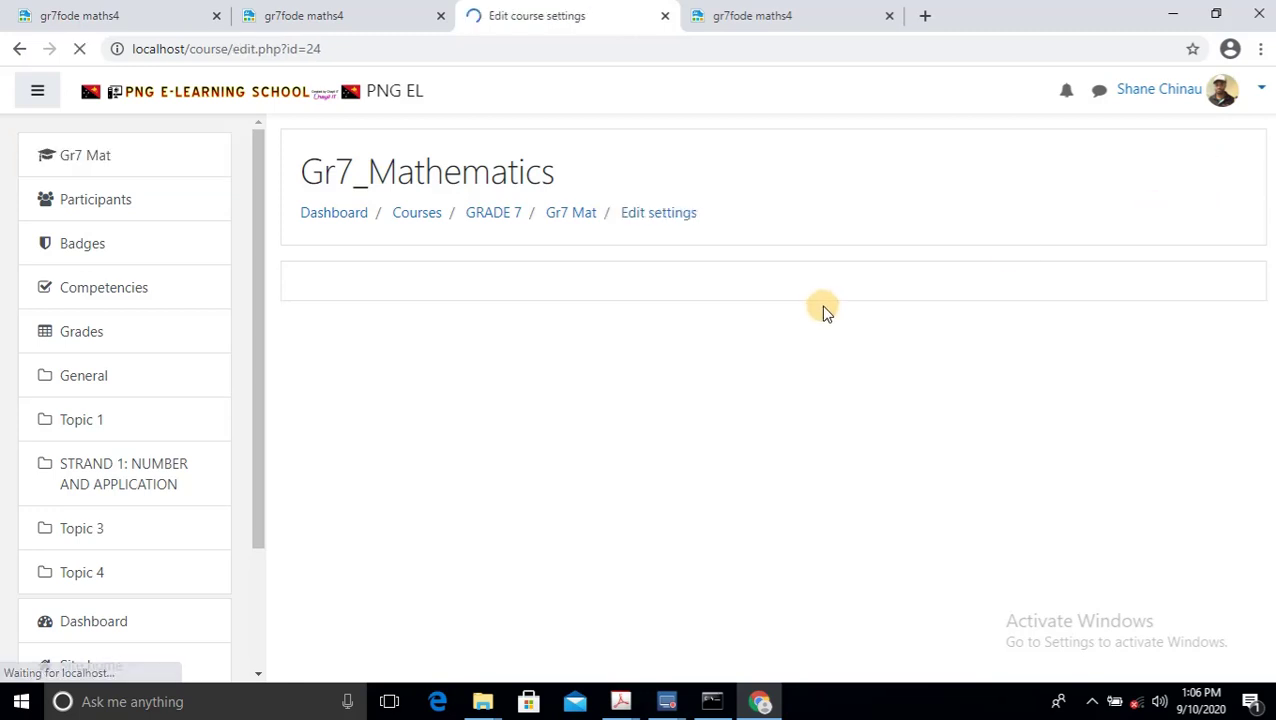
{"action": "left_click", "coordinate": [576, 218]}
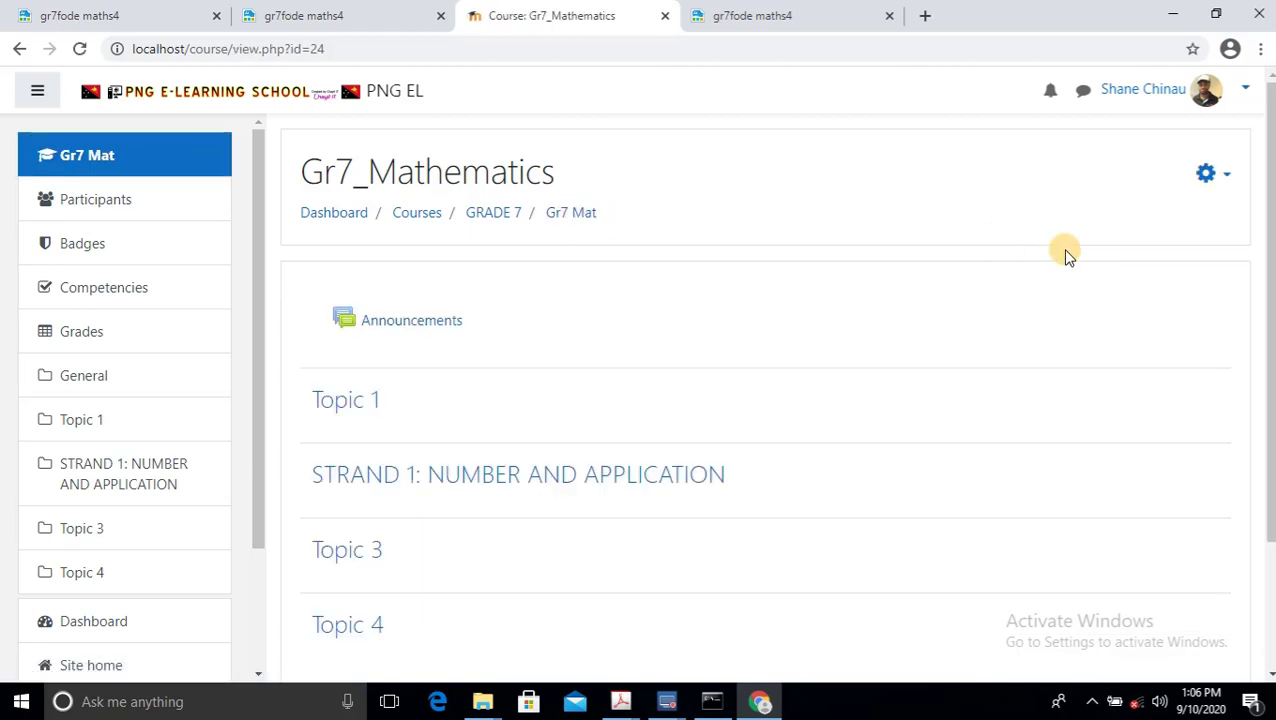
{"action": "left_click", "coordinate": [1229, 176]}
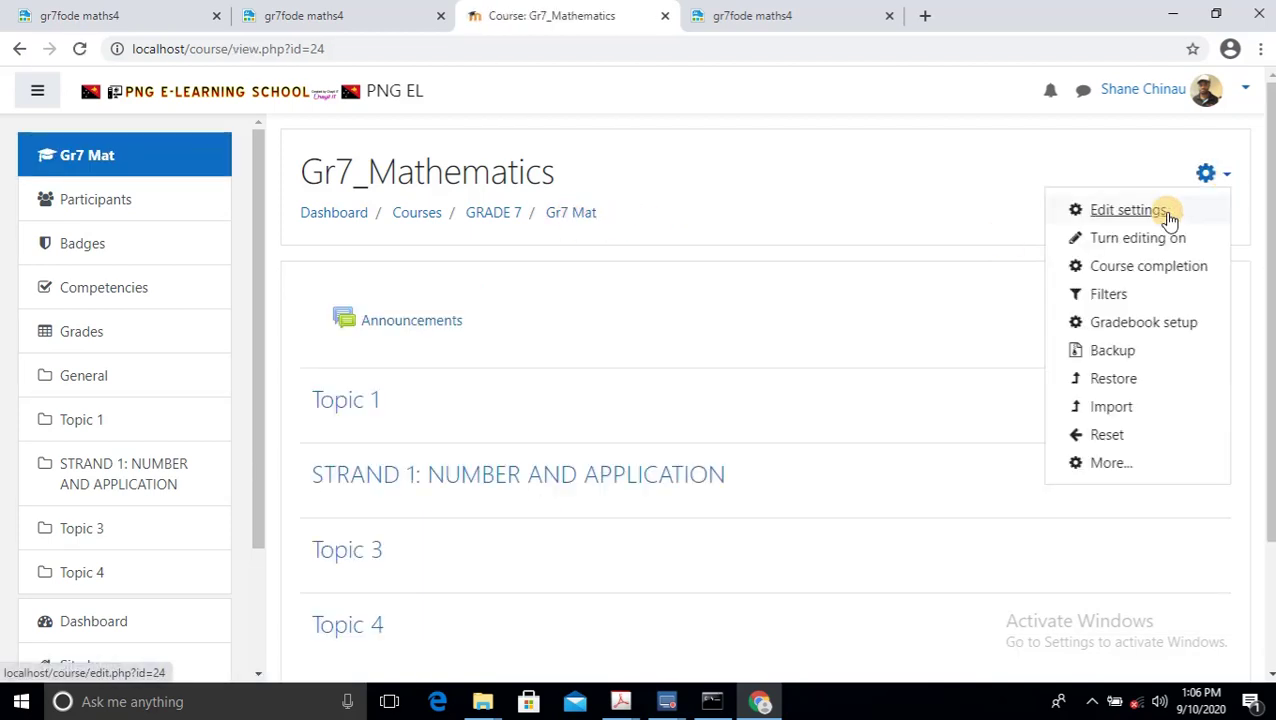
{"action": "left_click", "coordinate": [1115, 242]}
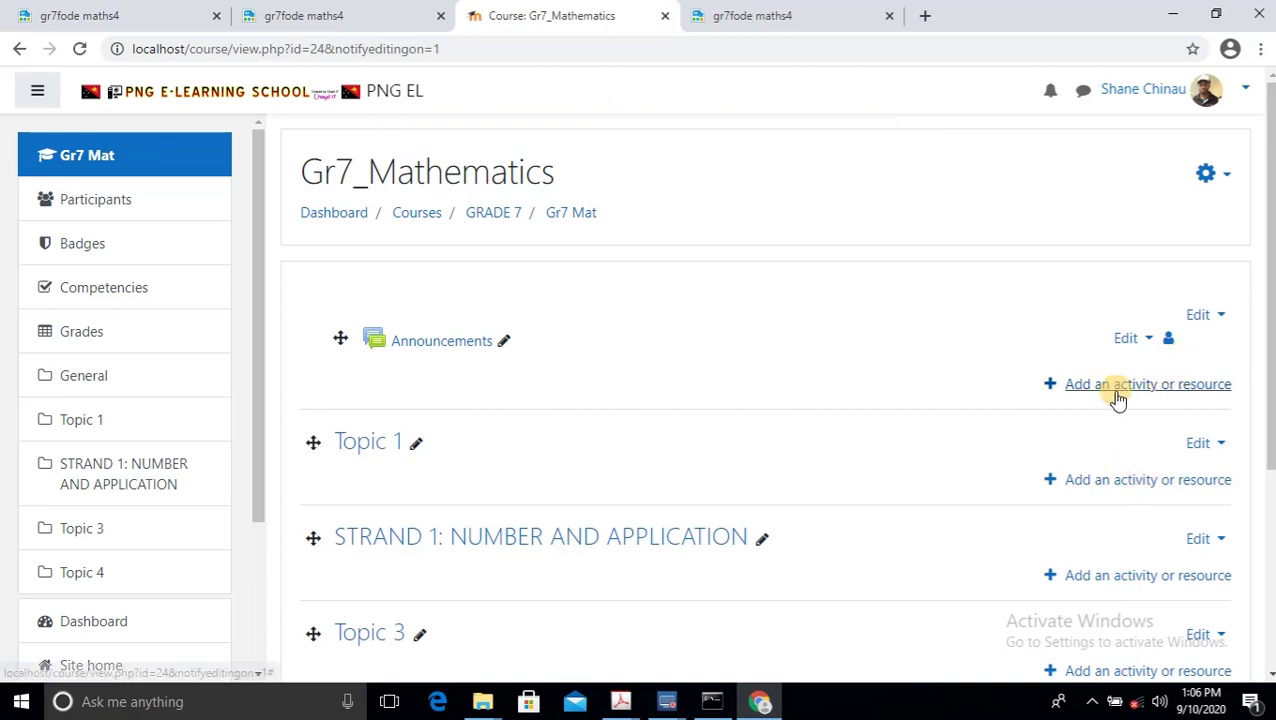
{"action": "scroll", "coordinate": [1134, 456], "scroll_direction": "down", "scroll_amount": 1}
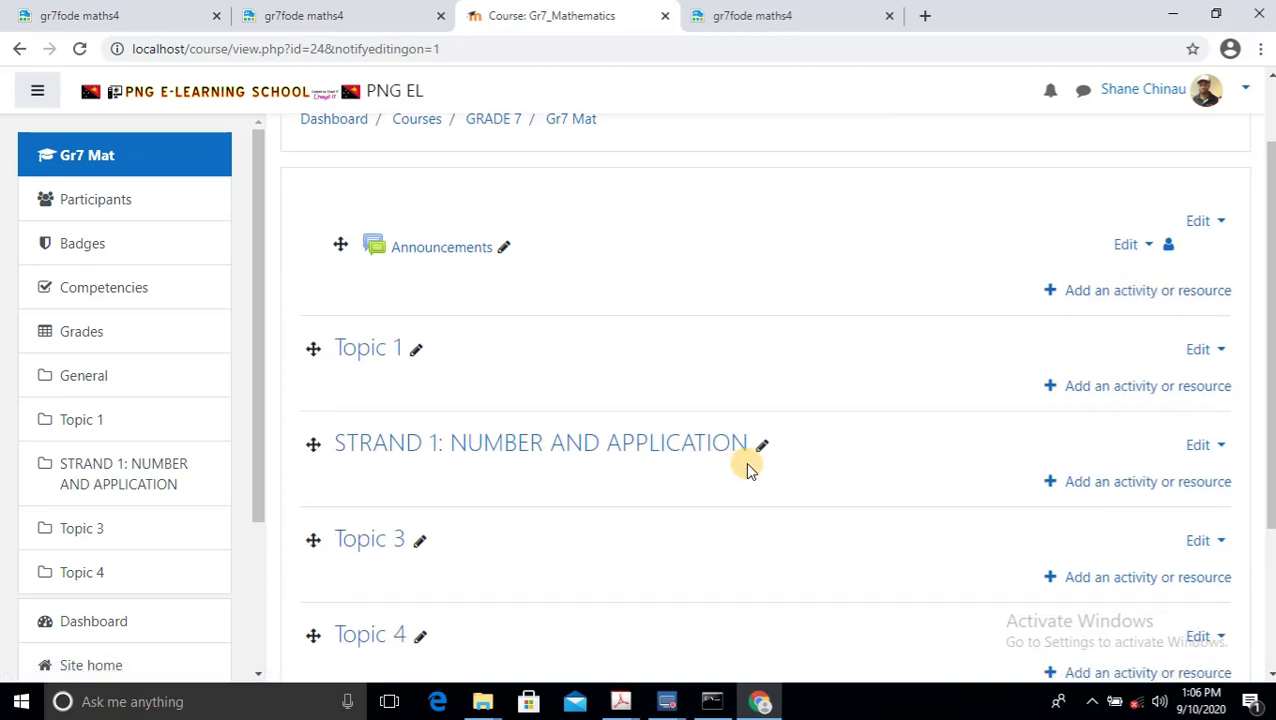
{"action": "scroll", "coordinate": [690, 455], "scroll_direction": "up", "scroll_amount": 1}
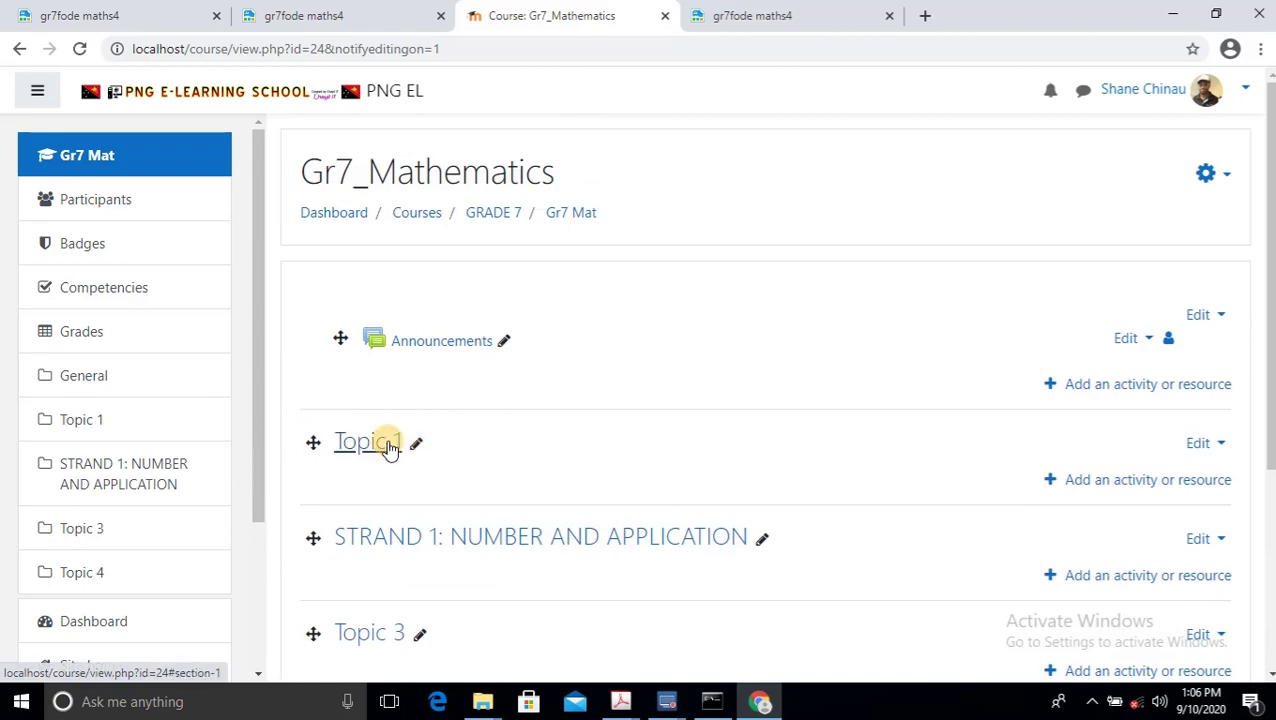
{"action": "mouse_move", "coordinate": [622, 703]}
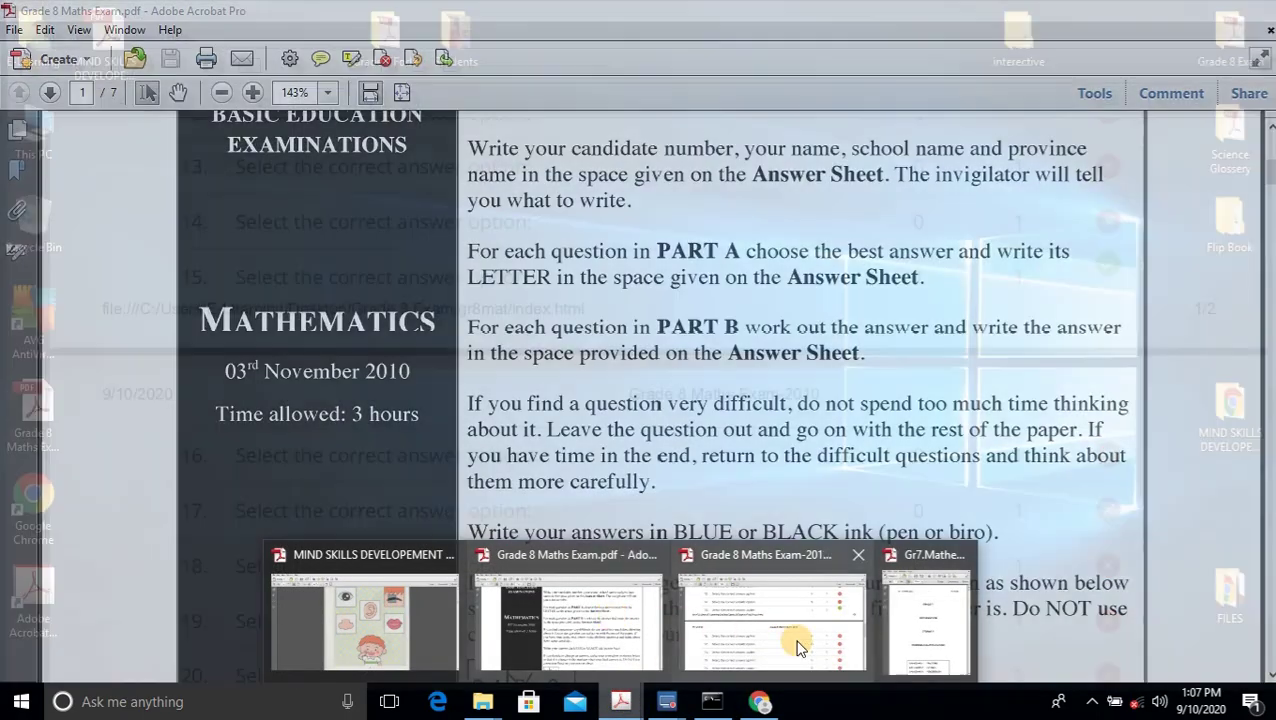
- Maximize the Gr7.Mathematics.S1 PDF, select the SUB-STRAND 1: FRACTIONS line, and return to Chrome
{"action": "left_click", "coordinate": [915, 630]}
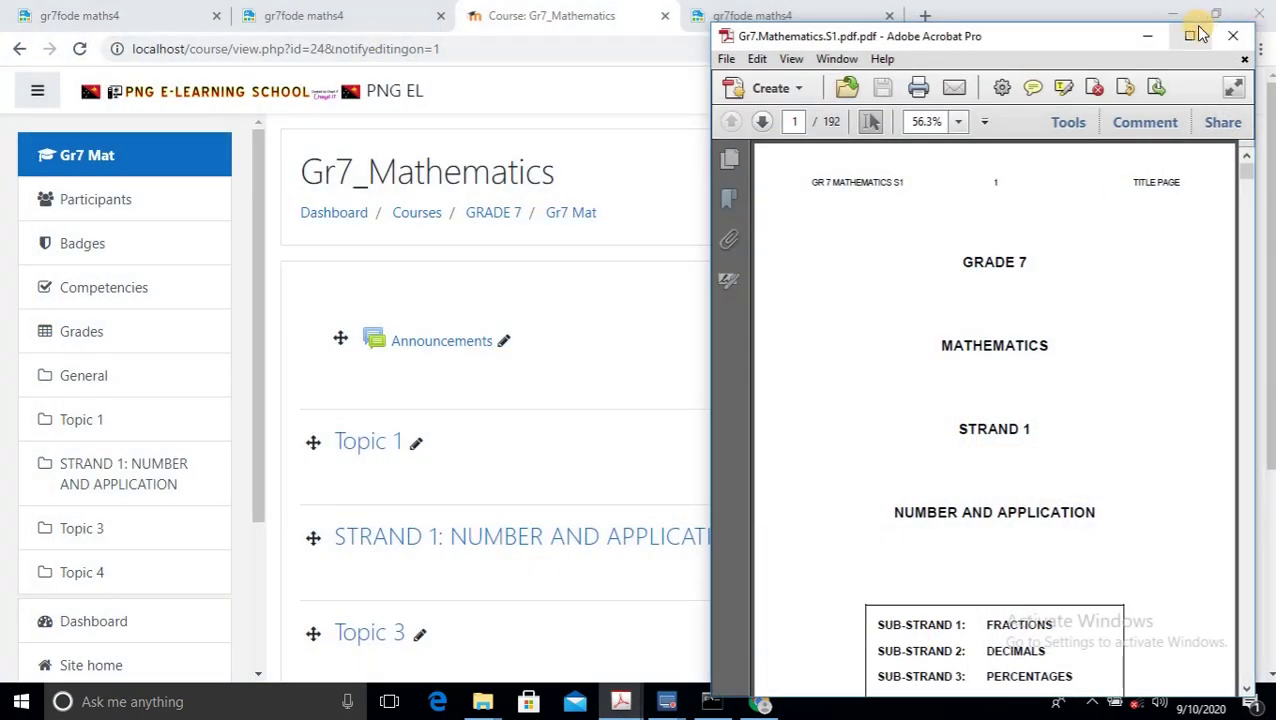
{"action": "left_click", "coordinate": [1189, 36]}
{"action": "scroll", "coordinate": [605, 293], "scroll_direction": "down", "scroll_amount": 5}
{"action": "scroll", "coordinate": [607, 294], "scroll_direction": "down", "scroll_amount": 5}
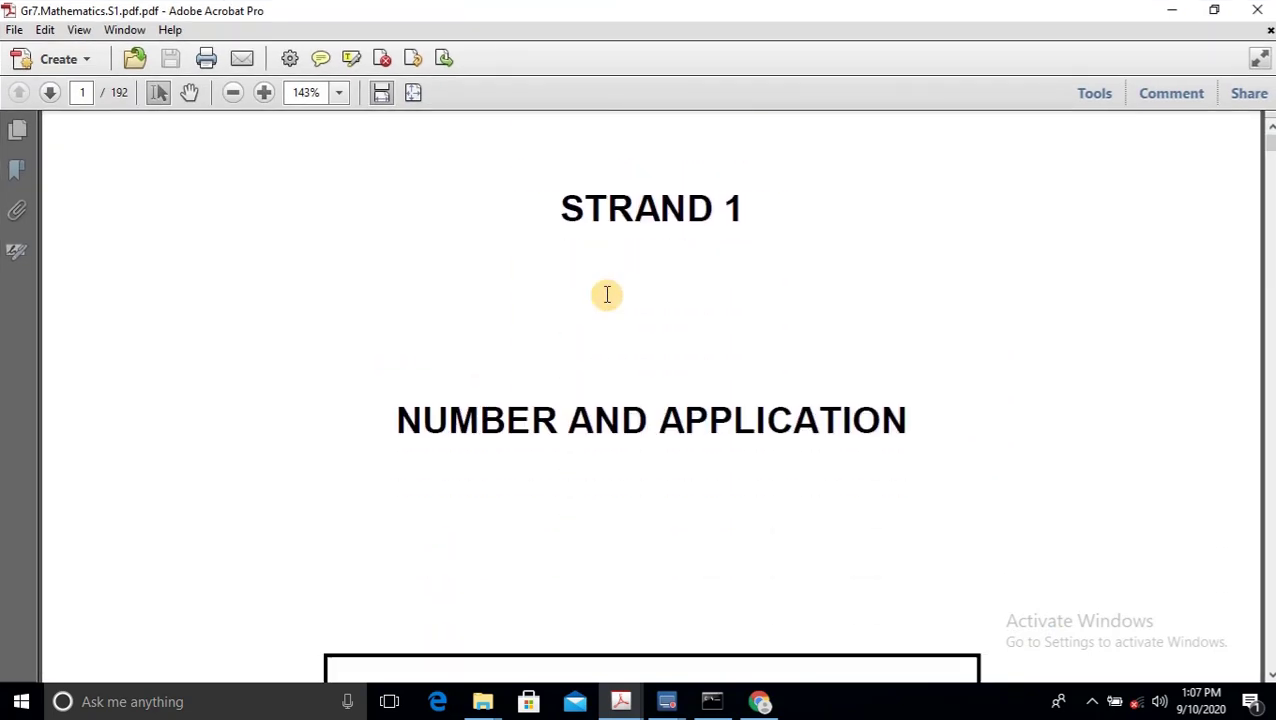
{"action": "left_click_drag", "start_coordinate": [800, 442], "coordinate": [348, 426]}
{"action": "key", "text": "ctrl+c"}
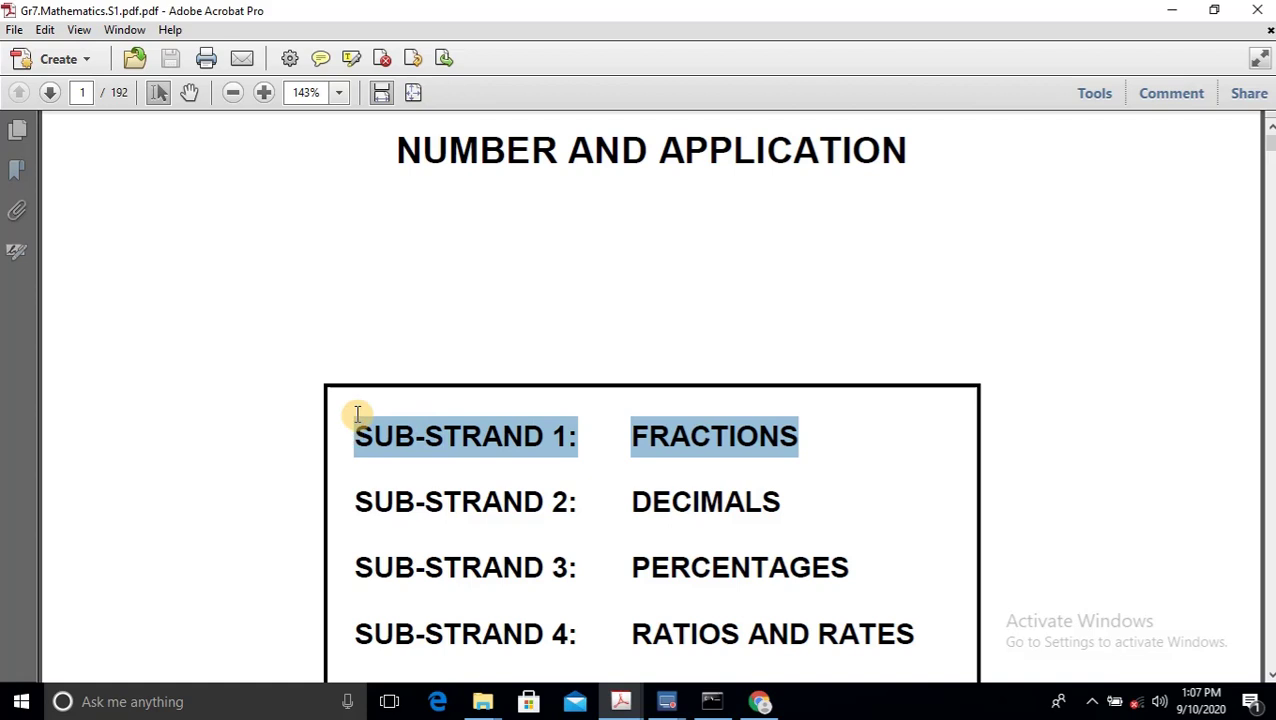
{"action": "left_click", "coordinate": [757, 703]}
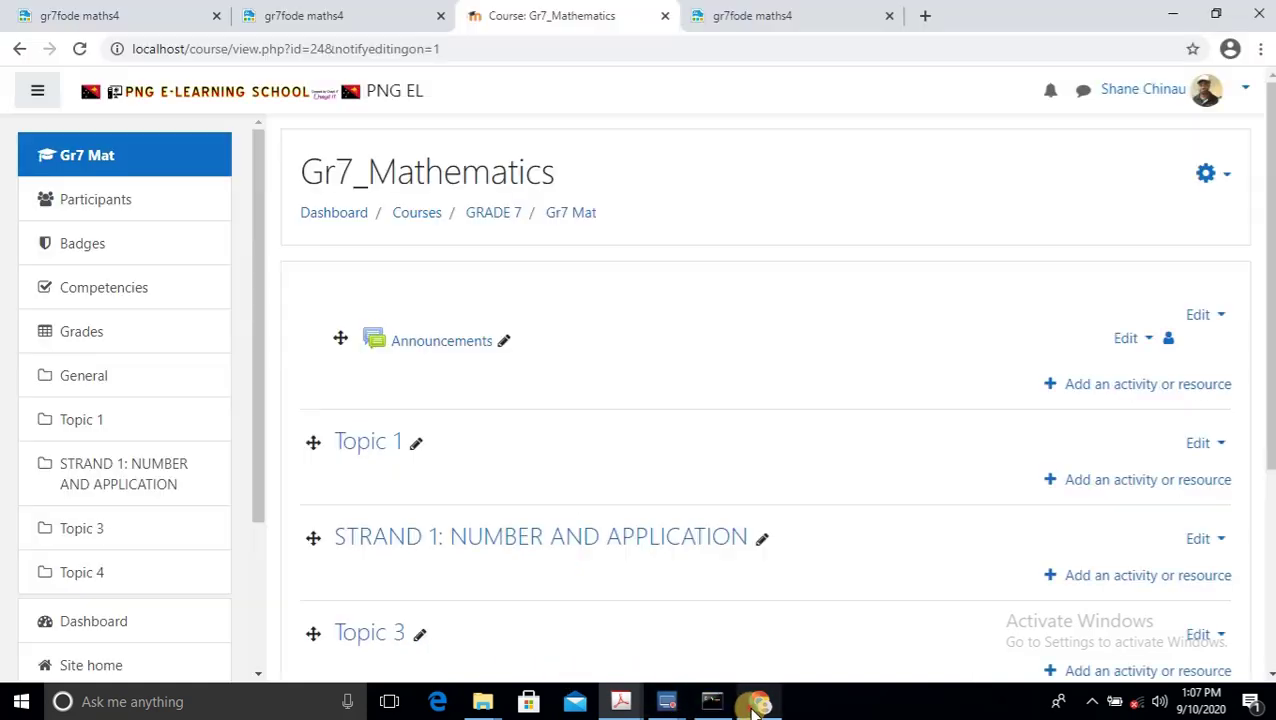
- Paste the copied title so Topic 1 is named 'SUB-STRAND 1: FRACTIONS'
{"action": "left_click", "coordinate": [415, 447]}
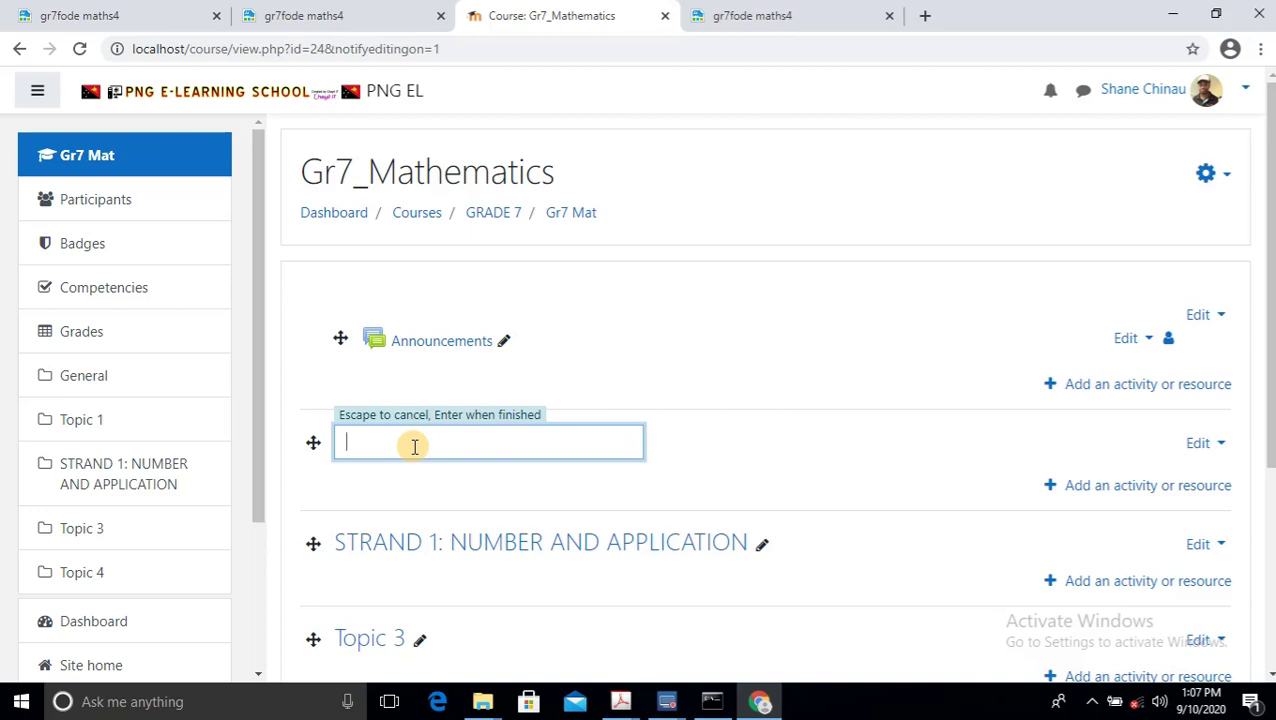
{"action": "key", "text": "ctrl+v"}
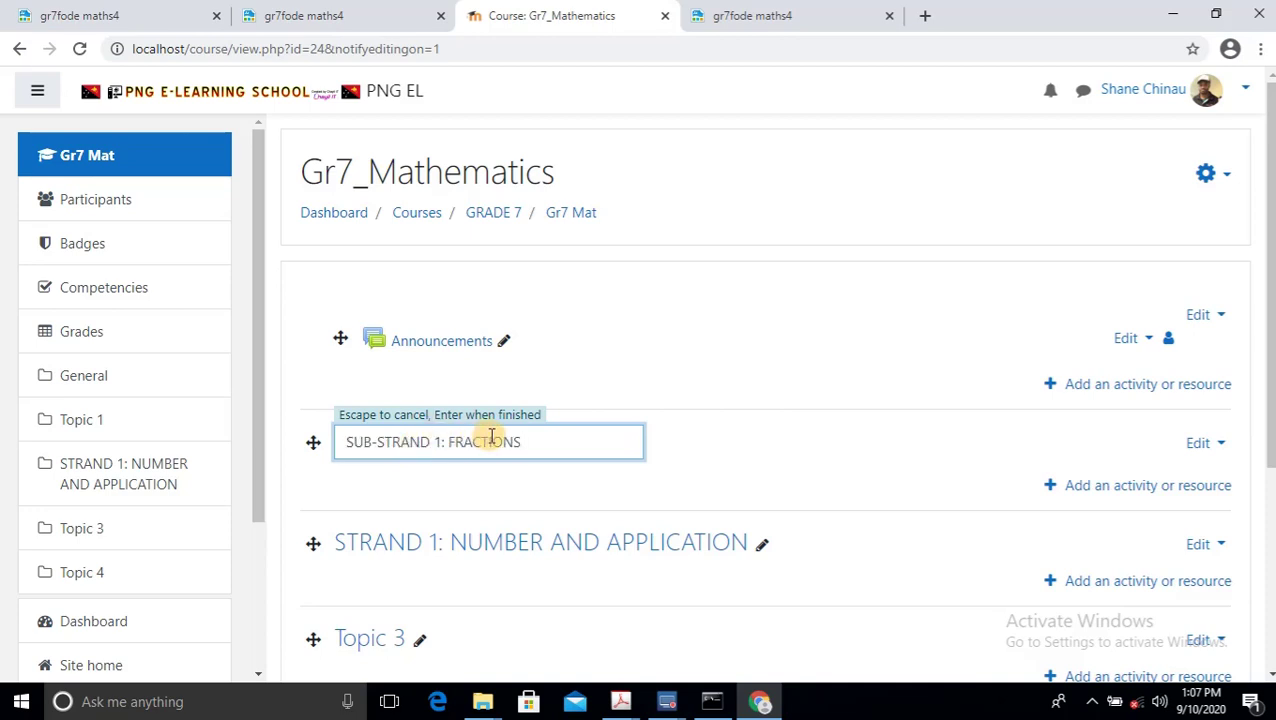
{"action": "key", "text": "Return"}
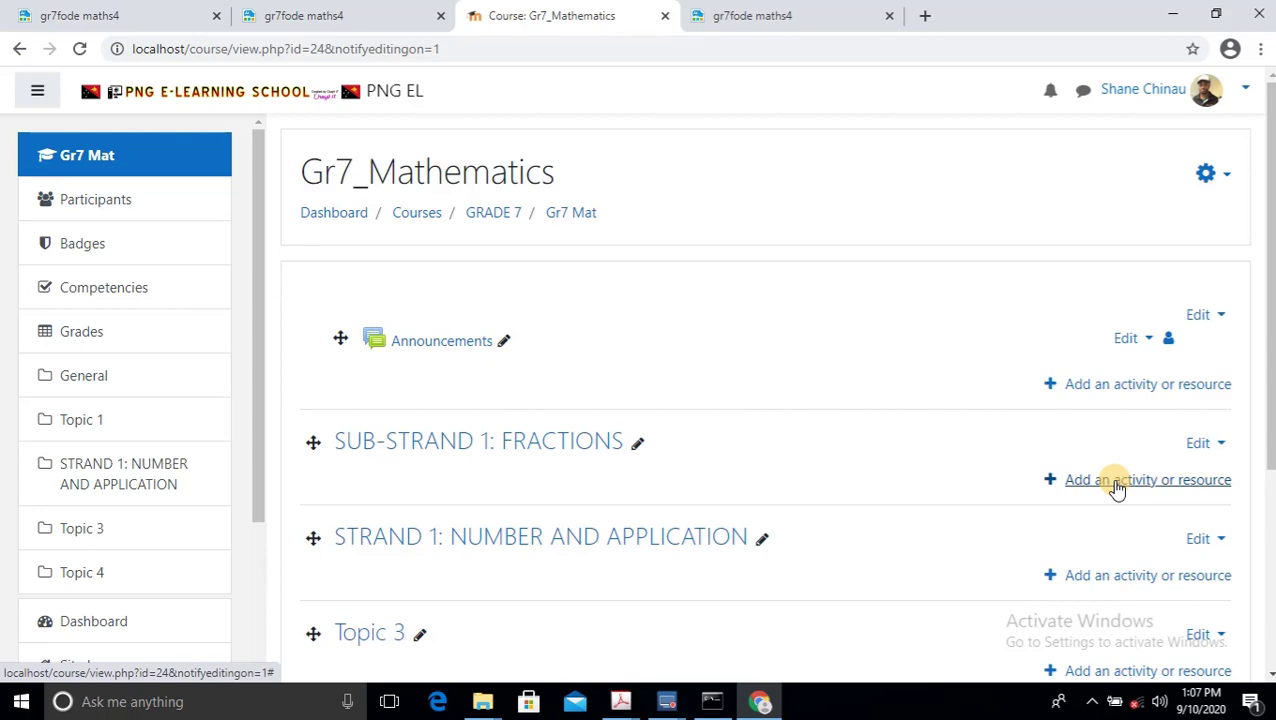
- Launch the gr7fode maths4 (Published) index page in the browser from the first slide
{"action": "right_click", "coordinate": [483, 701]}
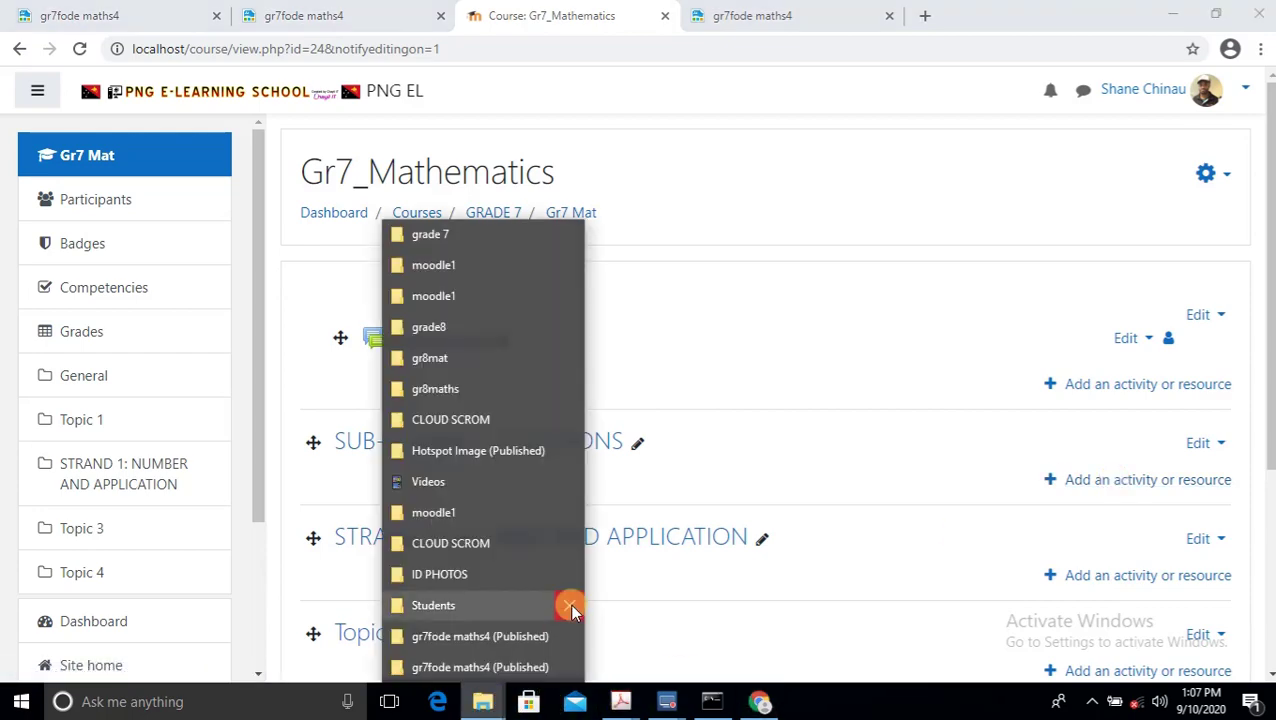
{"action": "left_click", "coordinate": [1172, 14]}
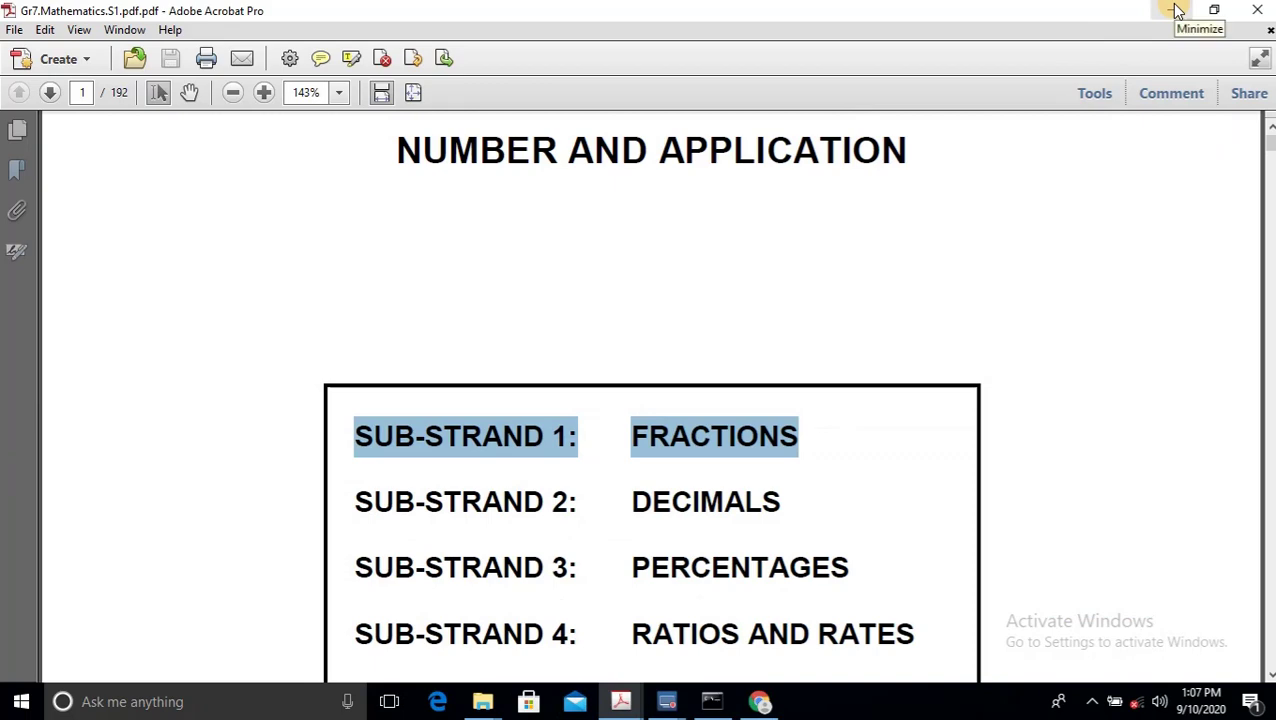
{"action": "left_click", "coordinate": [1176, 10]}
{"action": "double_click", "coordinate": [403, 40]}
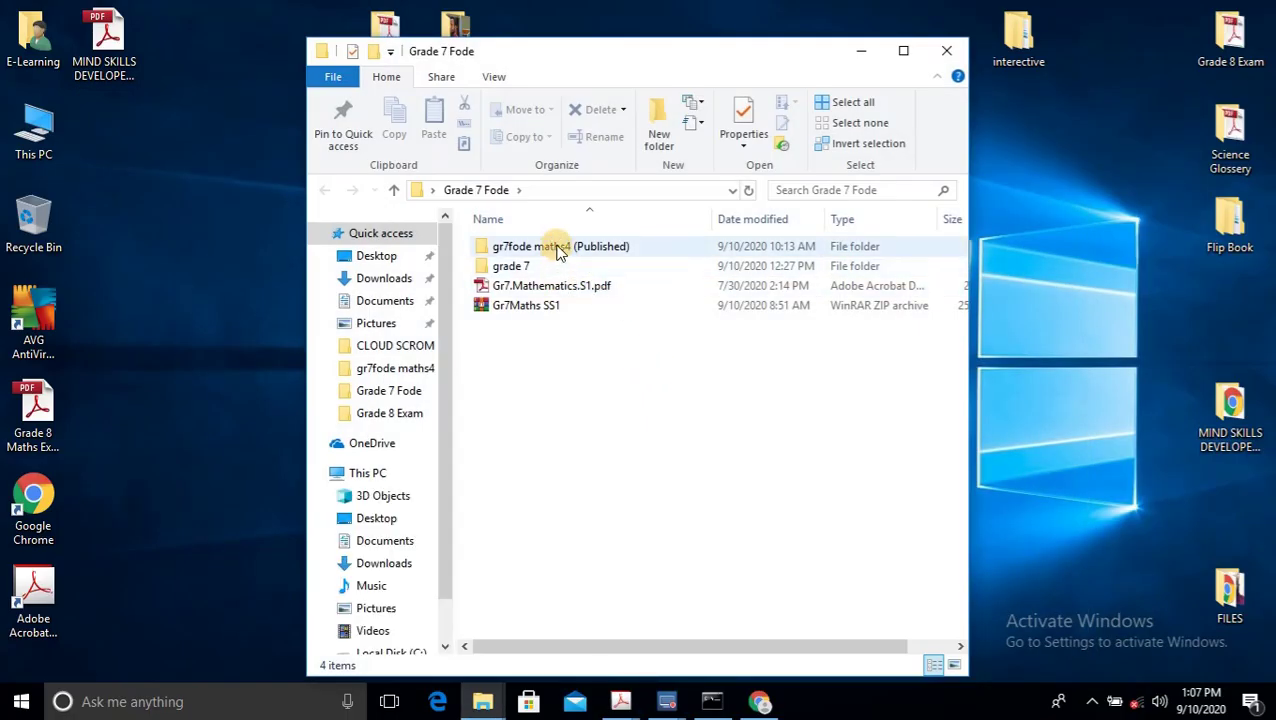
{"action": "double_click", "coordinate": [558, 247]}
{"action": "double_click", "coordinate": [557, 290]}
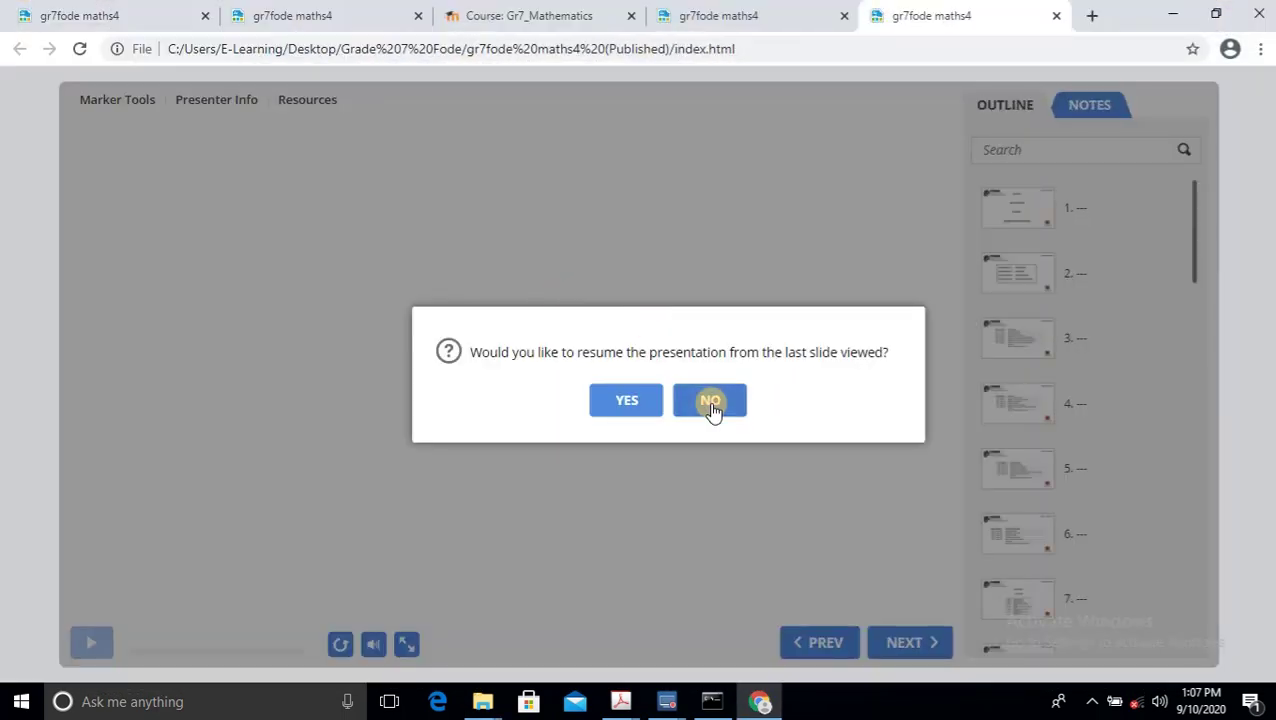
{"action": "left_click", "coordinate": [710, 403]}
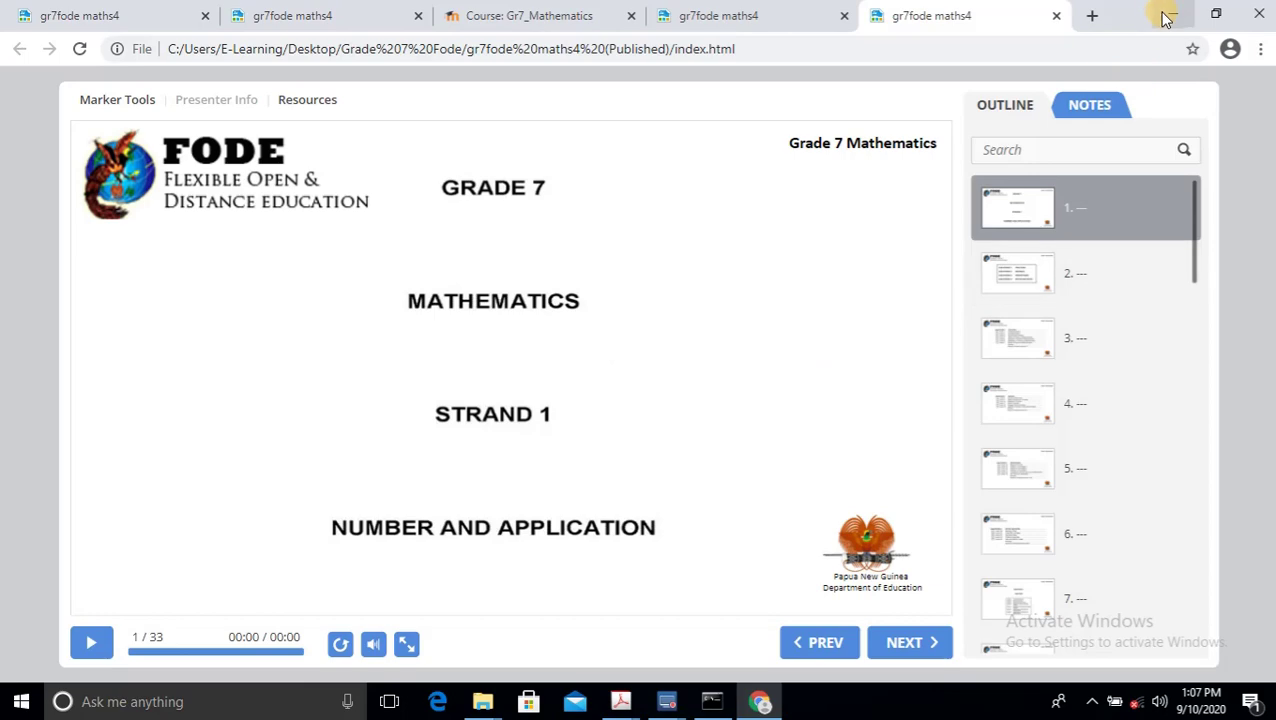
- Select the Gr7Maths SS1 ZIP archive in Grade 7 Fode, then clear the windows to the desktop
{"action": "left_click", "coordinate": [1166, 14]}
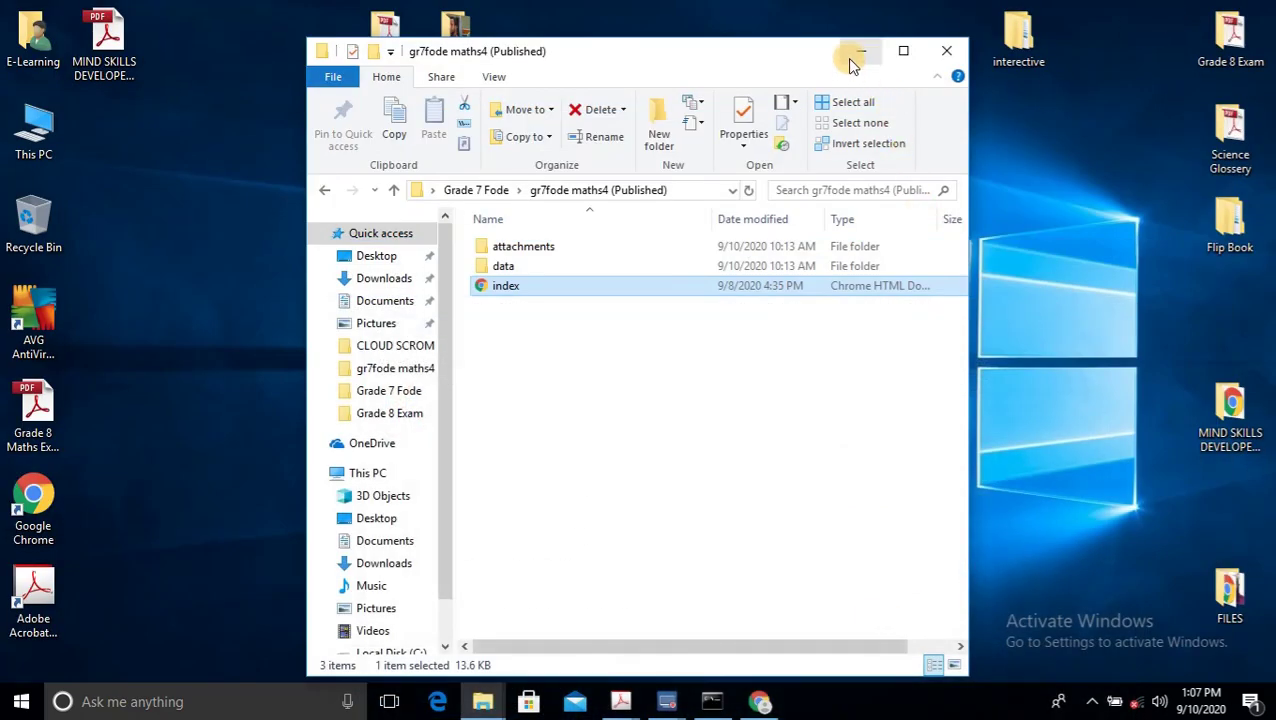
{"action": "left_click", "coordinate": [857, 55]}
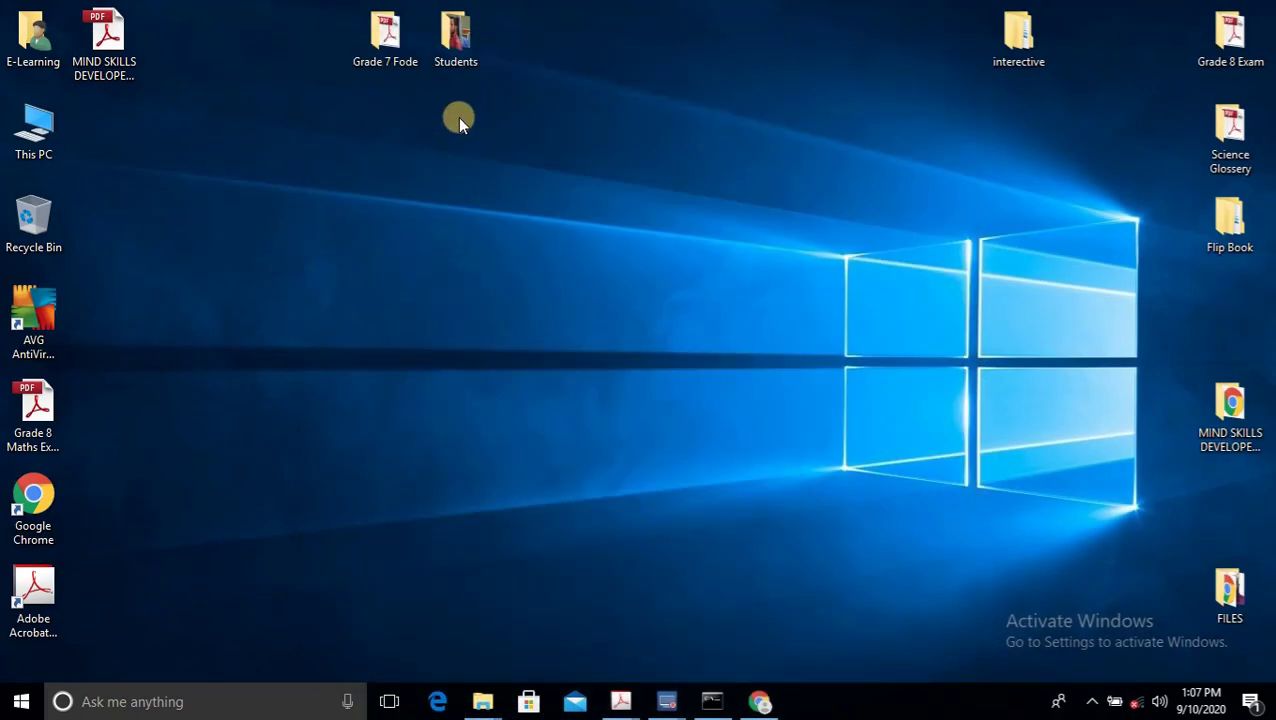
{"action": "double_click", "coordinate": [401, 50]}
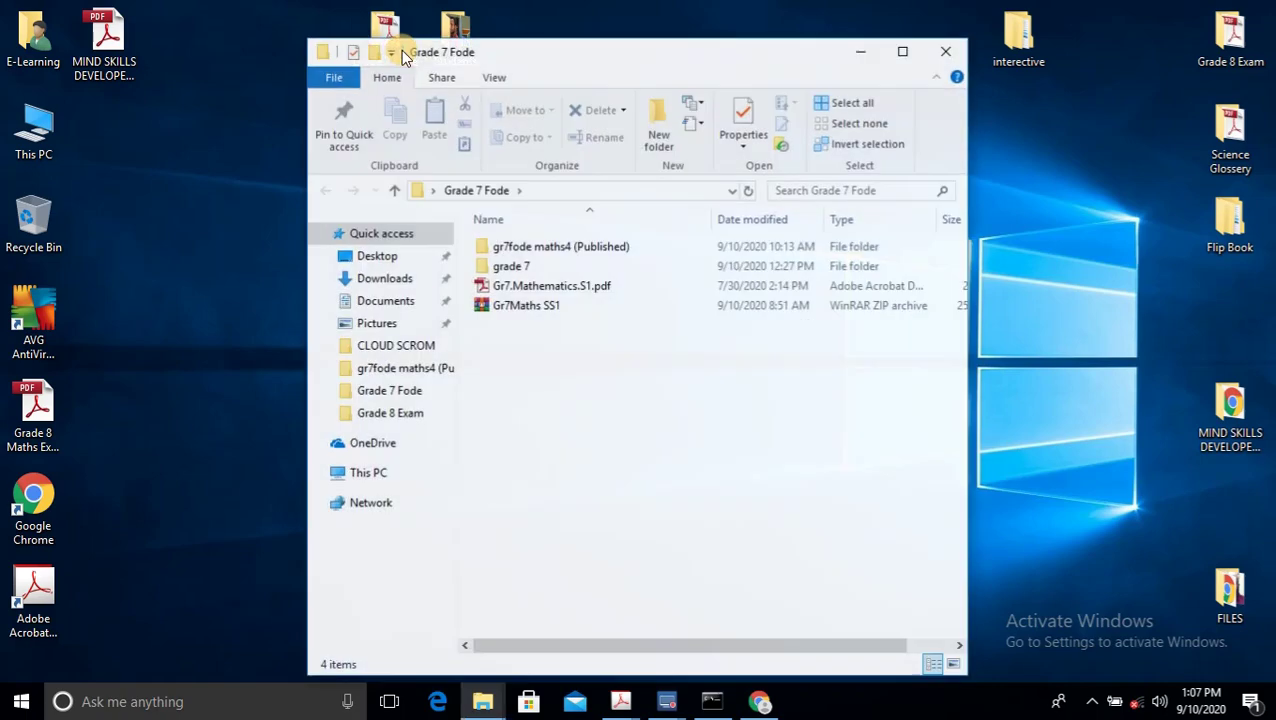
{"action": "left_click", "coordinate": [515, 306]}
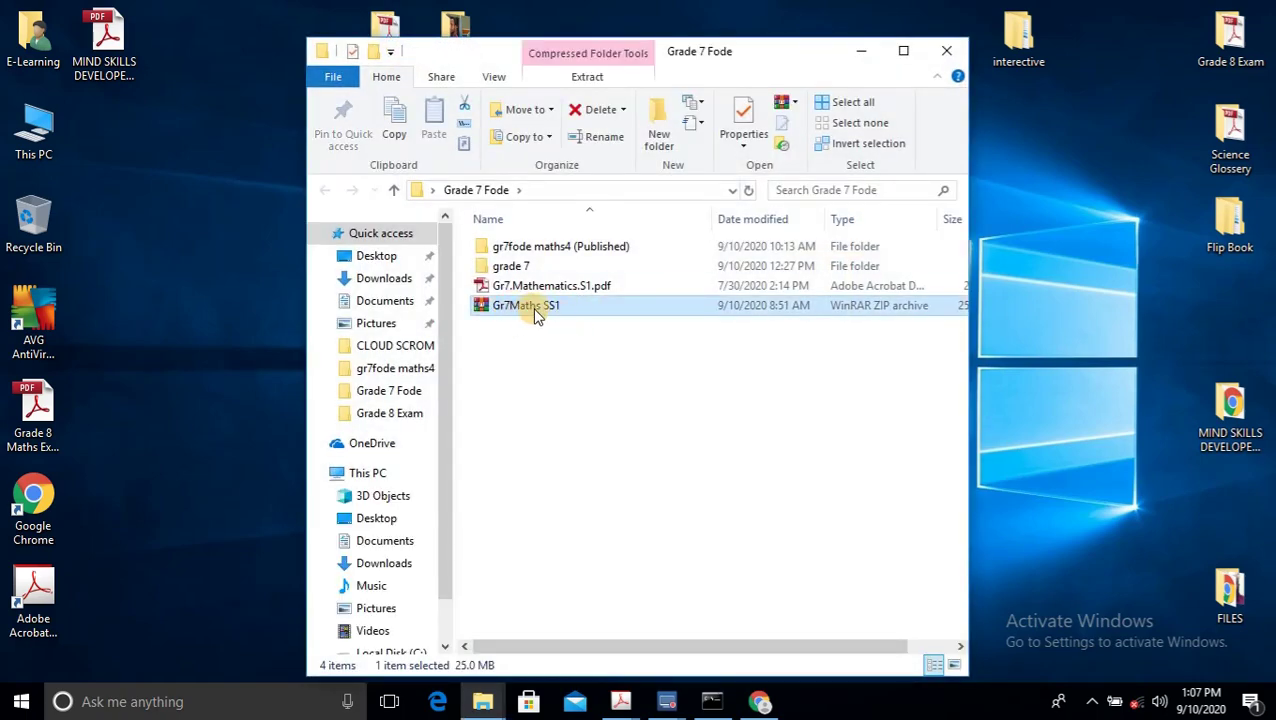
{"action": "left_click", "coordinate": [861, 50]}
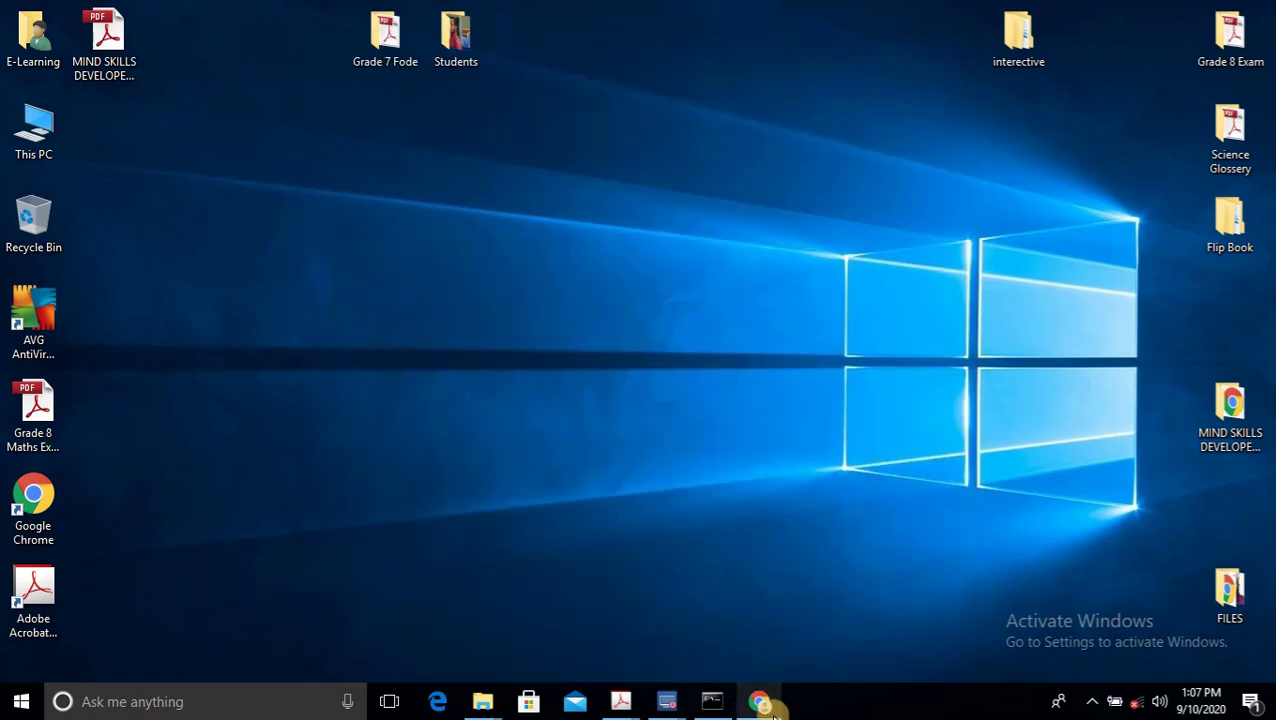
- From the Gr7_Mathematics course page, add a SCORM package activity to the General section
{"action": "left_click", "coordinate": [766, 704]}
{"action": "left_click", "coordinate": [515, 15]}
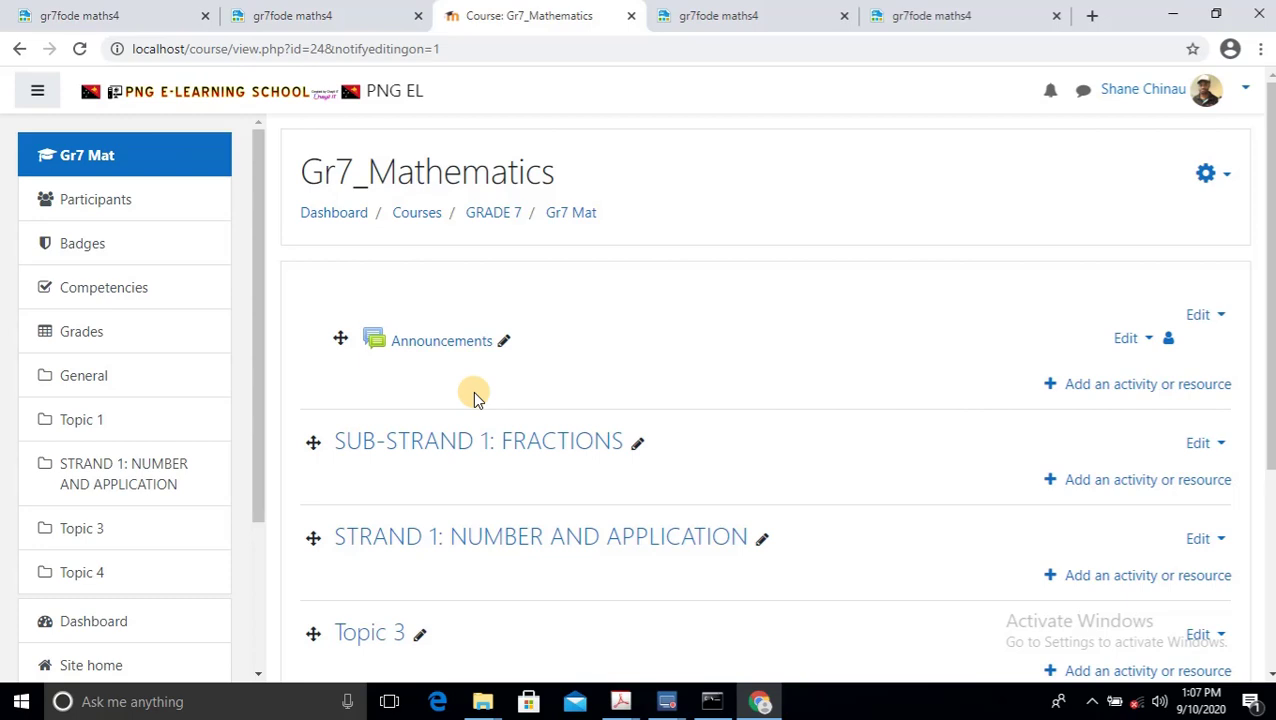
{"action": "left_click", "coordinate": [1104, 388]}
{"action": "scroll", "coordinate": [555, 353], "scroll_direction": "down", "scroll_amount": 5}
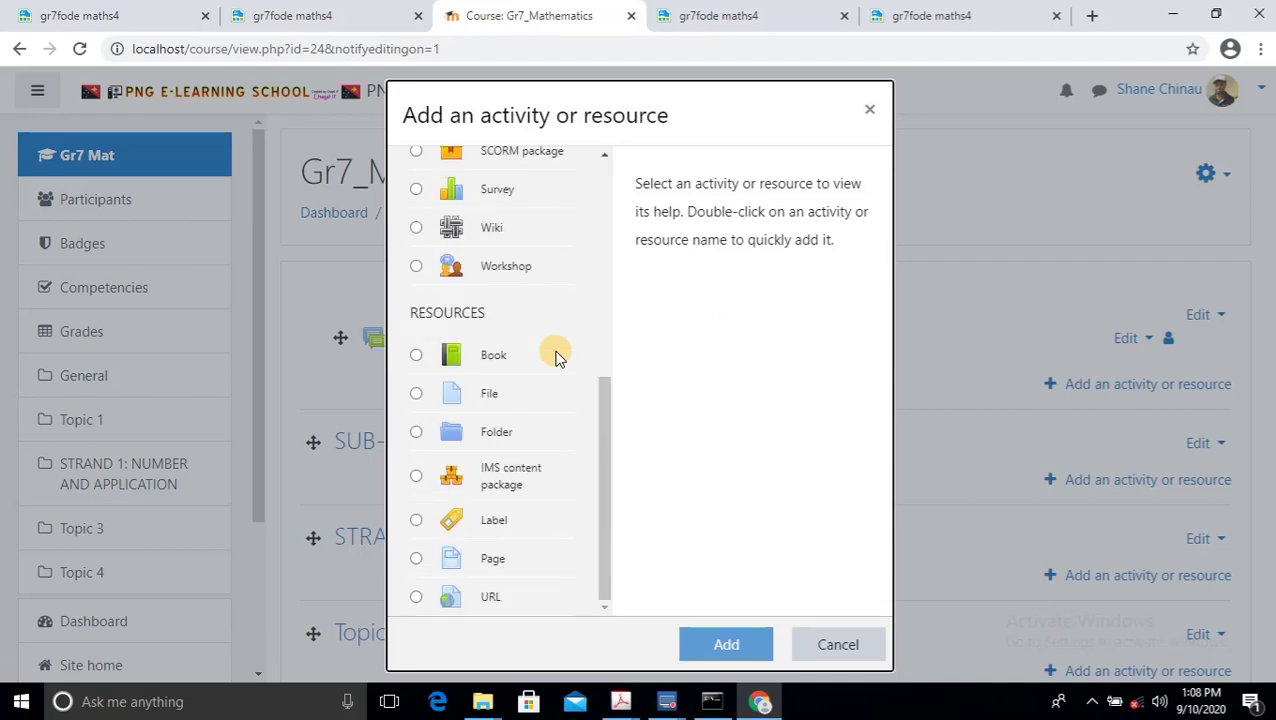
{"action": "scroll", "coordinate": [557, 357], "scroll_direction": "up", "scroll_amount": 2}
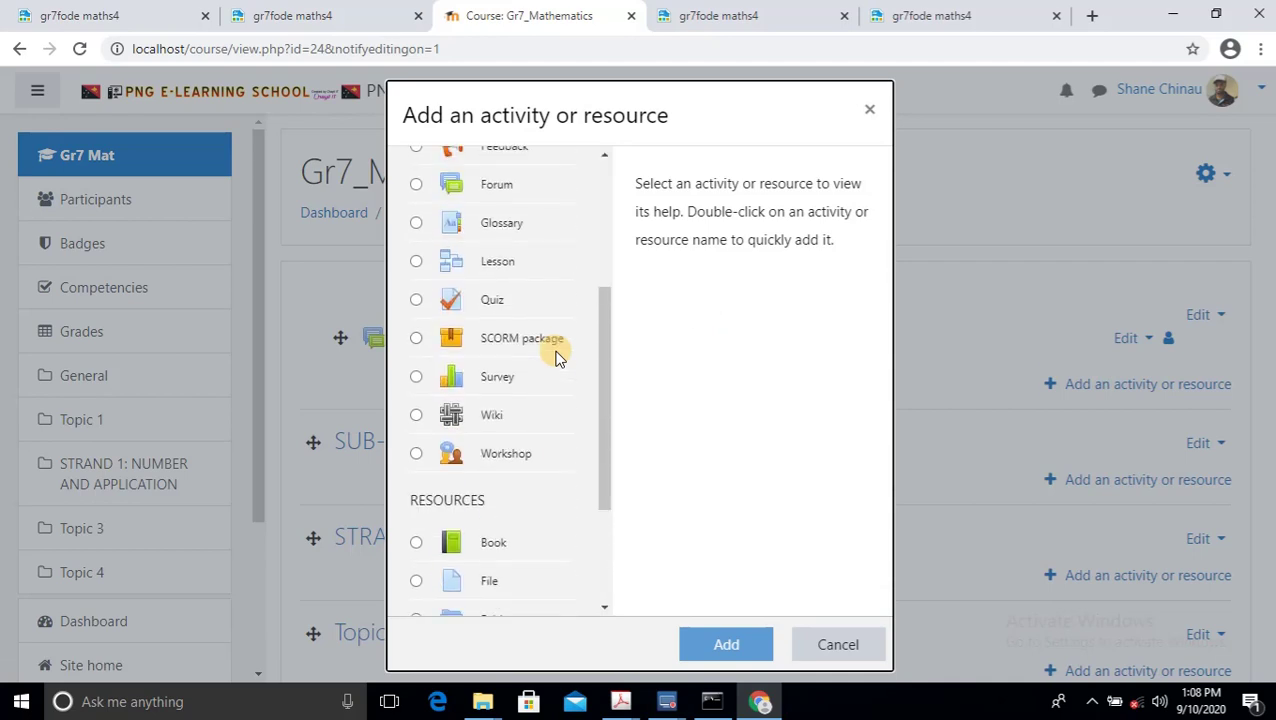
{"action": "left_click", "coordinate": [500, 341]}
{"action": "left_click", "coordinate": [726, 648]}
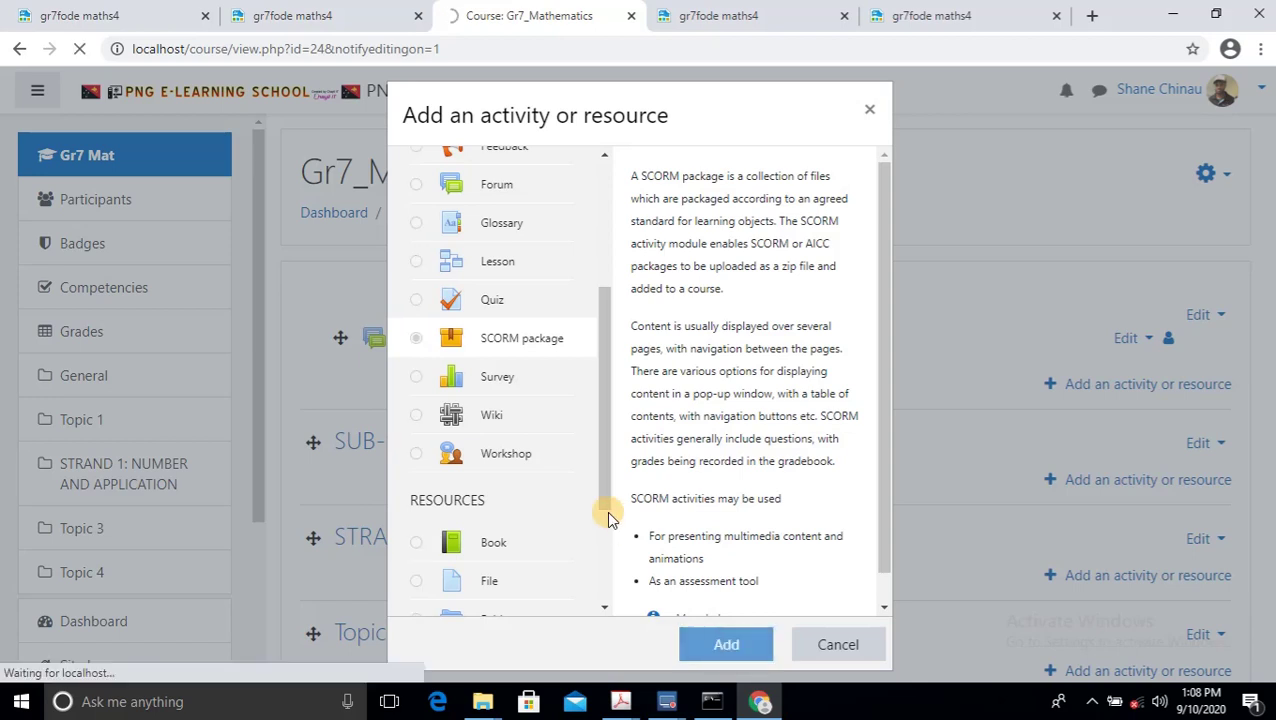
{"action": "left_click", "coordinate": [709, 643]}
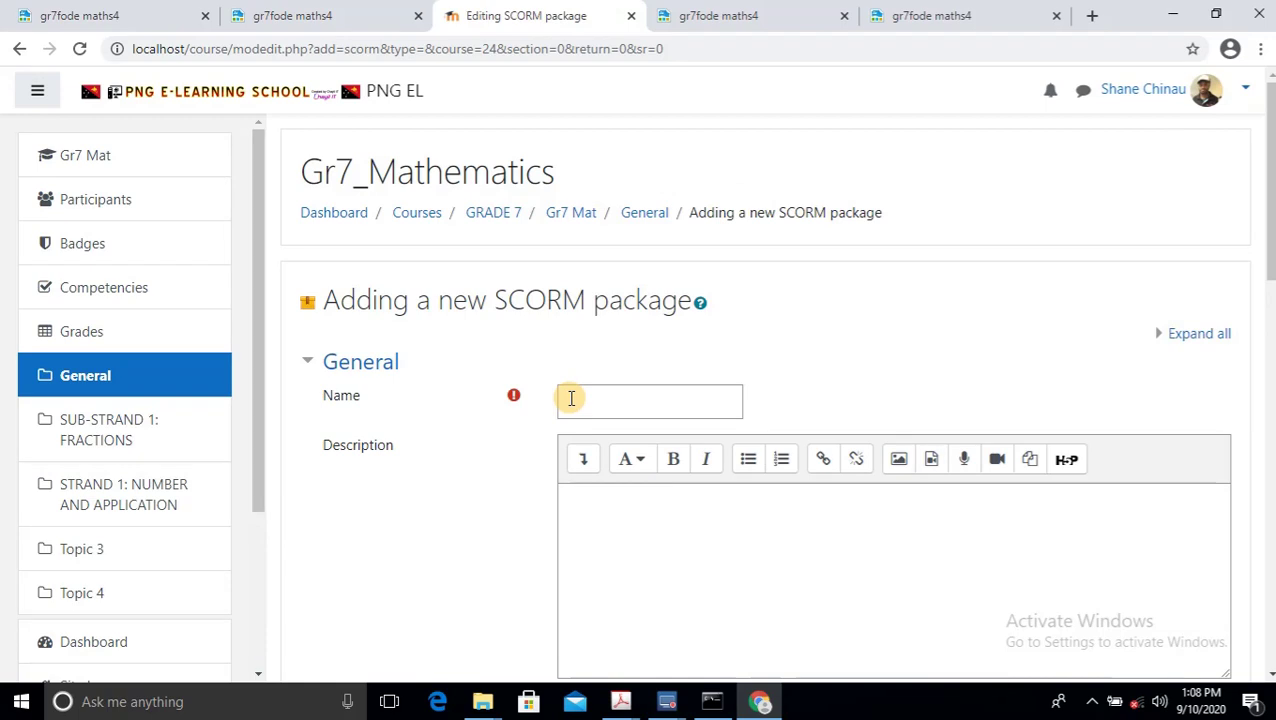
- Copy the Gr7Maths SS1 archive name from the desktop's Grade 7 Fode folder
{"action": "right_click", "coordinate": [483, 702]}
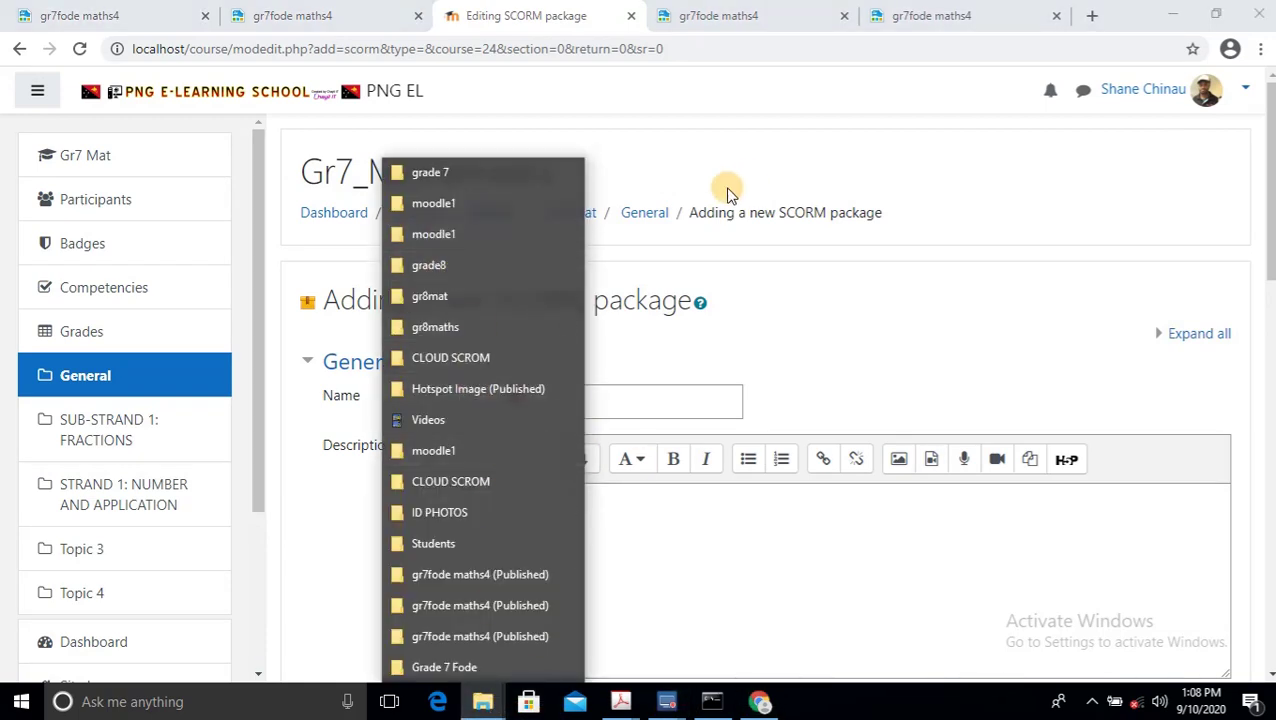
{"action": "left_click", "coordinate": [1172, 14]}
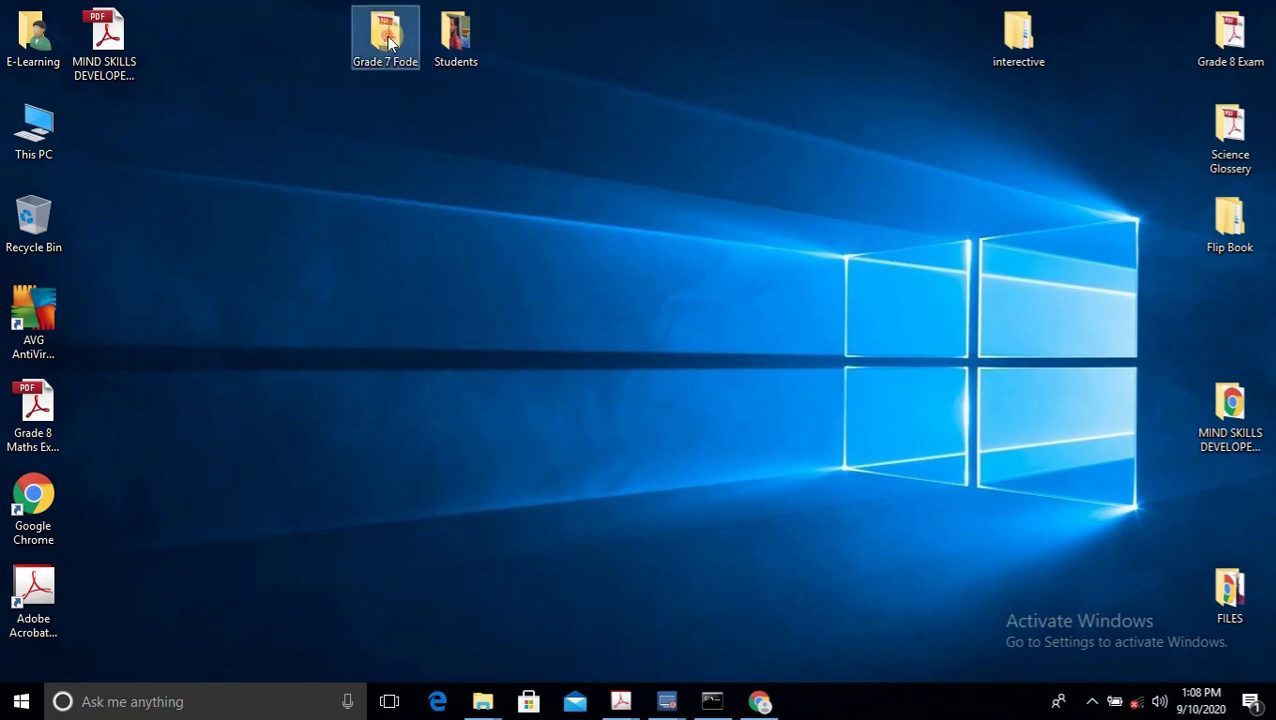
{"action": "double_click", "coordinate": [390, 40]}
{"action": "right_click", "coordinate": [531, 309]}
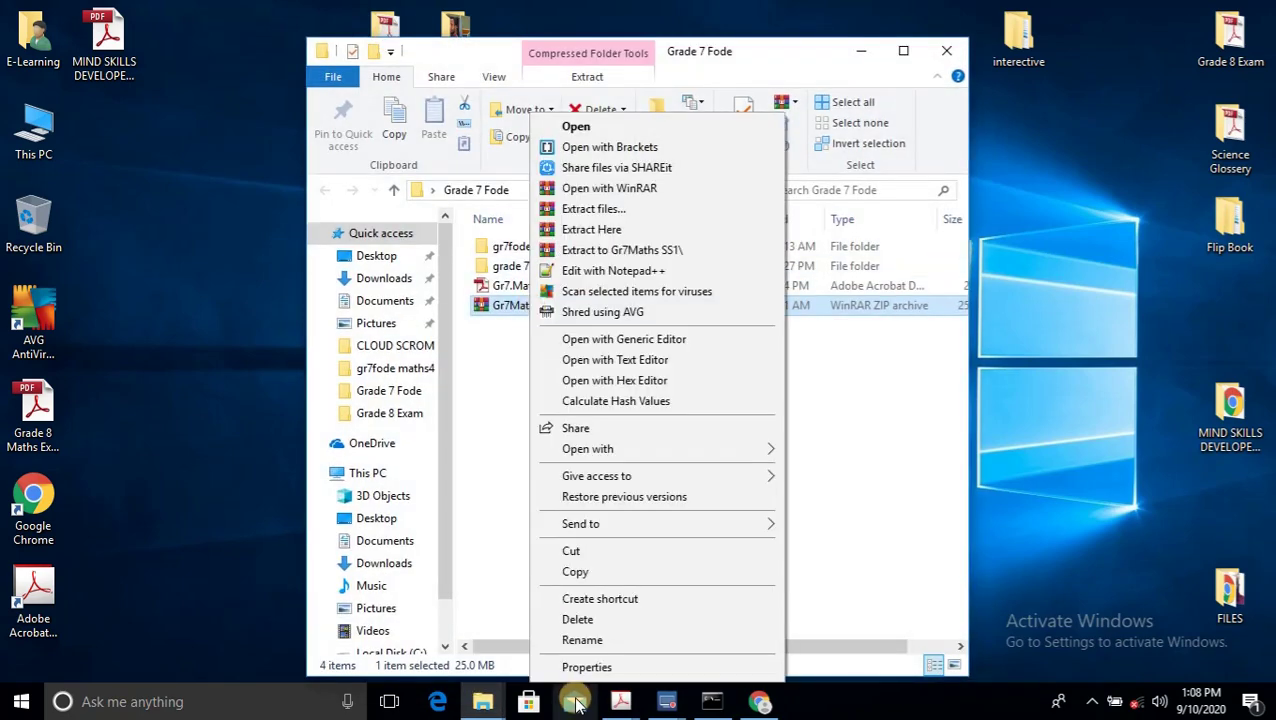
{"action": "left_click", "coordinate": [590, 643]}
{"action": "key", "text": "ctrl+c"}
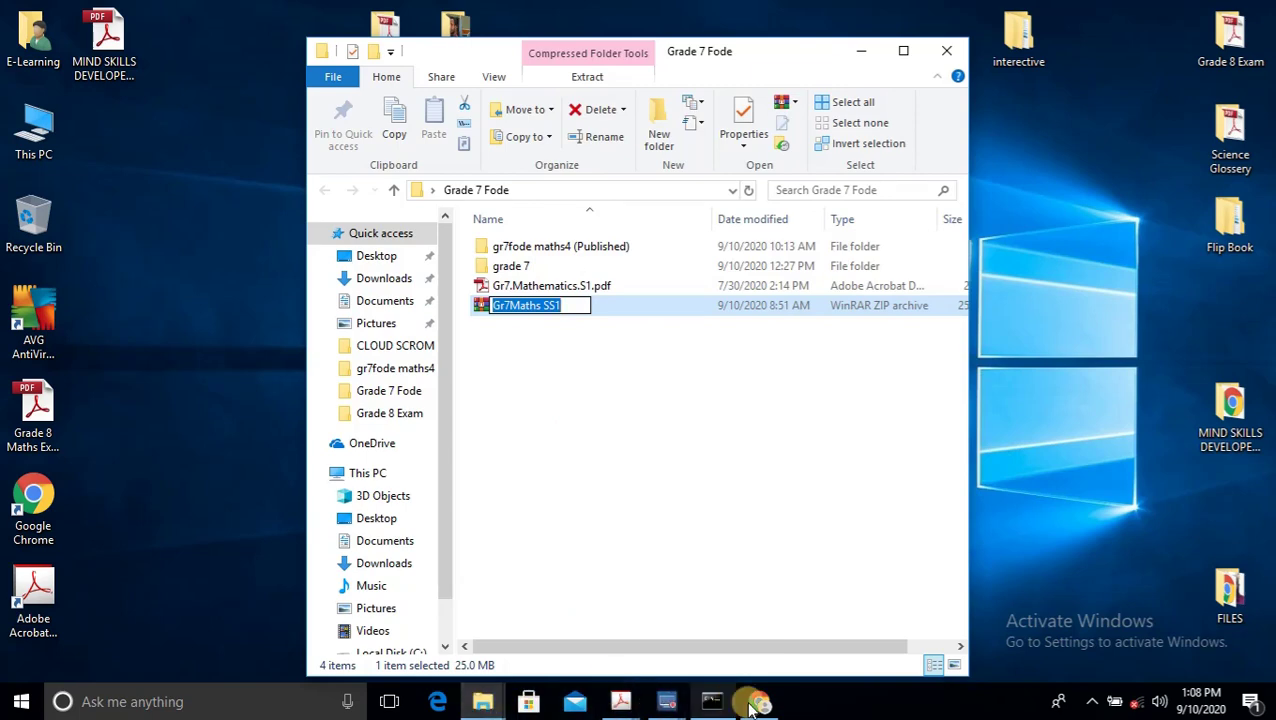
{"action": "left_click", "coordinate": [758, 701]}
- Paste Gr7Maths SS1 as the name and describe it as 'Please do this exercise and activities.'
{"action": "left_click", "coordinate": [607, 392]}
{"action": "key", "text": "ctrl+v"}
{"action": "left_click", "coordinate": [614, 540]}
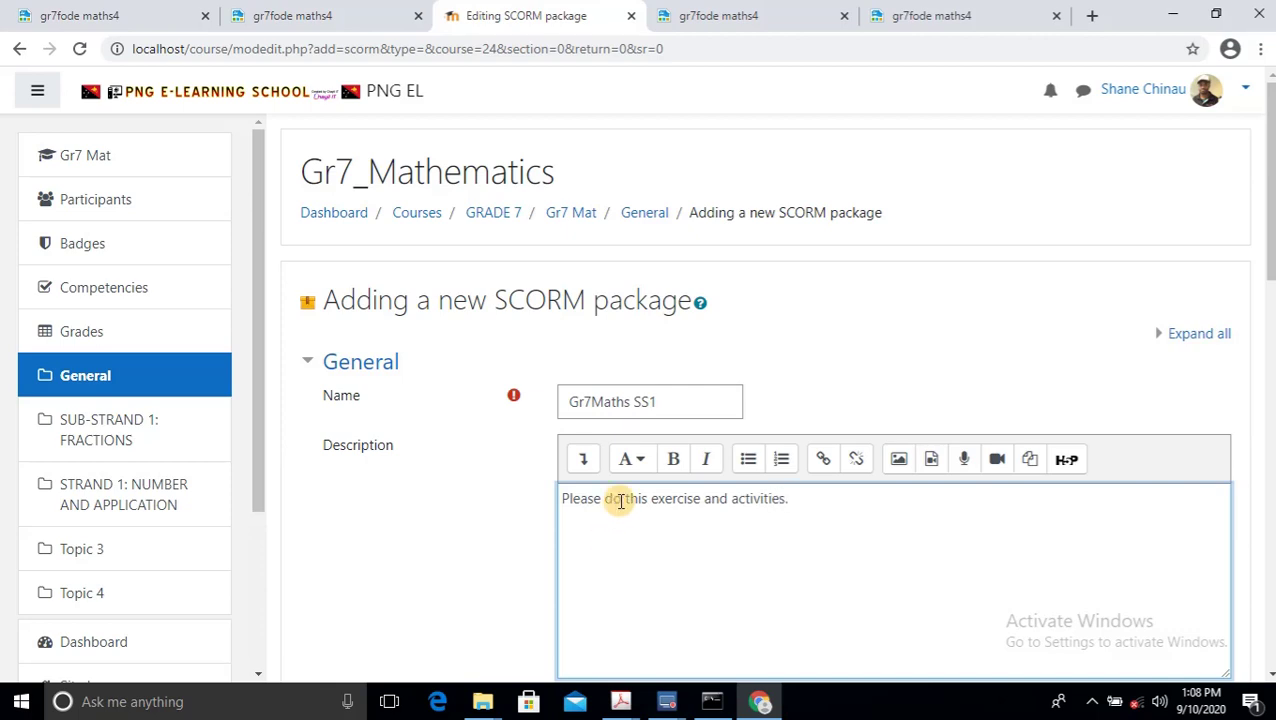
{"action": "scroll", "coordinate": [520, 448], "scroll_direction": "down", "scroll_amount": 5}
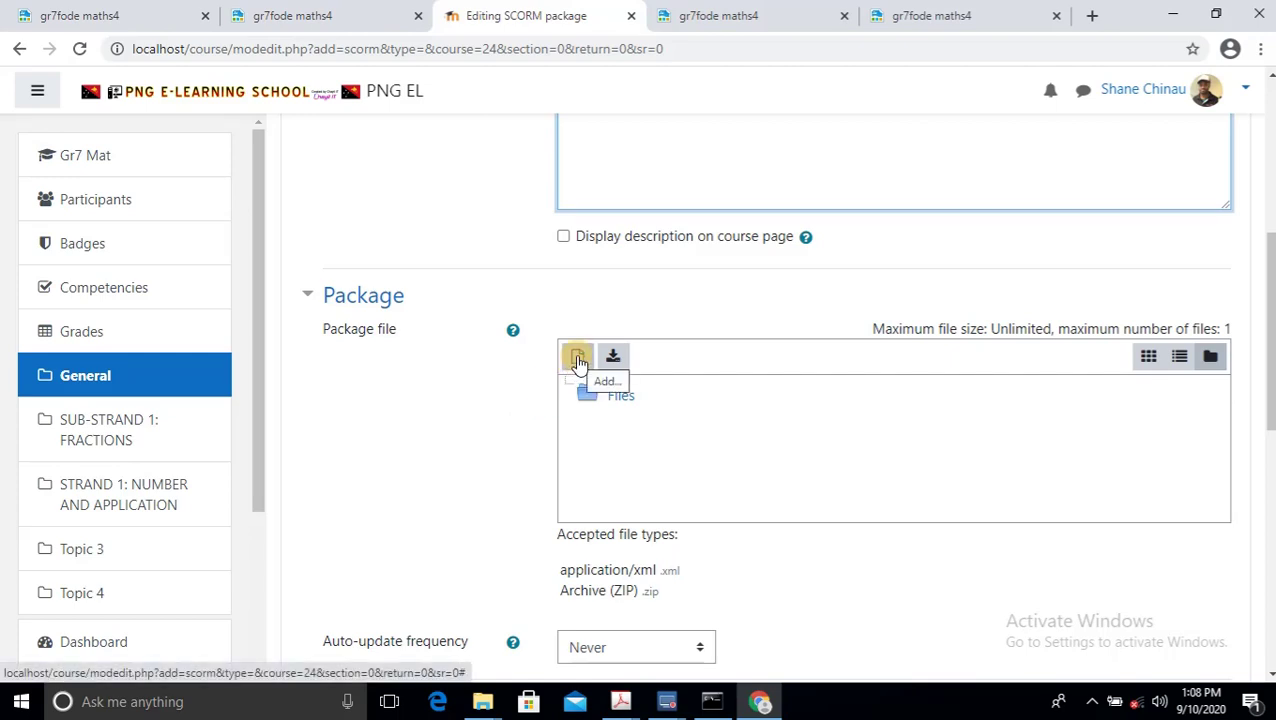
- Glance at the desktop's Grade 7 Fode folder, then return to the SCORM package form
{"action": "right_click", "coordinate": [482, 701]}
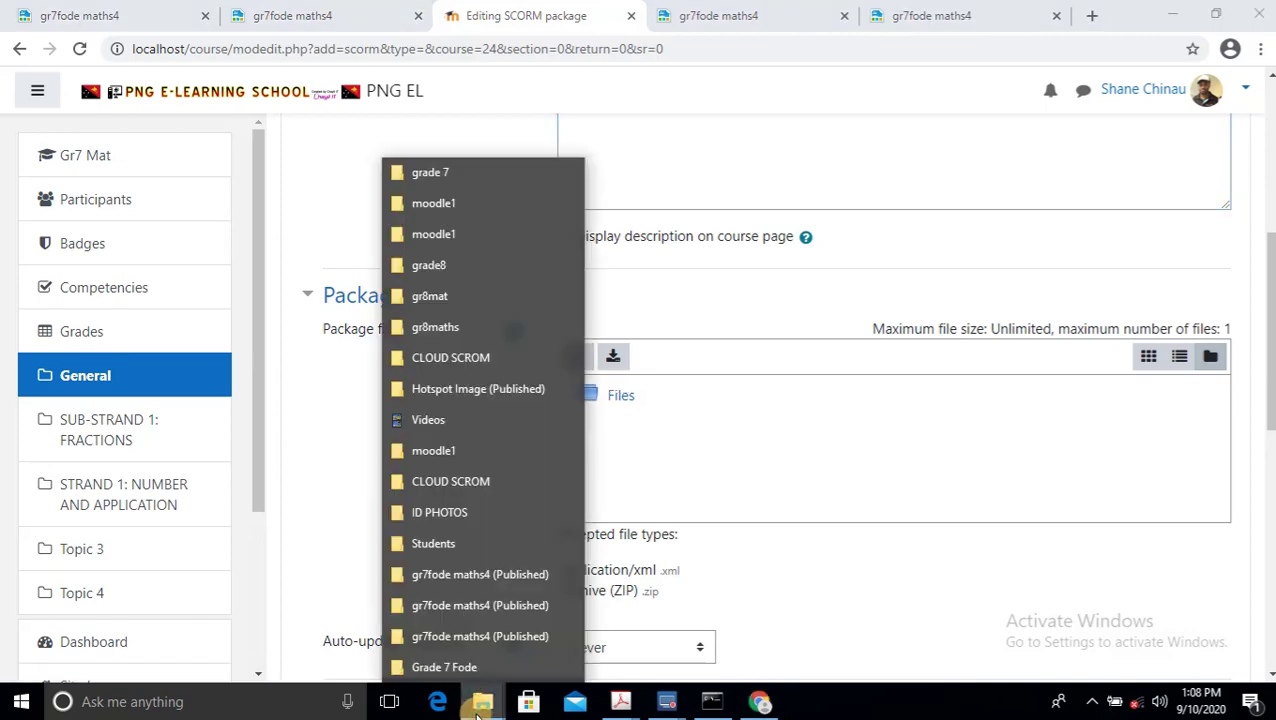
{"action": "left_click", "coordinate": [1176, 14]}
{"action": "left_click", "coordinate": [1176, 14]}
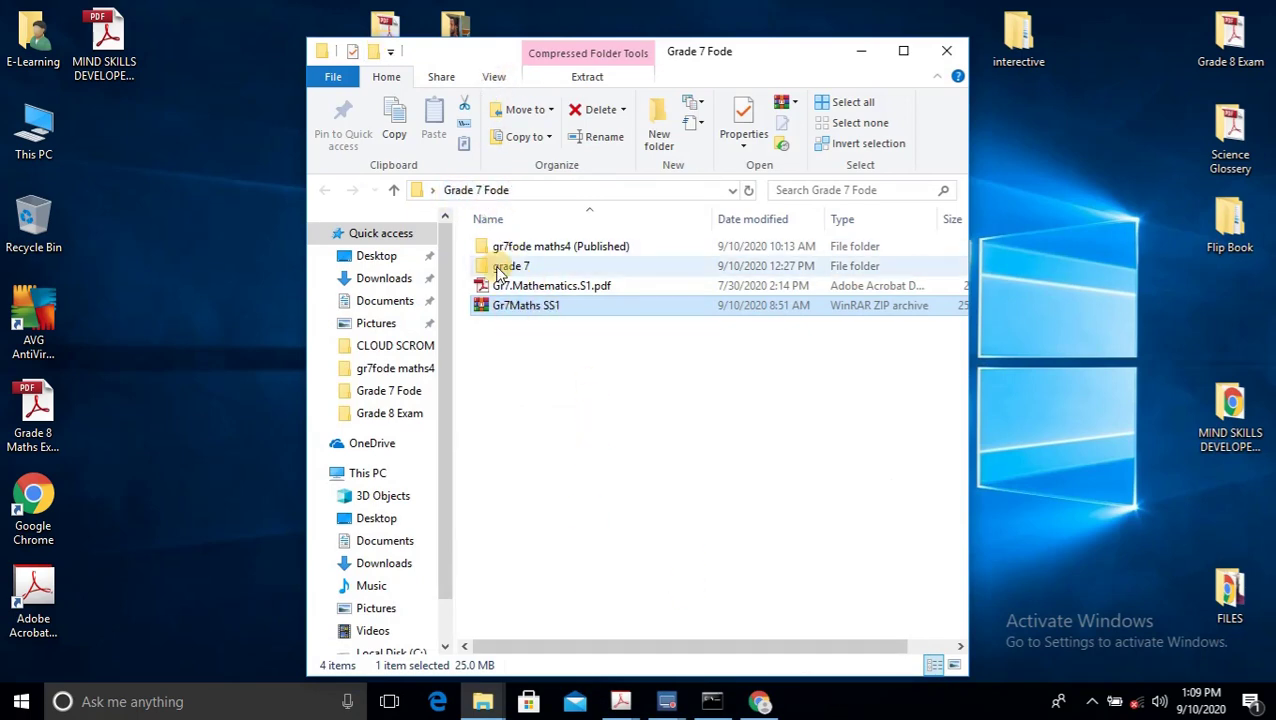
{"action": "left_click", "coordinate": [760, 701]}
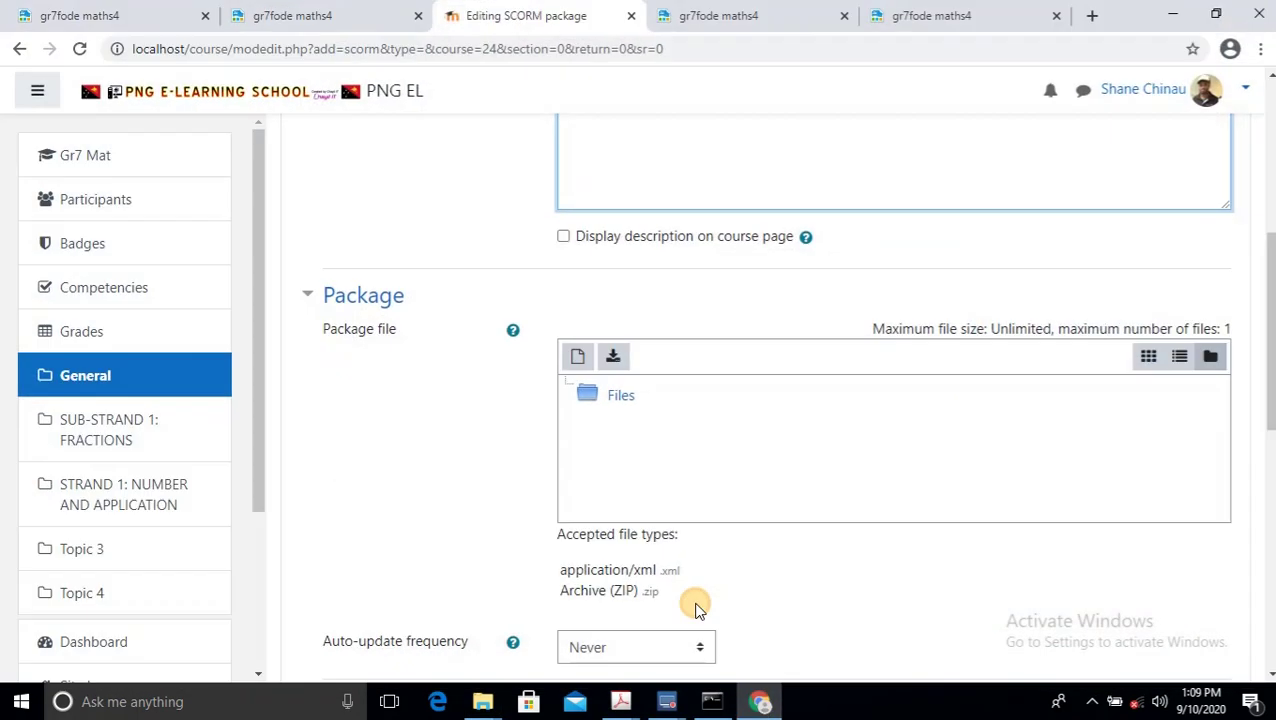
- Upload Gr7Maths SS1.zip from Desktop > Grade 7 Fode as the package file
{"action": "left_click", "coordinate": [577, 356]}
{"action": "left_click", "coordinate": [519, 327]}
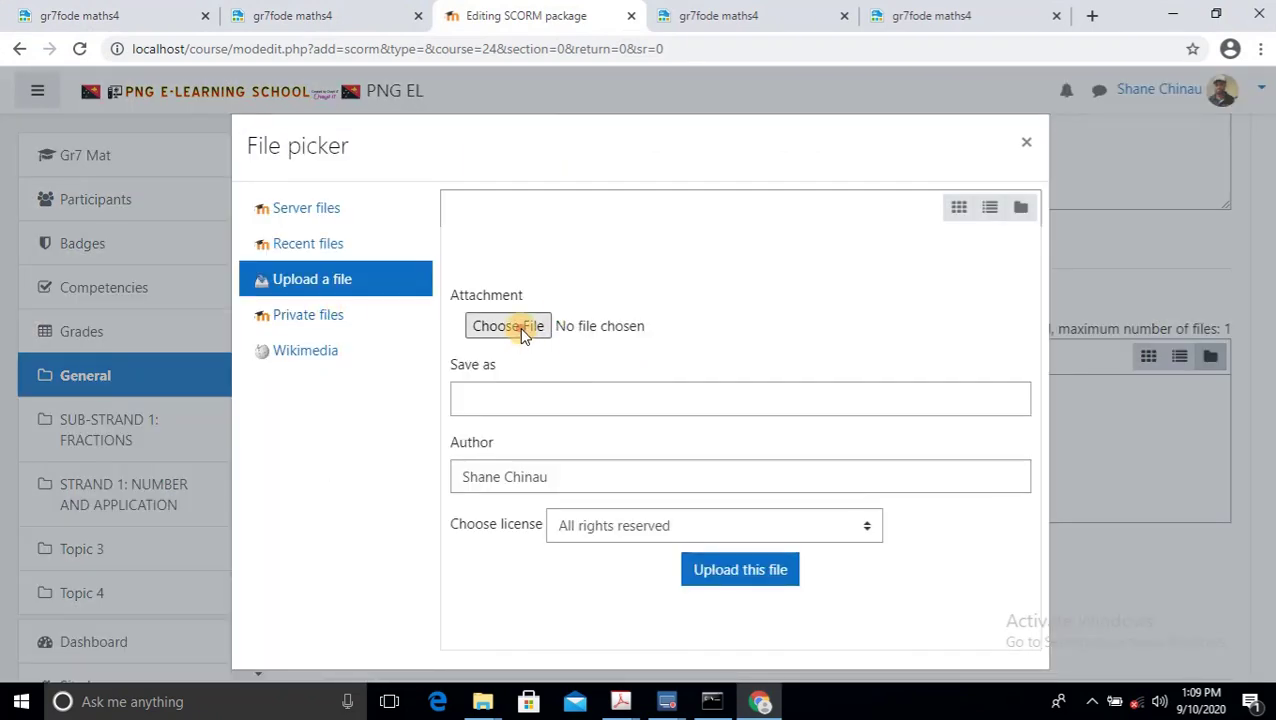
{"action": "scroll", "coordinate": [108, 222], "scroll_direction": "down", "scroll_amount": 3}
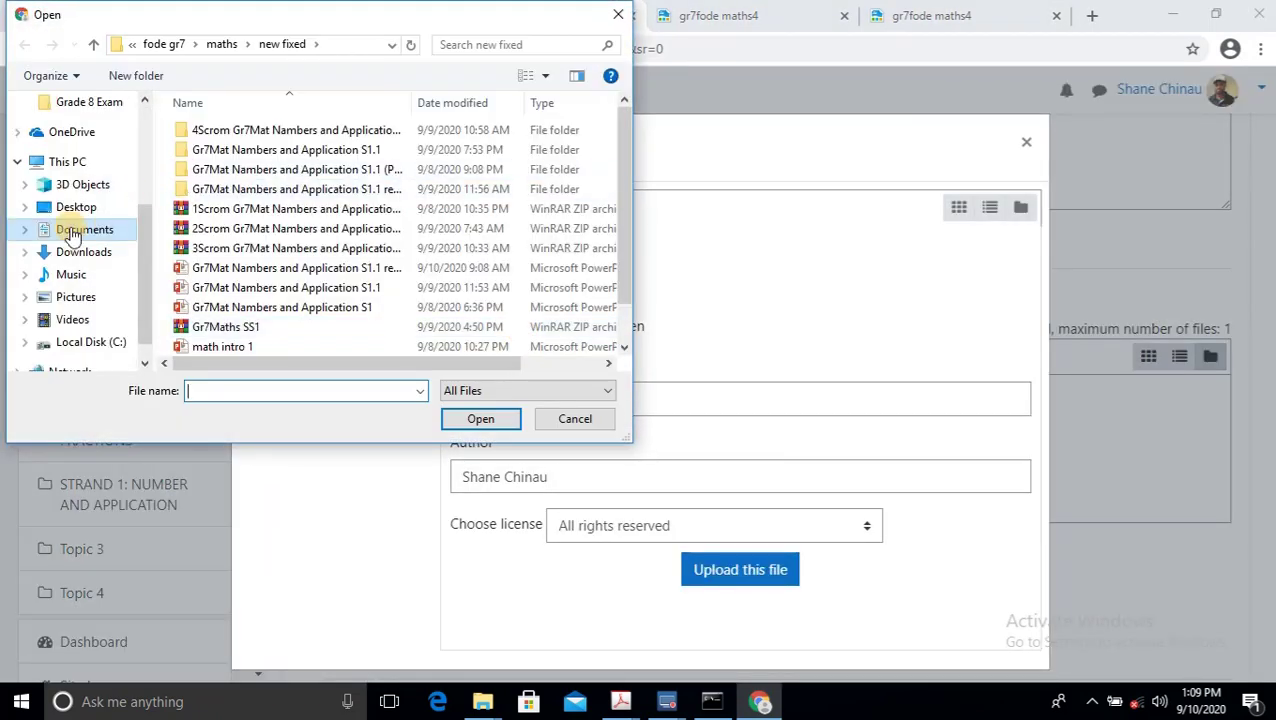
{"action": "left_click", "coordinate": [76, 208]}
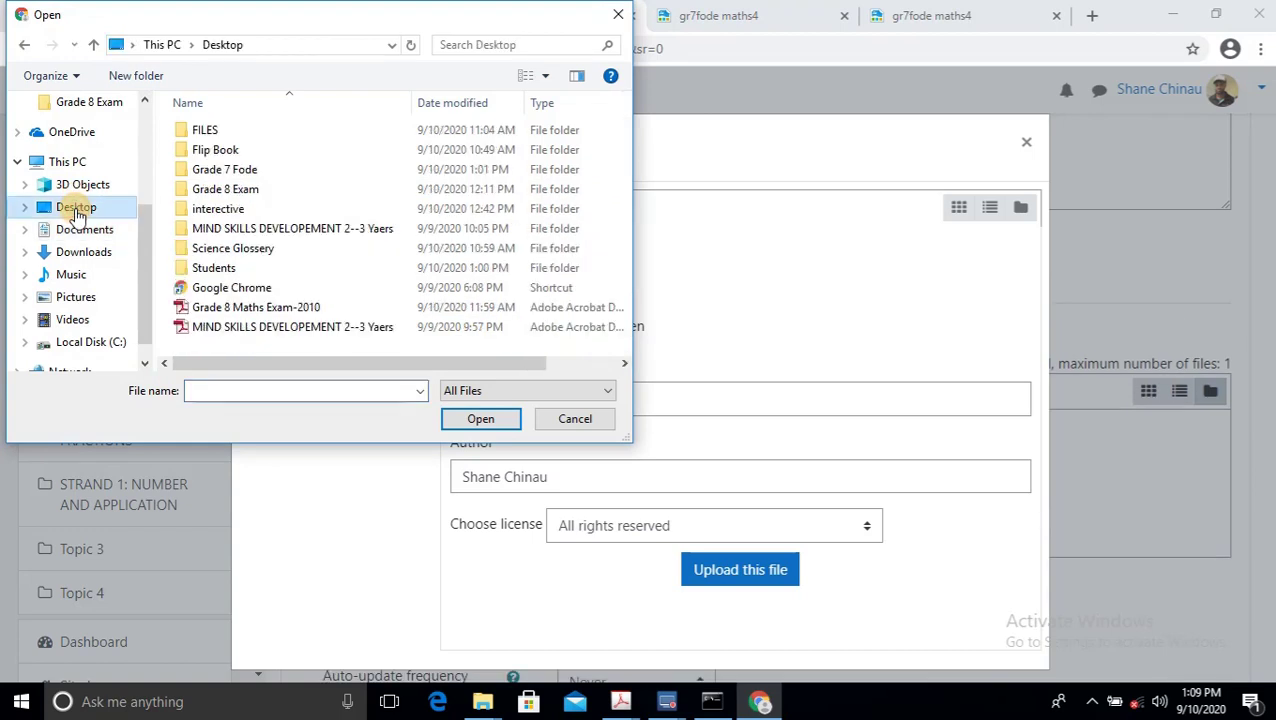
{"action": "double_click", "coordinate": [249, 176]}
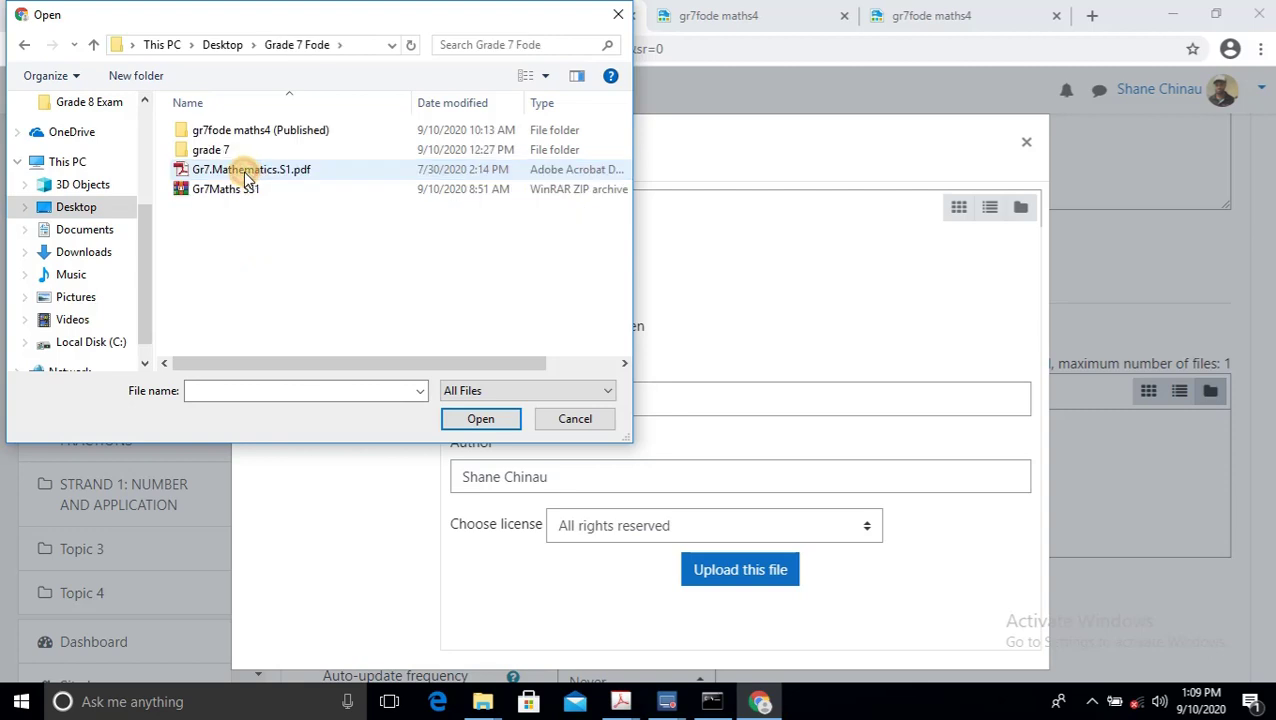
{"action": "left_click", "coordinate": [197, 192]}
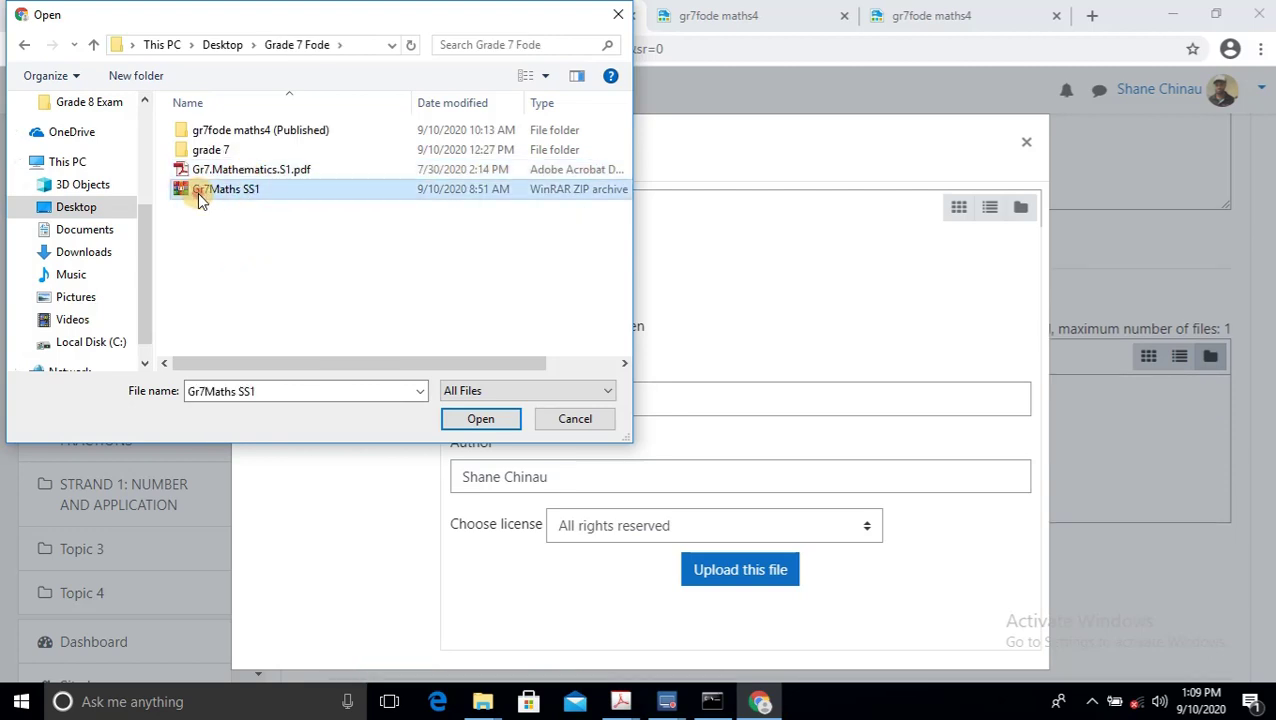
{"action": "left_click", "coordinate": [480, 418]}
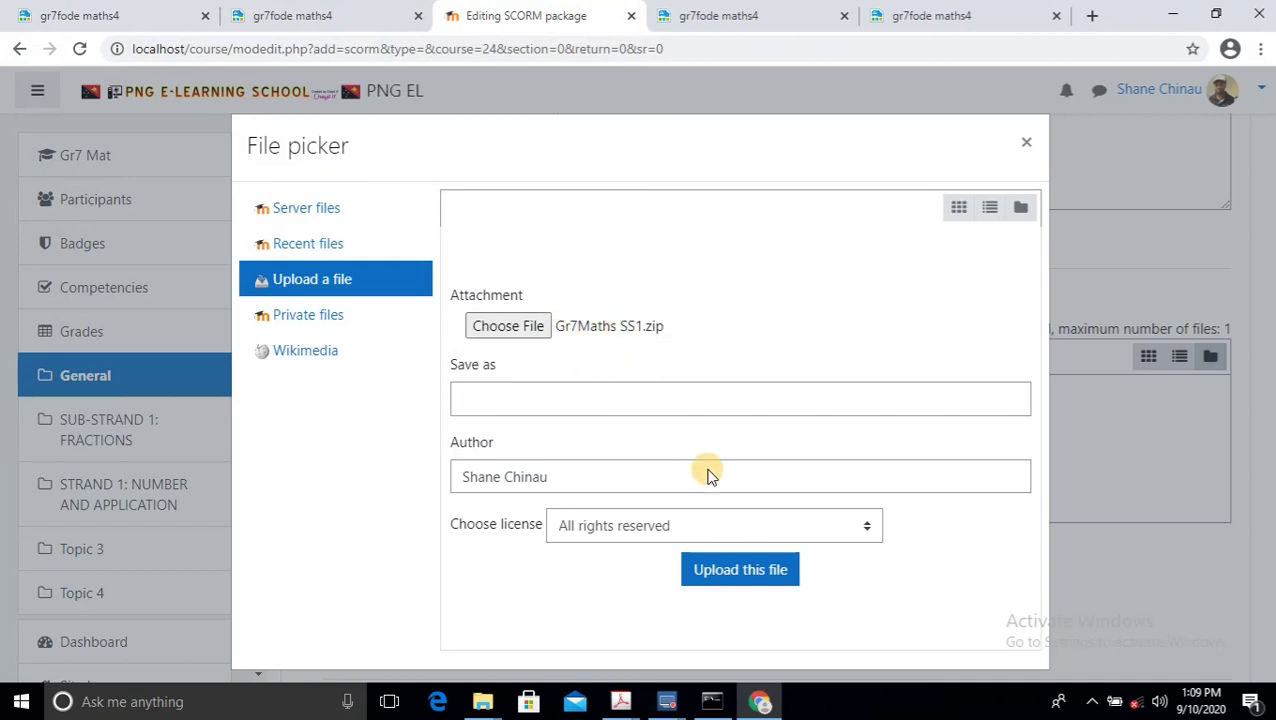
{"action": "left_click", "coordinate": [753, 578]}
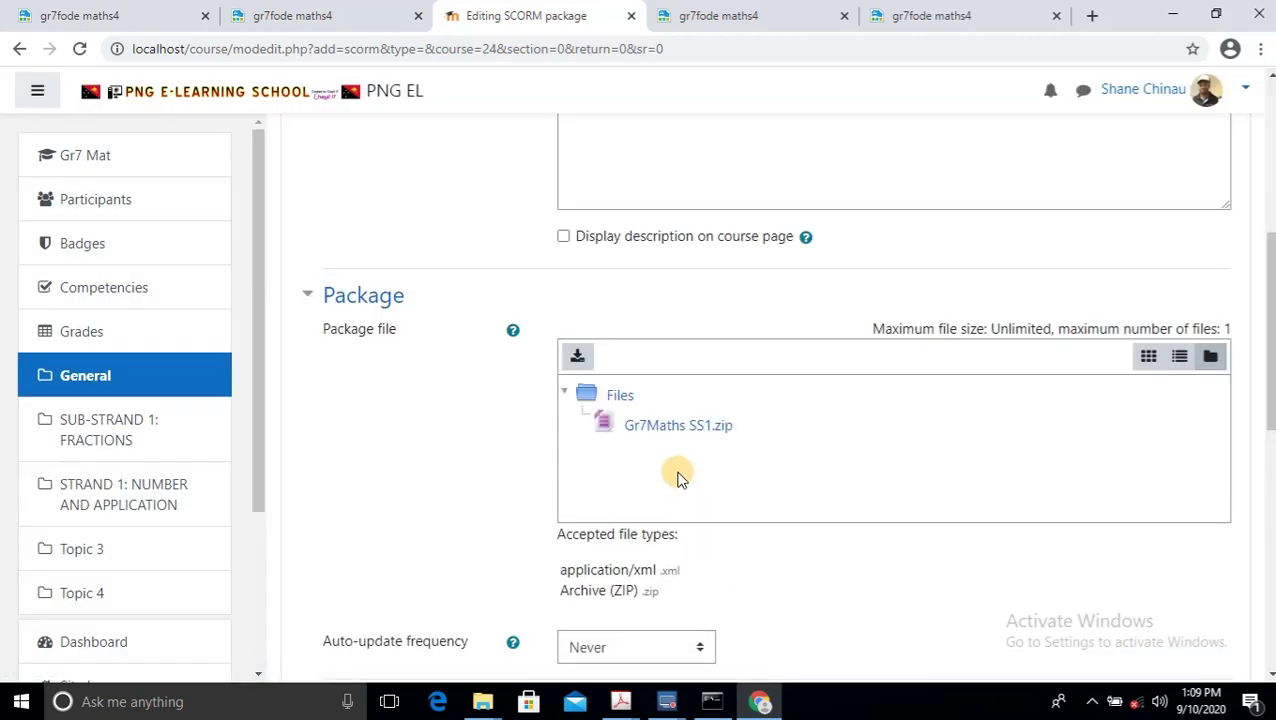
- Save and return to course, then check Gr7Maths SS1 appears under Announcements
{"action": "scroll", "coordinate": [675, 432], "scroll_direction": "down", "scroll_amount": 3}
{"action": "scroll", "coordinate": [675, 432], "scroll_direction": "down", "scroll_amount": 4}
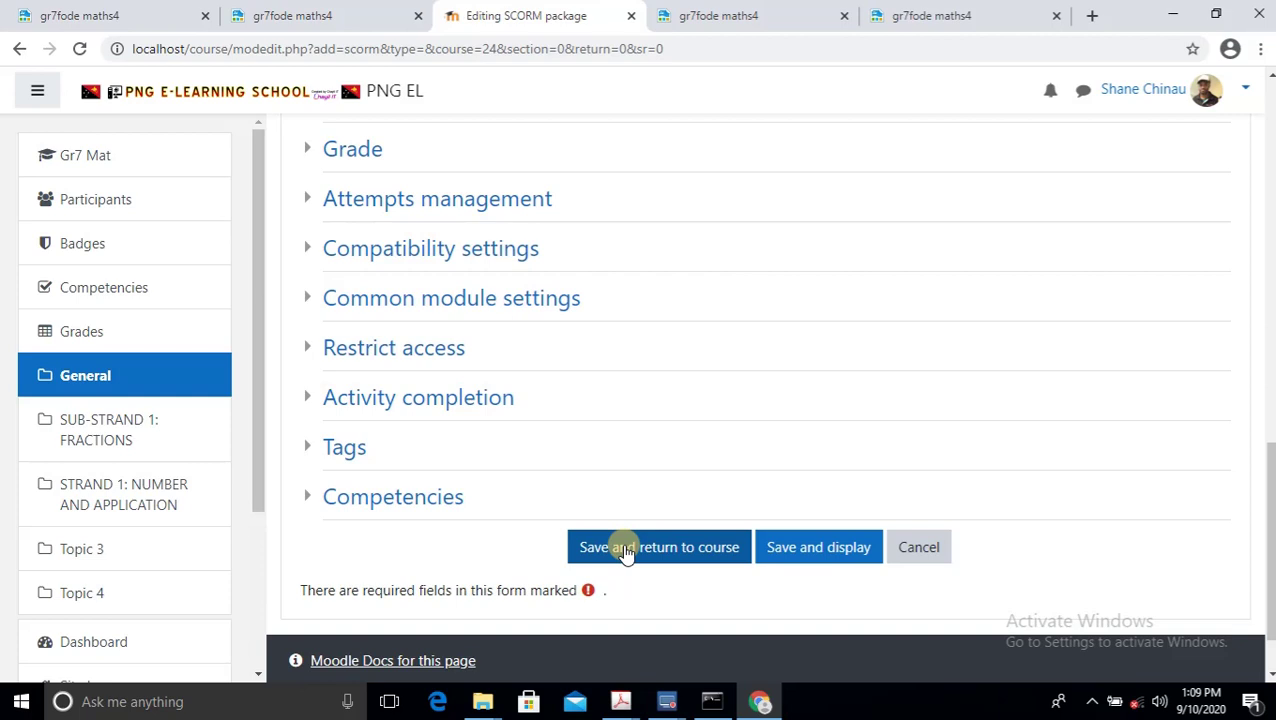
{"action": "left_click", "coordinate": [624, 550]}
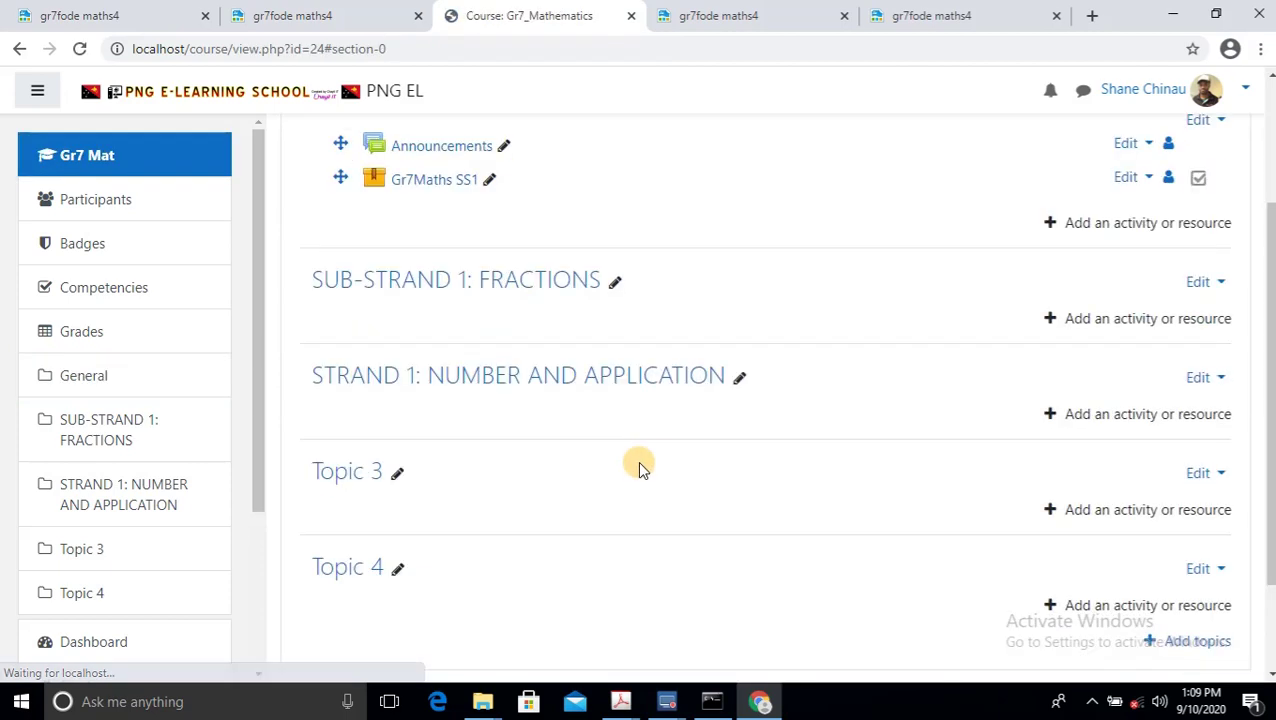
{"action": "scroll", "coordinate": [553, 395], "scroll_direction": "up", "scroll_amount": 2}
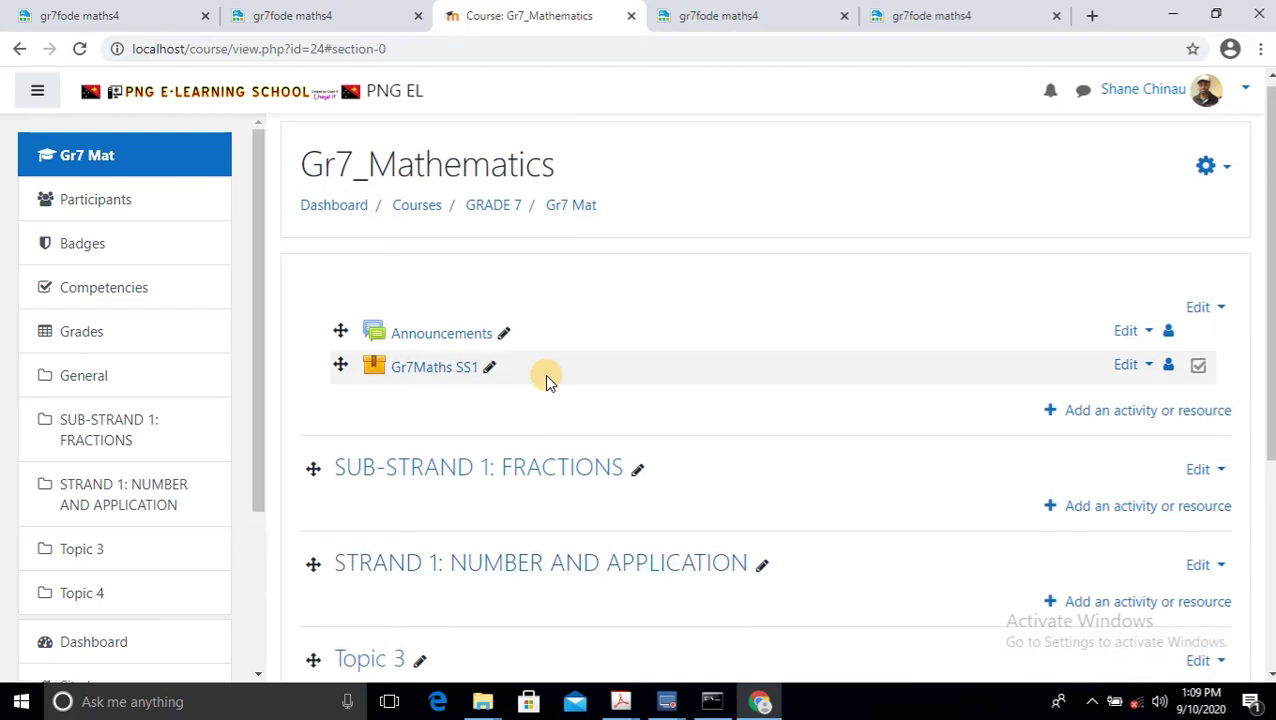
{"action": "scroll", "coordinate": [546, 376], "scroll_direction": "down", "scroll_amount": 1}
{"action": "scroll", "coordinate": [445, 287], "scroll_direction": "up", "scroll_amount": 1}
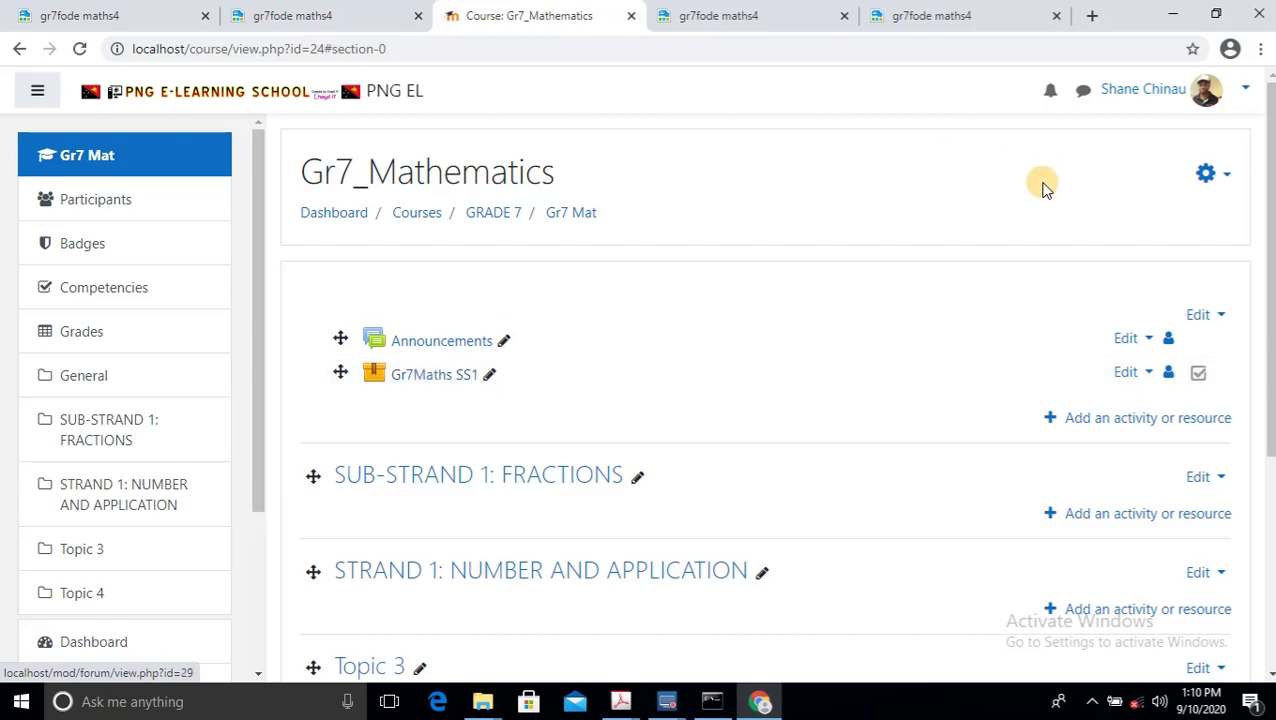
- Look over the two student photos in the desktop's Students folder
{"action": "left_click", "coordinate": [1173, 14]}
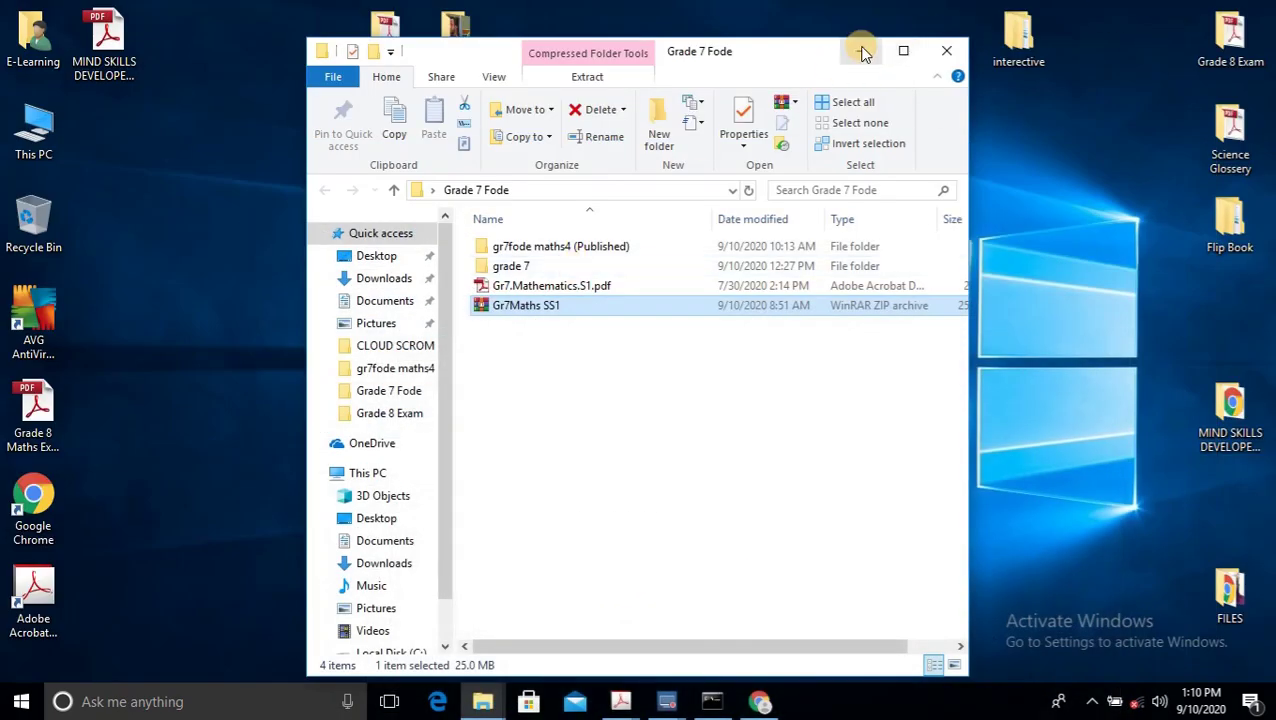
{"action": "left_click", "coordinate": [861, 51]}
{"action": "double_click", "coordinate": [470, 40]}
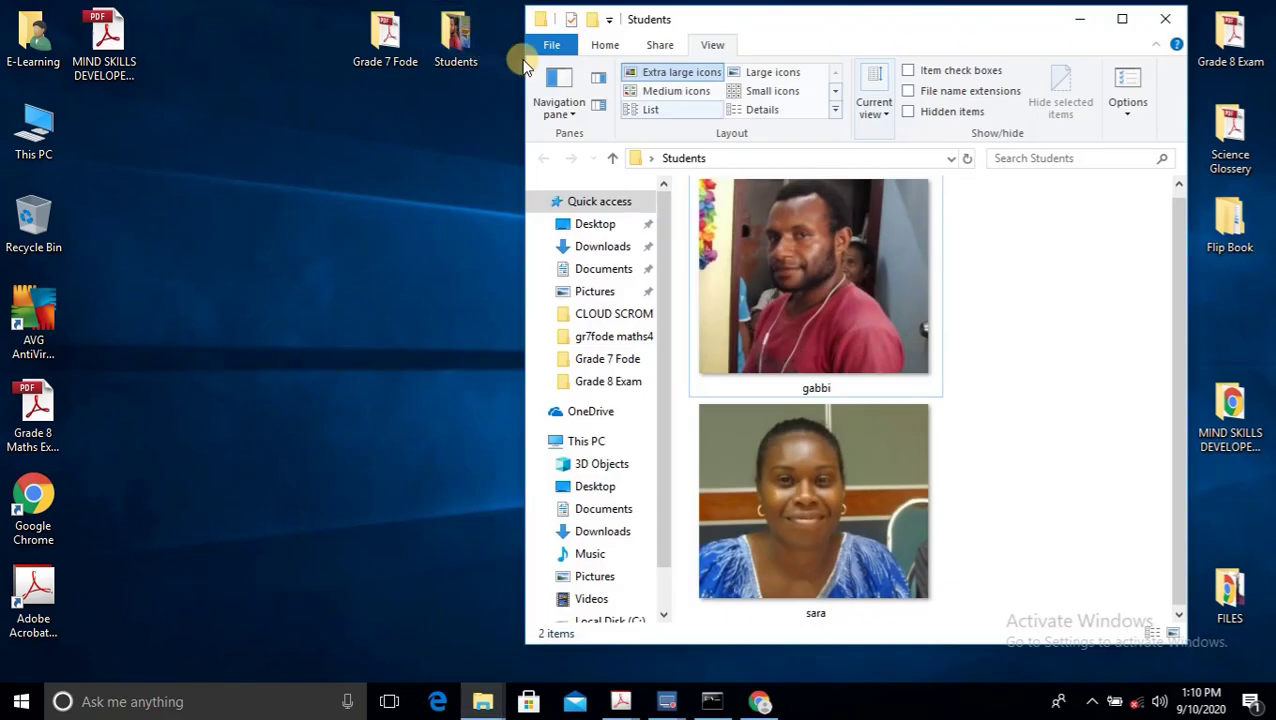
{"action": "left_click", "coordinate": [1077, 19]}
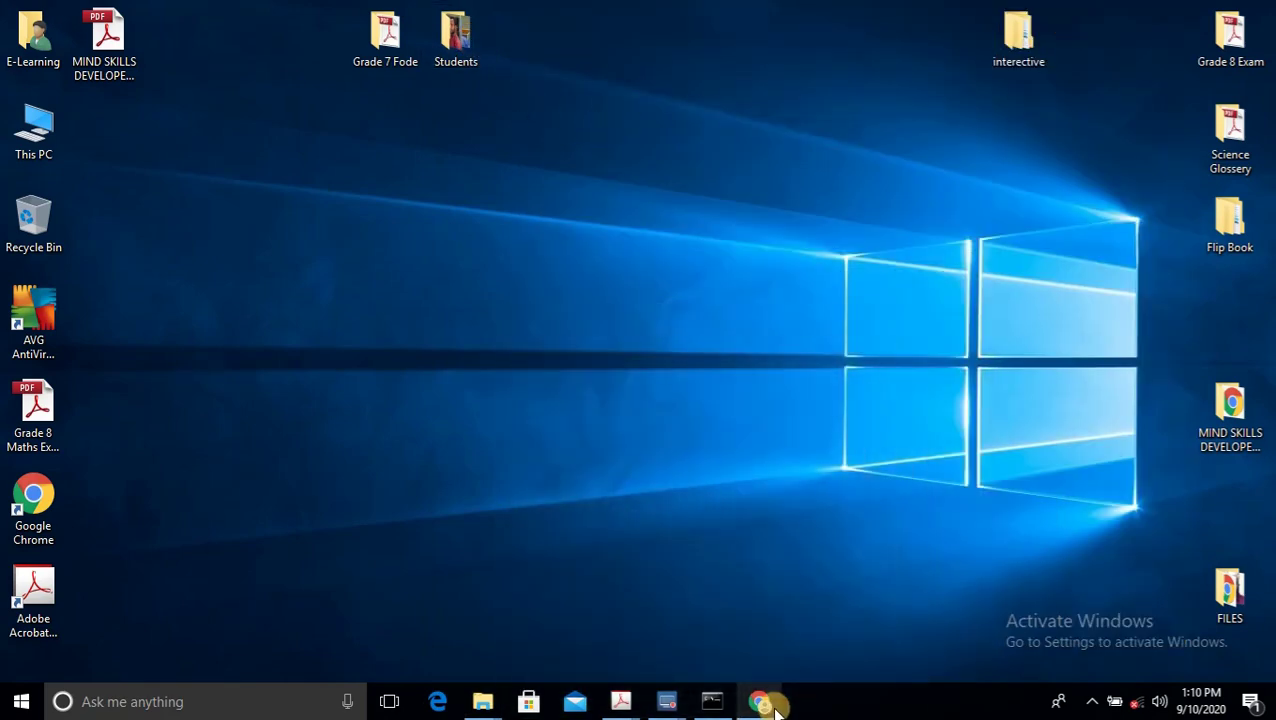
- Return to the Gr7_Mathematics course page and go to Site administration
{"action": "left_click", "coordinate": [762, 702]}
{"action": "left_click", "coordinate": [762, 702]}
{"action": "left_click", "coordinate": [762, 702]}
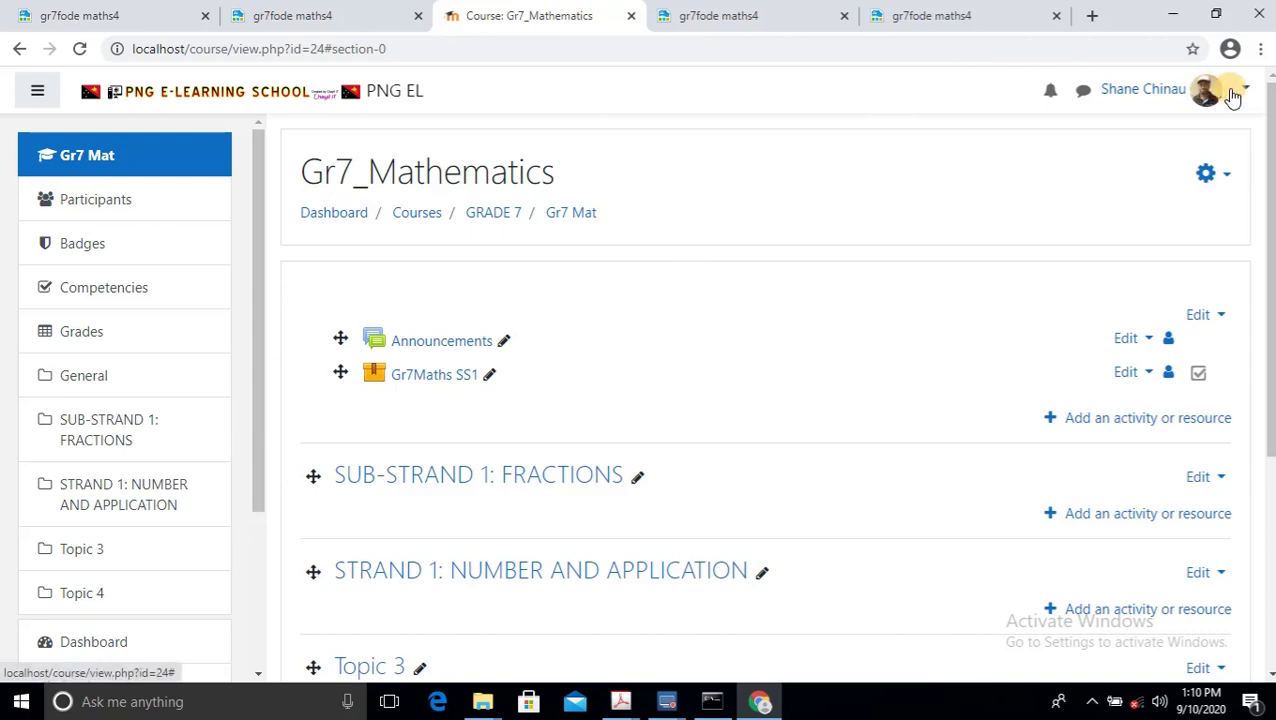
{"action": "scroll", "coordinate": [160, 425], "scroll_direction": "down", "scroll_amount": 3}
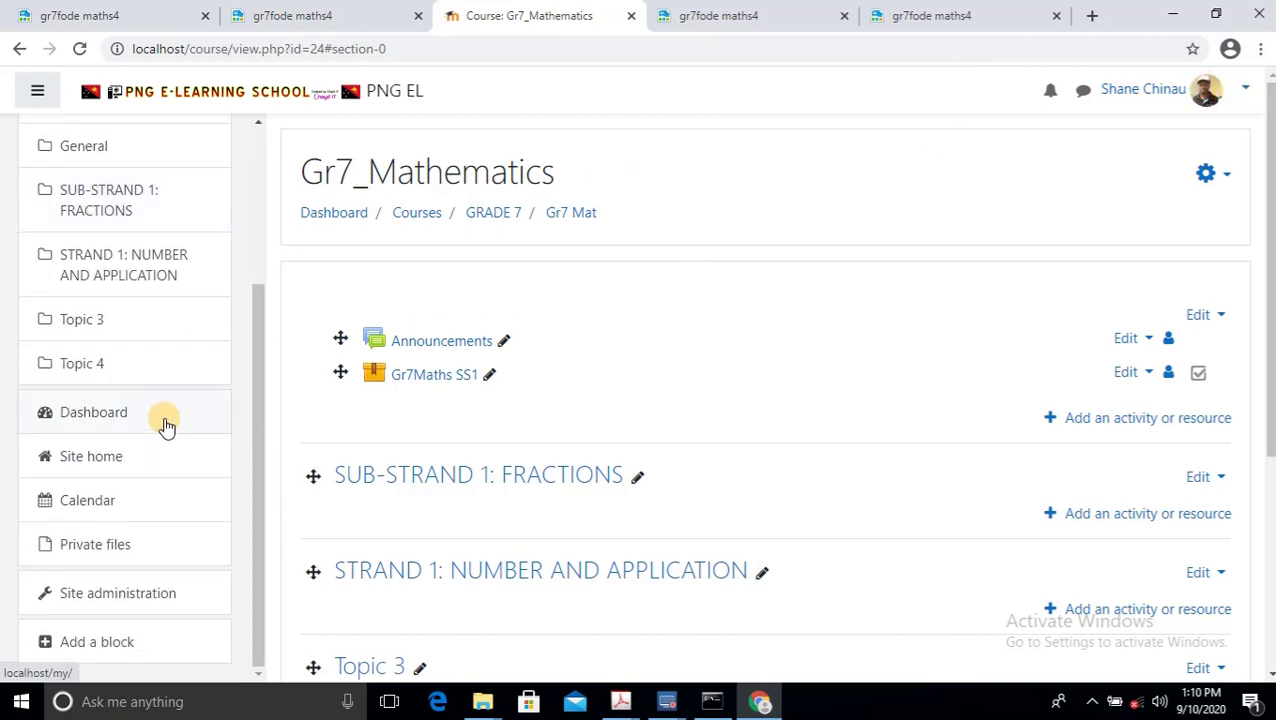
{"action": "left_click", "coordinate": [155, 595]}
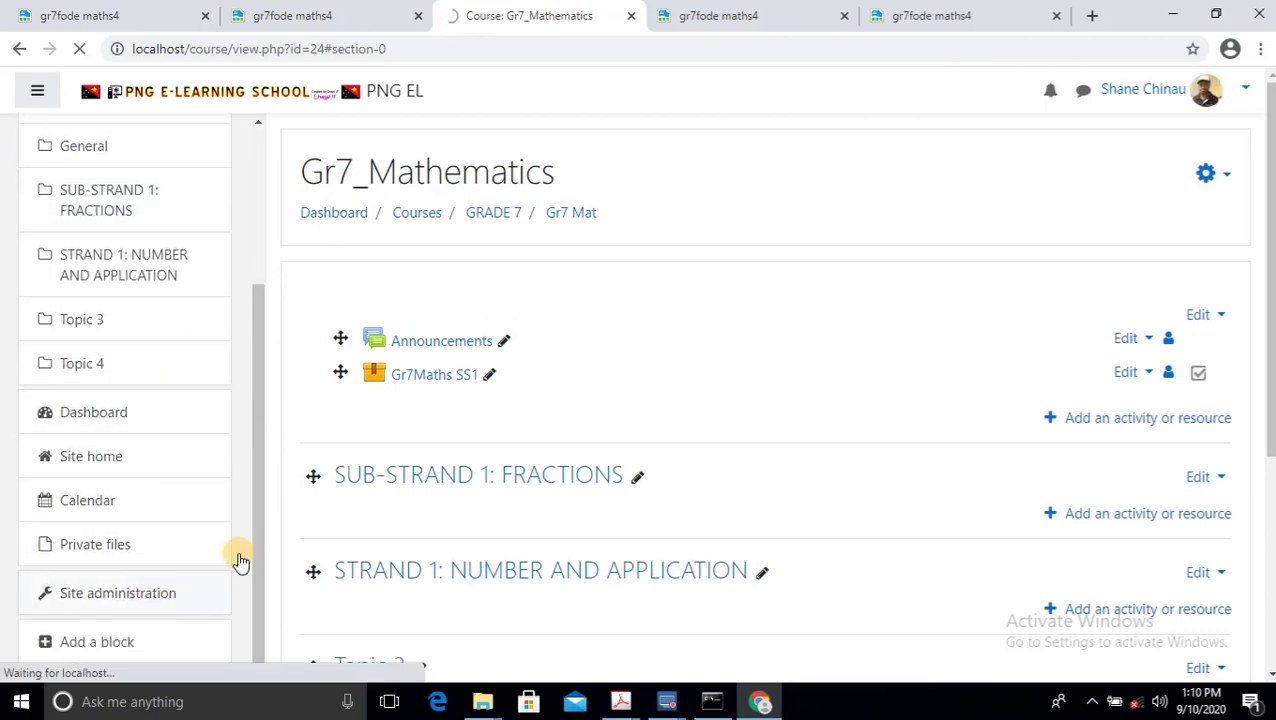
- Open the Add a new user form under Users and enter the new username
{"action": "scroll", "coordinate": [430, 415], "scroll_direction": "down", "scroll_amount": 1}
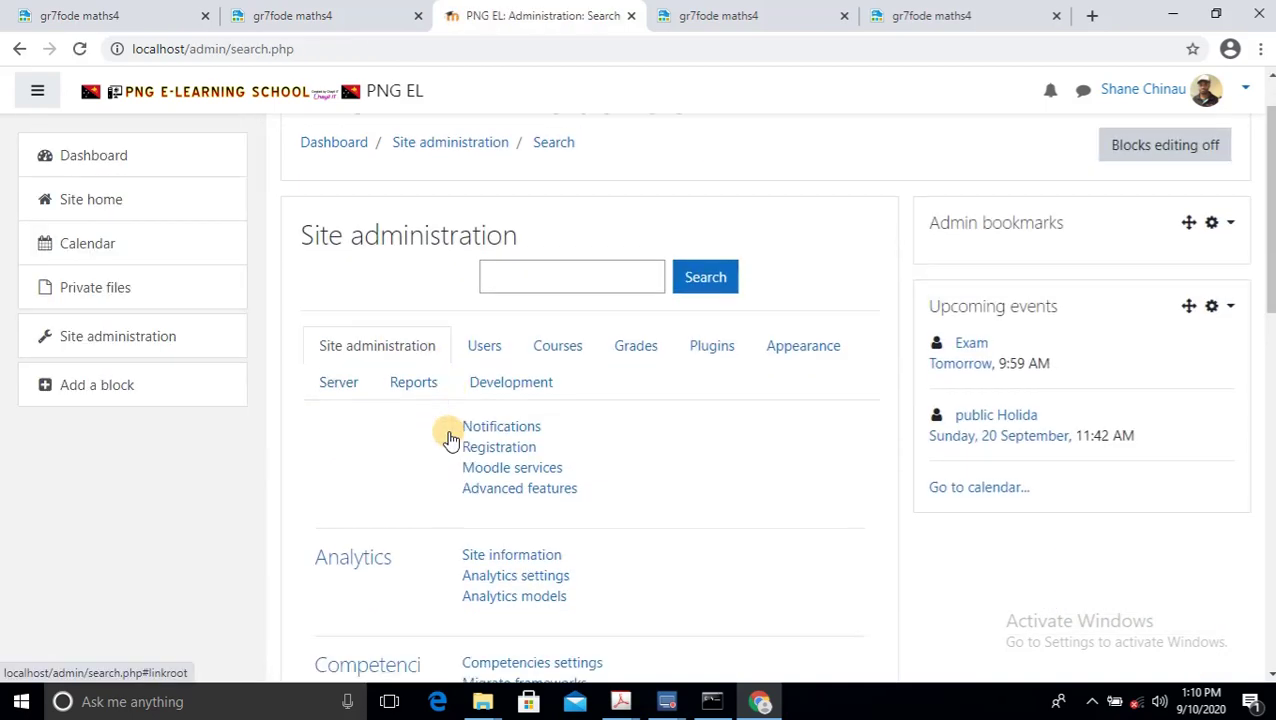
{"action": "left_click", "coordinate": [490, 325]}
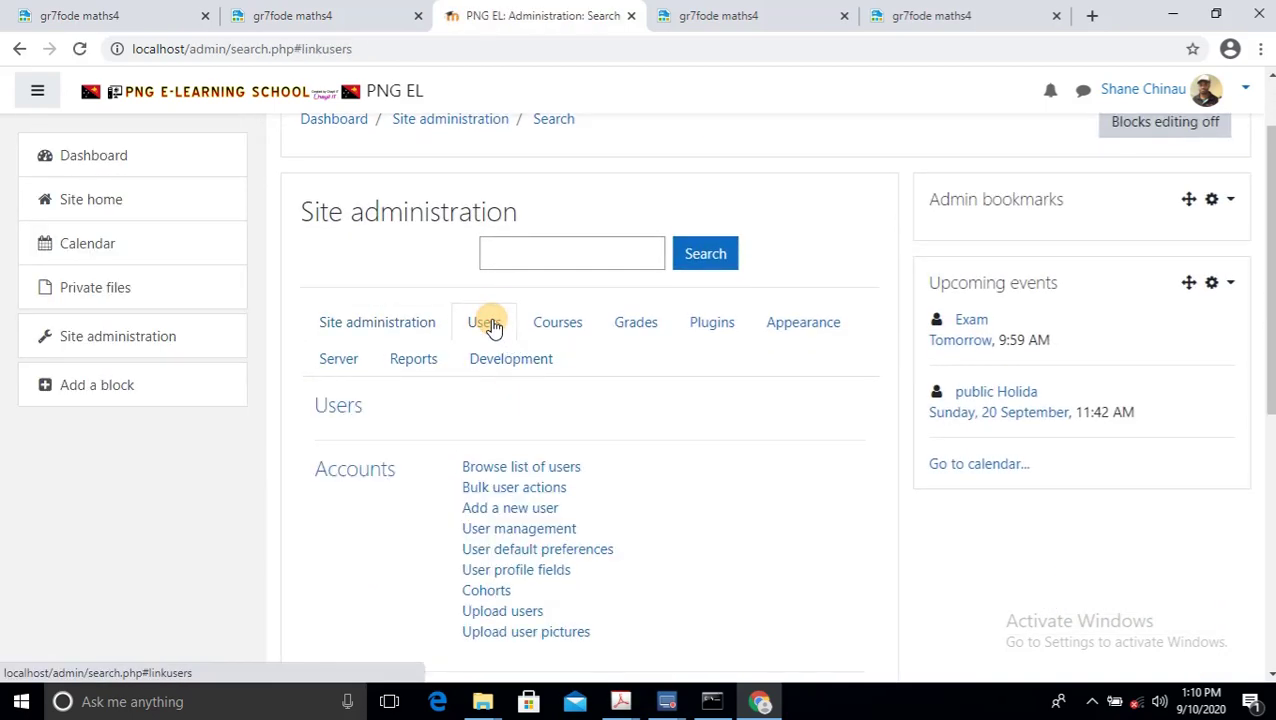
{"action": "left_click", "coordinate": [540, 507]}
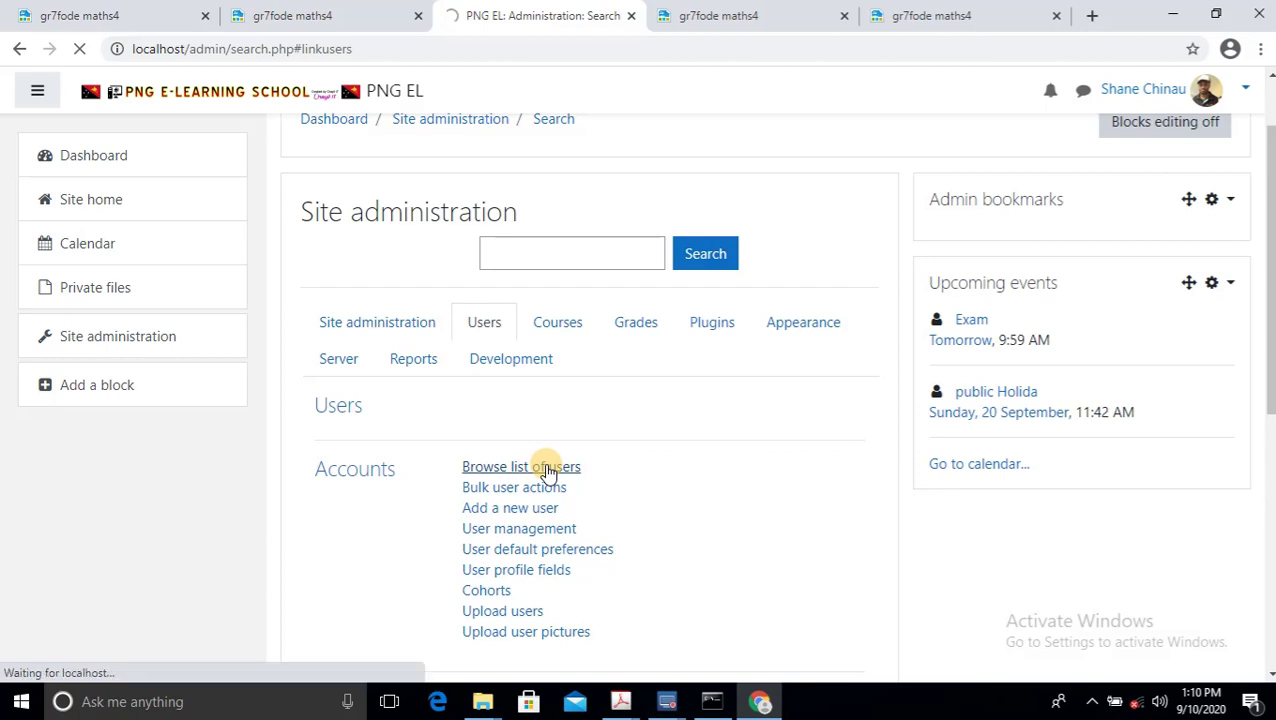
{"action": "left_click", "coordinate": [511, 372]}
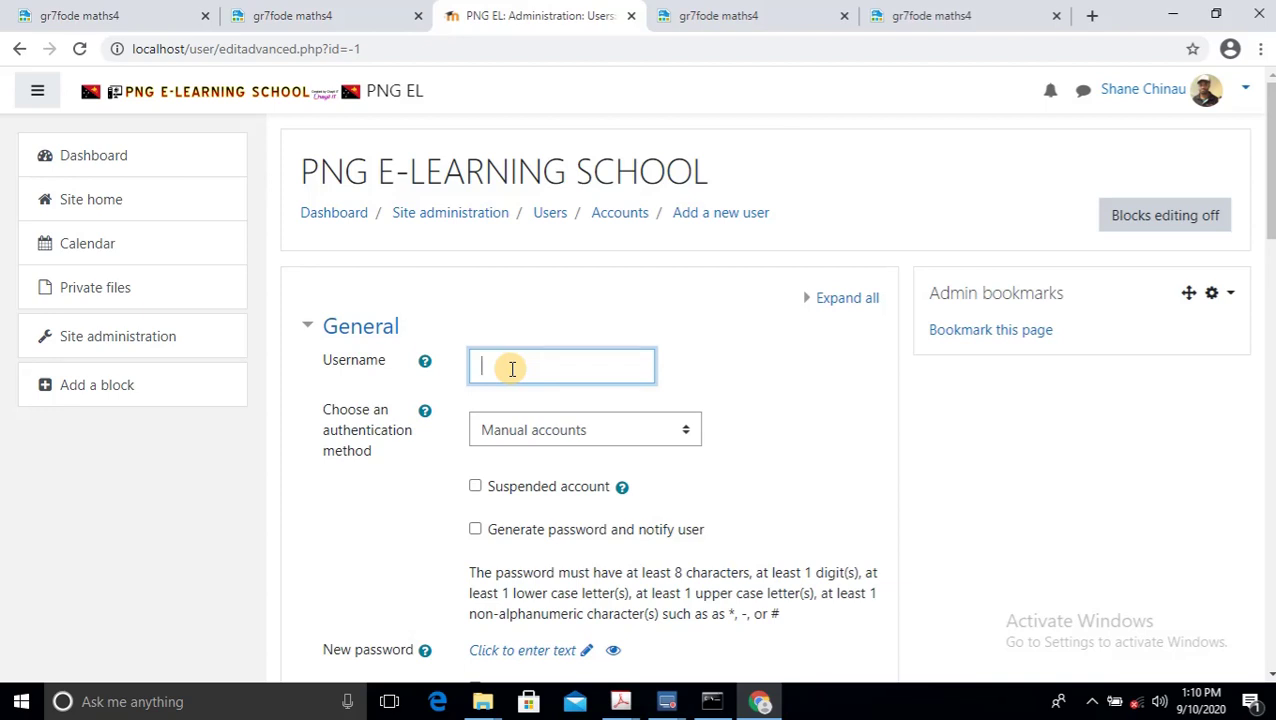
{"action": "type", "text": "gabby"}
- Enter the new student's first name, surname and e-mail address
{"action": "scroll", "coordinate": [517, 452], "scroll_direction": "down", "scroll_amount": 3}
{"action": "left_click", "coordinate": [518, 450]}
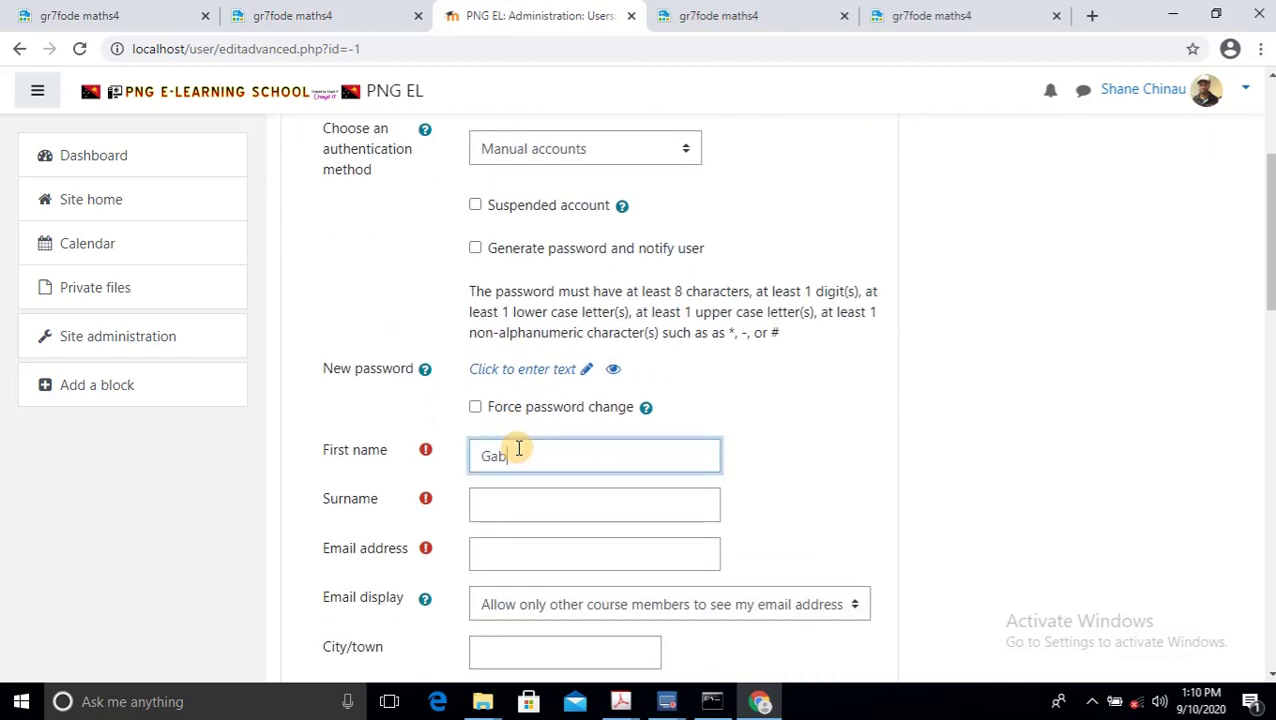
{"action": "left_click", "coordinate": [538, 504]}
{"action": "left_click", "coordinate": [541, 551]}
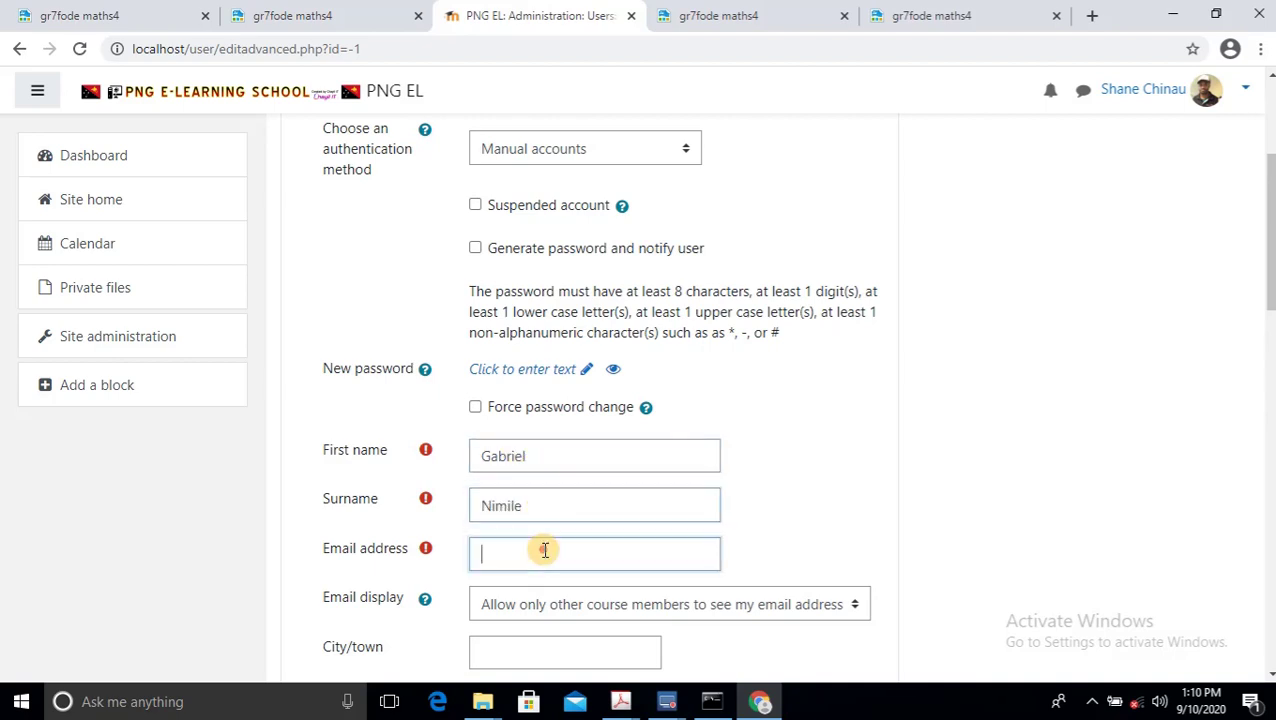
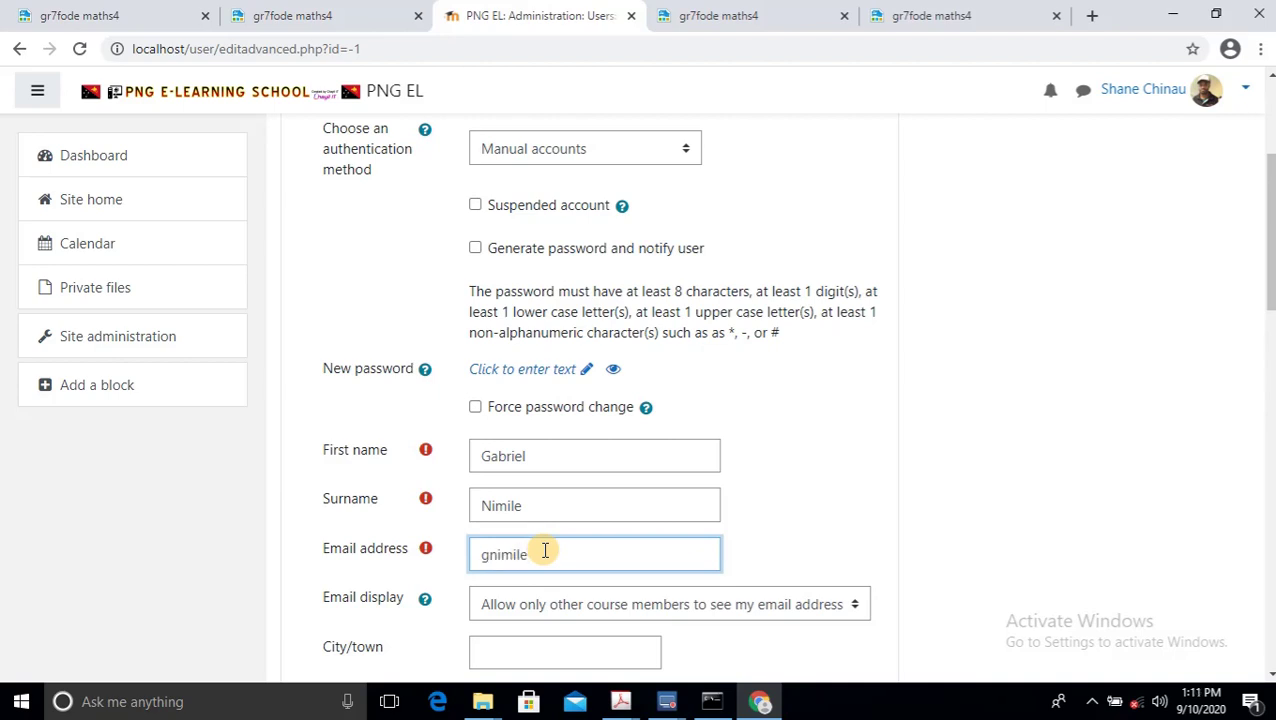
- Set the city to Lae and the country to Papua New Guinea
{"action": "scroll", "coordinate": [544, 551], "scroll_direction": "down", "scroll_amount": 1}
{"action": "left_click", "coordinate": [544, 552]}
{"action": "type", "text": "Lae"}
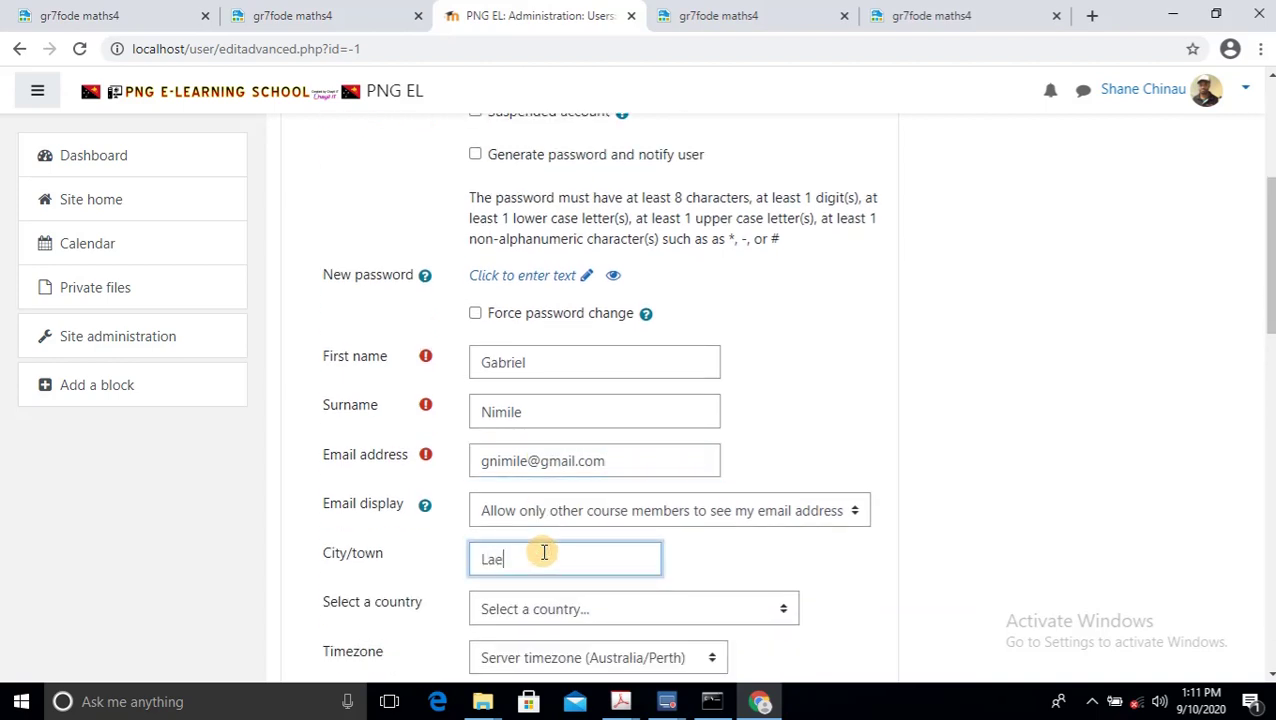
{"action": "left_click", "coordinate": [572, 612]}
{"action": "scroll", "coordinate": [572, 466], "scroll_direction": "down", "scroll_amount": 20}
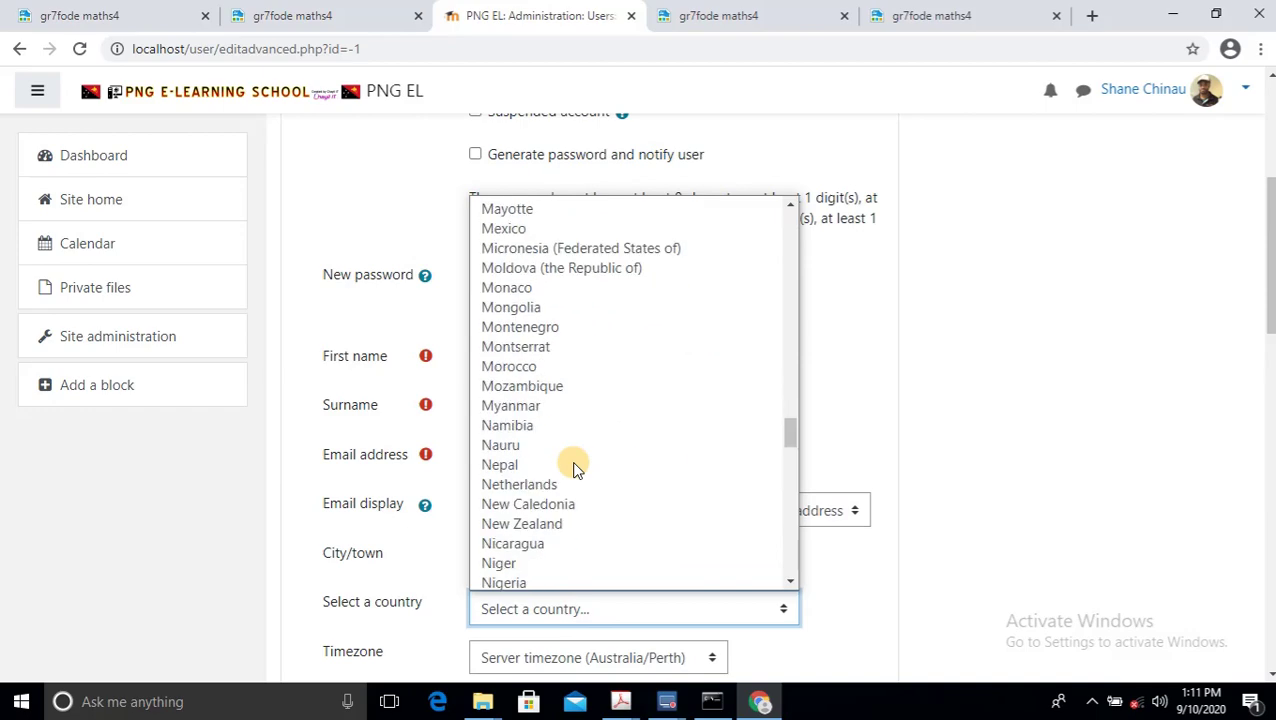
{"action": "scroll", "coordinate": [575, 466], "scroll_direction": "up", "scroll_amount": 20}
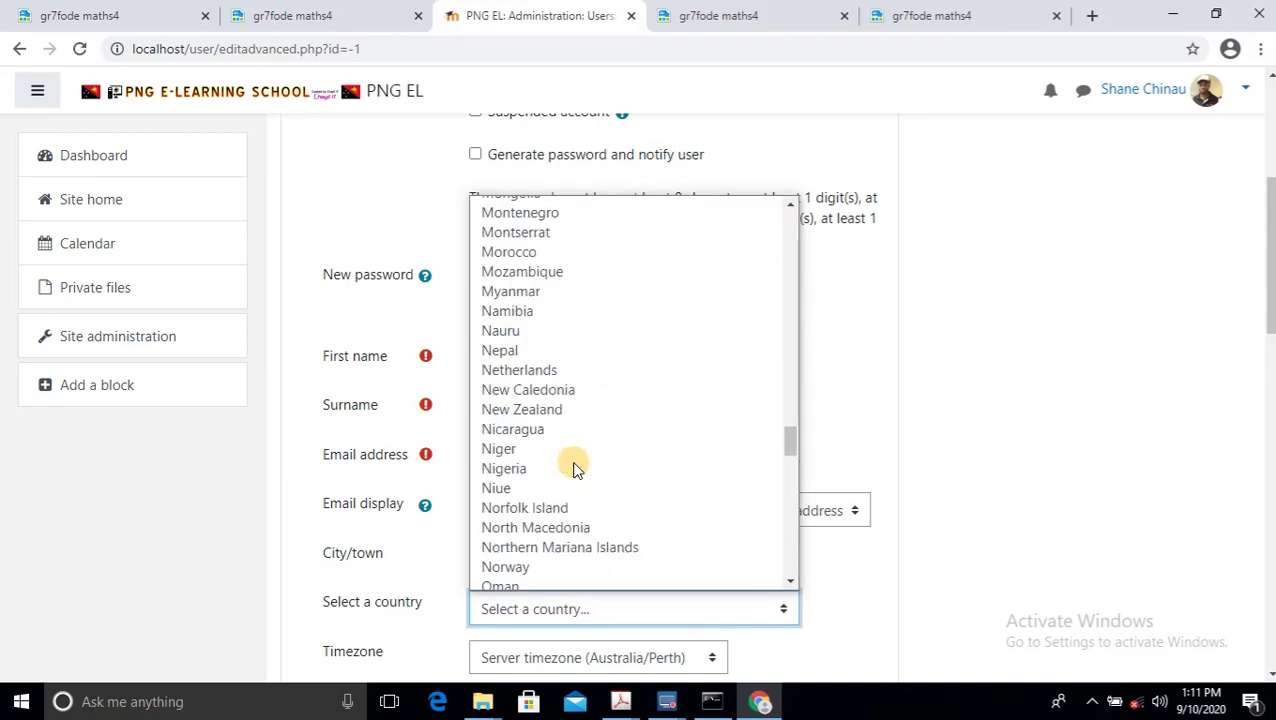
{"action": "scroll", "coordinate": [575, 468], "scroll_direction": "down", "scroll_amount": 15}
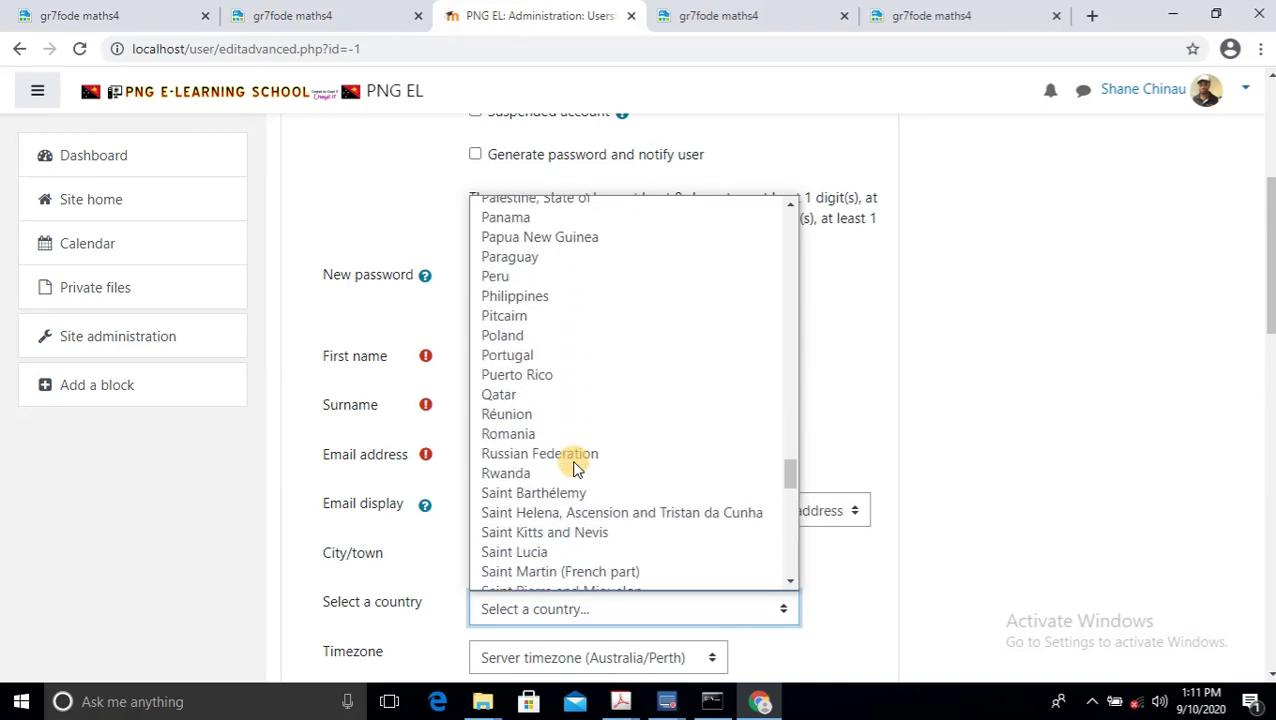
{"action": "left_click", "coordinate": [541, 240]}
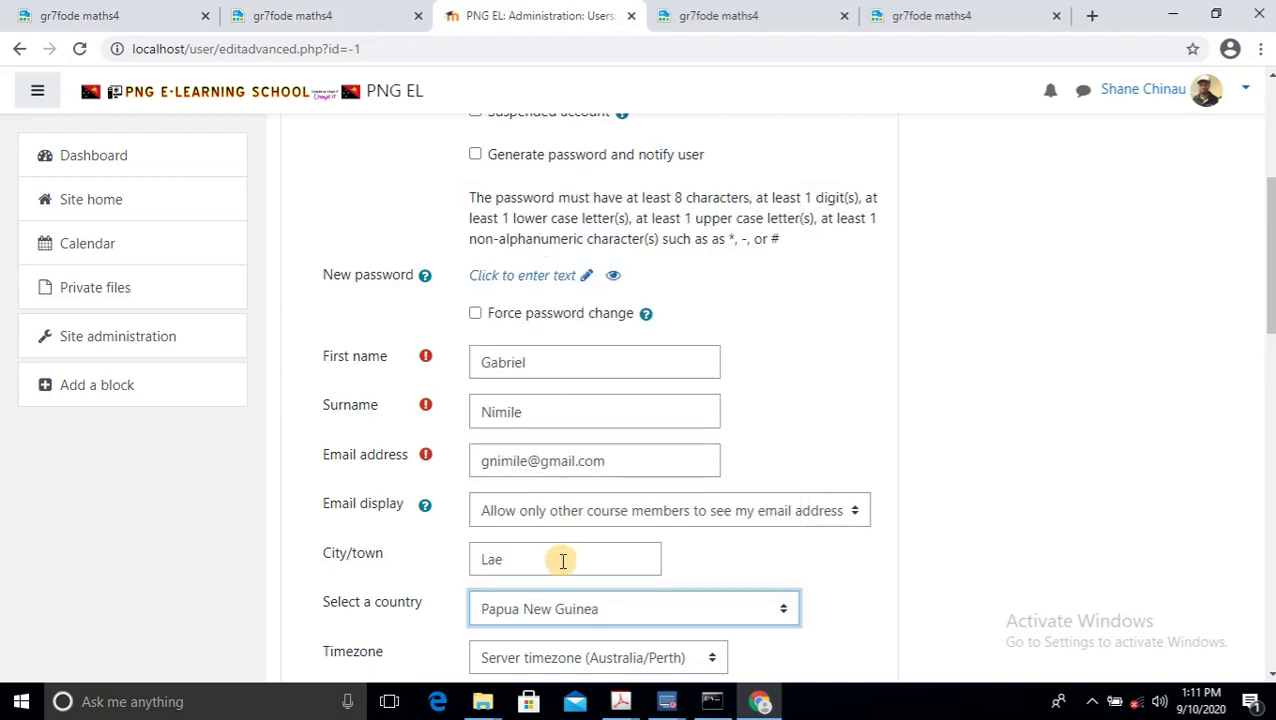
{"action": "scroll", "coordinate": [561, 561], "scroll_direction": "down", "scroll_amount": 2}
{"action": "scroll", "coordinate": [558, 543], "scroll_direction": "down", "scroll_amount": 6}
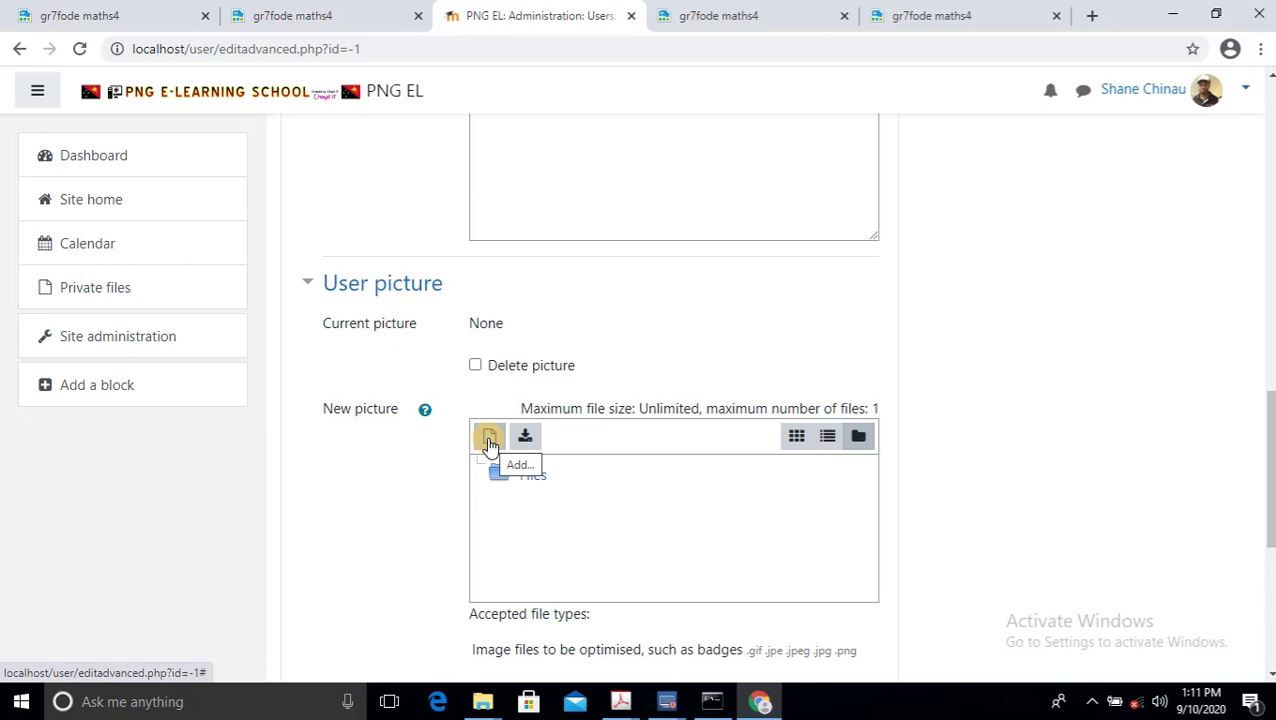
- Upload gabbi.png from Desktop > Students as the user's new picture
{"action": "left_click", "coordinate": [490, 440]}
{"action": "left_click", "coordinate": [510, 330]}
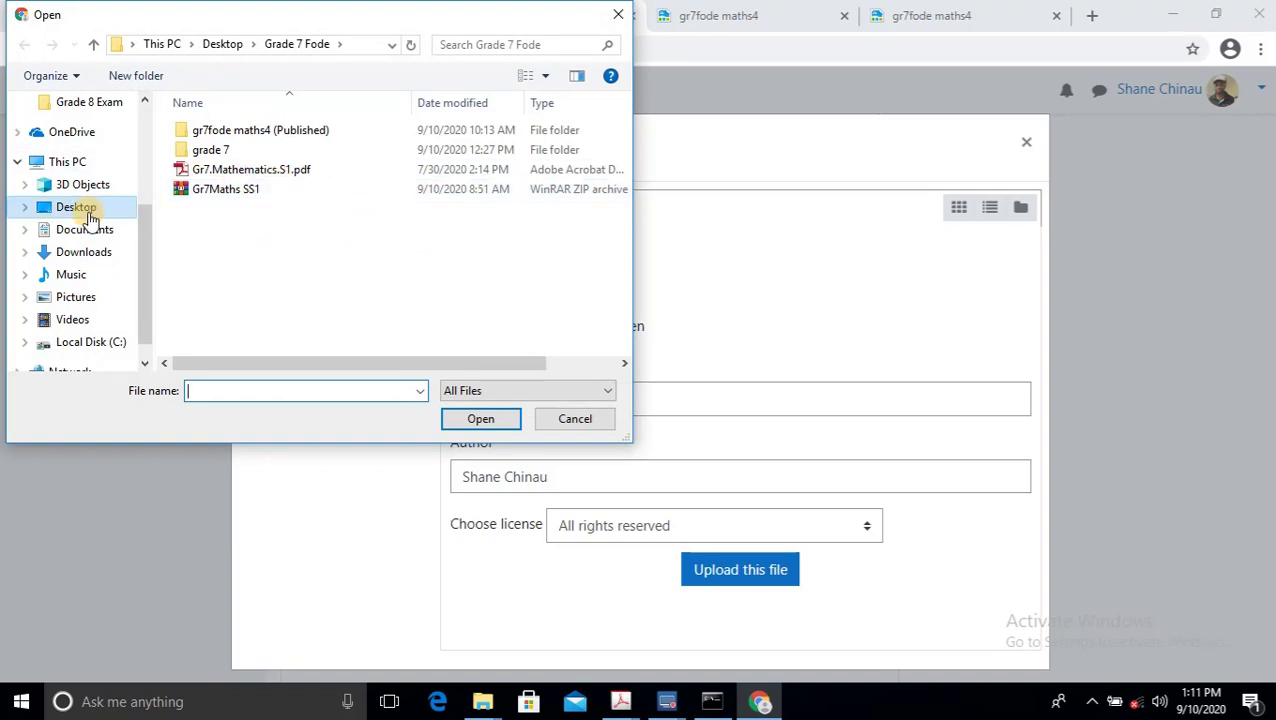
{"action": "left_click", "coordinate": [88, 213]}
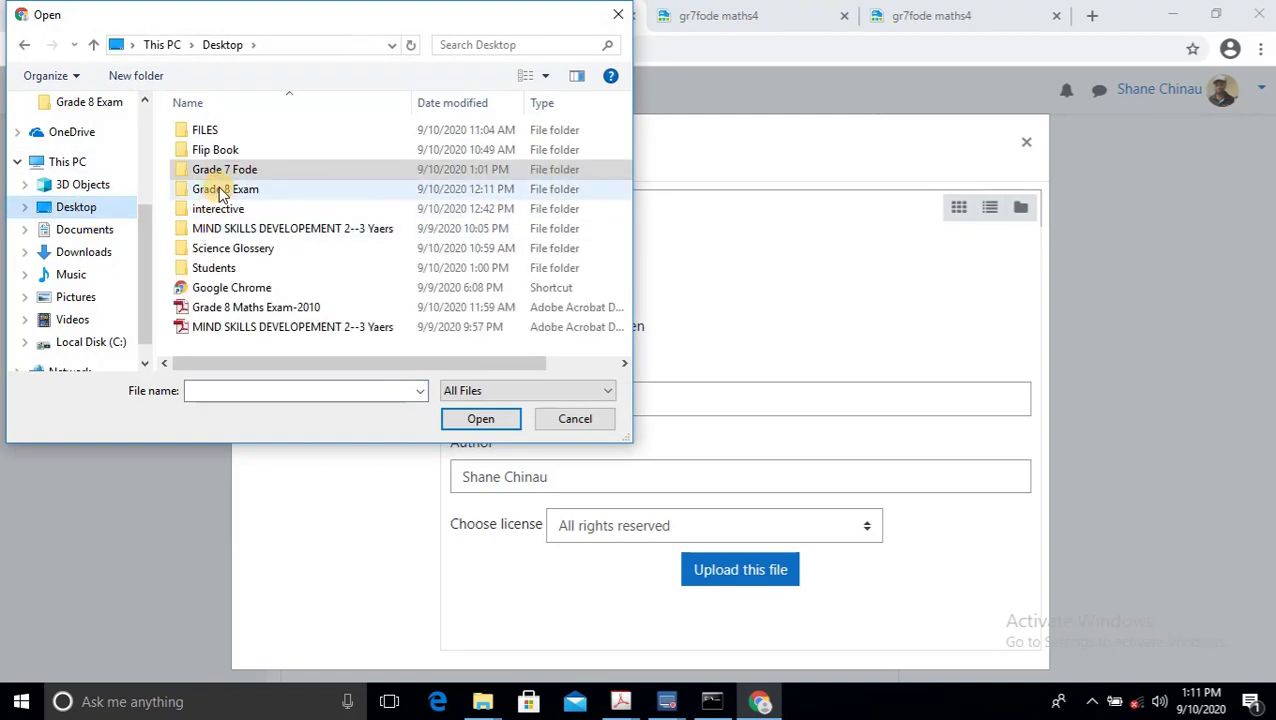
{"action": "double_click", "coordinate": [229, 268]}
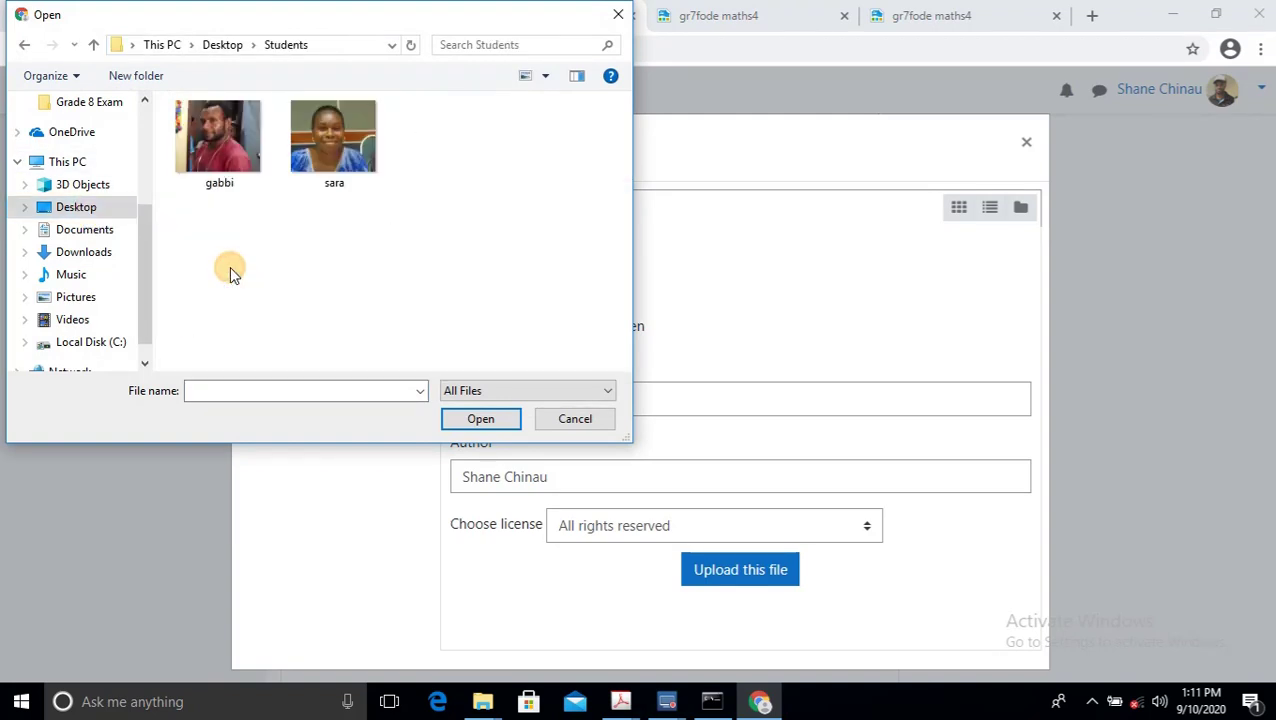
{"action": "left_click", "coordinate": [218, 140]}
{"action": "left_click", "coordinate": [472, 418]}
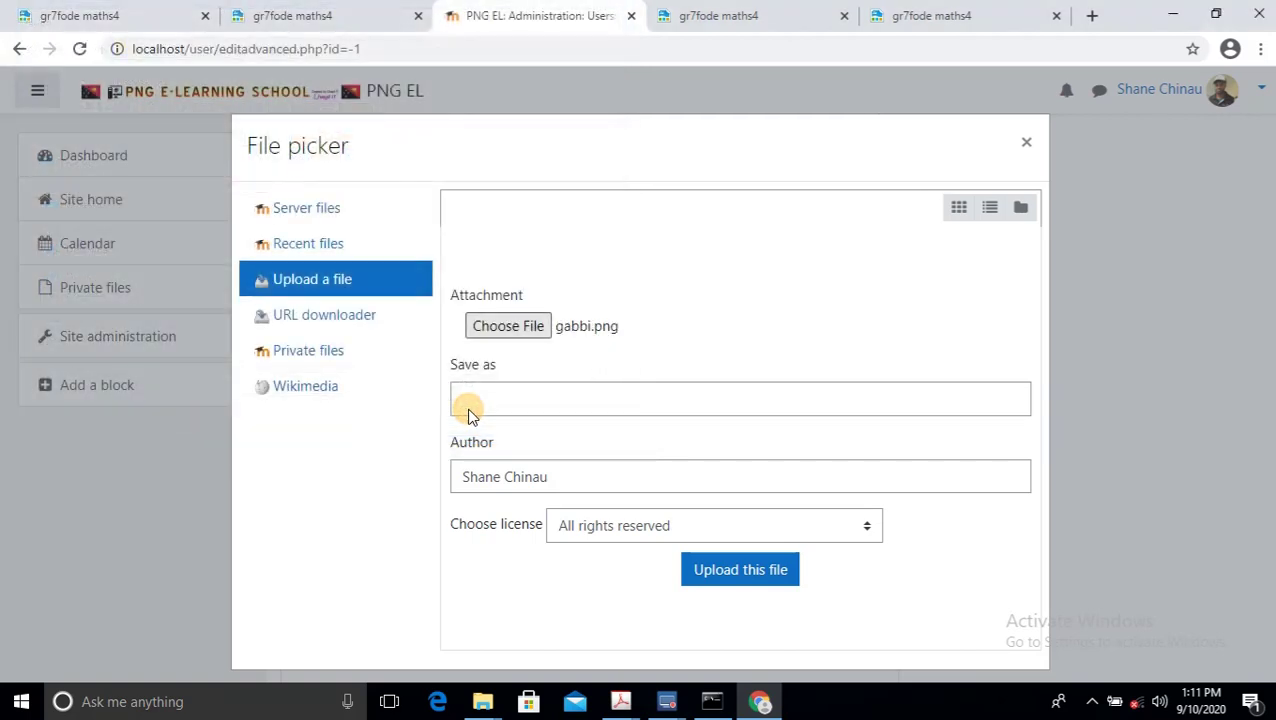
{"action": "left_click", "coordinate": [717, 563]}
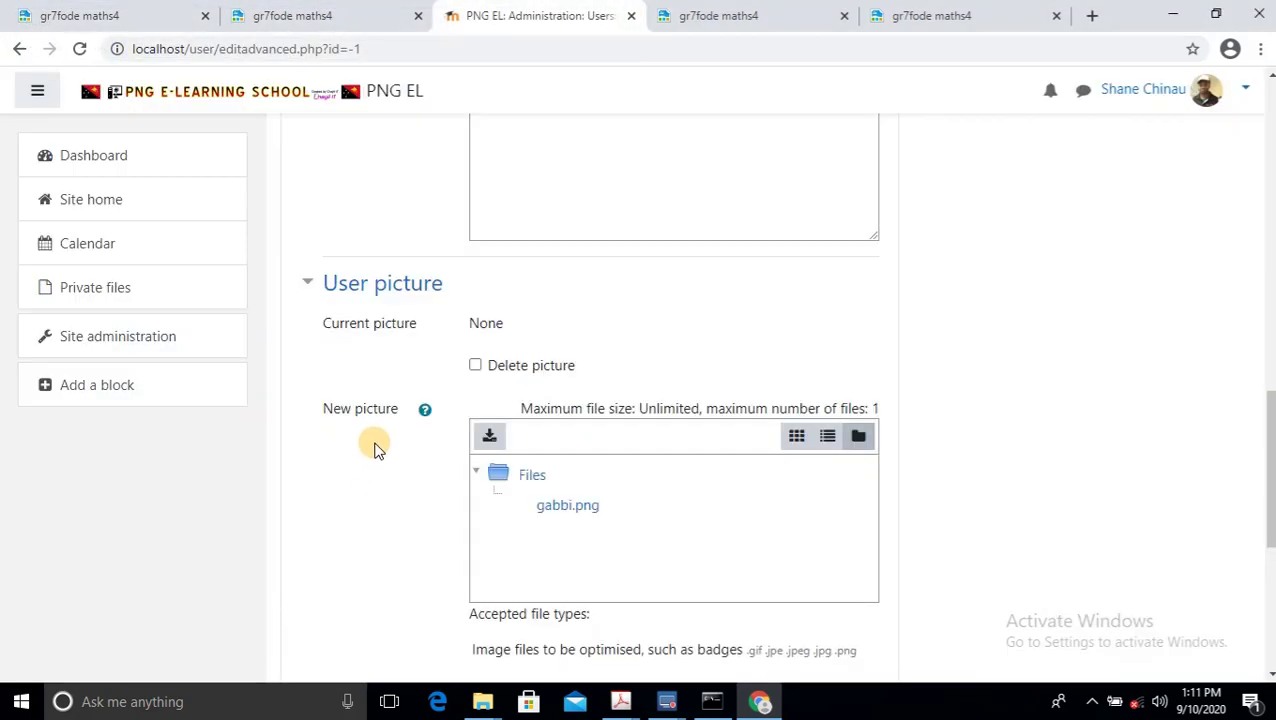
{"action": "scroll", "coordinate": [372, 448], "scroll_direction": "down", "scroll_amount": 4}
{"action": "scroll", "coordinate": [377, 448], "scroll_direction": "up", "scroll_amount": 15}
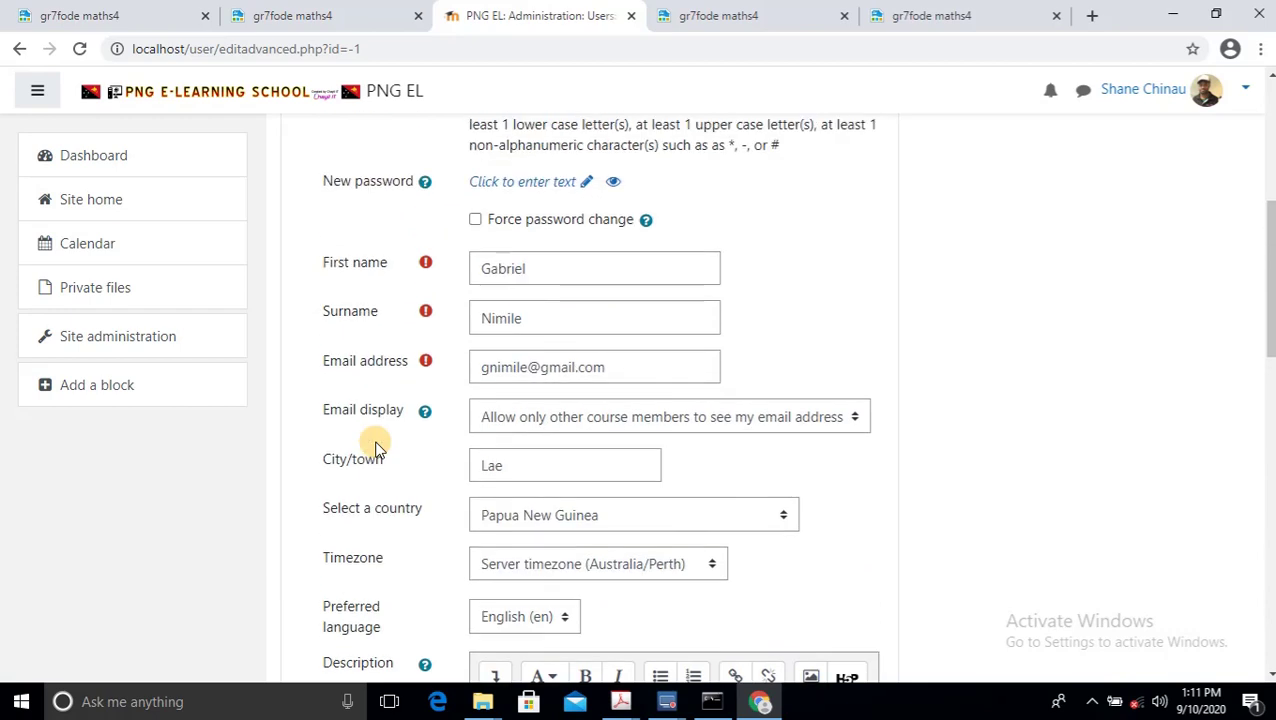
{"action": "scroll", "coordinate": [374, 445], "scroll_direction": "up", "scroll_amount": 3}
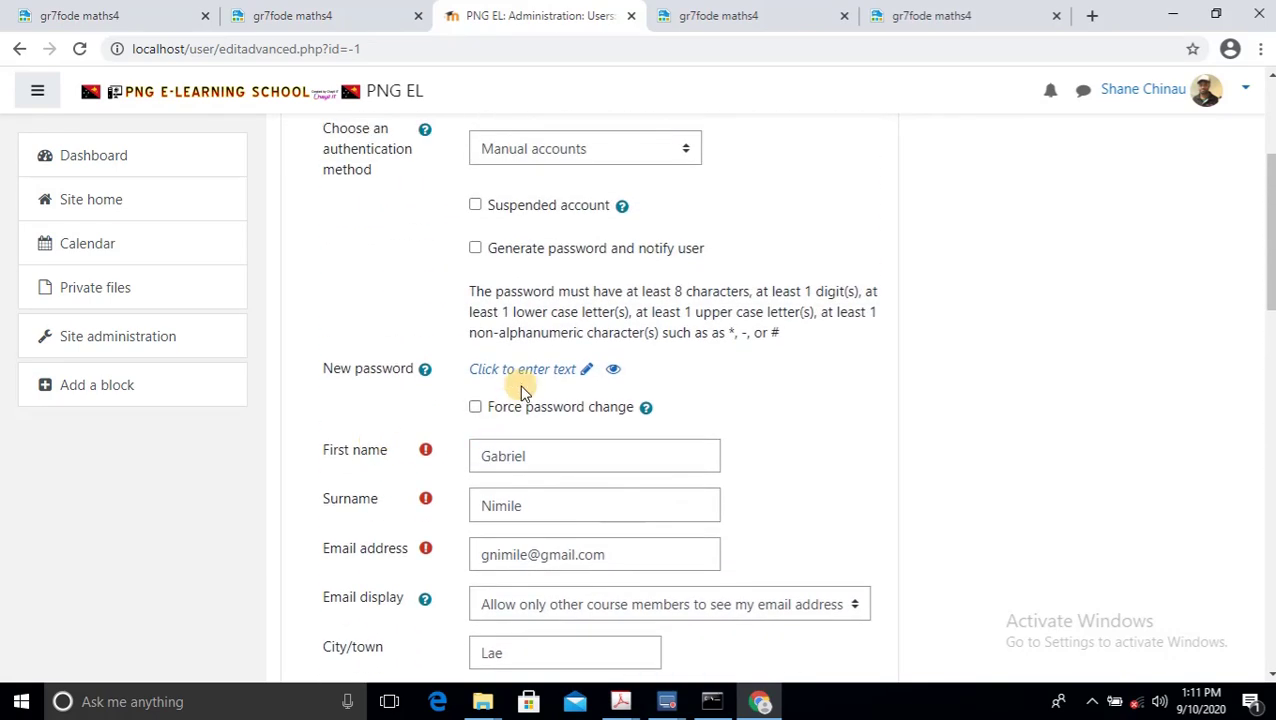
- Type a new password for the student and reveal it briefly to check it
{"action": "left_click", "coordinate": [522, 369]}
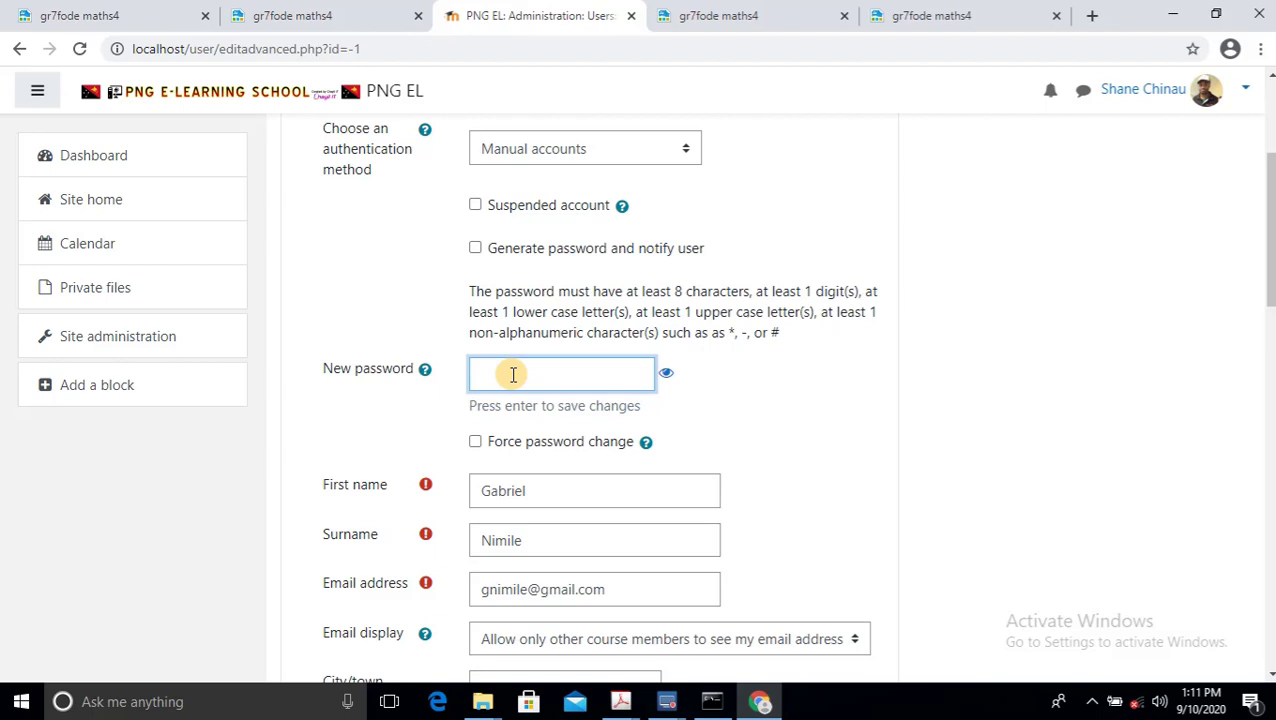
{"action": "left_click", "coordinate": [664, 376]}
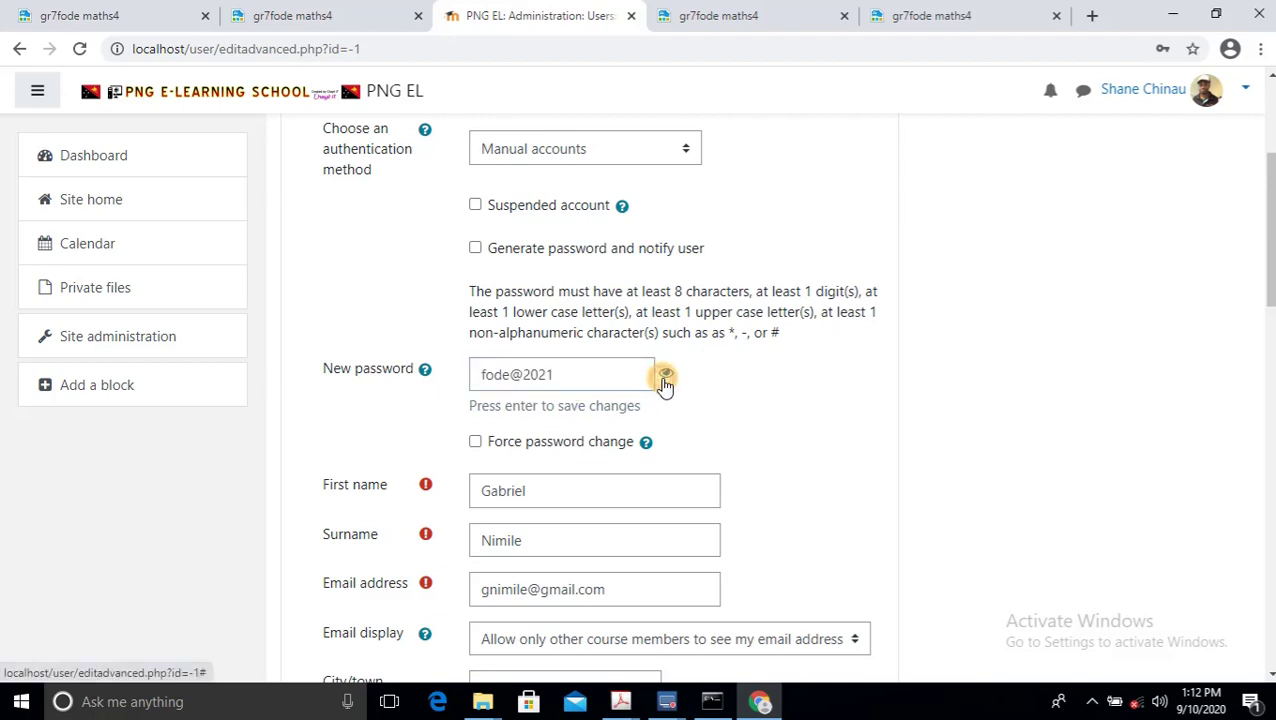
{"action": "left_click_drag", "start_coordinate": [607, 379], "coordinate": [470, 360]}
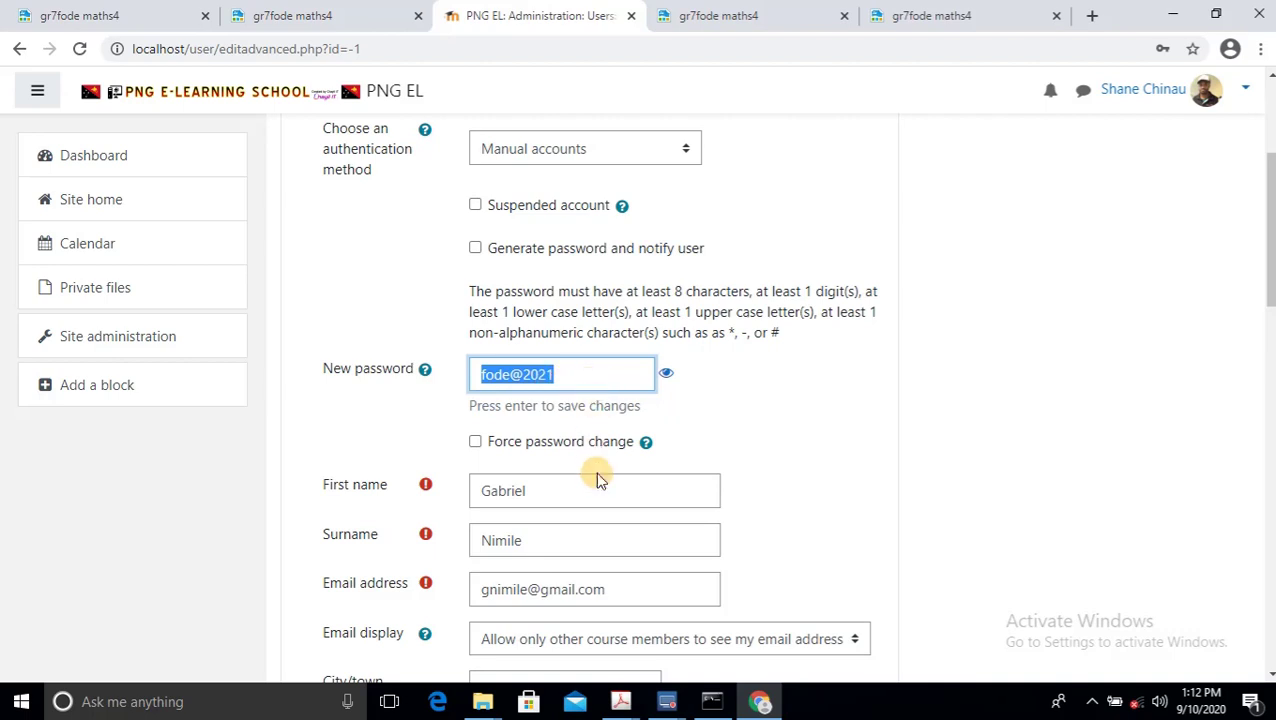
{"action": "left_click", "coordinate": [667, 380]}
{"action": "scroll", "coordinate": [641, 464], "scroll_direction": "down", "scroll_amount": 15}
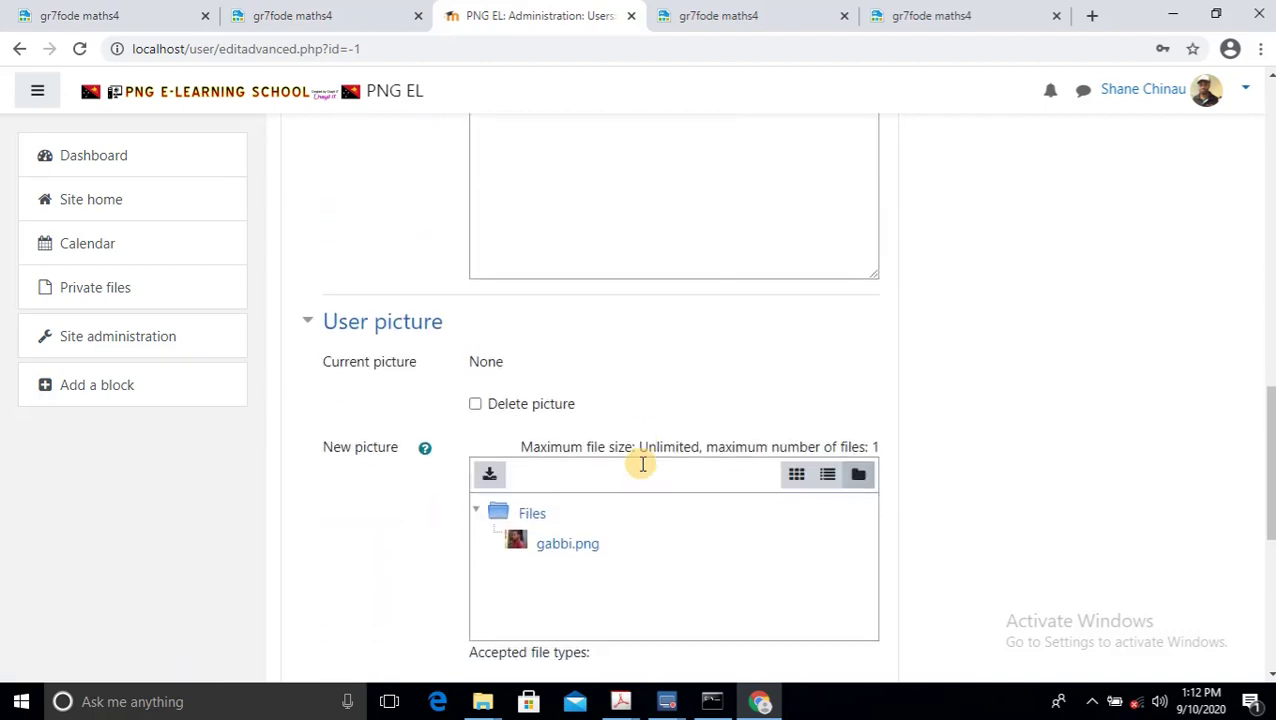
- Try Create user and find the password needs an uppercase letter
{"action": "left_click", "coordinate": [537, 479]}
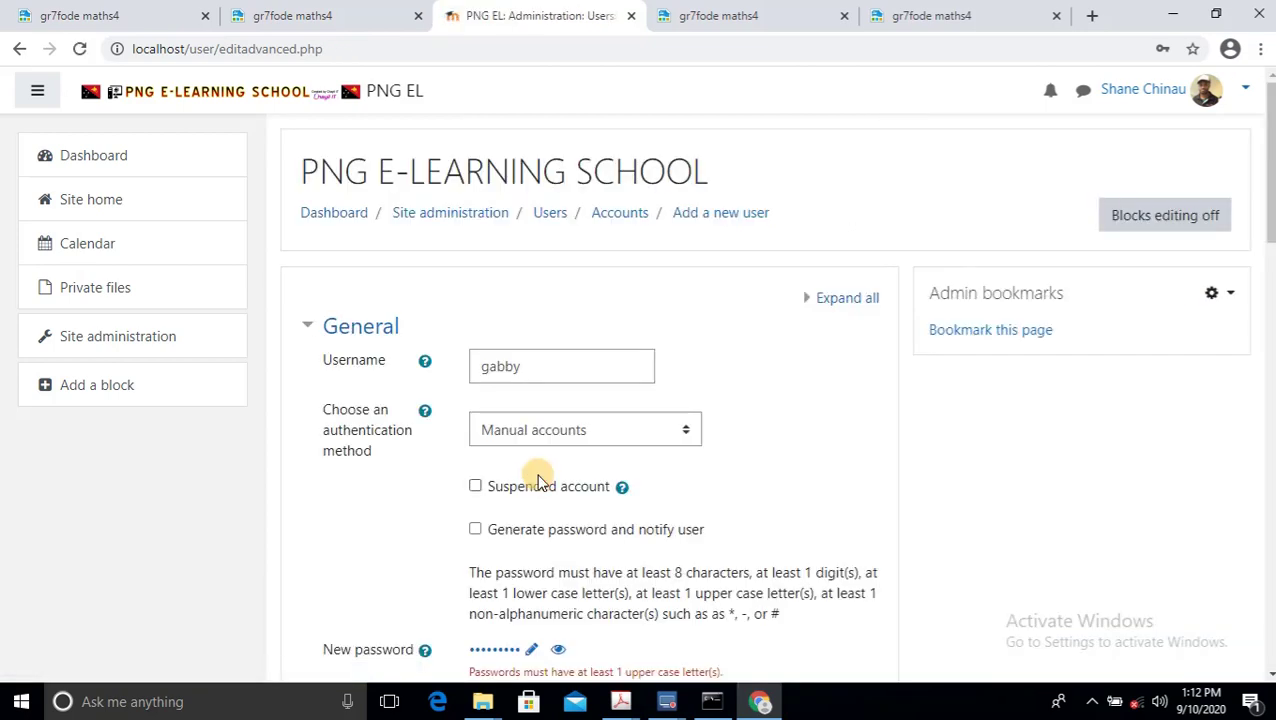
{"action": "scroll", "coordinate": [534, 473], "scroll_direction": "down", "scroll_amount": 5}
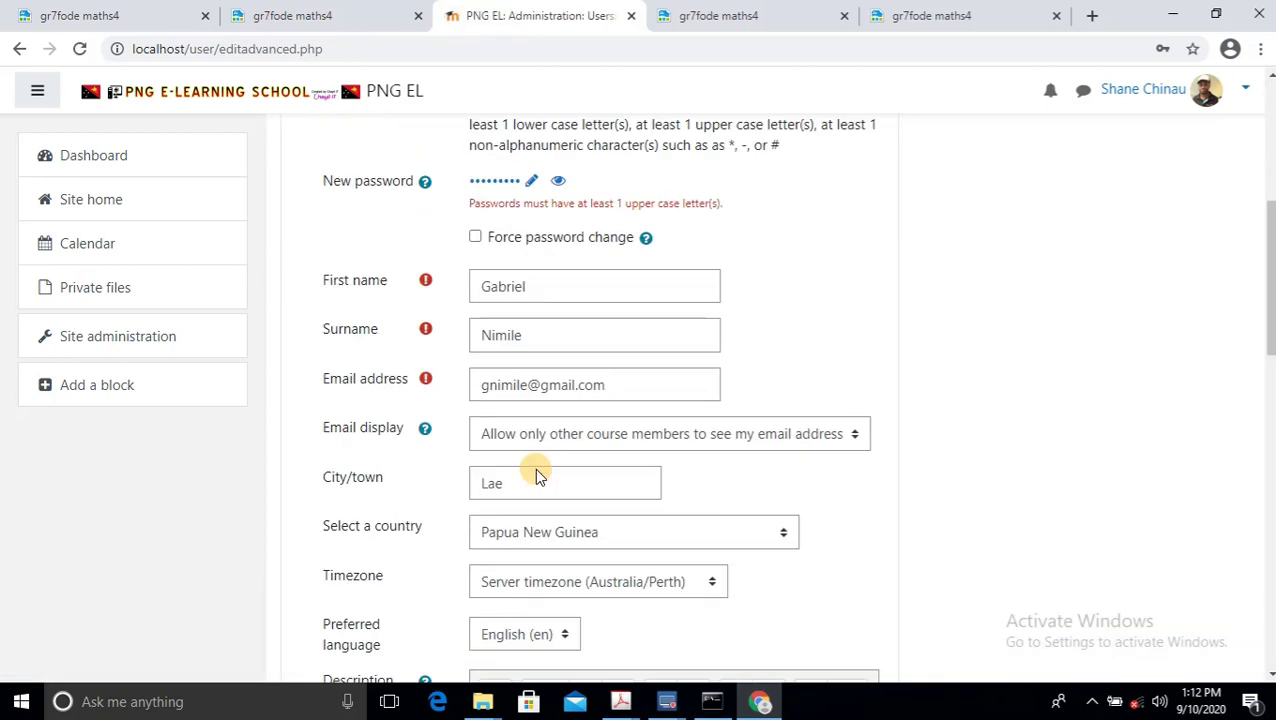
{"action": "scroll", "coordinate": [534, 470], "scroll_direction": "up", "scroll_amount": 2}
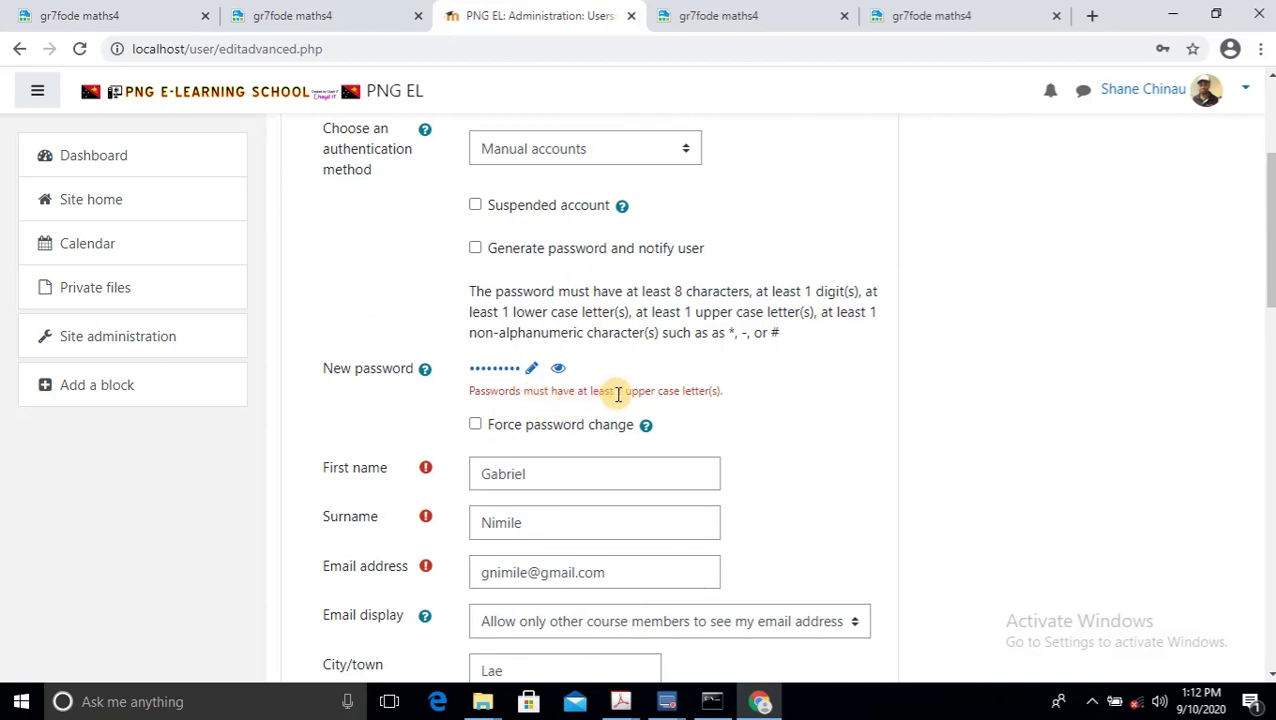
- Capitalise the password's first letter and create the user again
{"action": "left_click", "coordinate": [531, 368]}
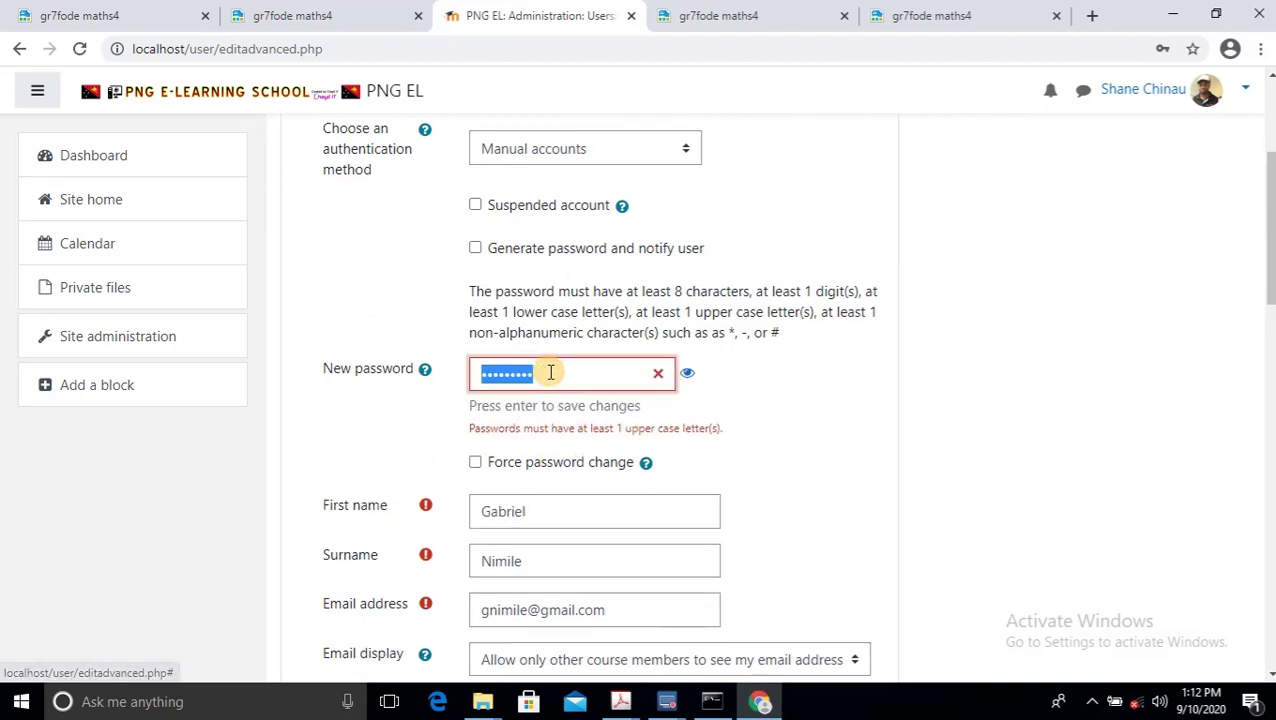
{"action": "left_click", "coordinate": [686, 373]}
{"action": "left_click", "coordinate": [487, 378]}
{"action": "key", "text": "Delete"}
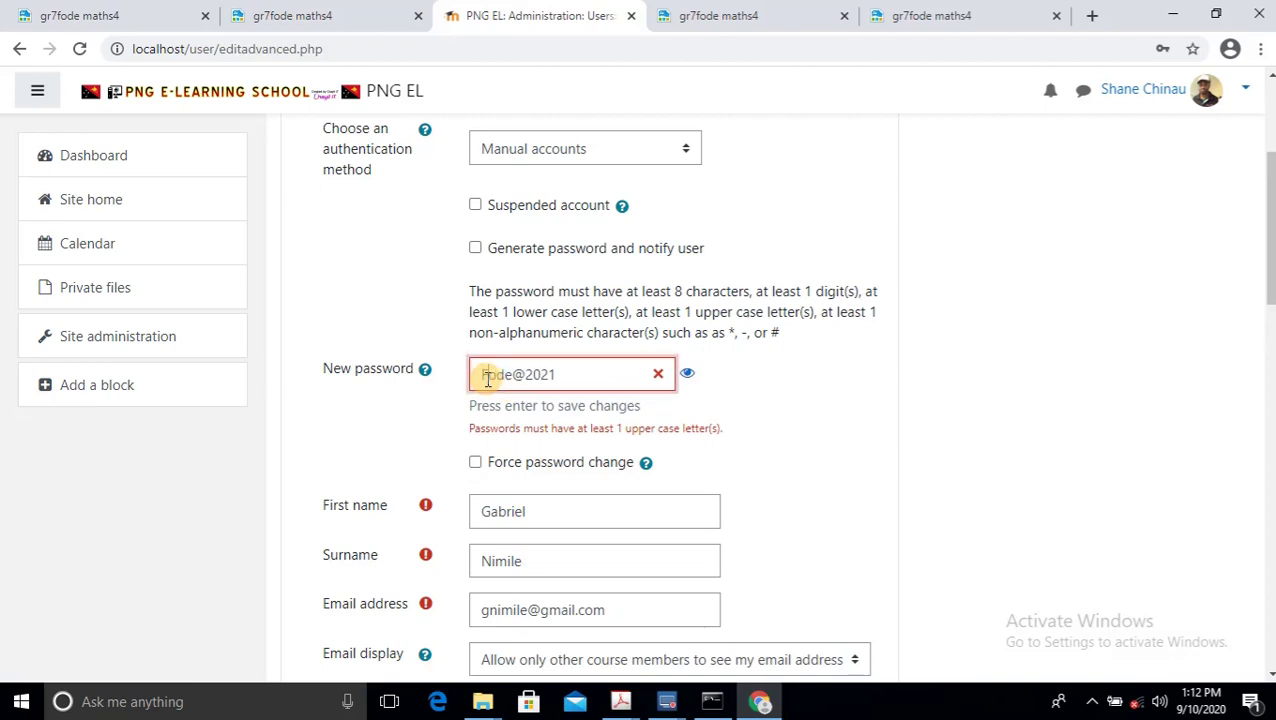
{"action": "left_click_drag", "start_coordinate": [572, 376], "coordinate": [464, 373]}
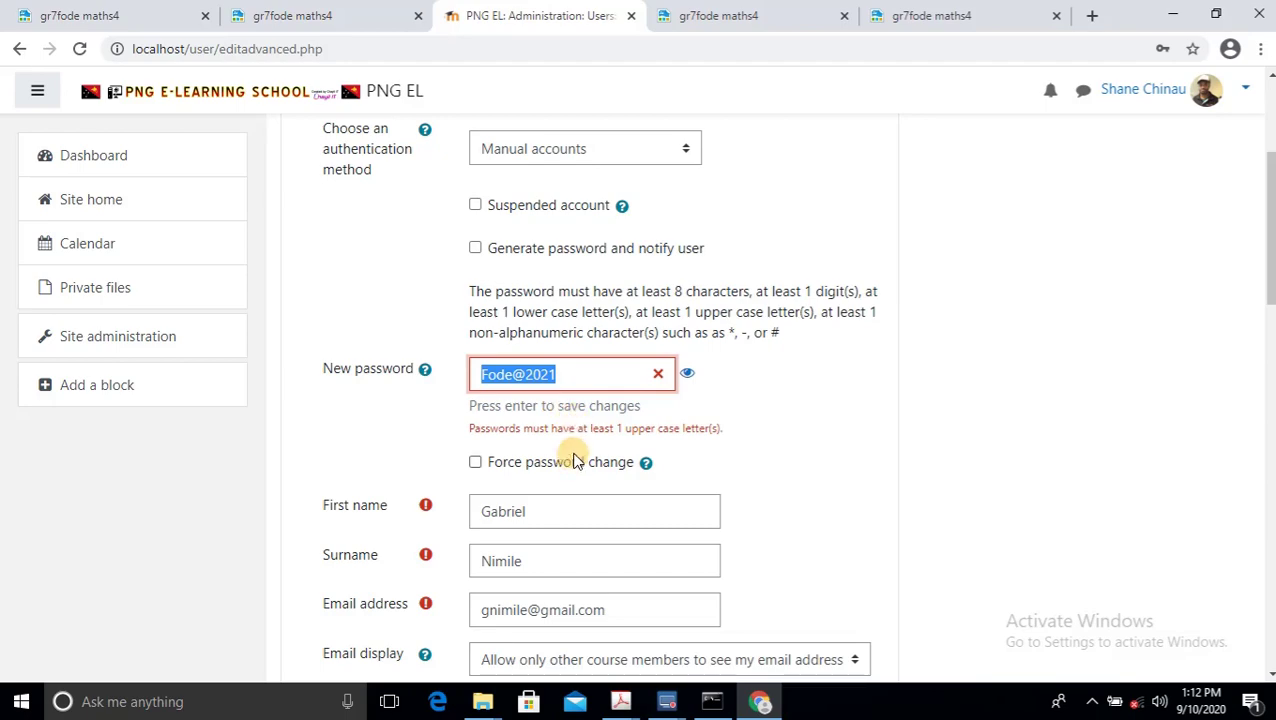
{"action": "scroll", "coordinate": [572, 455], "scroll_direction": "down", "scroll_amount": 12}
{"action": "scroll", "coordinate": [577, 452], "scroll_direction": "down", "scroll_amount": 3}
{"action": "left_click", "coordinate": [543, 448]}
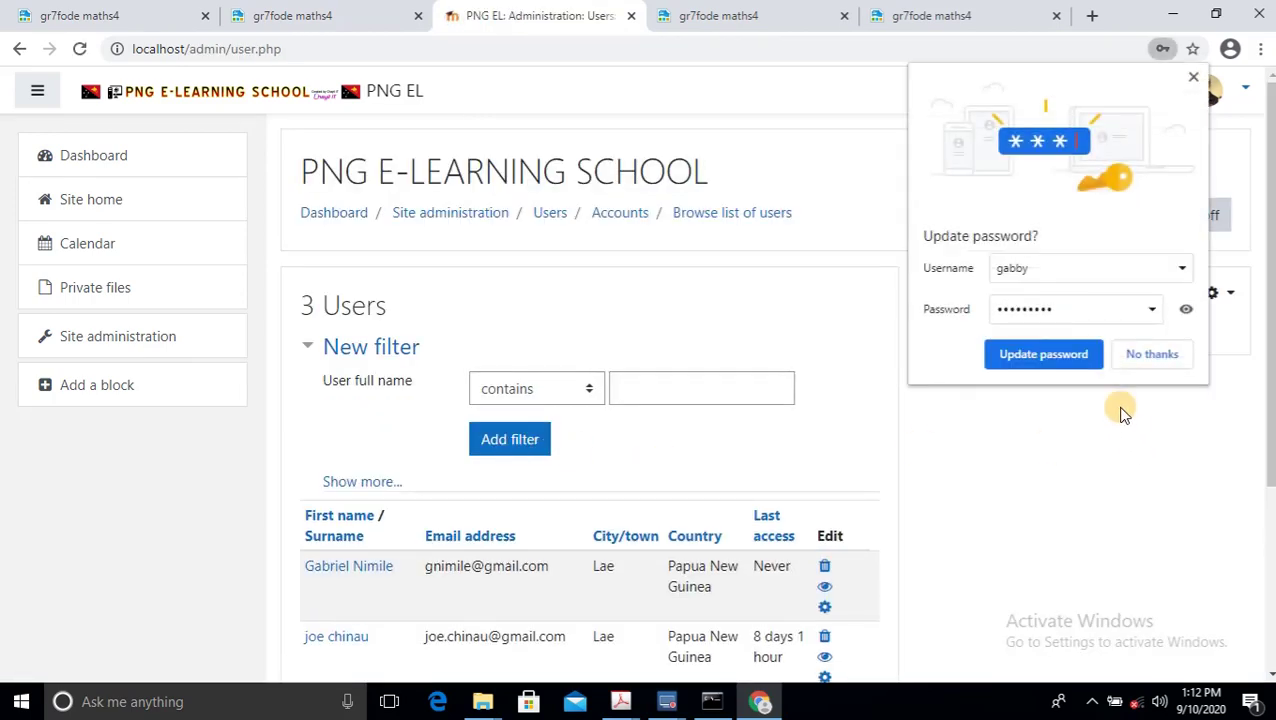
- Accept Chrome's password update, then start adding another user from the users list
{"action": "left_click", "coordinate": [1045, 353]}
{"action": "scroll", "coordinate": [464, 540], "scroll_direction": "down", "scroll_amount": 2}
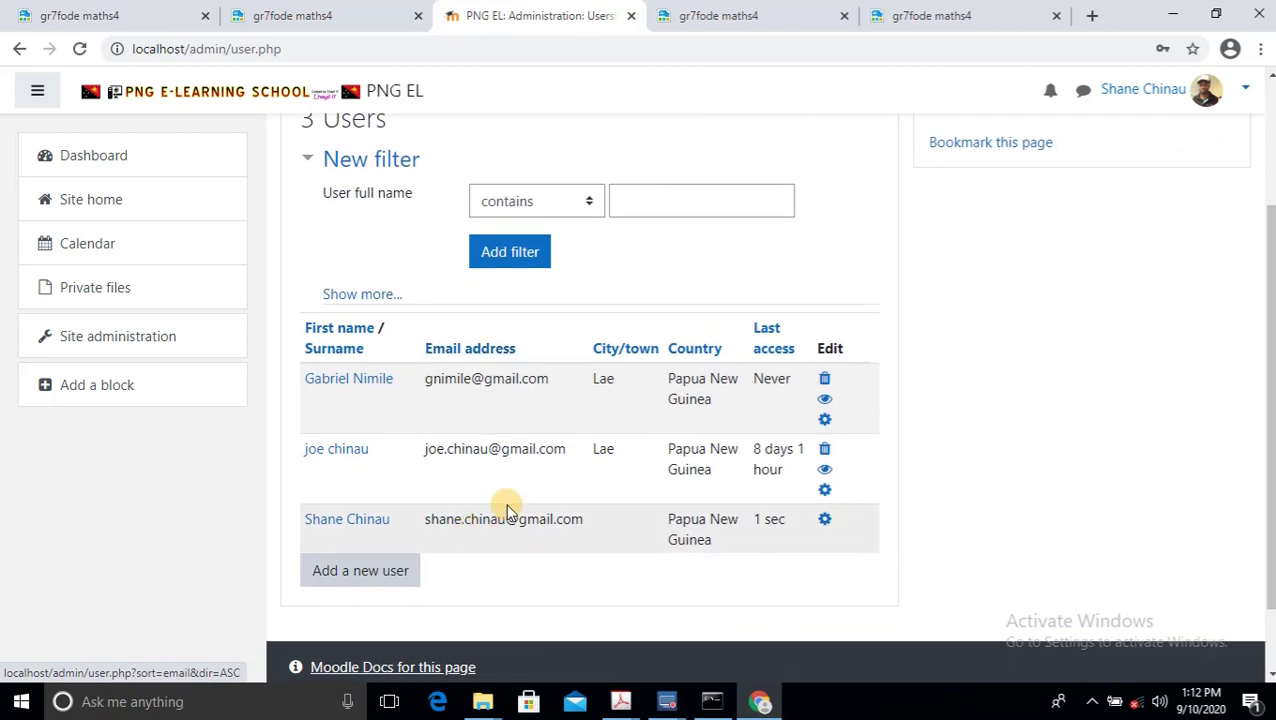
{"action": "scroll", "coordinate": [505, 503], "scroll_direction": "up", "scroll_amount": 2}
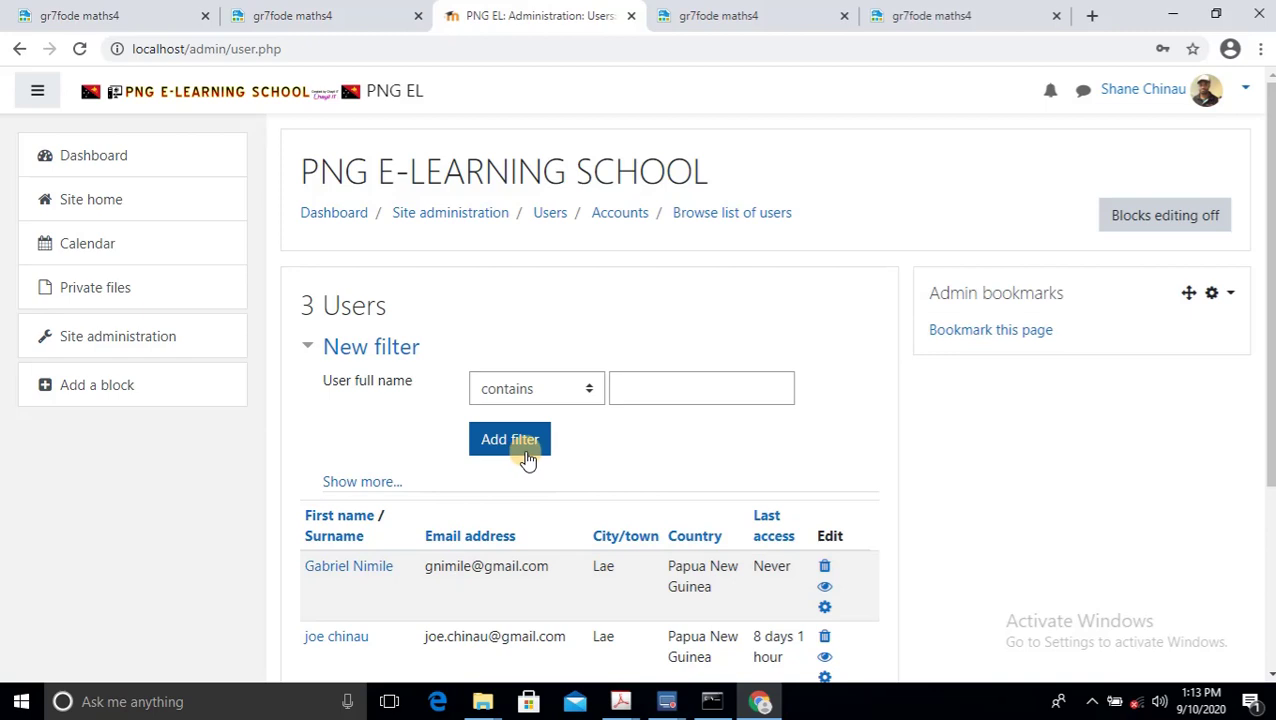
{"action": "scroll", "coordinate": [528, 459], "scroll_direction": "down", "scroll_amount": 1}
{"action": "scroll", "coordinate": [526, 457], "scroll_direction": "down", "scroll_amount": 1}
{"action": "left_click", "coordinate": [392, 488]}
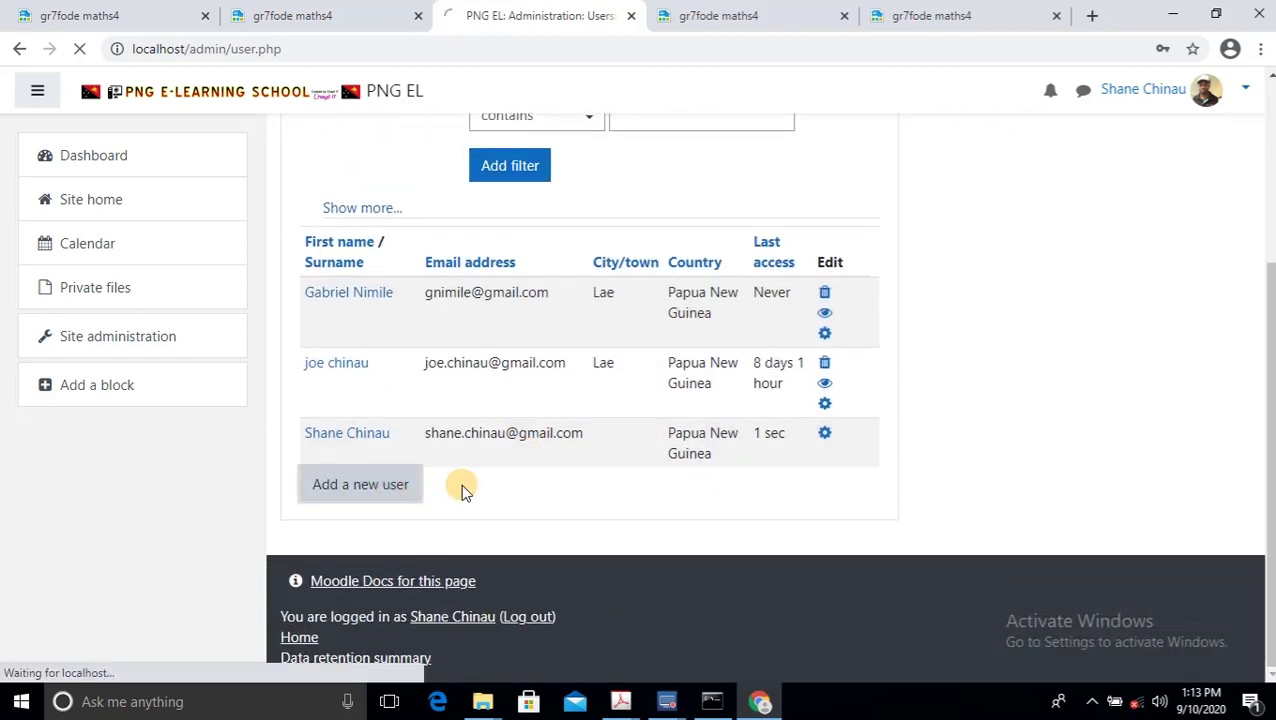
- Enter the second student's first name, surname and e-mail address in the add-user form
{"action": "left_click", "coordinate": [505, 364]}
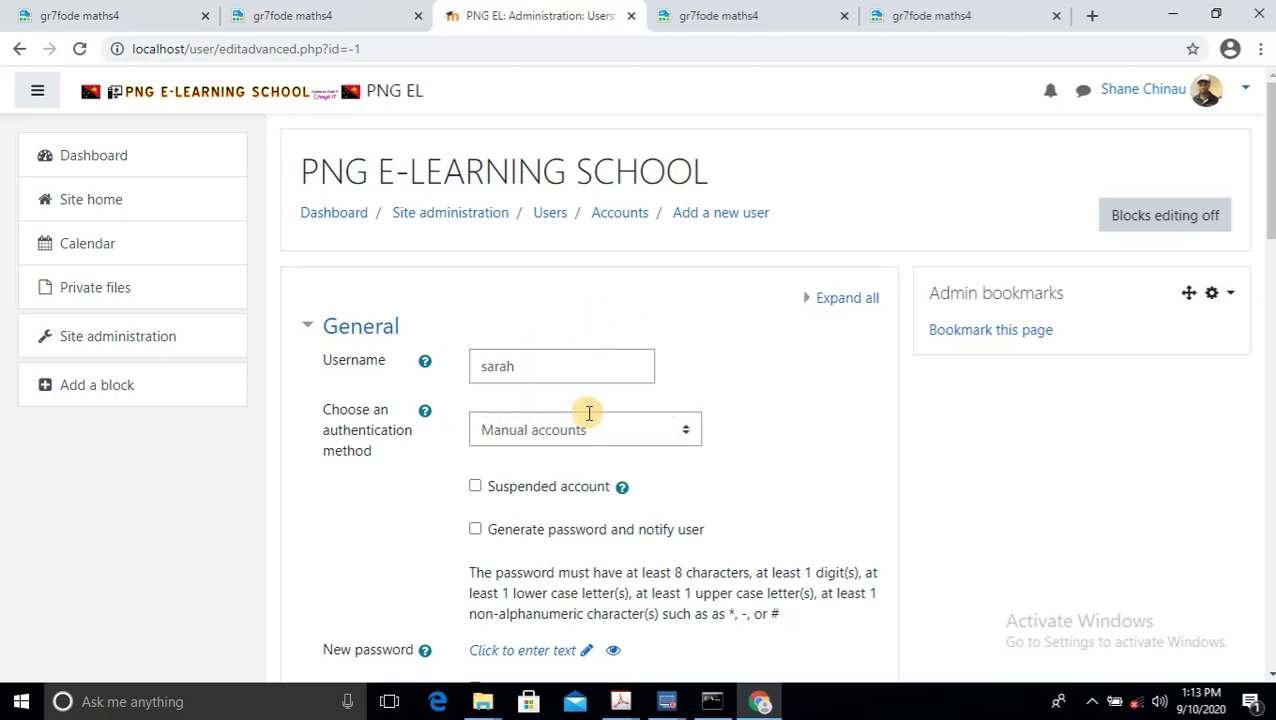
{"action": "scroll", "coordinate": [587, 411], "scroll_direction": "down", "scroll_amount": 3}
{"action": "left_click", "coordinate": [557, 452]}
{"action": "key", "text": "Tab"}
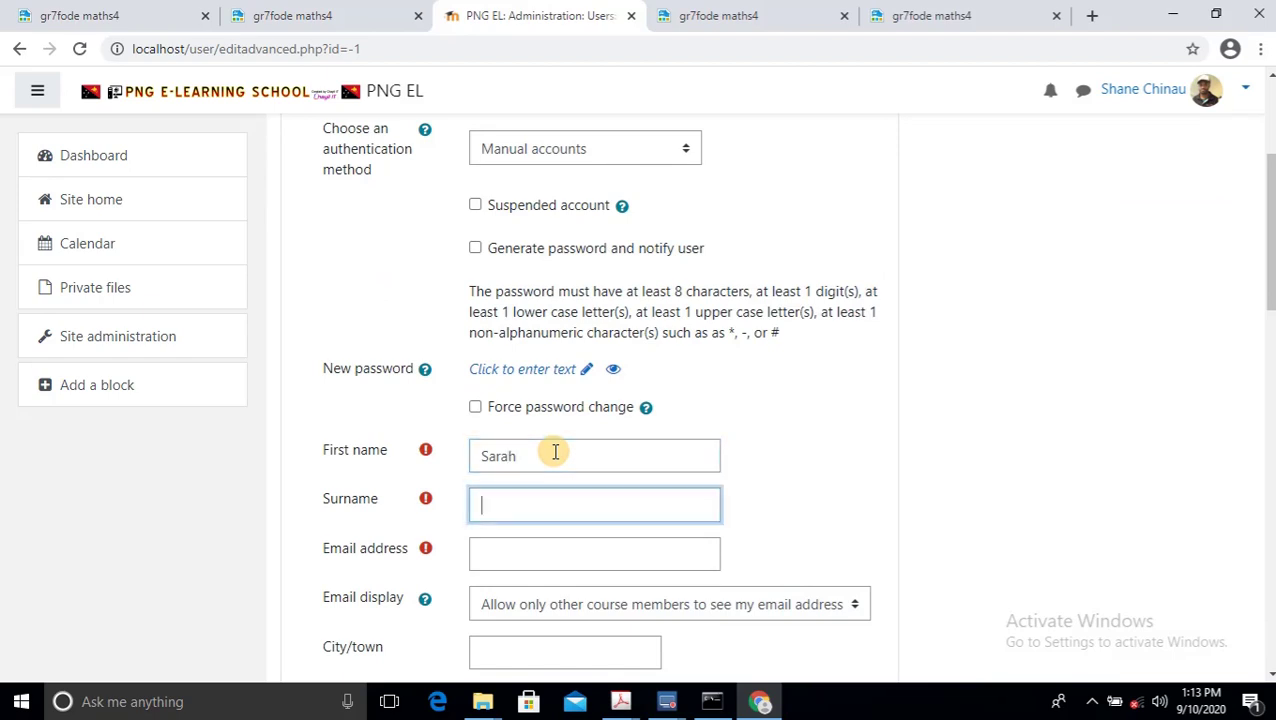
{"action": "left_click", "coordinate": [522, 566]}
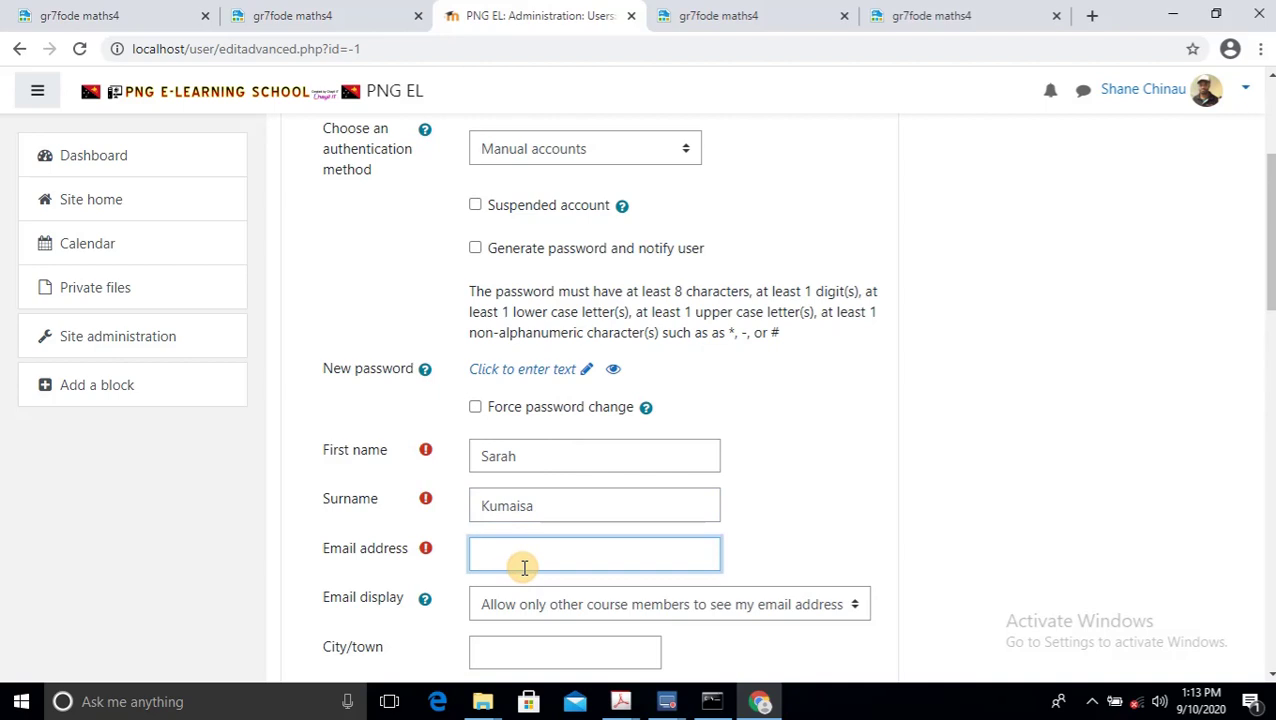
- Enter Lae as the city/town and choose Papua New Guinea from the country list
{"action": "scroll", "coordinate": [541, 592], "scroll_direction": "down", "scroll_amount": 2}
{"action": "left_click", "coordinate": [548, 466]}
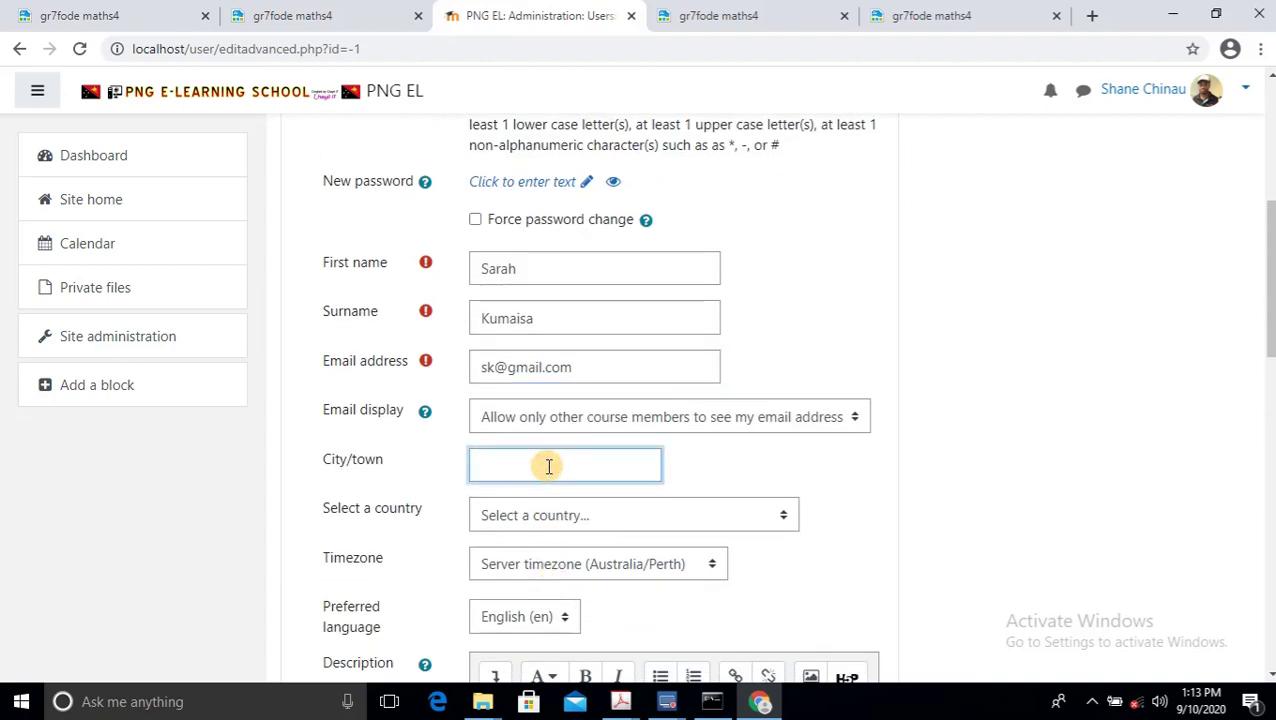
{"action": "type", "text": "Lae"}
{"action": "left_click", "coordinate": [550, 515]}
{"action": "scroll", "coordinate": [561, 422], "scroll_direction": "down", "scroll_amount": 5}
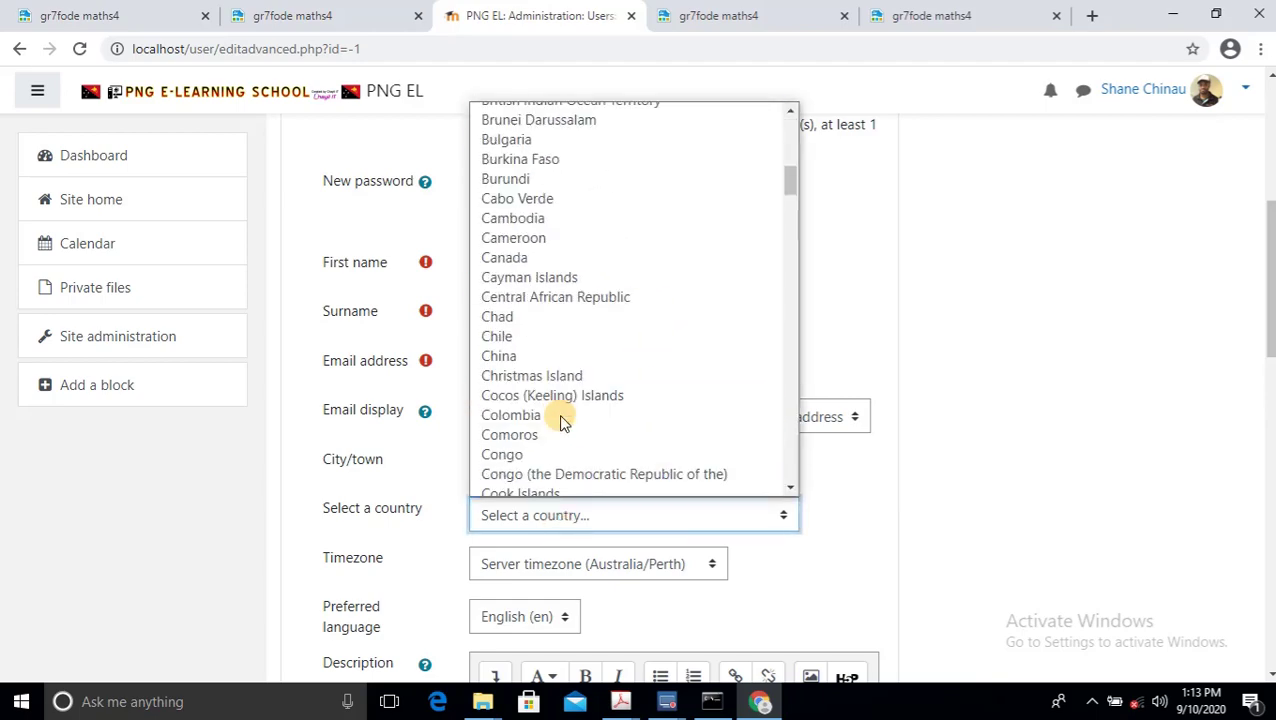
{"action": "scroll", "coordinate": [561, 422], "scroll_direction": "down", "scroll_amount": 15}
{"action": "scroll", "coordinate": [593, 310], "scroll_direction": "up", "scroll_amount": 7}
{"action": "scroll", "coordinate": [595, 302], "scroll_direction": "down", "scroll_amount": 14}
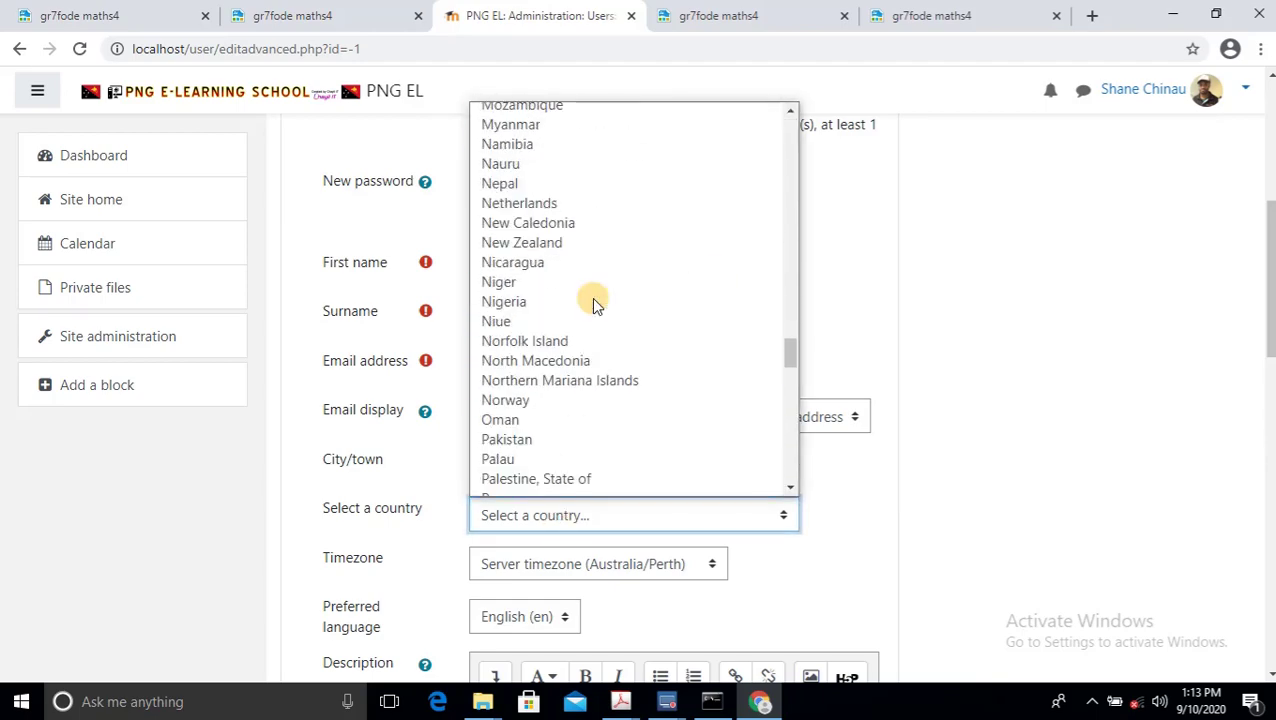
{"action": "scroll", "coordinate": [588, 300], "scroll_direction": "down", "scroll_amount": 10}
{"action": "scroll", "coordinate": [576, 245], "scroll_direction": "up", "scroll_amount": 6}
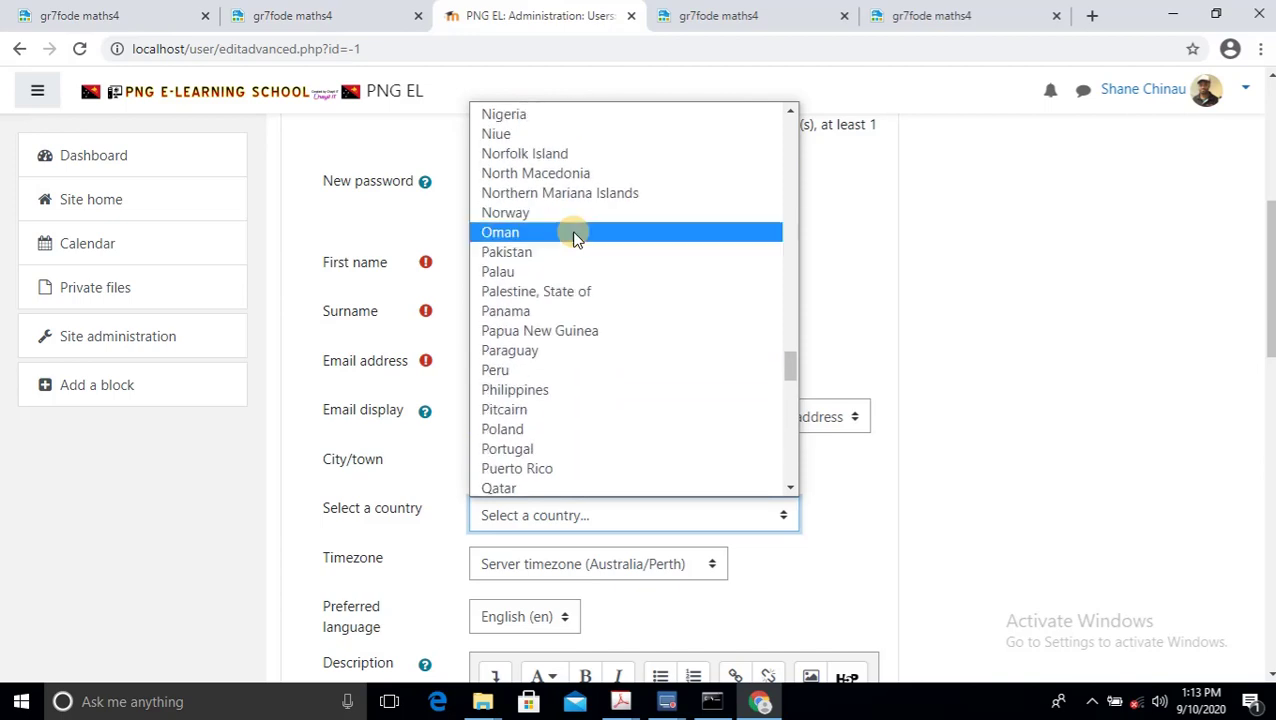
{"action": "left_click", "coordinate": [573, 328]}
{"action": "scroll", "coordinate": [576, 538], "scroll_direction": "down", "scroll_amount": 1}
{"action": "scroll", "coordinate": [550, 525], "scroll_direction": "down", "scroll_amount": 7}
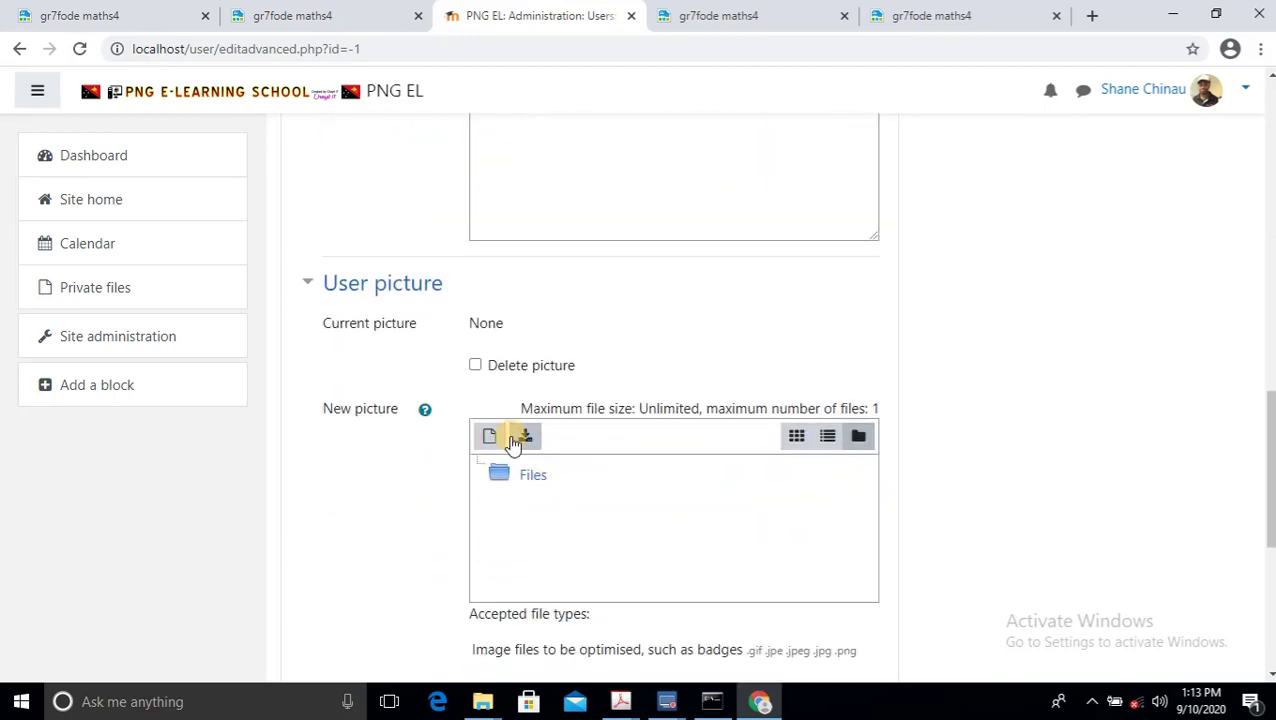
- Upload sara.png as the new user's picture, then activate the New password field
{"action": "left_click", "coordinate": [490, 440]}
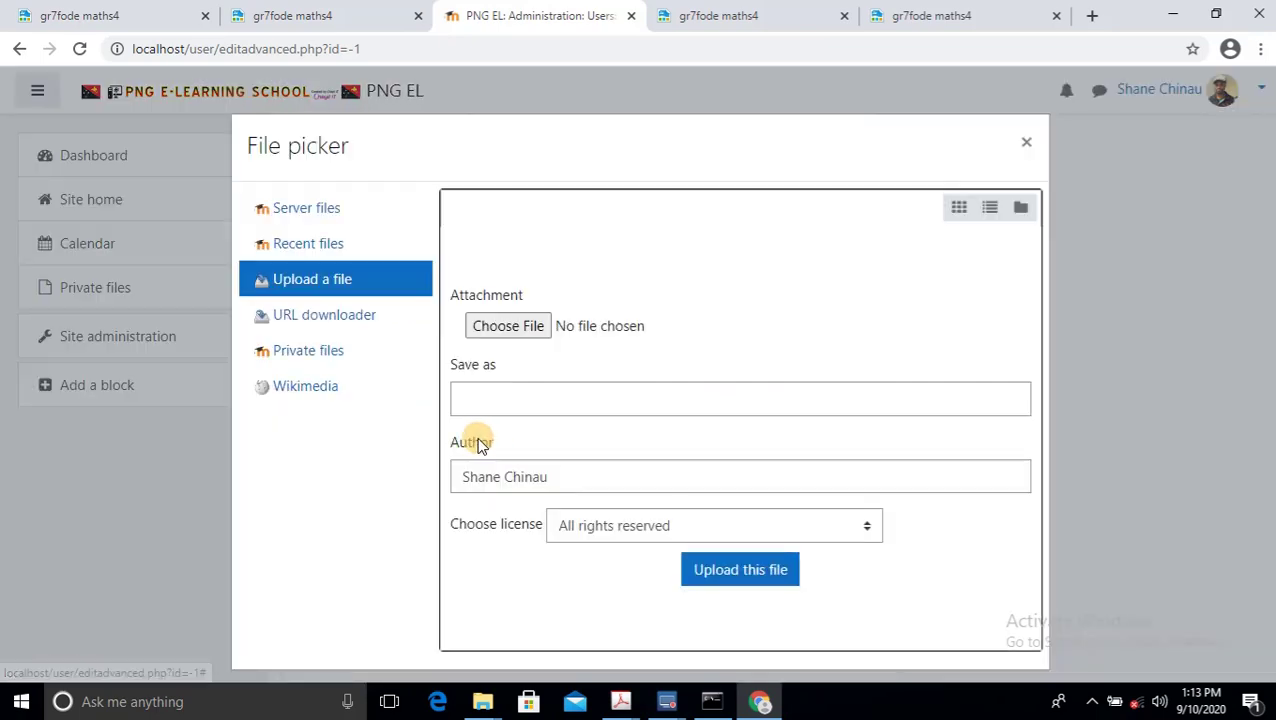
{"action": "left_click", "coordinate": [490, 328]}
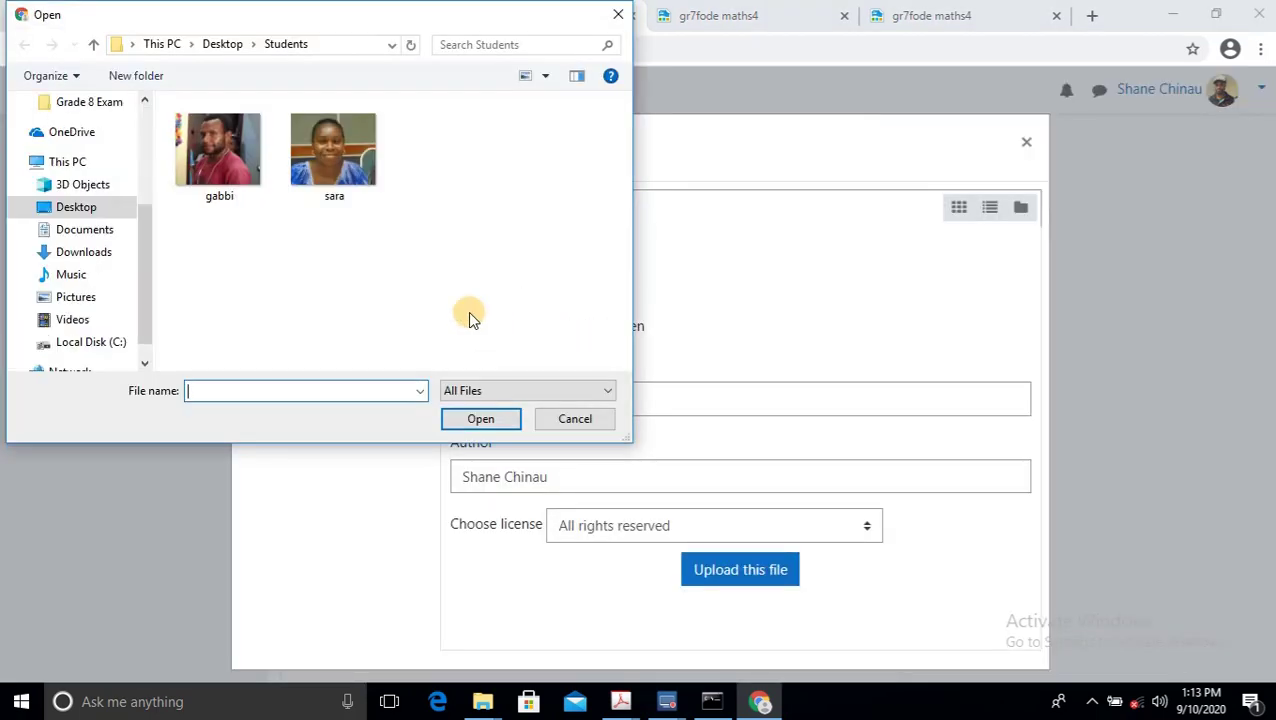
{"action": "left_click", "coordinate": [330, 172]}
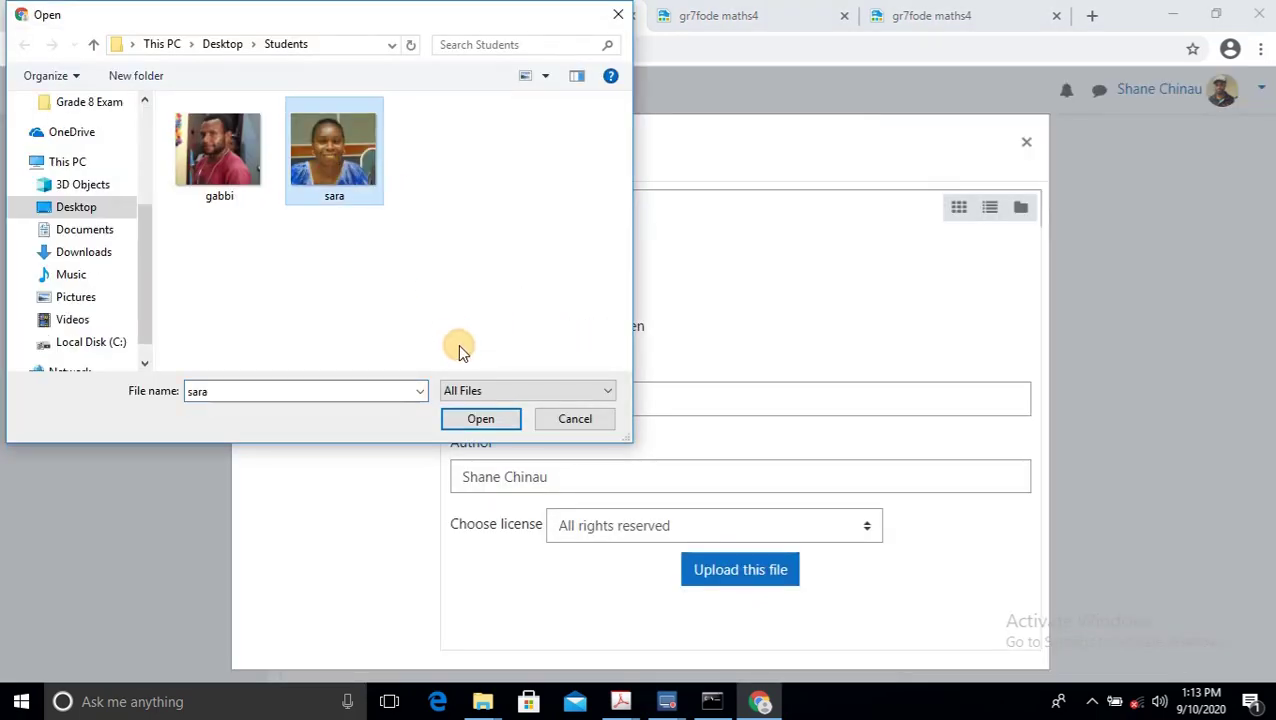
{"action": "left_click", "coordinate": [480, 419]}
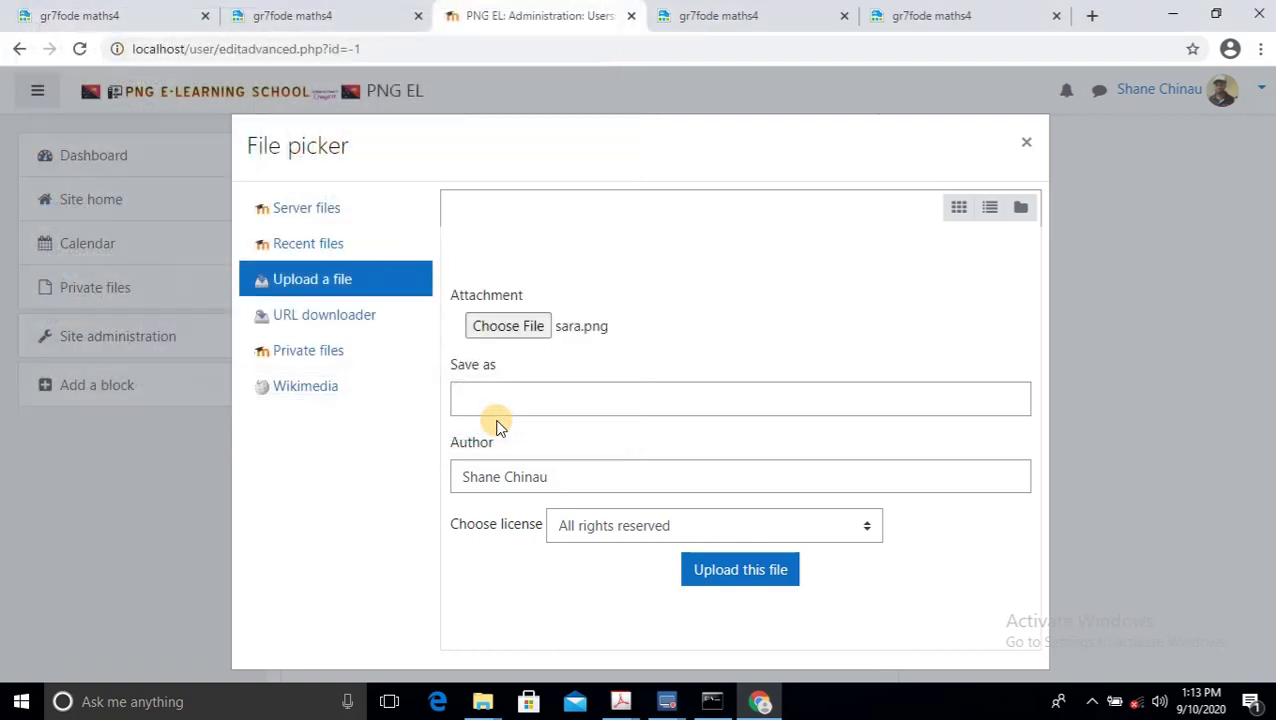
{"action": "left_click", "coordinate": [740, 569]}
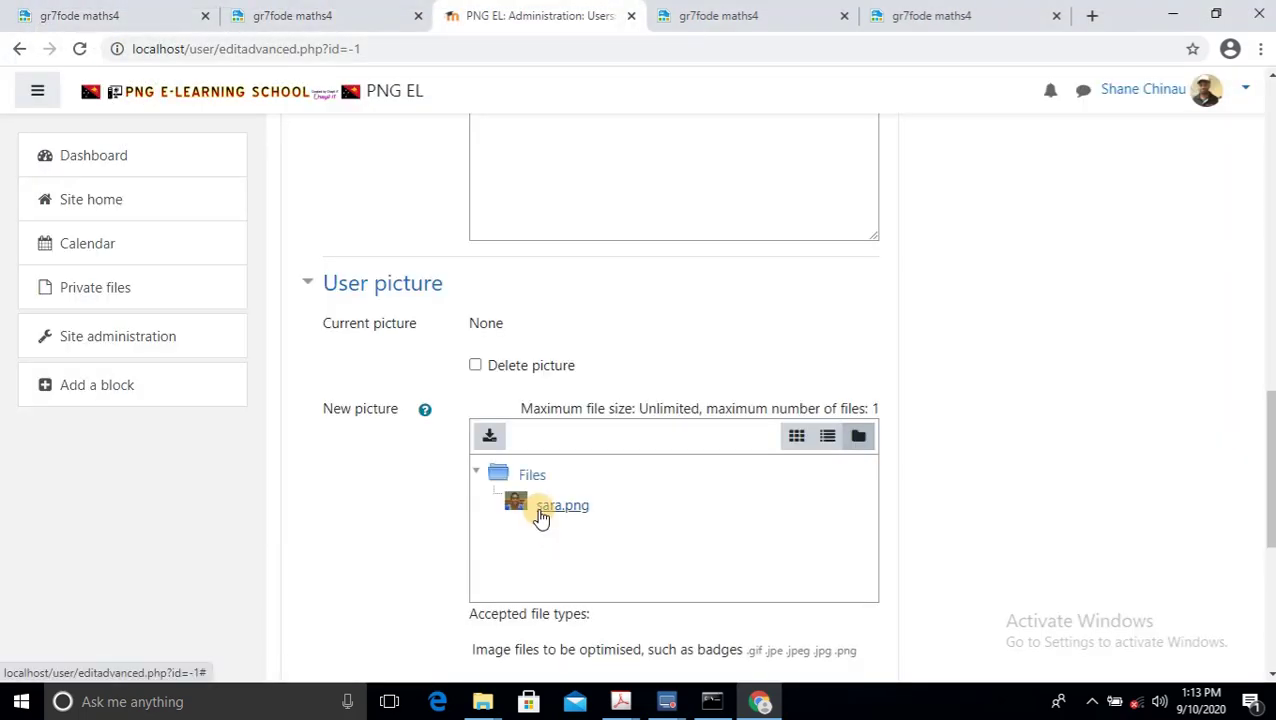
{"action": "scroll", "coordinate": [540, 515], "scroll_direction": "up", "scroll_amount": 10}
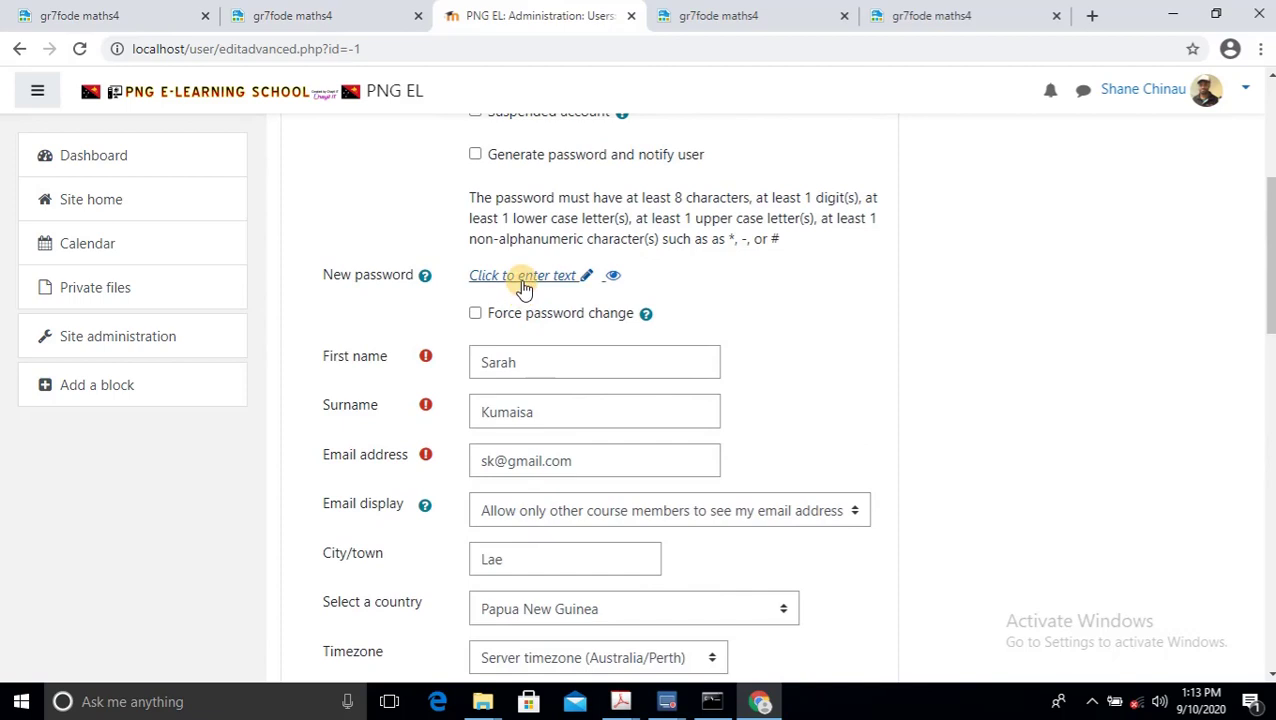
{"action": "left_click", "coordinate": [523, 284]}
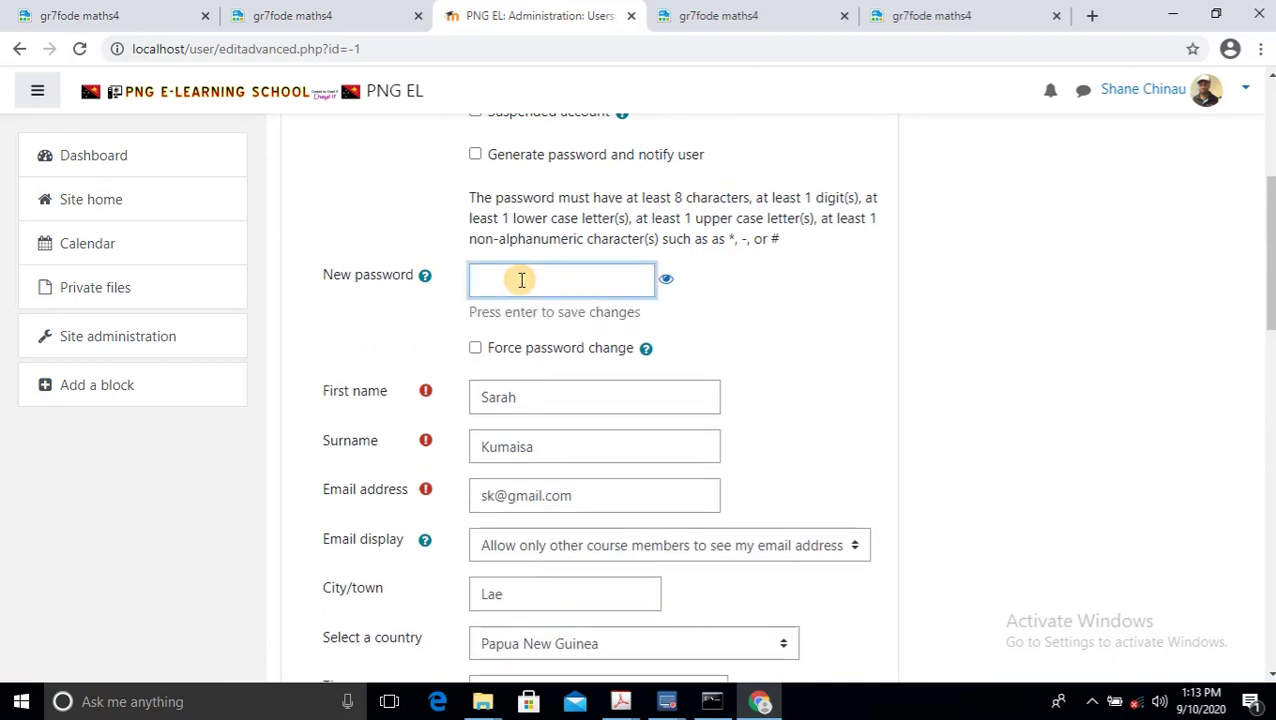
- Paste the account password, verify it with the show/hide toggle, and create the user
{"action": "key", "text": "ctrl+v"}
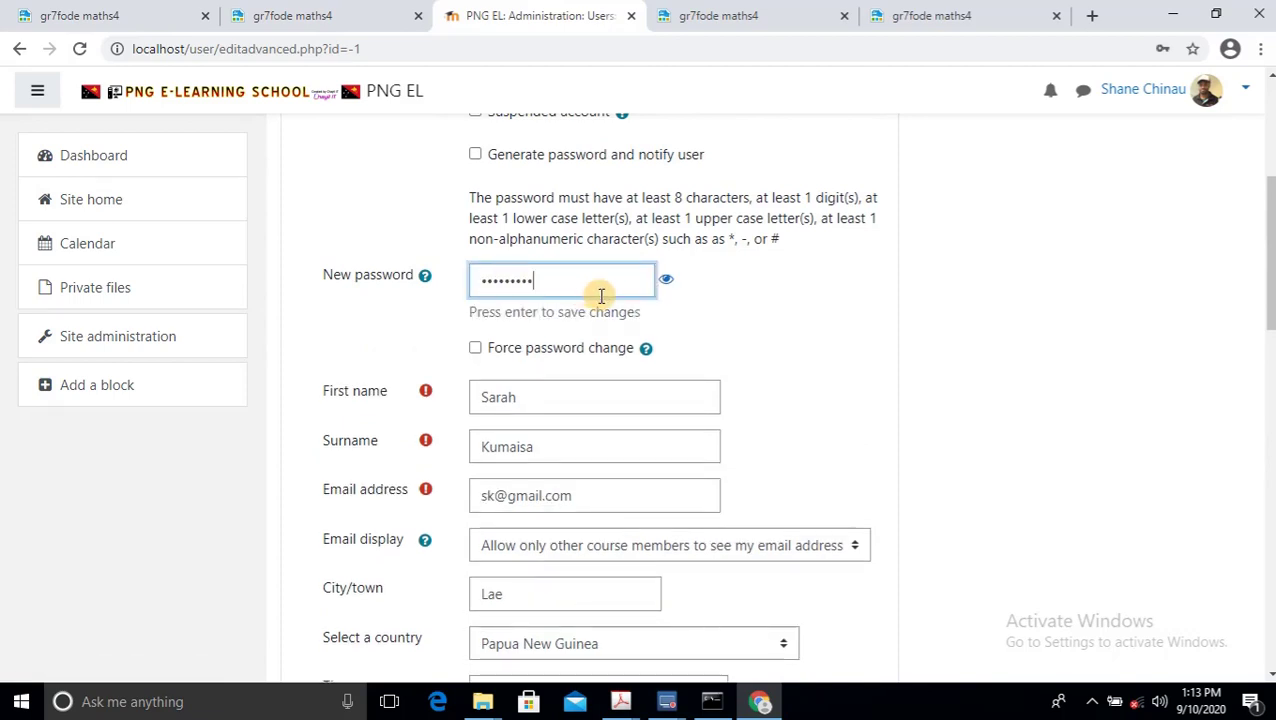
{"action": "left_click", "coordinate": [666, 283]}
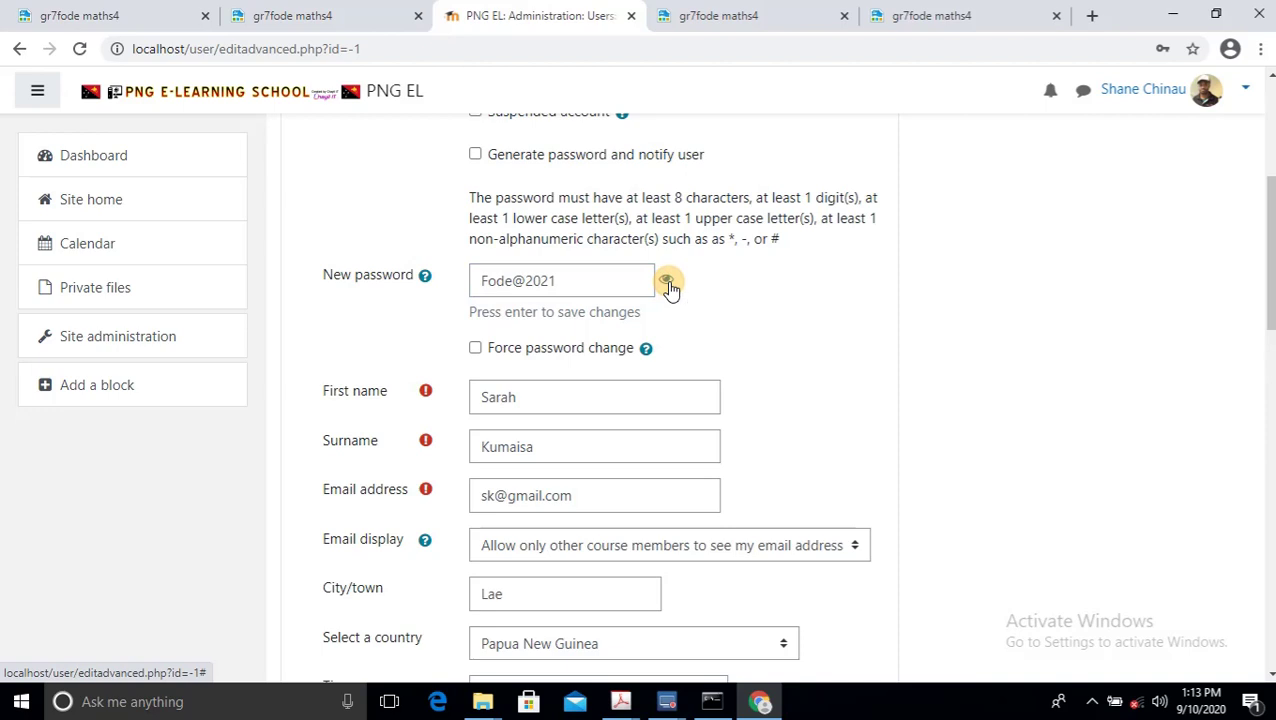
{"action": "left_click", "coordinate": [666, 283]}
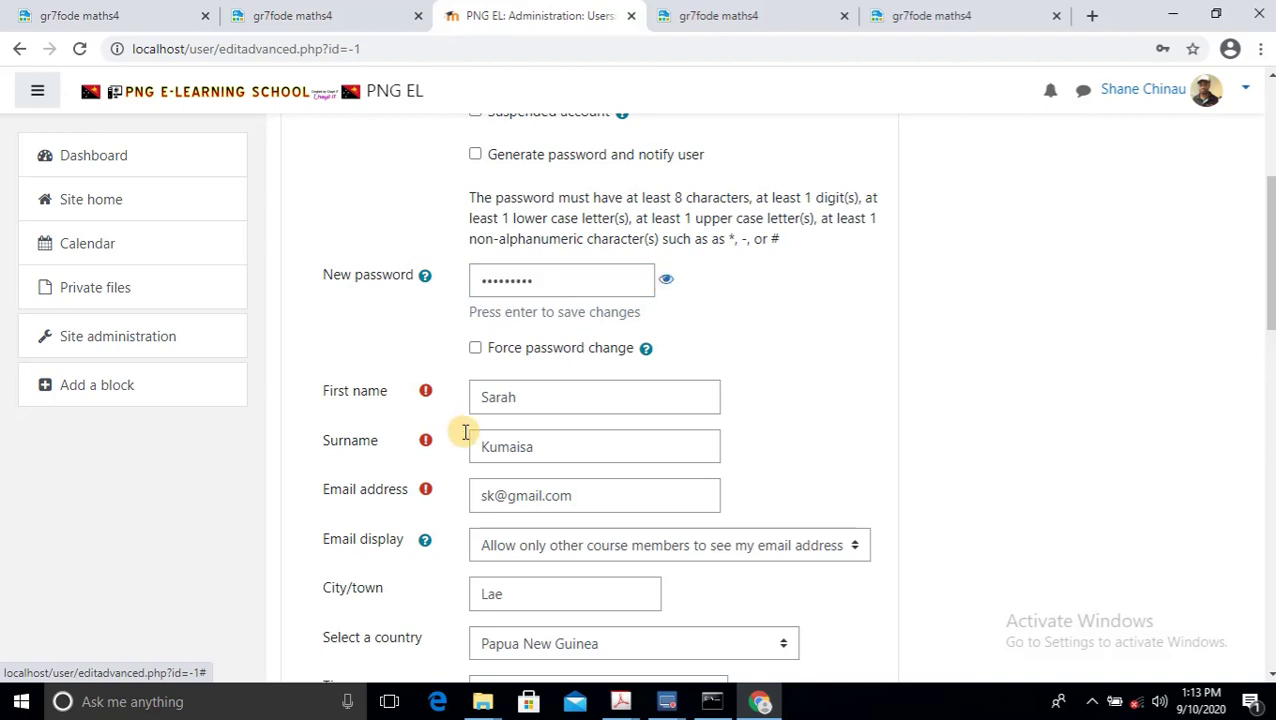
{"action": "scroll", "coordinate": [536, 570], "scroll_direction": "down", "scroll_amount": 15}
{"action": "scroll", "coordinate": [536, 576], "scroll_direction": "down", "scroll_amount": 3}
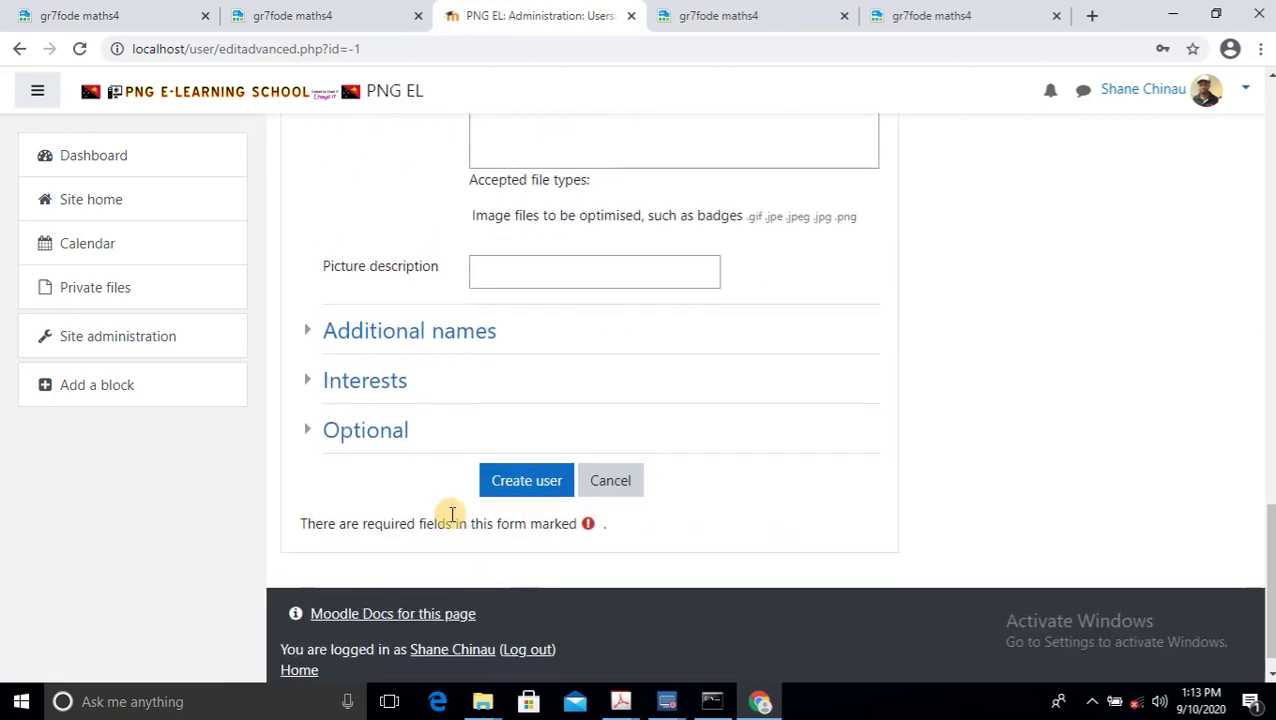
{"action": "left_click", "coordinate": [500, 486]}
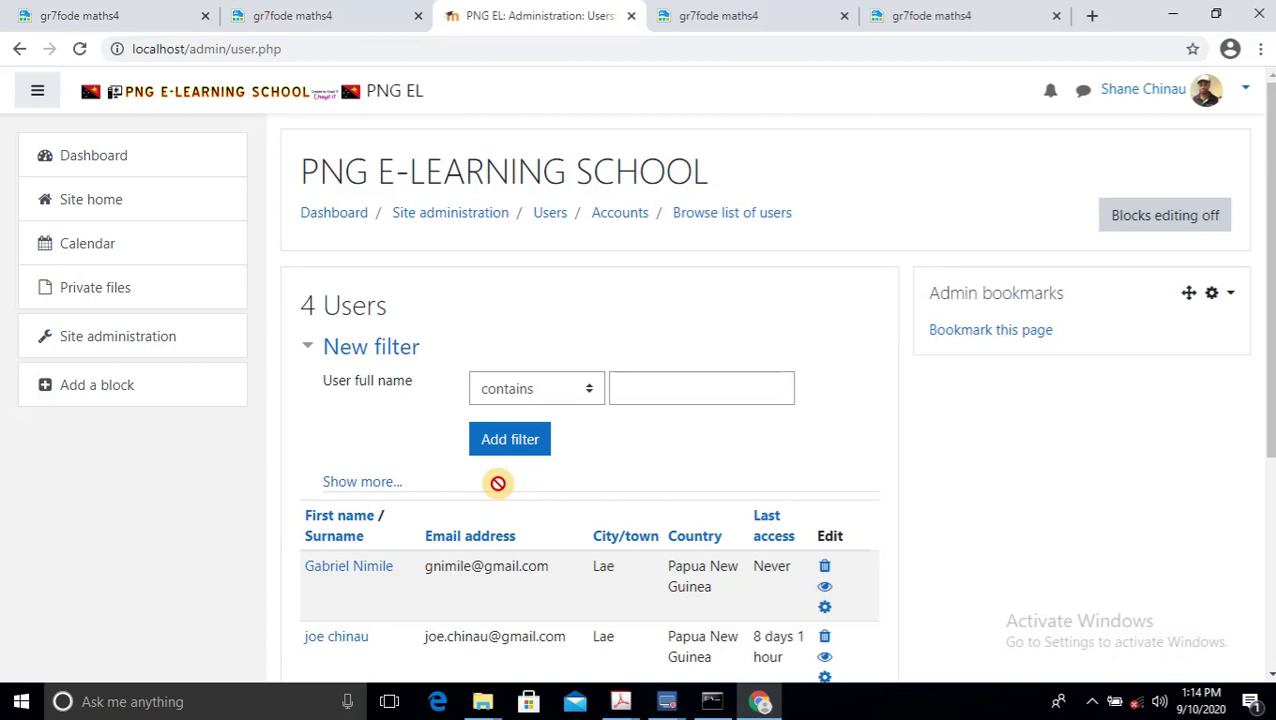
{"action": "scroll", "coordinate": [498, 483], "scroll_direction": "down", "scroll_amount": 1}
- Open the first listed student's public profile from the Browse list of users
{"action": "scroll", "coordinate": [498, 483], "scroll_direction": "down", "scroll_amount": 2}
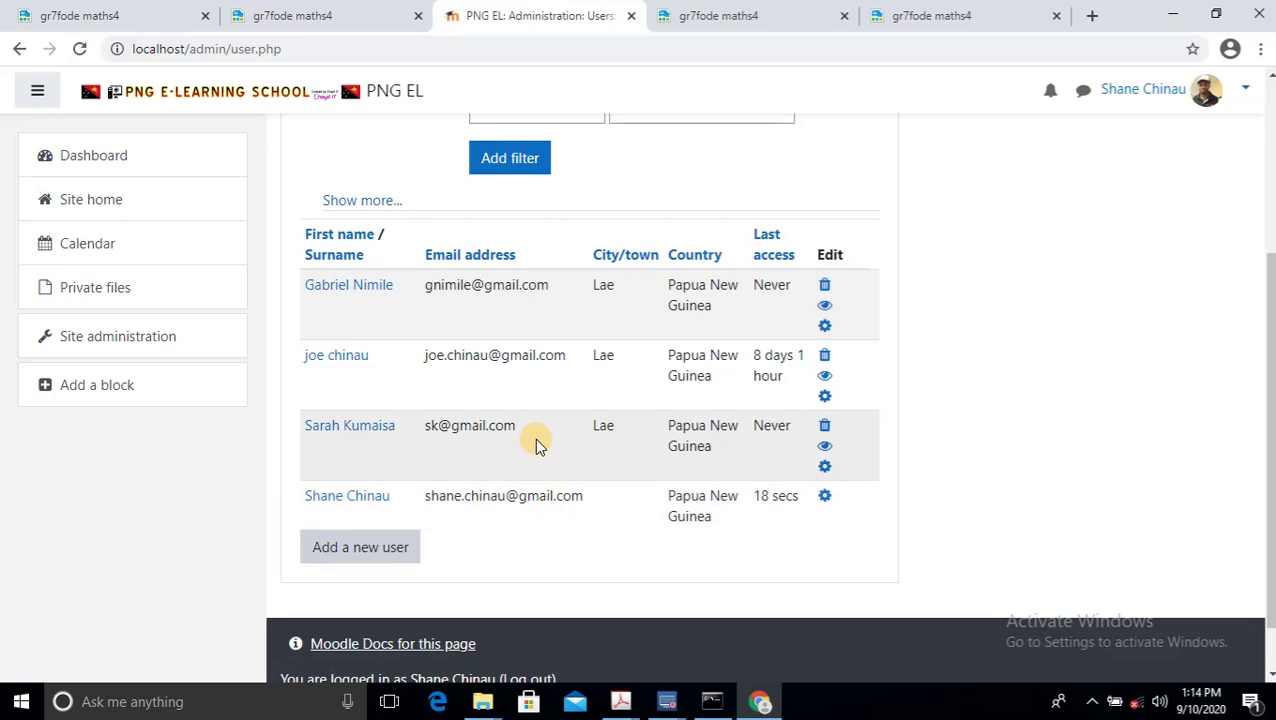
{"action": "left_click", "coordinate": [360, 290]}
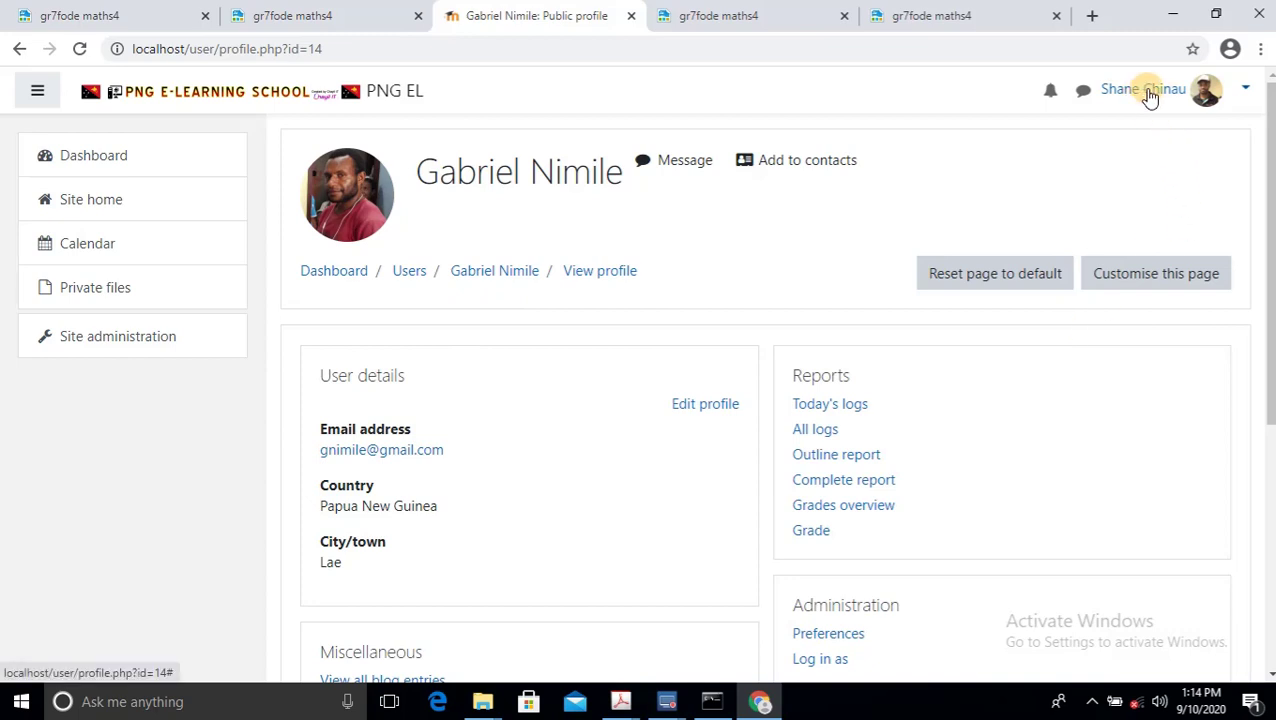
- Send this user the message 'Hello👍 and welcome', fixing the typo and adding a thumbs-up emoji
{"action": "left_click", "coordinate": [688, 163]}
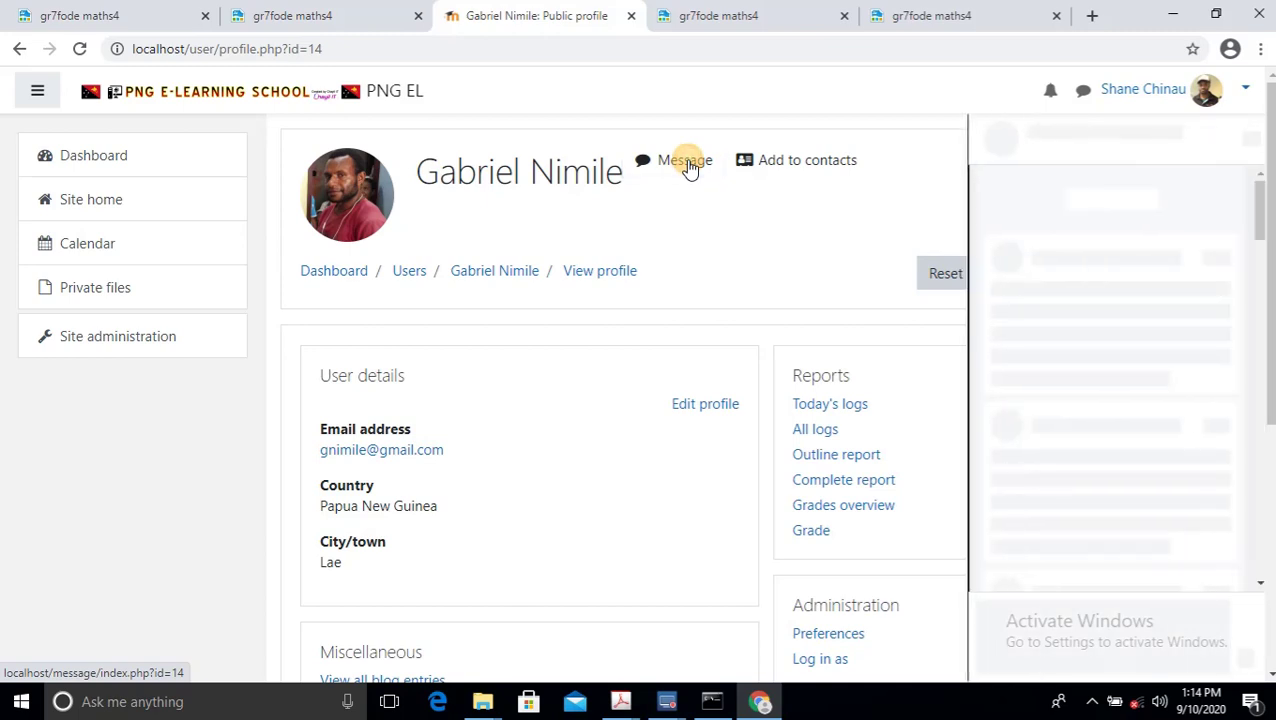
{"action": "left_click", "coordinate": [1066, 620]}
{"action": "type", "text": "Hellow and welcome"}
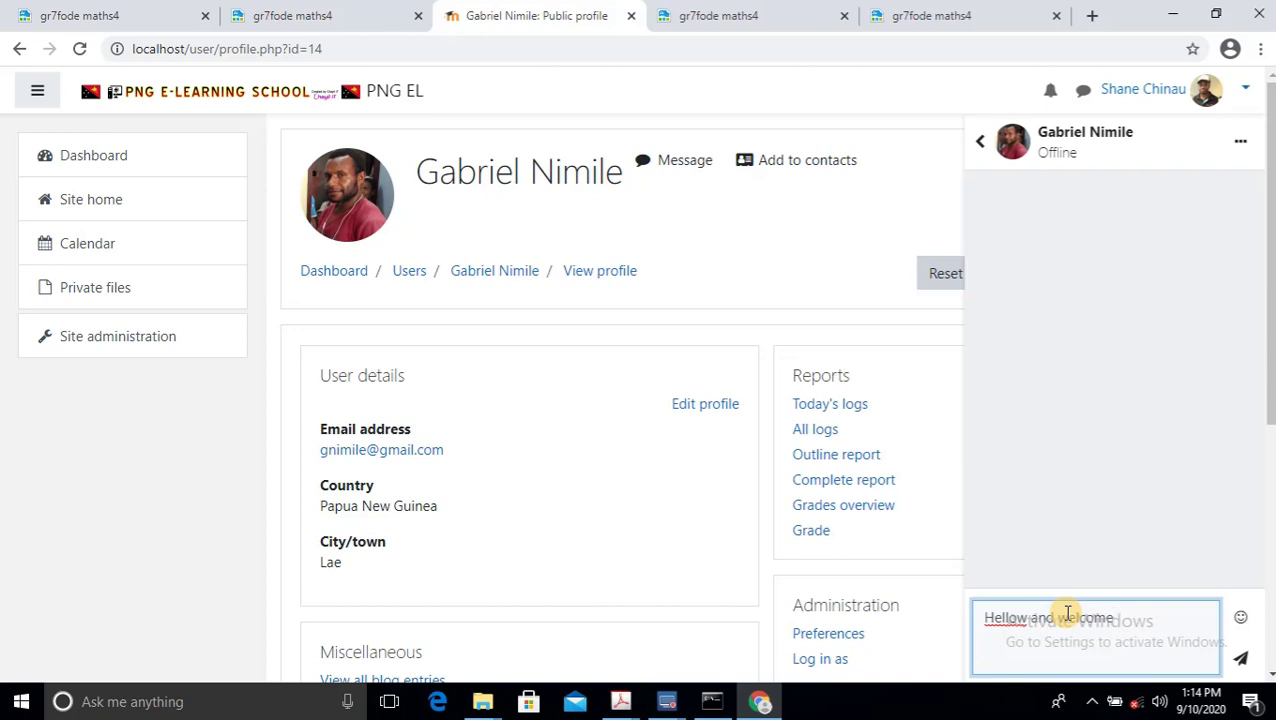
{"action": "left_click", "coordinate": [1030, 620]}
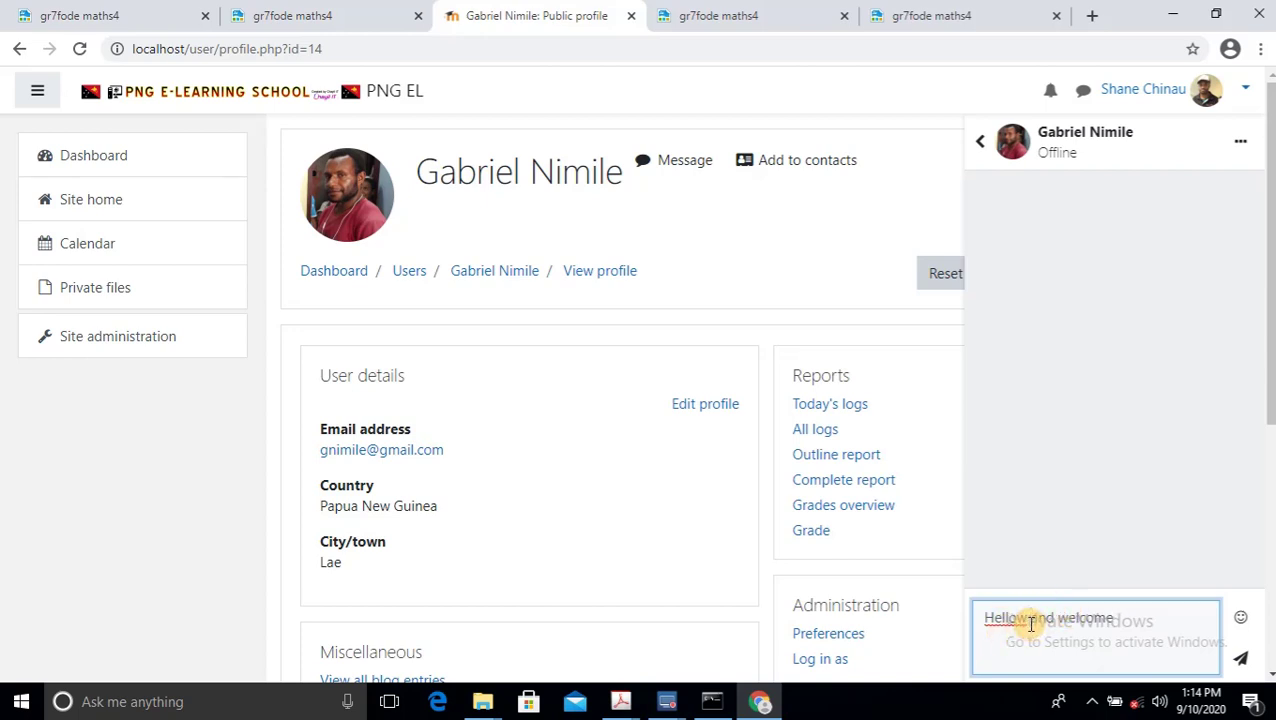
{"action": "key", "text": "BackSpace"}
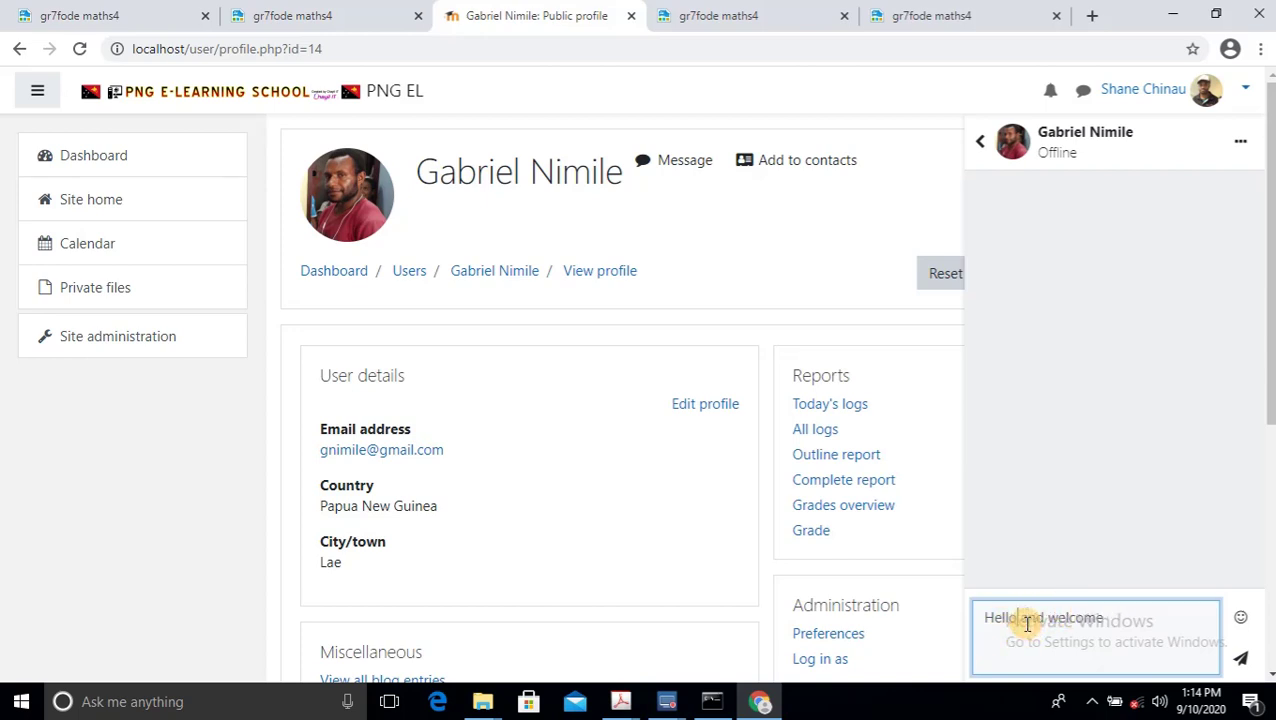
{"action": "left_click", "coordinate": [1240, 617]}
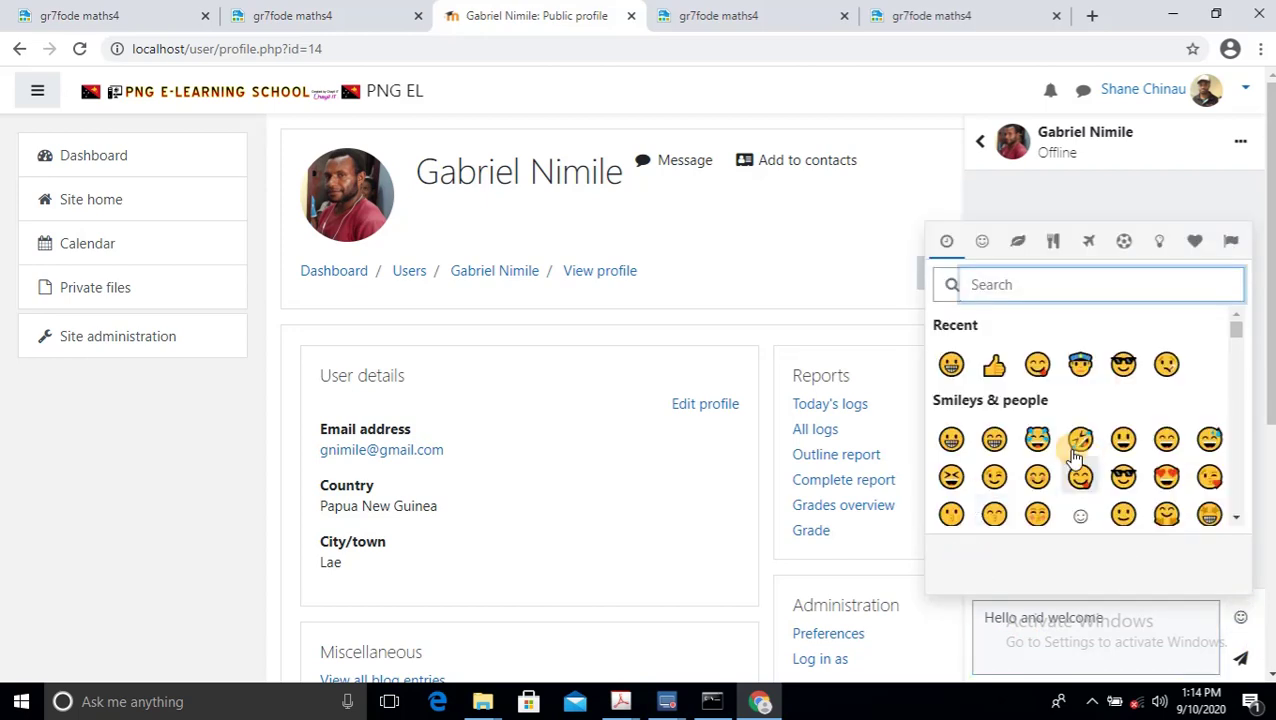
{"action": "left_click", "coordinate": [994, 366]}
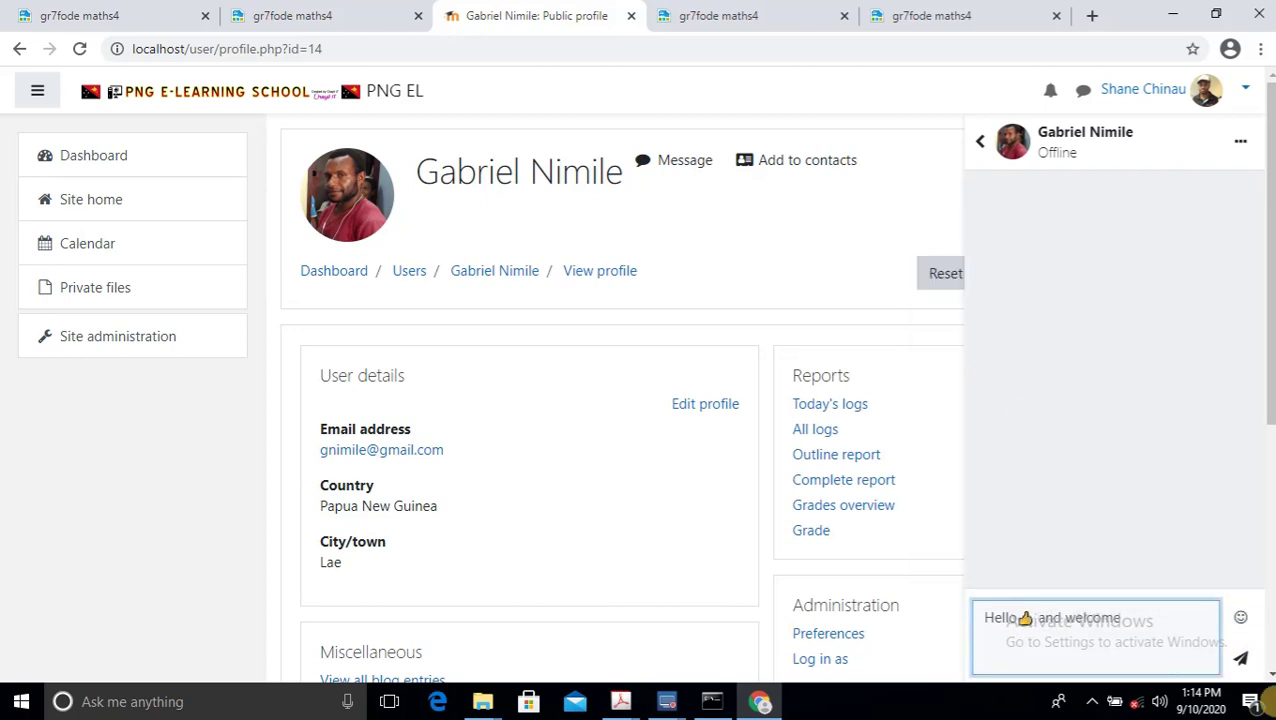
{"action": "left_click", "coordinate": [1240, 658]}
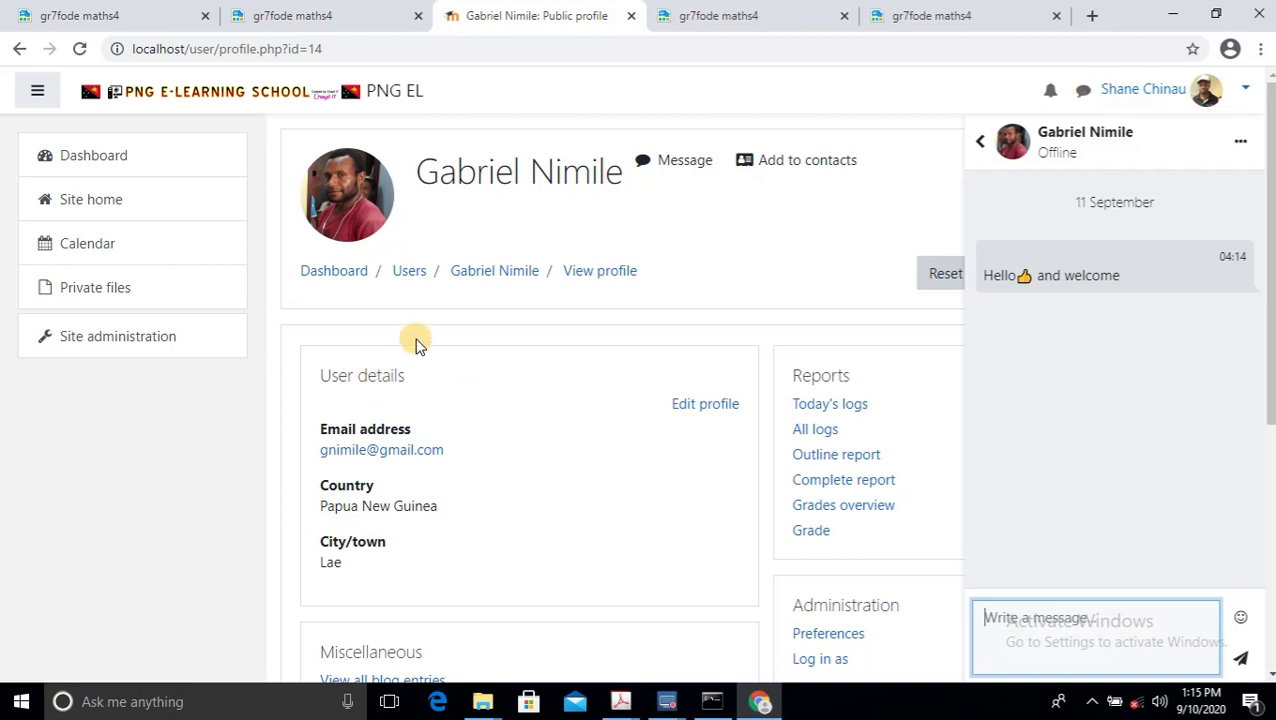
- Go to the site's Participants list via the Users breadcrumb
{"action": "scroll", "coordinate": [324, 438], "scroll_direction": "down", "scroll_amount": 3}
{"action": "scroll", "coordinate": [324, 438], "scroll_direction": "up", "scroll_amount": 3}
{"action": "left_click", "coordinate": [412, 272]}
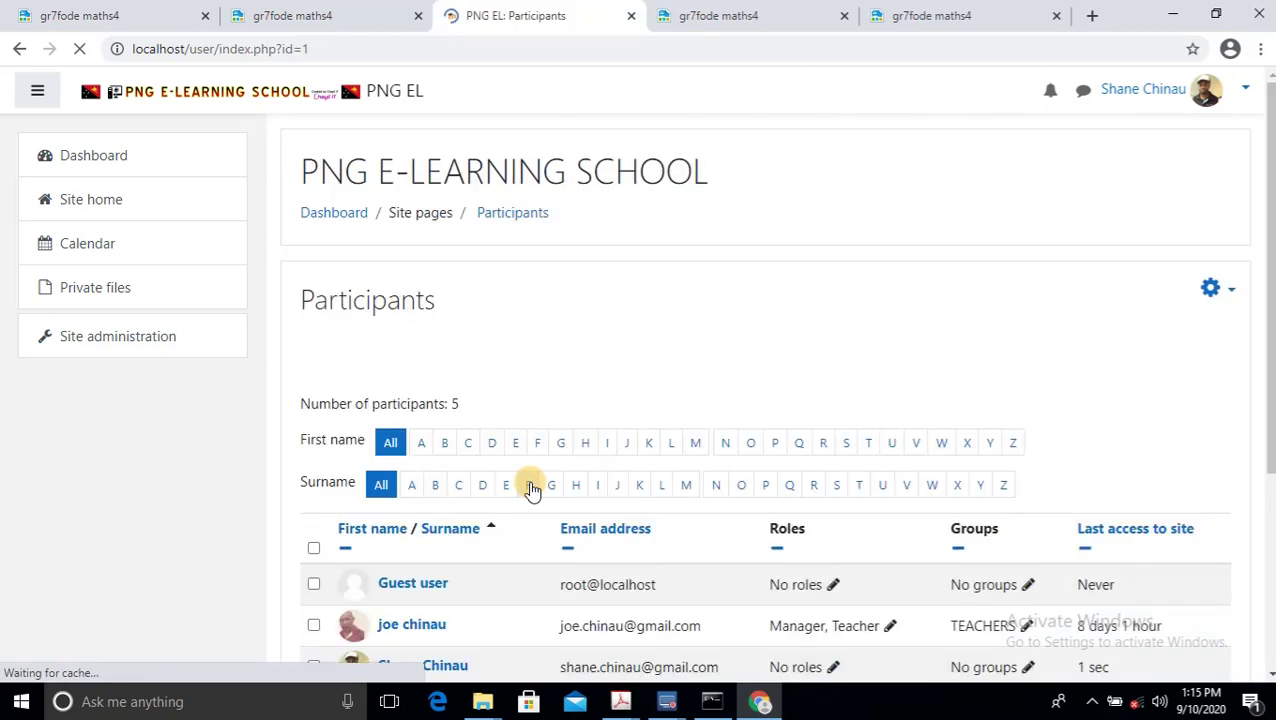
- From the new student's profile, message her as her grade 7 tutor for this semester, ending with a grinning emoji
{"action": "scroll", "coordinate": [527, 488], "scroll_direction": "down", "scroll_amount": 2}
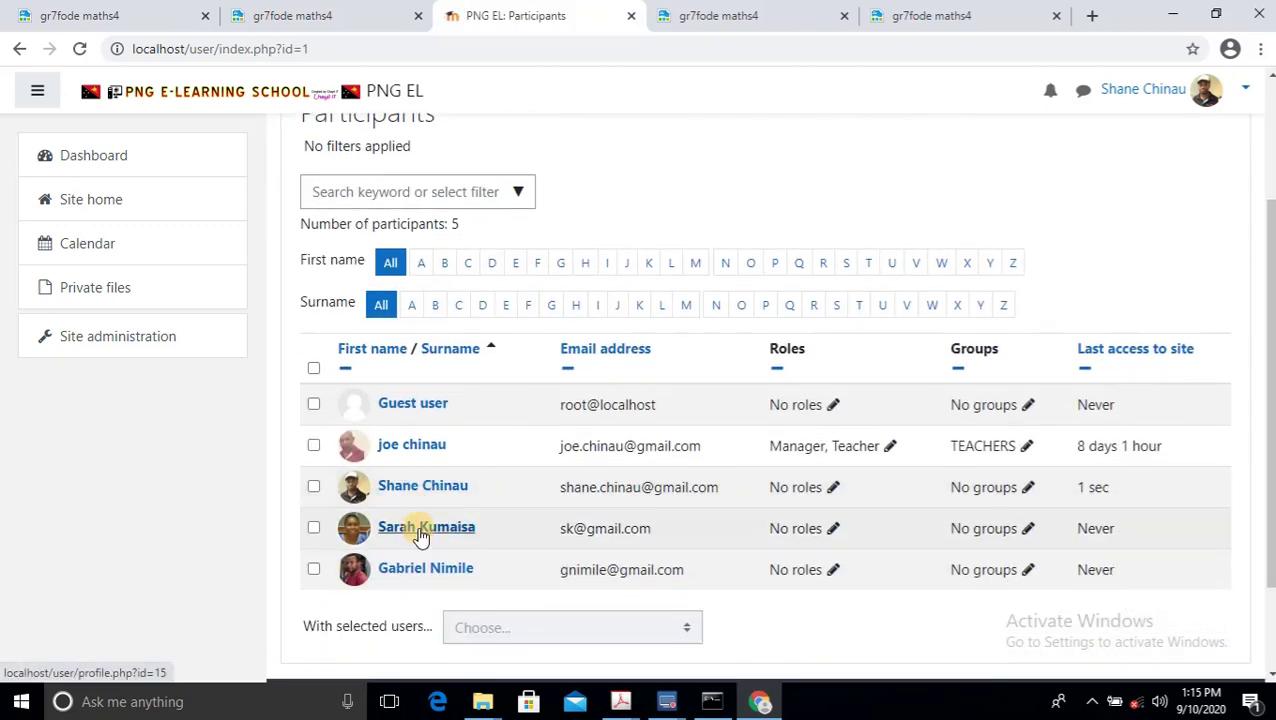
{"action": "left_click", "coordinate": [420, 530]}
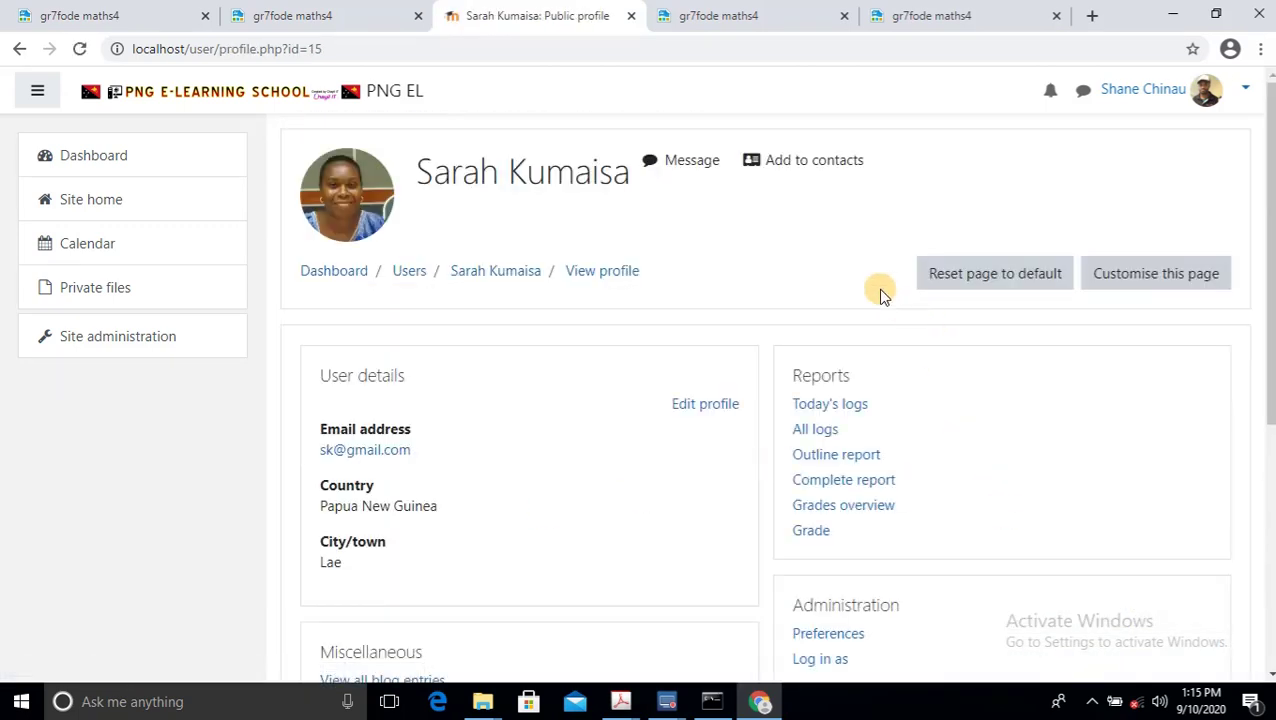
{"action": "left_click", "coordinate": [688, 158]}
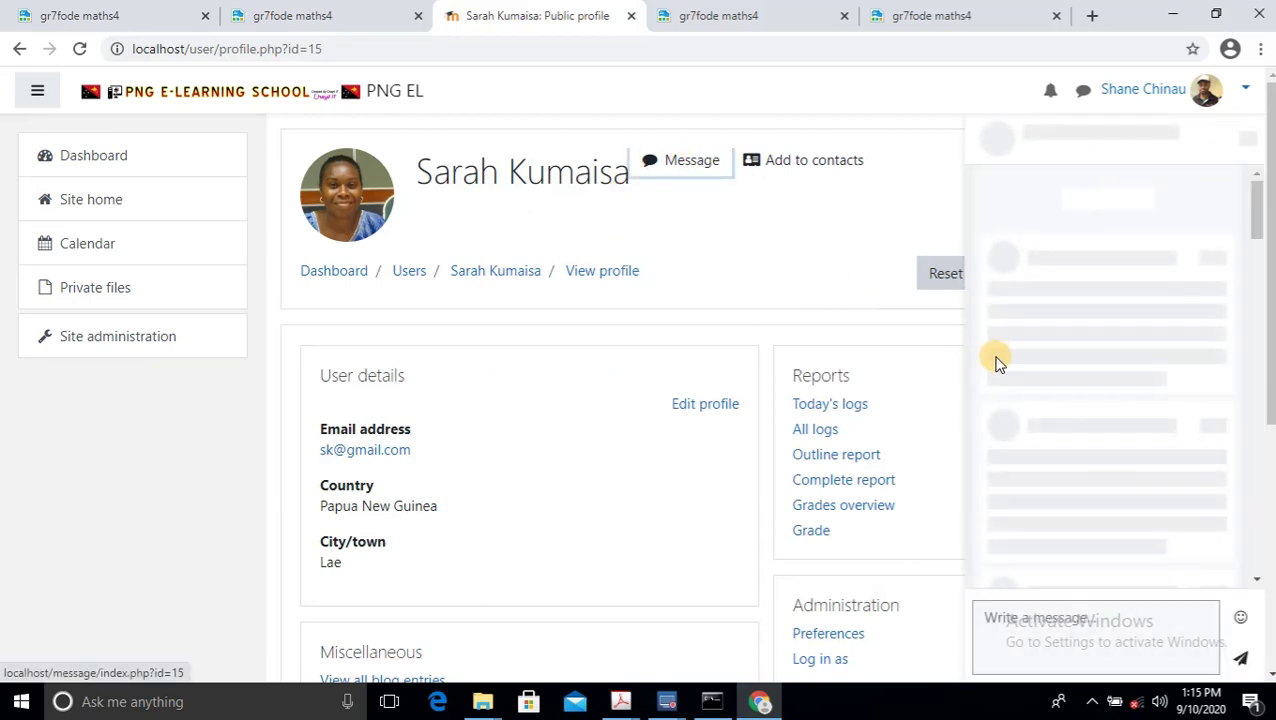
{"action": "left_click", "coordinate": [1083, 630]}
{"action": "type", "text": "H"}
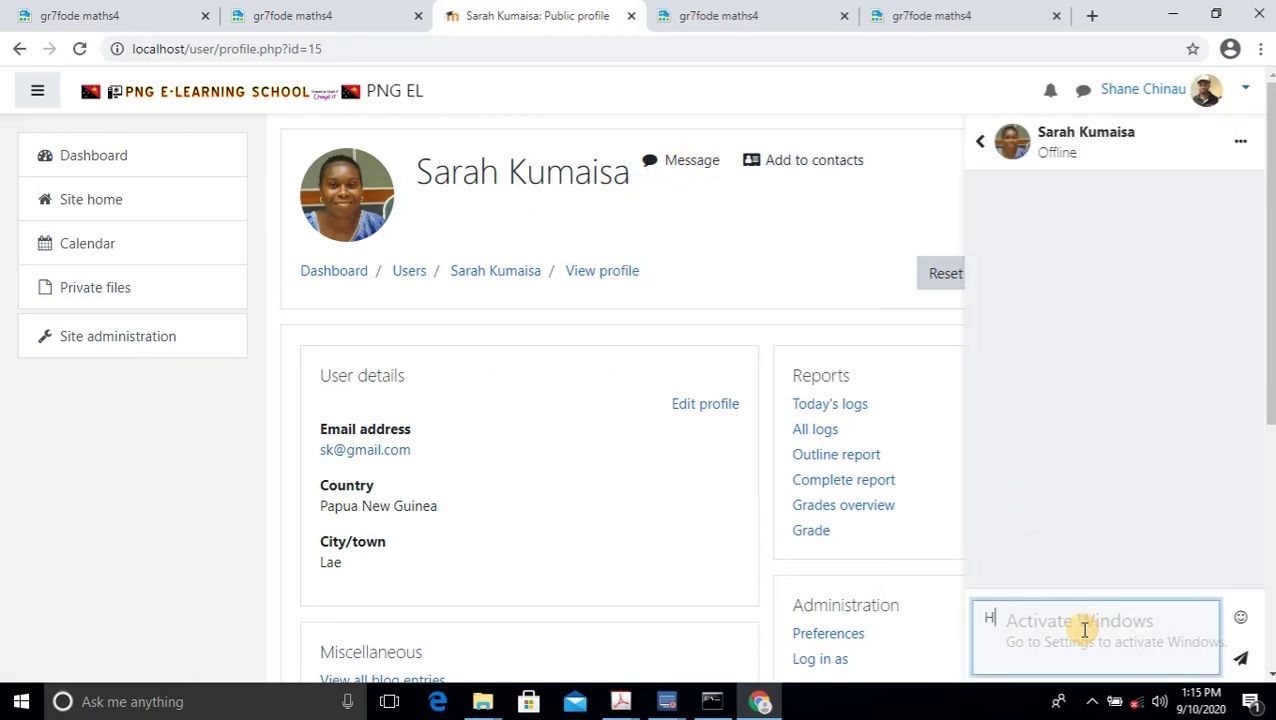
{"action": "type", "text": "i sarah am Mr. Chinau your grade 7 tutor"}
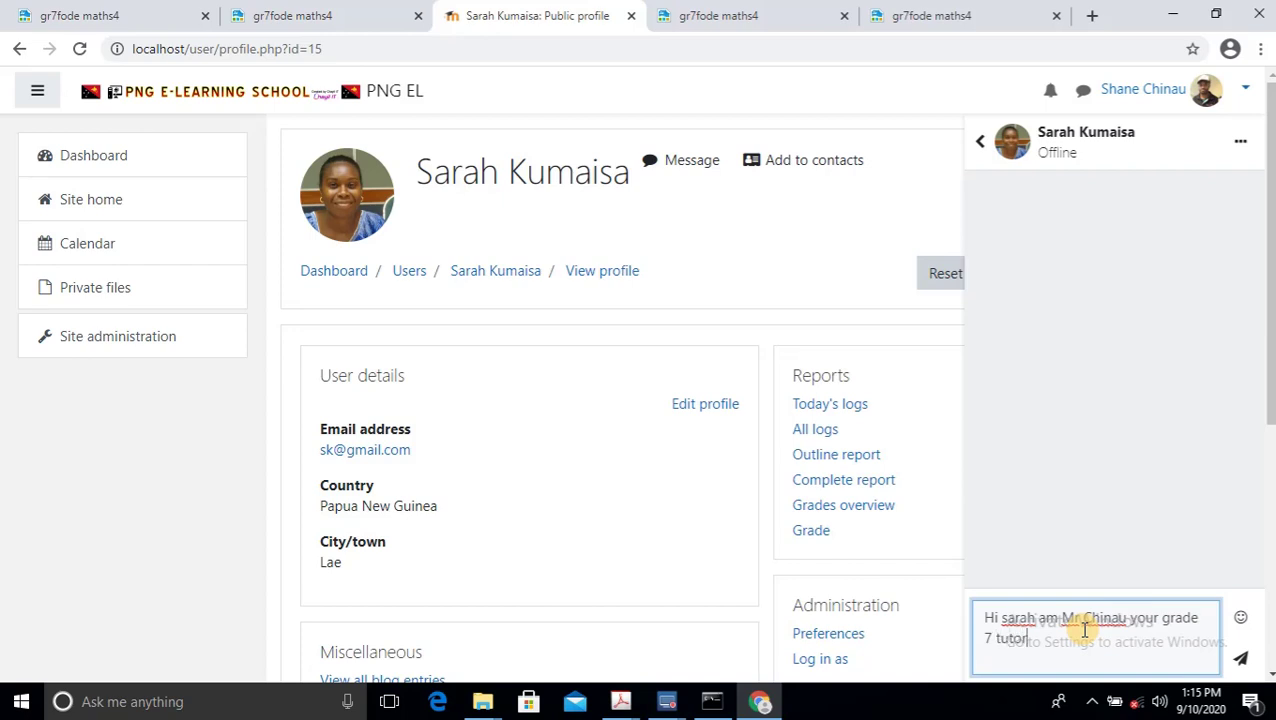
{"action": "type", "text": " for this semester"}
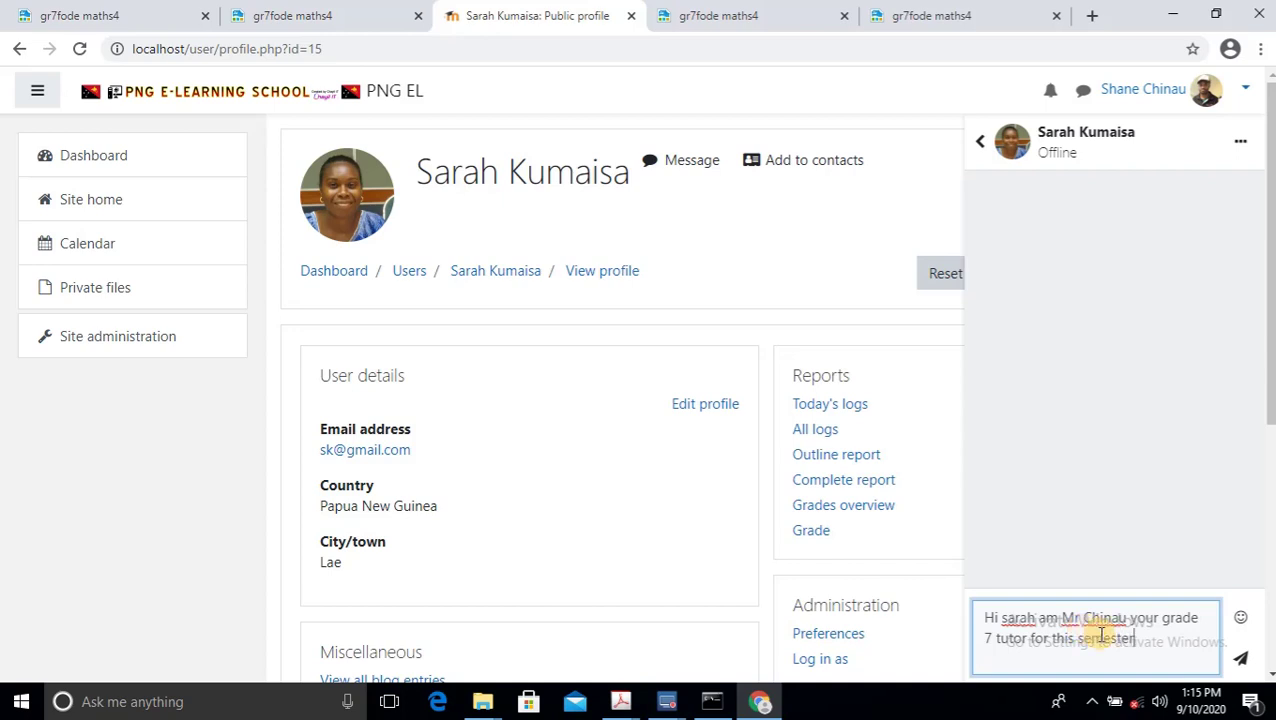
{"action": "left_click", "coordinate": [1240, 617]}
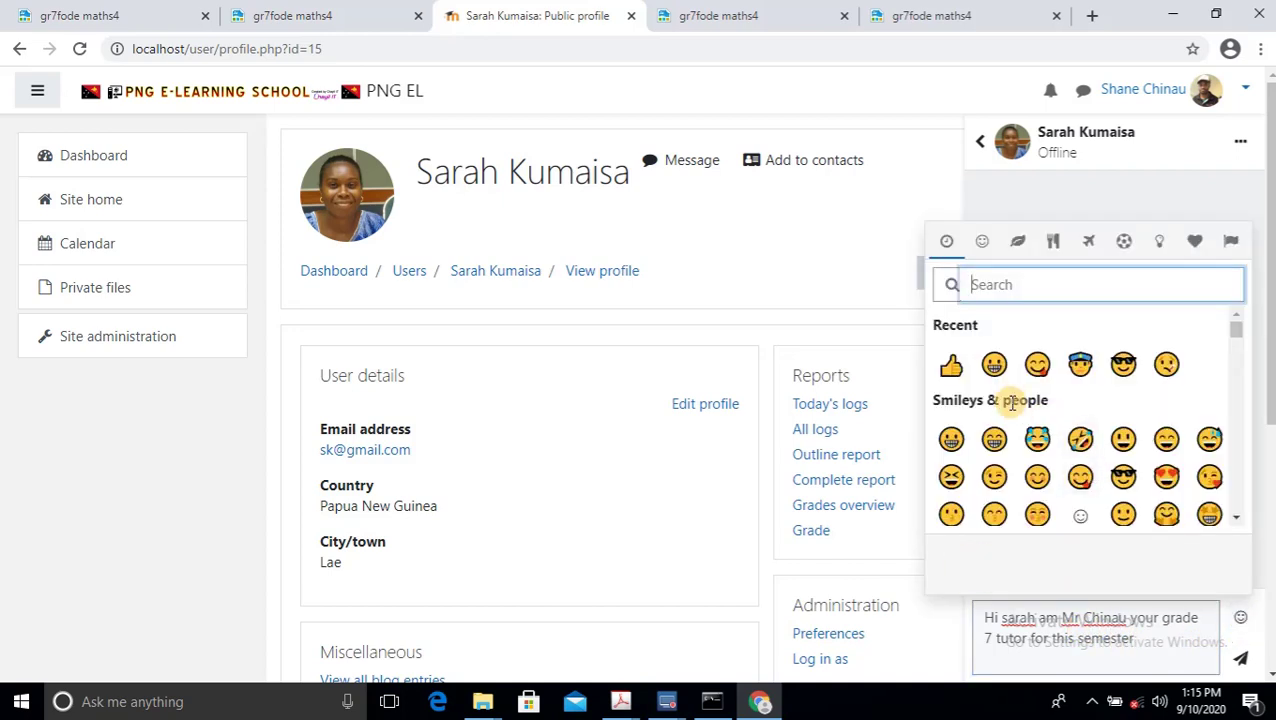
{"action": "left_click", "coordinate": [994, 364]}
{"action": "left_click", "coordinate": [1241, 659]}
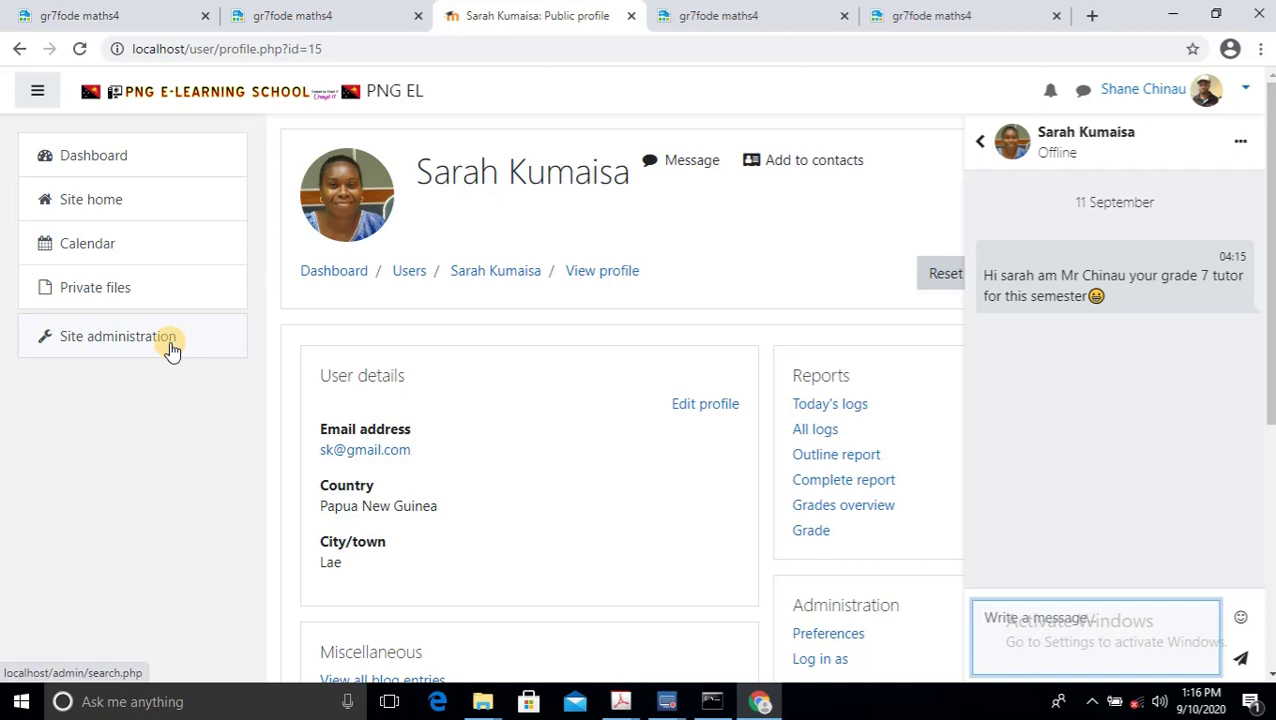
{"action": "left_click", "coordinate": [138, 204]}
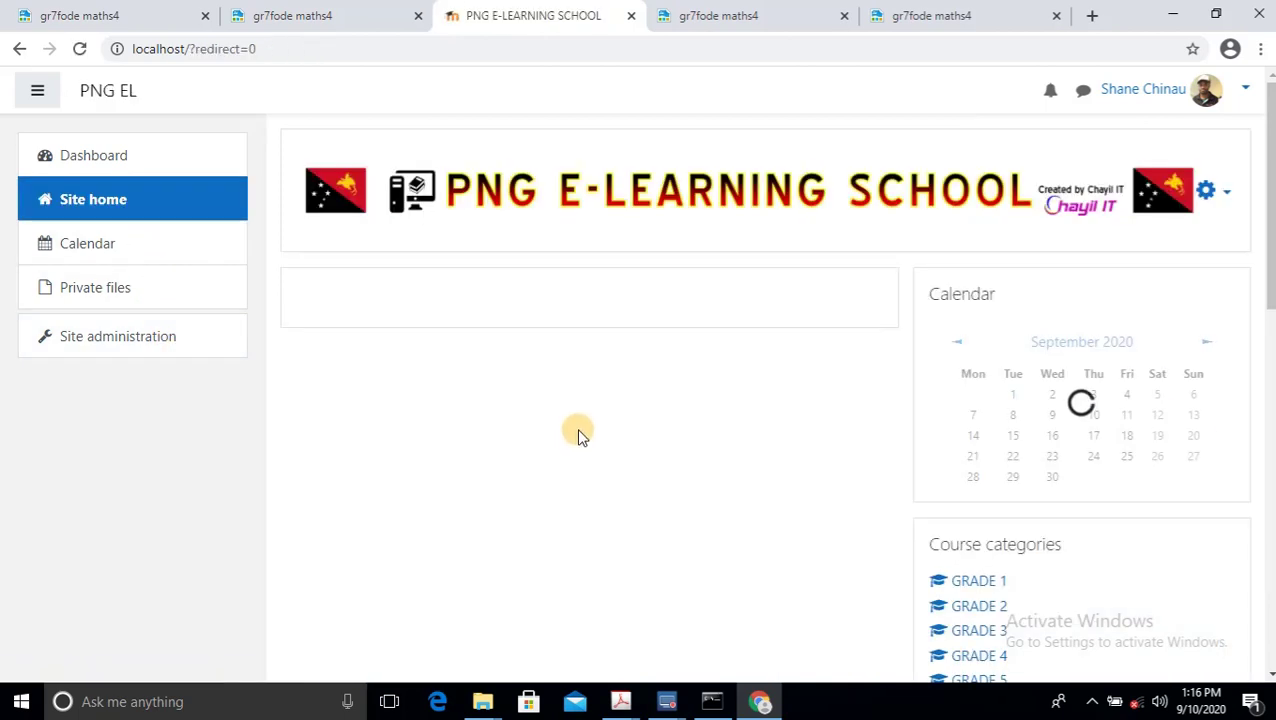
- Go from the GRADE 7 category into Gr7_Mathematics and open its Participants page
{"action": "scroll", "coordinate": [578, 433], "scroll_direction": "down", "scroll_amount": 4}
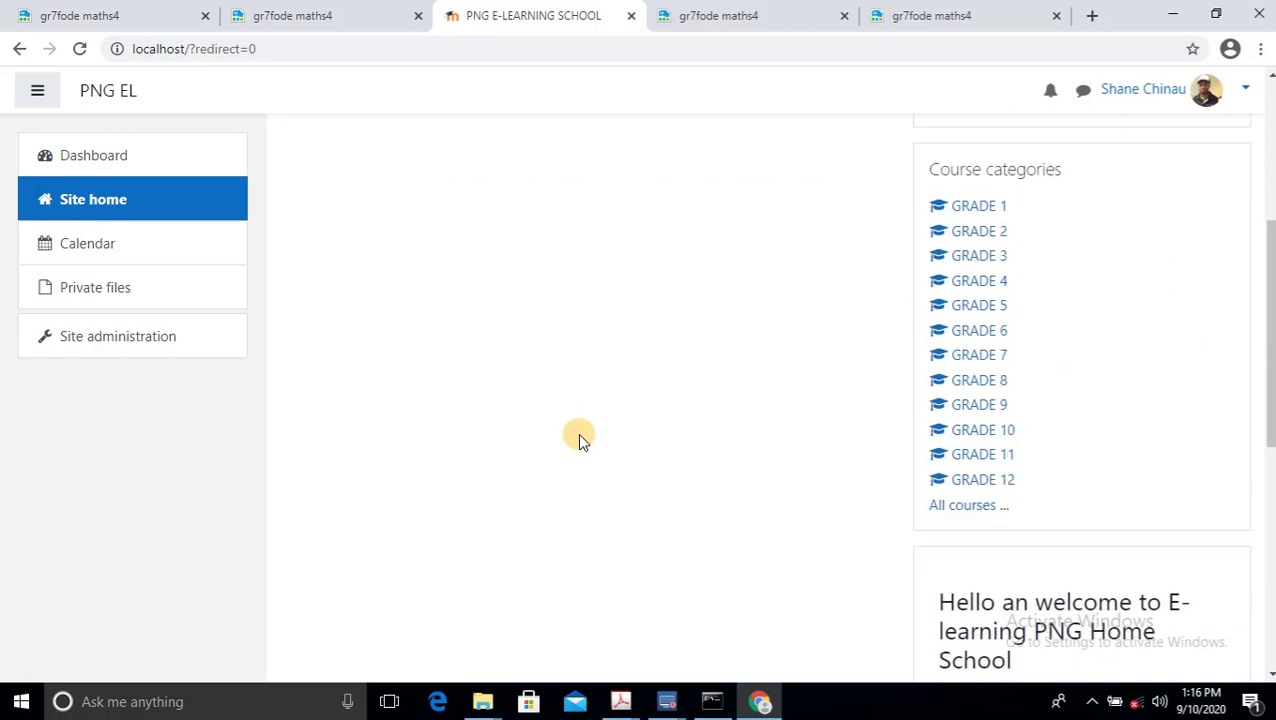
{"action": "left_click", "coordinate": [989, 364]}
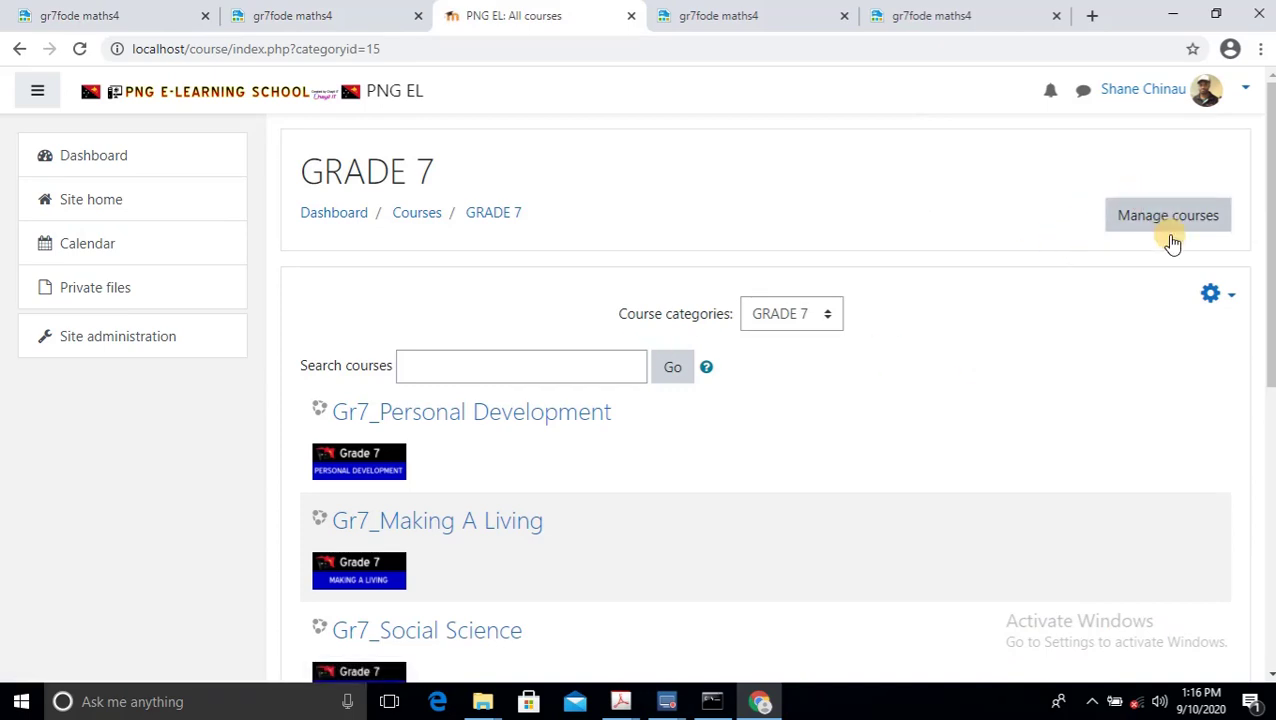
{"action": "scroll", "coordinate": [493, 450], "scroll_direction": "down", "scroll_amount": 5}
{"action": "scroll", "coordinate": [470, 460], "scroll_direction": "up", "scroll_amount": 2}
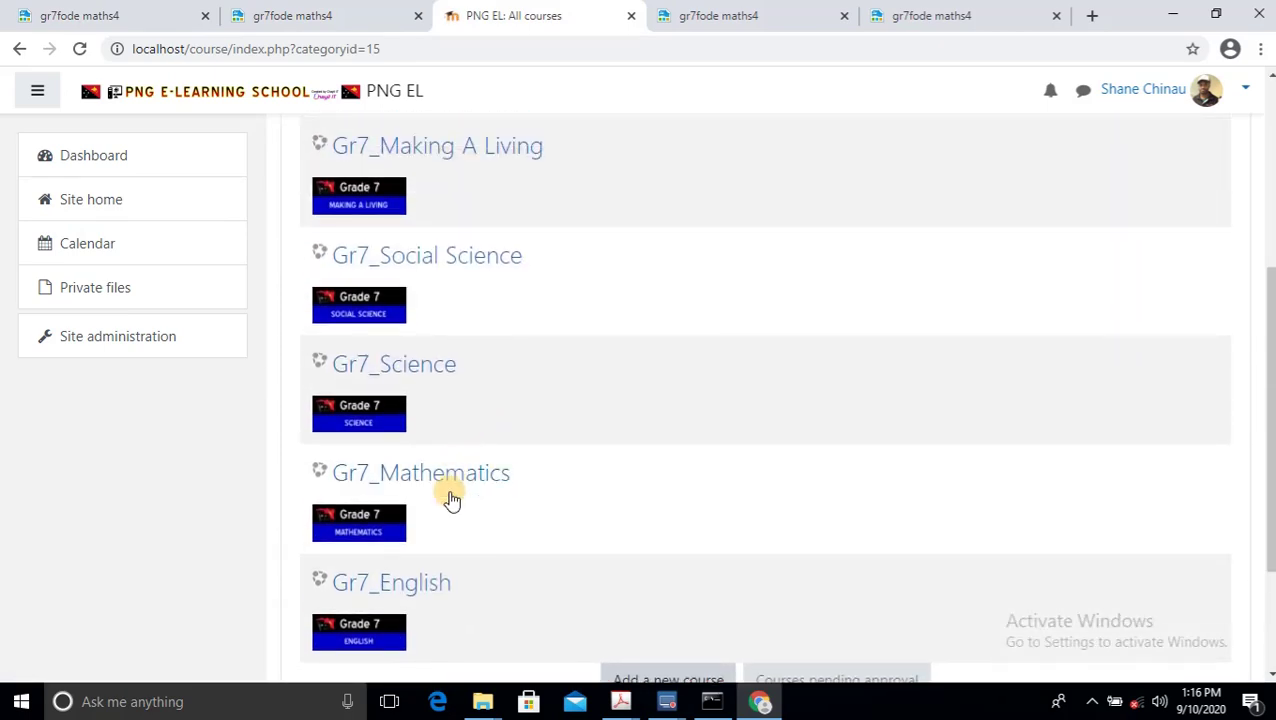
{"action": "left_click", "coordinate": [453, 478]}
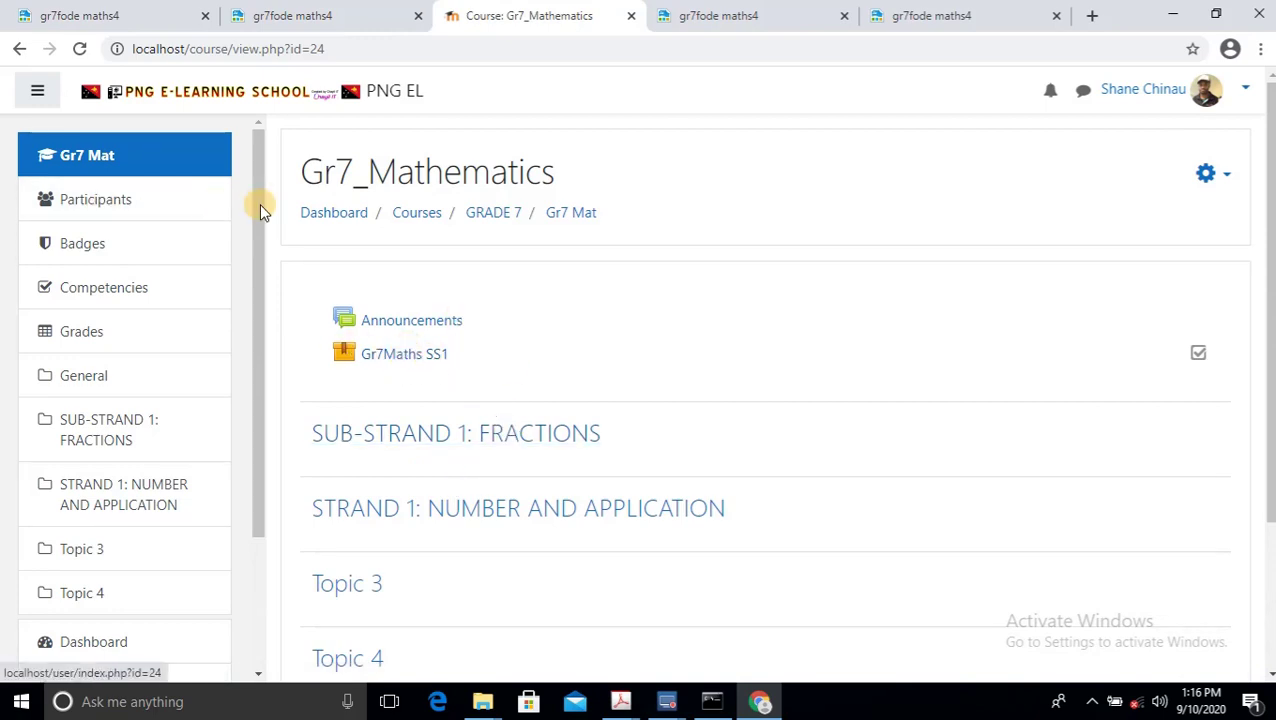
{"action": "left_click", "coordinate": [125, 208]}
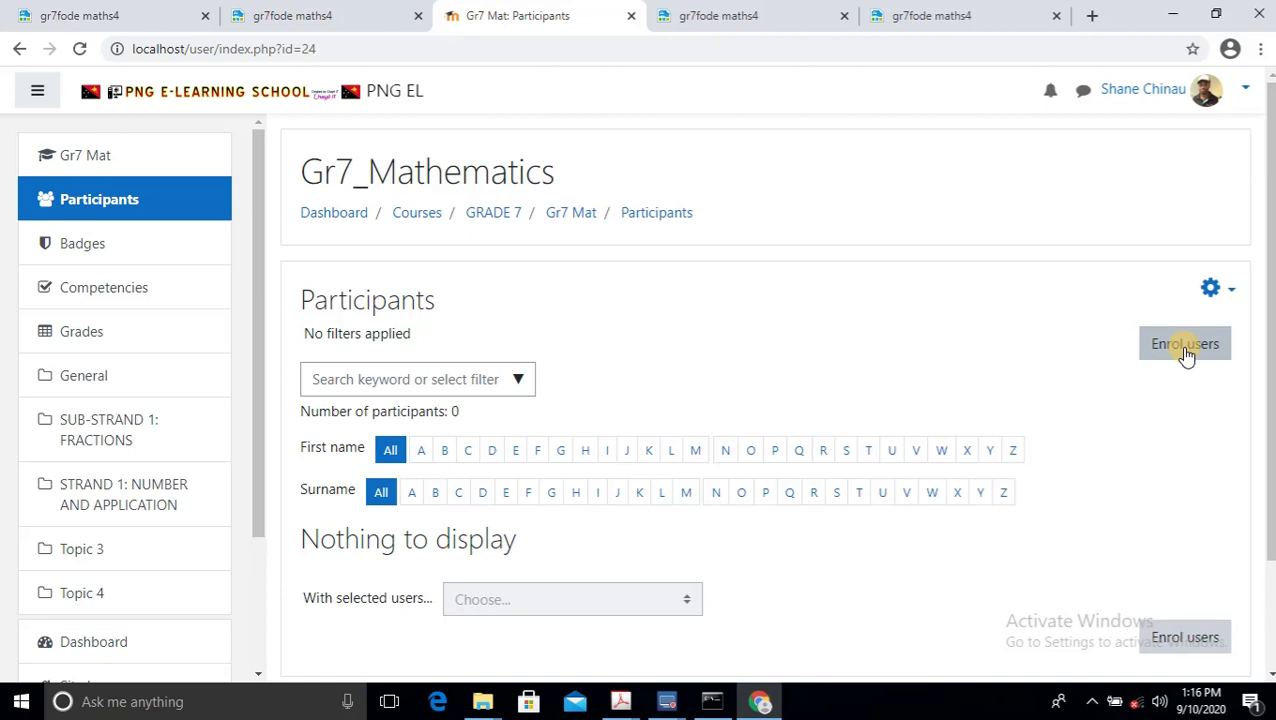
- Search for and select both new students in Enrol users, keeping role Student, and enrol them
{"action": "left_click", "coordinate": [1185, 345]}
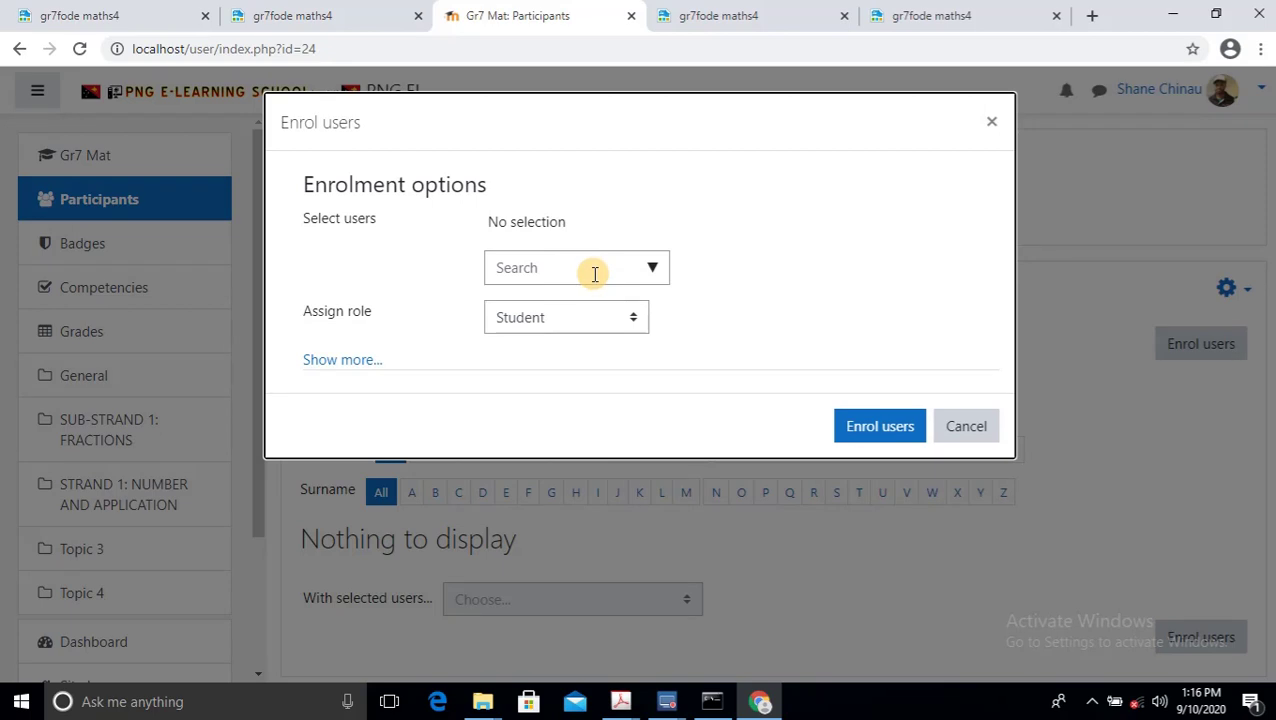
{"action": "left_click", "coordinate": [594, 274]}
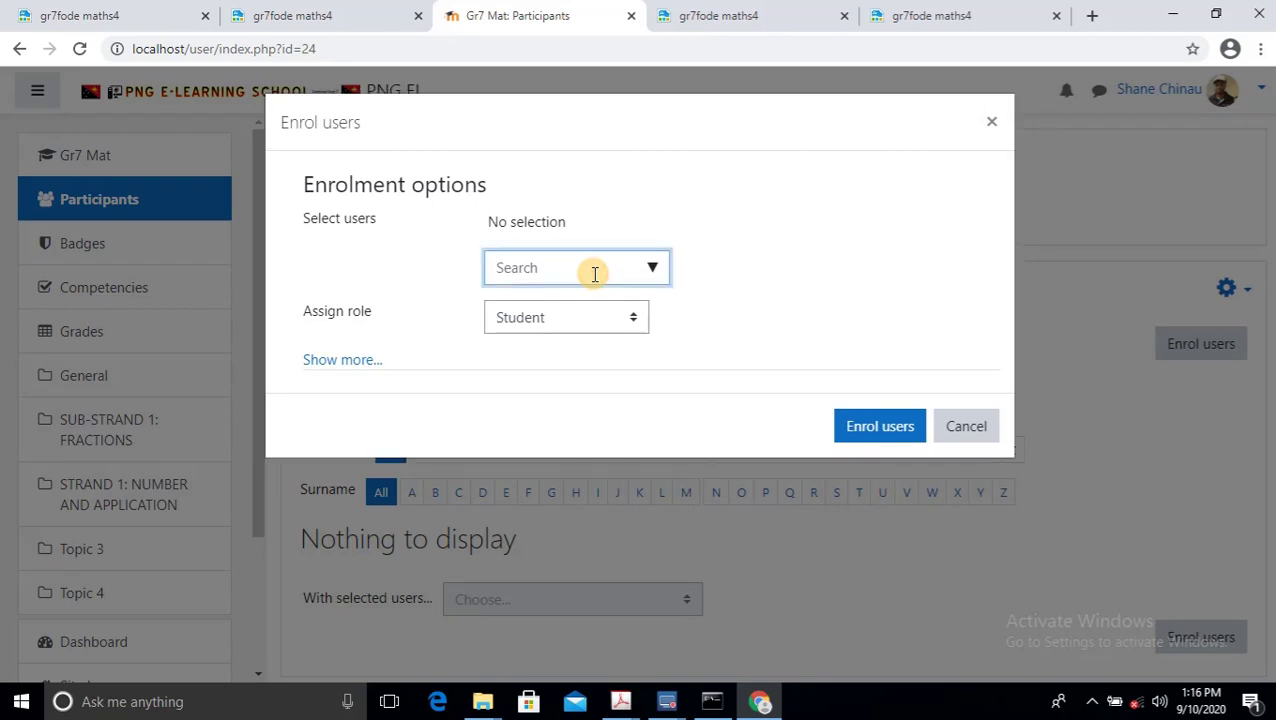
{"action": "type", "text": "gab"}
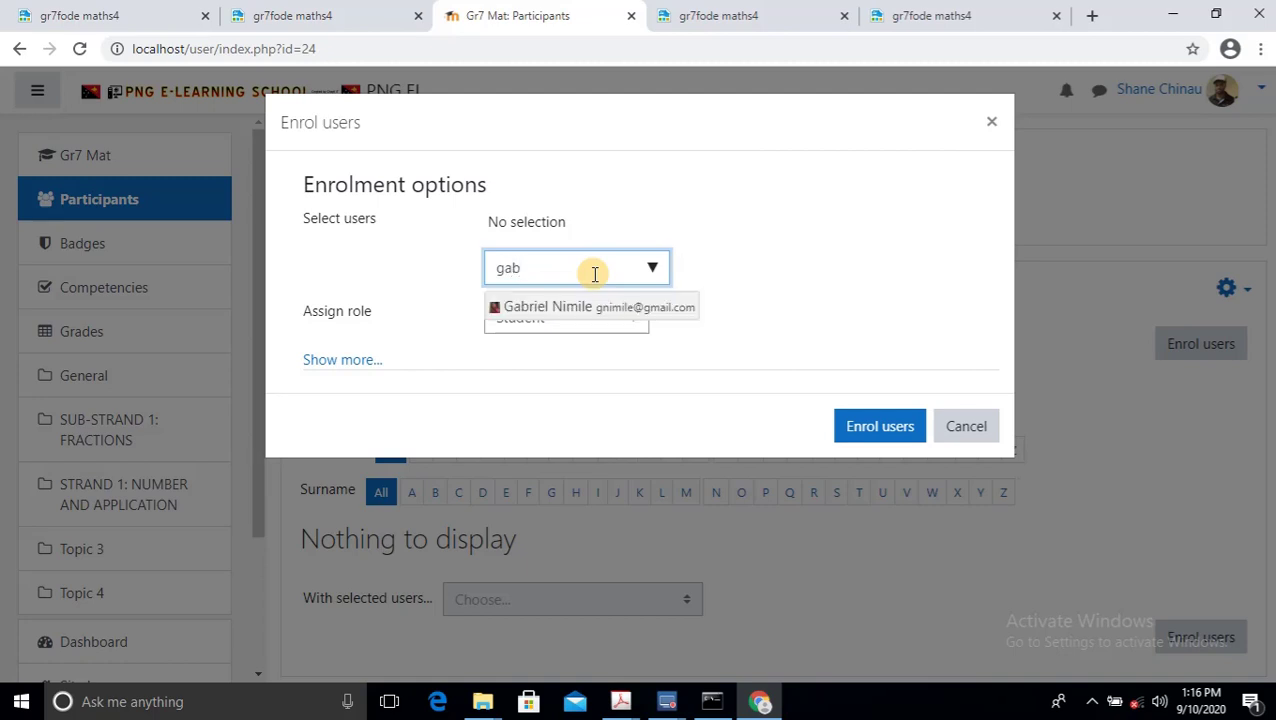
{"action": "key", "text": "Down"}
{"action": "key", "text": "Return"}
{"action": "type", "text": "ga"}
{"action": "key", "text": "BackSpace"}
{"action": "key", "text": "BackSpace"}
{"action": "type", "text": "sara"}
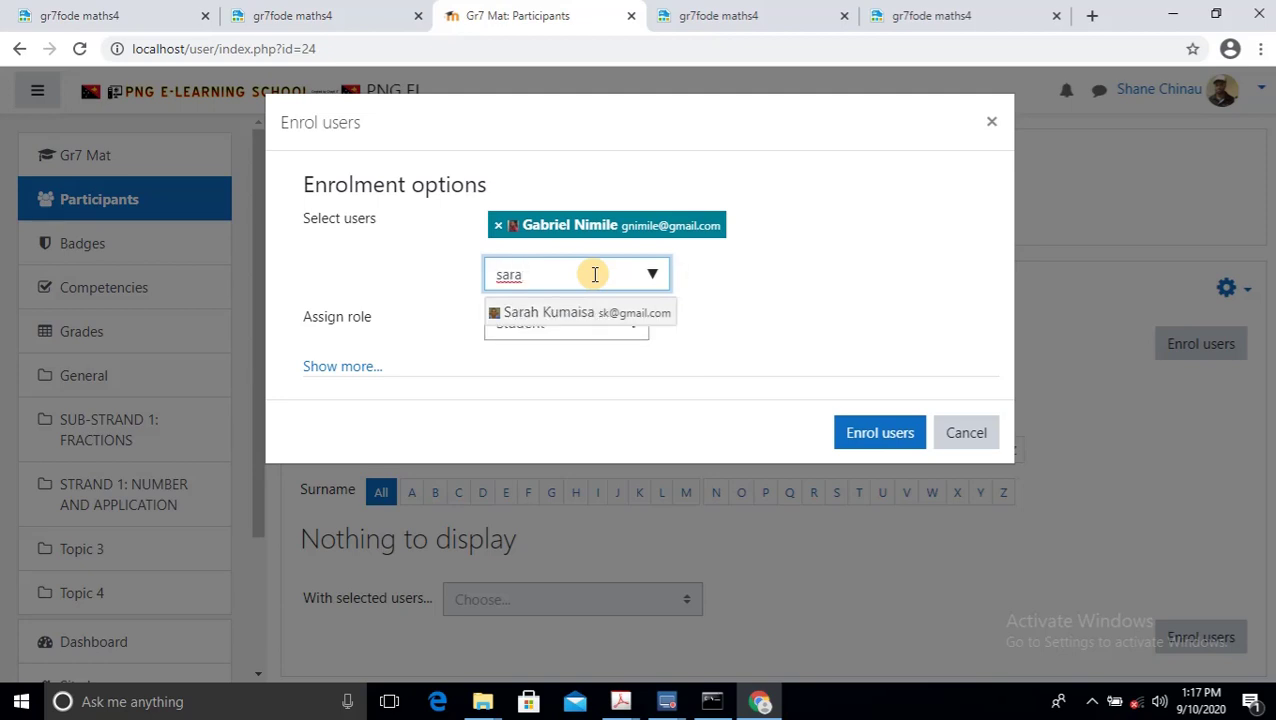
{"action": "key", "text": "Down"}
{"action": "key", "text": "Return"}
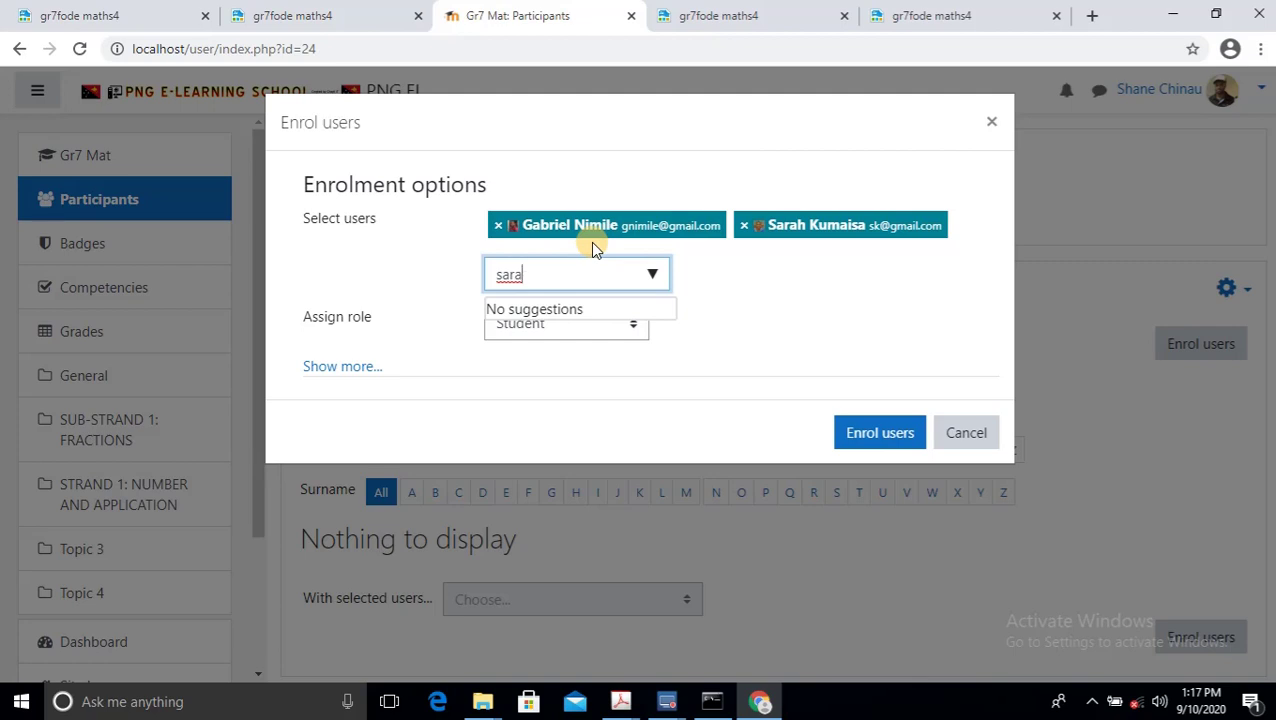
{"action": "left_click", "coordinate": [876, 440]}
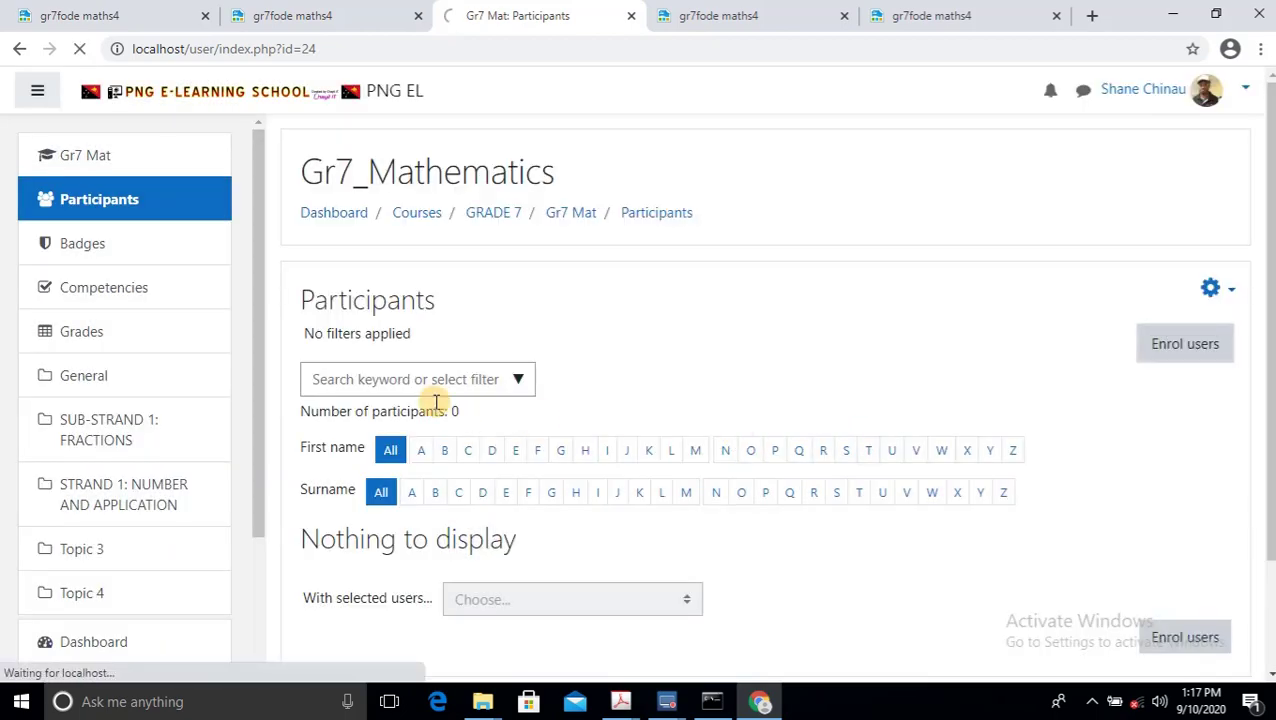
- Scroll the Participants page to confirm both students are listed as active Students, 2 enrolled users
{"action": "scroll", "coordinate": [435, 390], "scroll_direction": "down", "scroll_amount": 3}
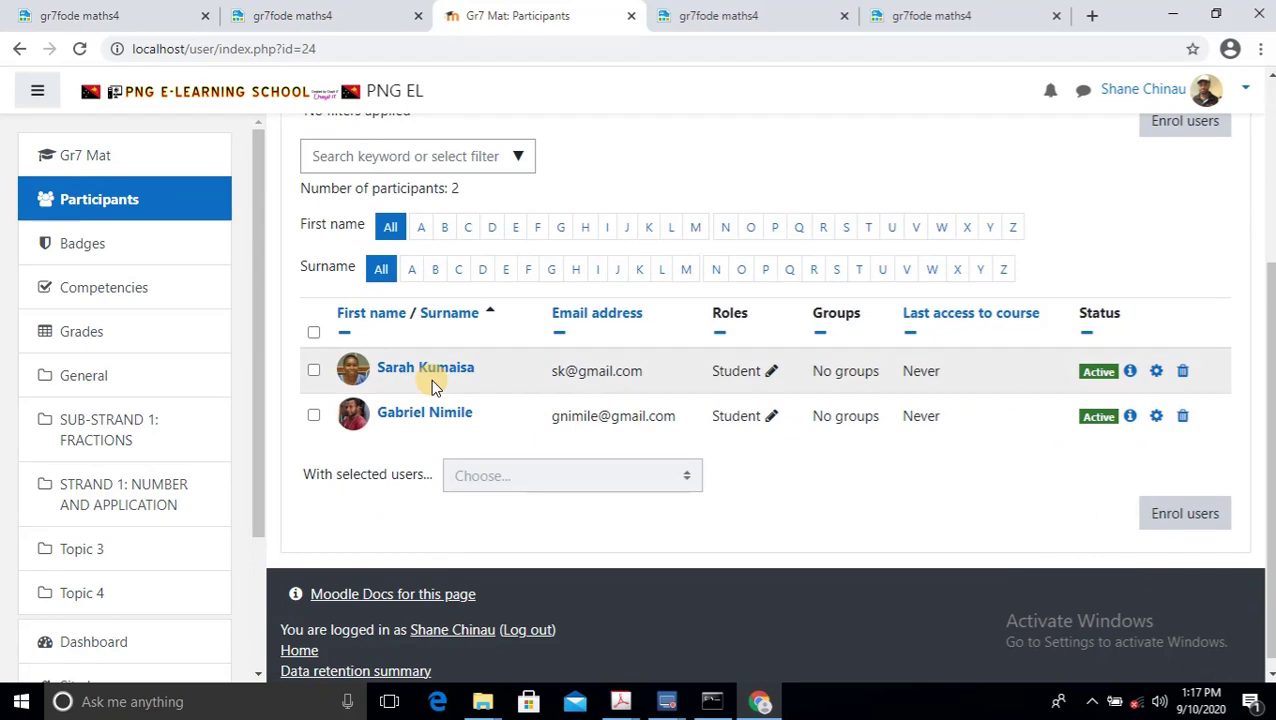
{"action": "scroll", "coordinate": [431, 380], "scroll_direction": "up", "scroll_amount": 1}
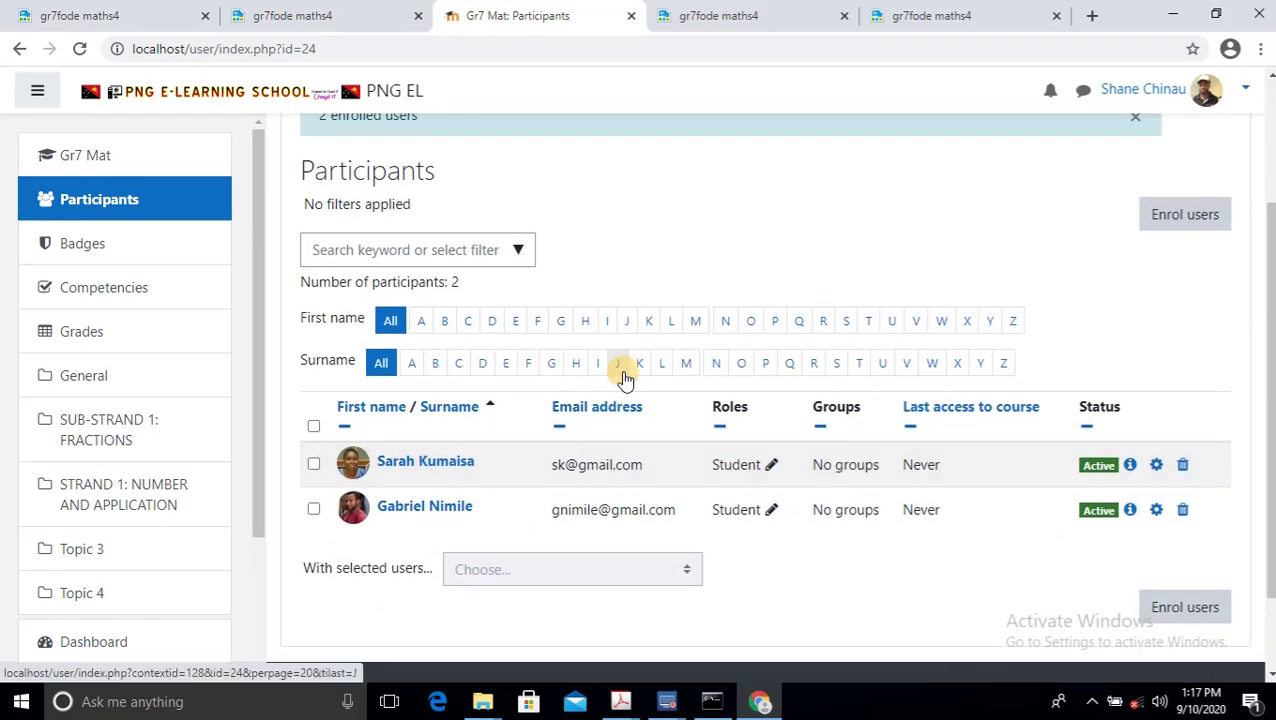
{"action": "scroll", "coordinate": [623, 376], "scroll_direction": "up", "scroll_amount": 1}
{"action": "scroll", "coordinate": [623, 378], "scroll_direction": "up", "scroll_amount": 2}
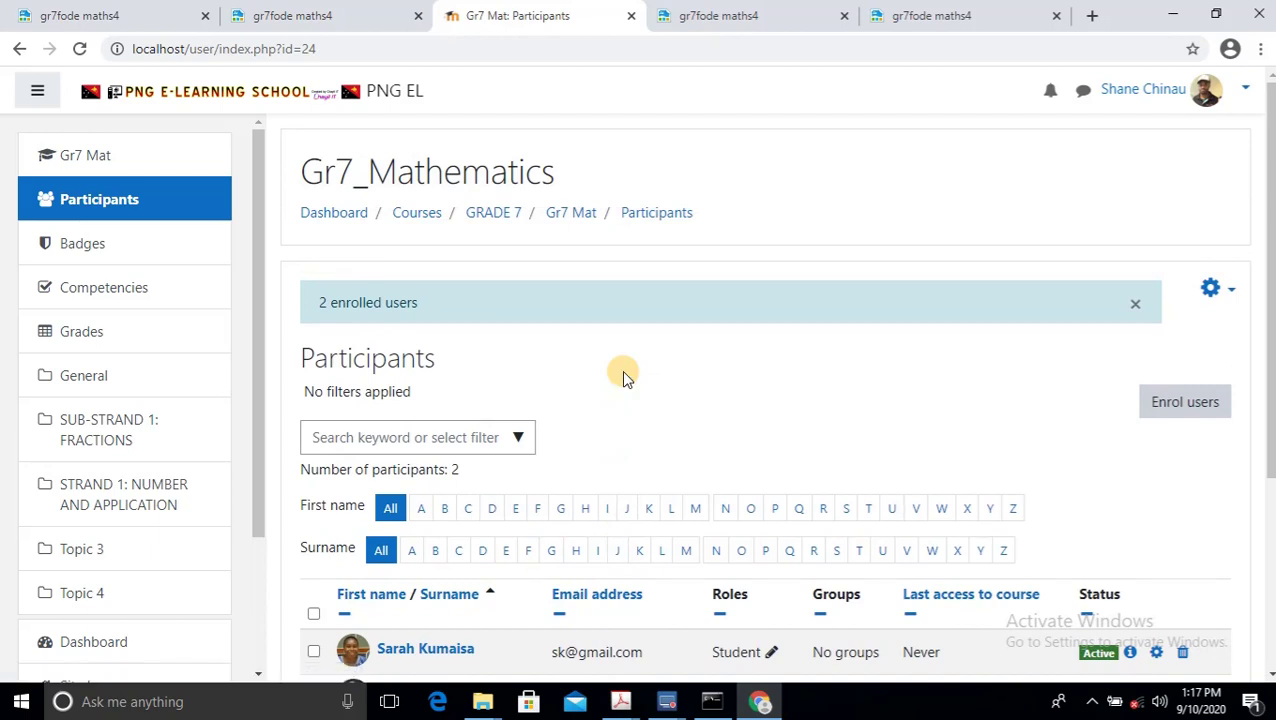
{"action": "scroll", "coordinate": [622, 372], "scroll_direction": "down", "scroll_amount": 1}
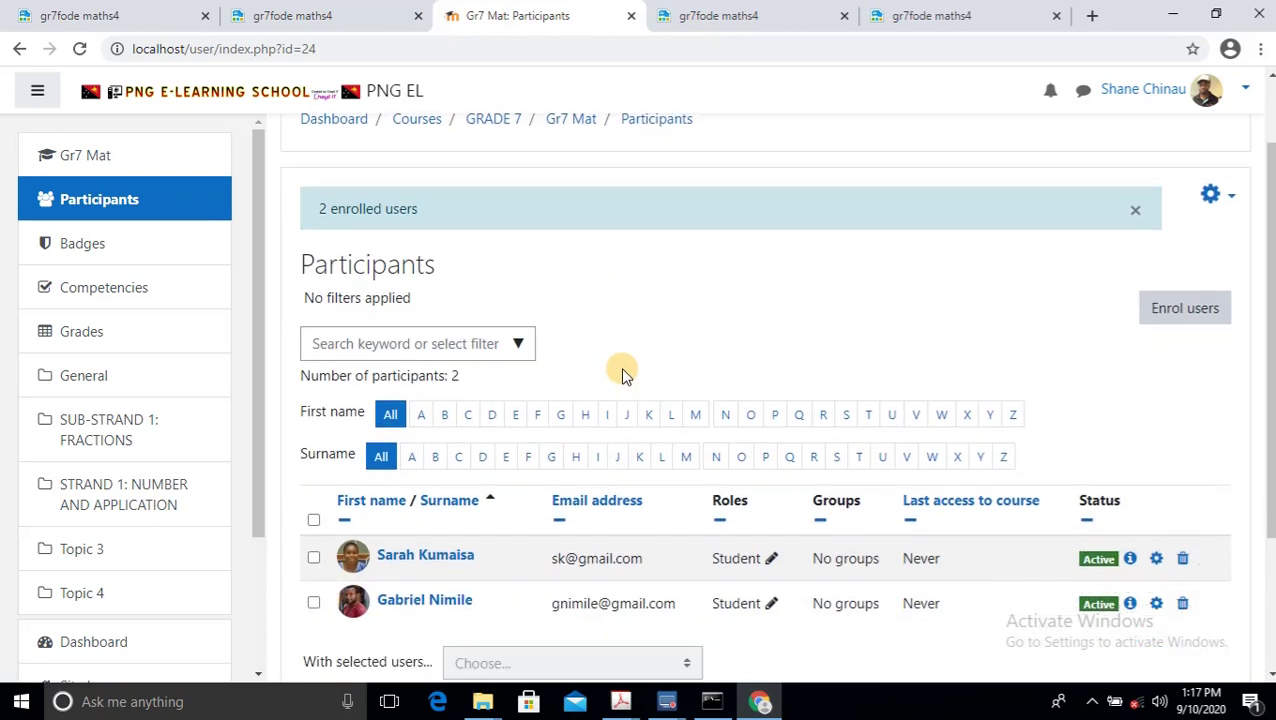
{"action": "scroll", "coordinate": [620, 367], "scroll_direction": "up", "scroll_amount": 1}
{"action": "scroll", "coordinate": [620, 367], "scroll_direction": "down", "scroll_amount": 2}
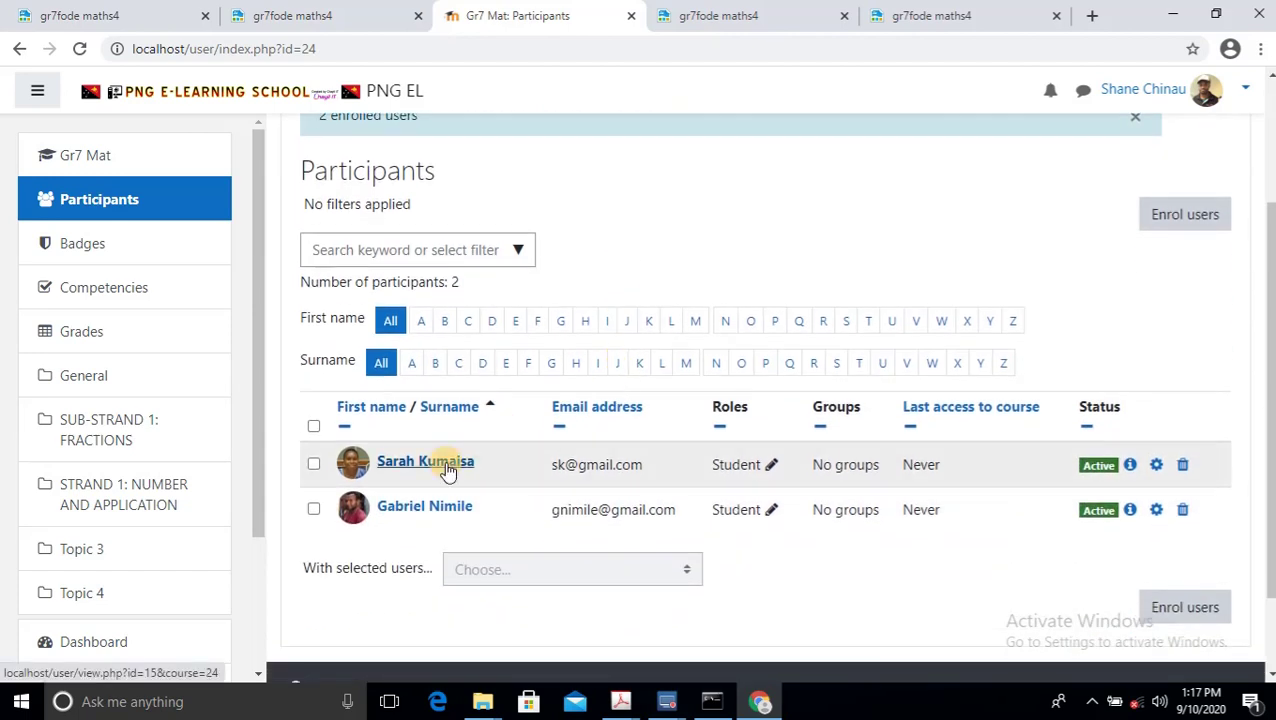
- Log out of the current account and go to the login page
{"action": "scroll", "coordinate": [1068, 305], "scroll_direction": "up", "scroll_amount": 2}
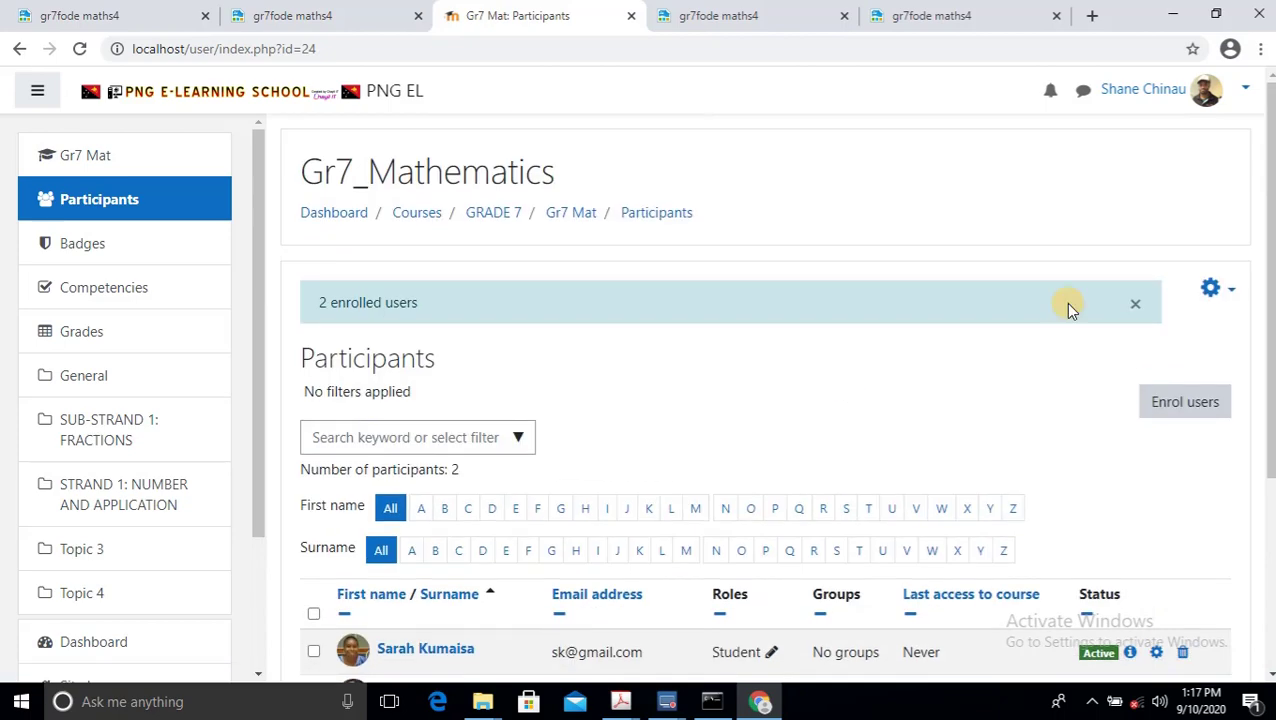
{"action": "left_click", "coordinate": [1245, 90]}
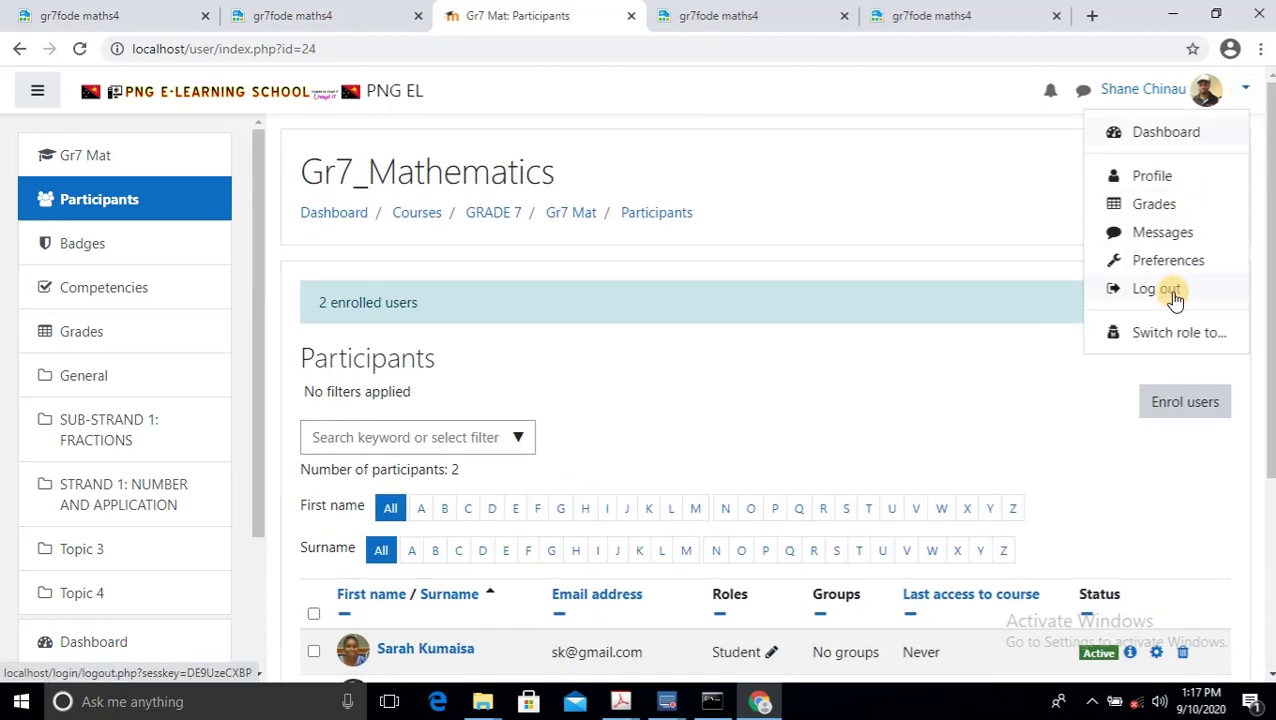
{"action": "left_click", "coordinate": [1162, 290]}
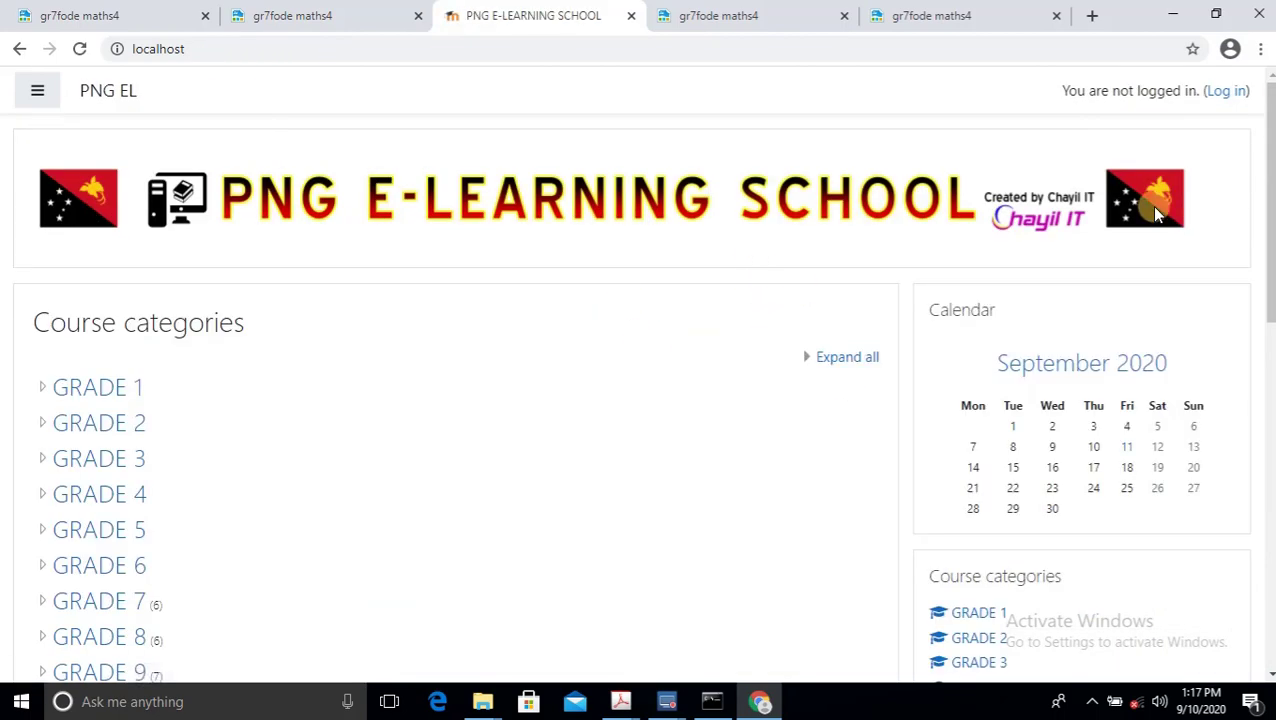
{"action": "left_click", "coordinate": [1228, 91]}
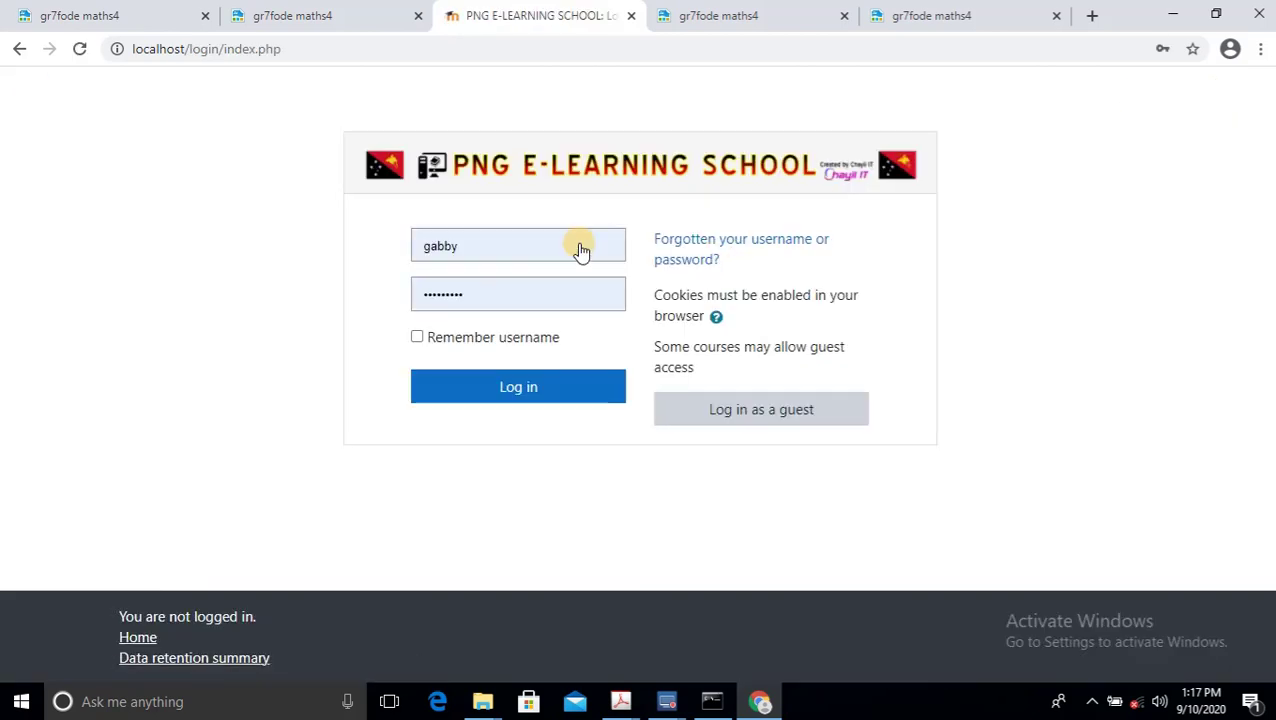
- Fill in the student's saved login and attempt to log in
{"action": "left_click", "coordinate": [528, 245]}
{"action": "key", "text": "Down"}
{"action": "key", "text": "Down"}
{"action": "key", "text": "Down"}
{"action": "key", "text": "Down"}
{"action": "key", "text": "Down"}
{"action": "key", "text": "Down"}
{"action": "scroll", "coordinate": [540, 570], "scroll_direction": "down", "scroll_amount": 2}
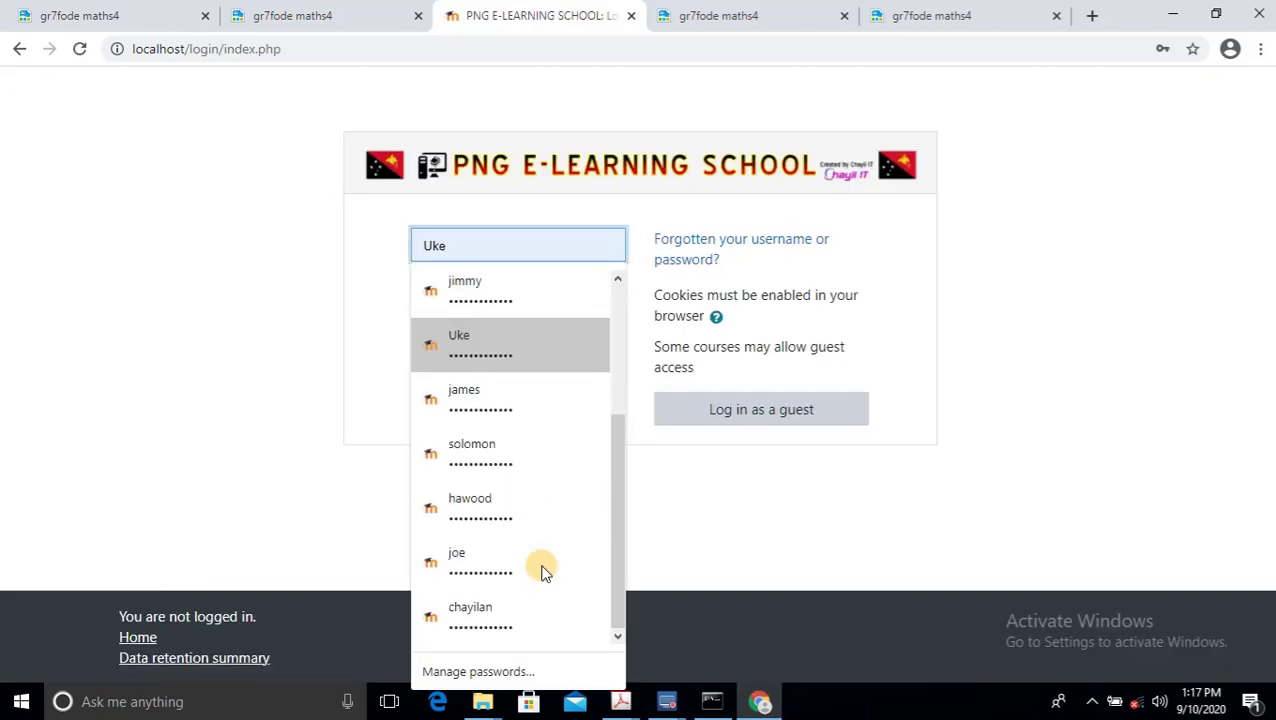
{"action": "scroll", "coordinate": [540, 570], "scroll_direction": "up", "scroll_amount": 2}
{"action": "left_click", "coordinate": [479, 355]}
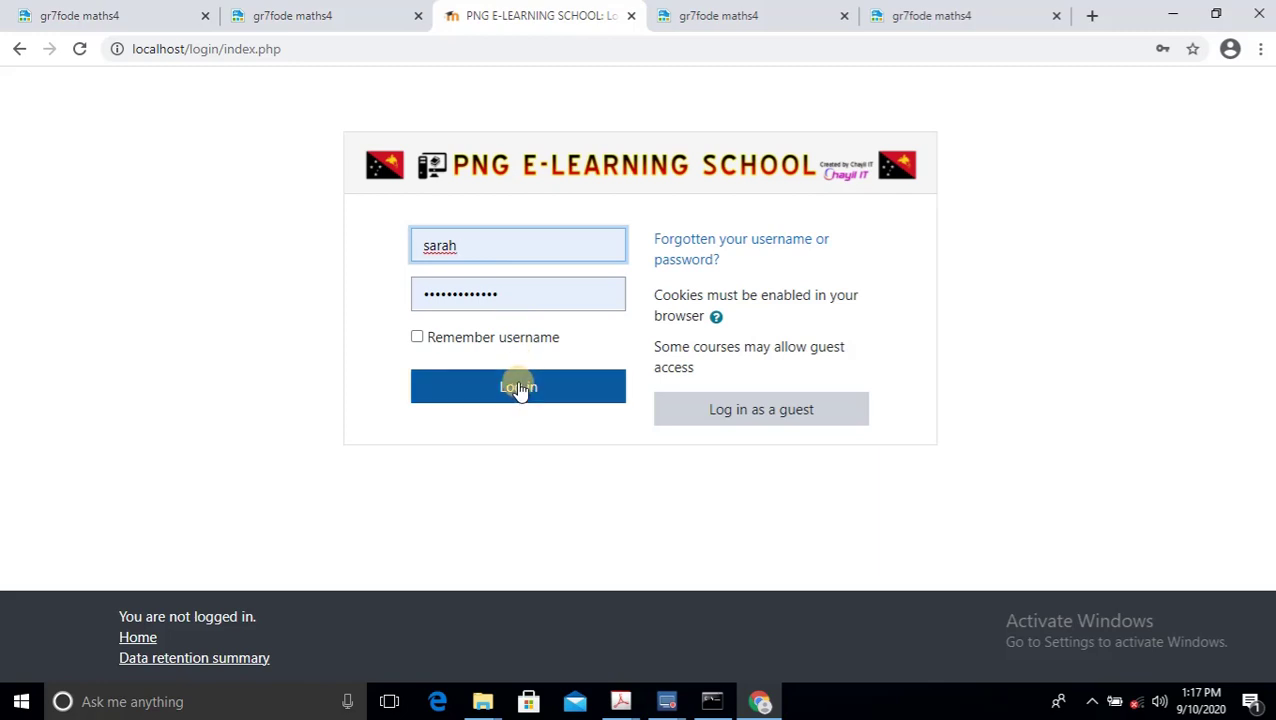
{"action": "left_click", "coordinate": [518, 388]}
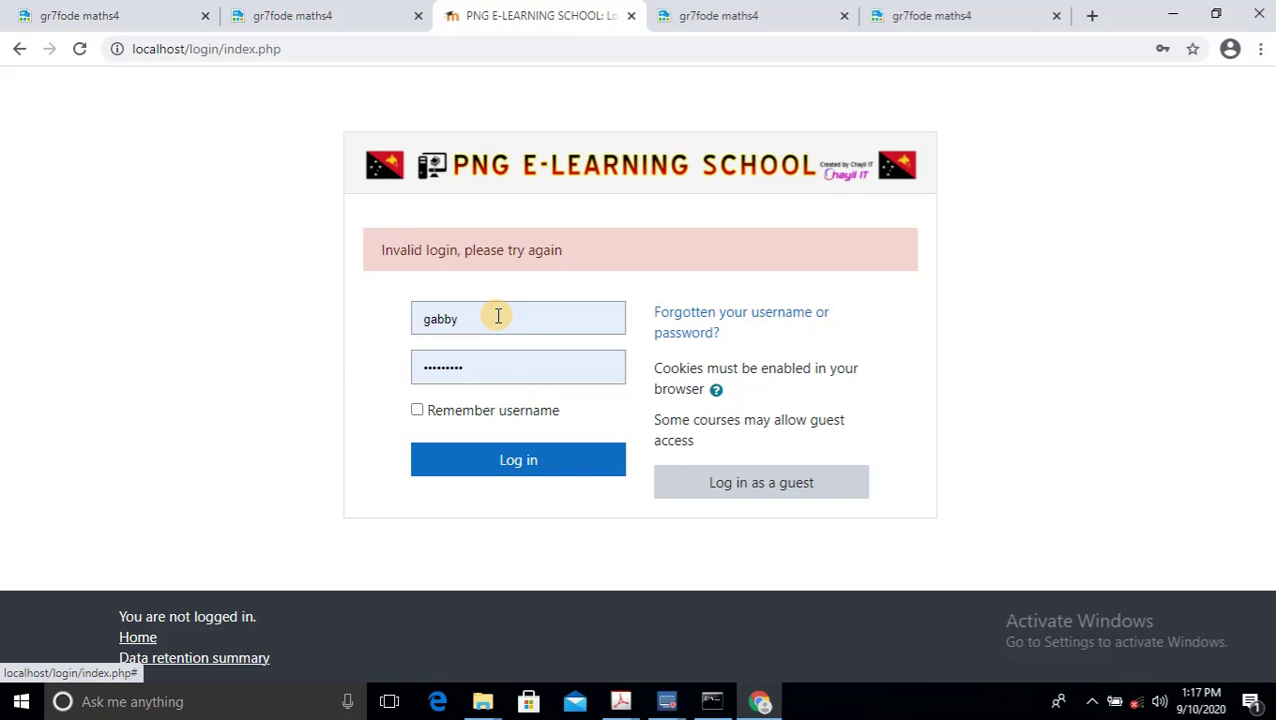
- Reselect the student's saved login, paste the password, tick Remember username and log in
{"action": "double_click", "coordinate": [473, 318]}
{"action": "left_click", "coordinate": [518, 328]}
{"action": "left_click", "coordinate": [507, 372]}
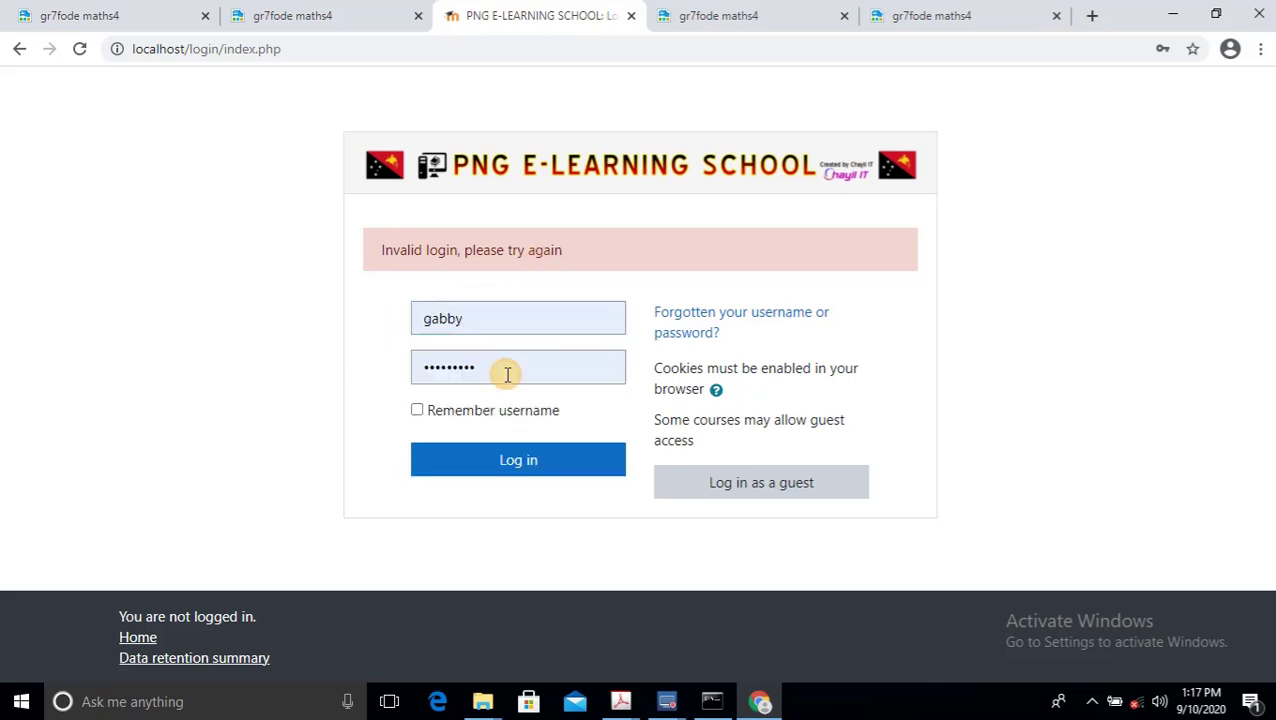
{"action": "double_click", "coordinate": [507, 372]}
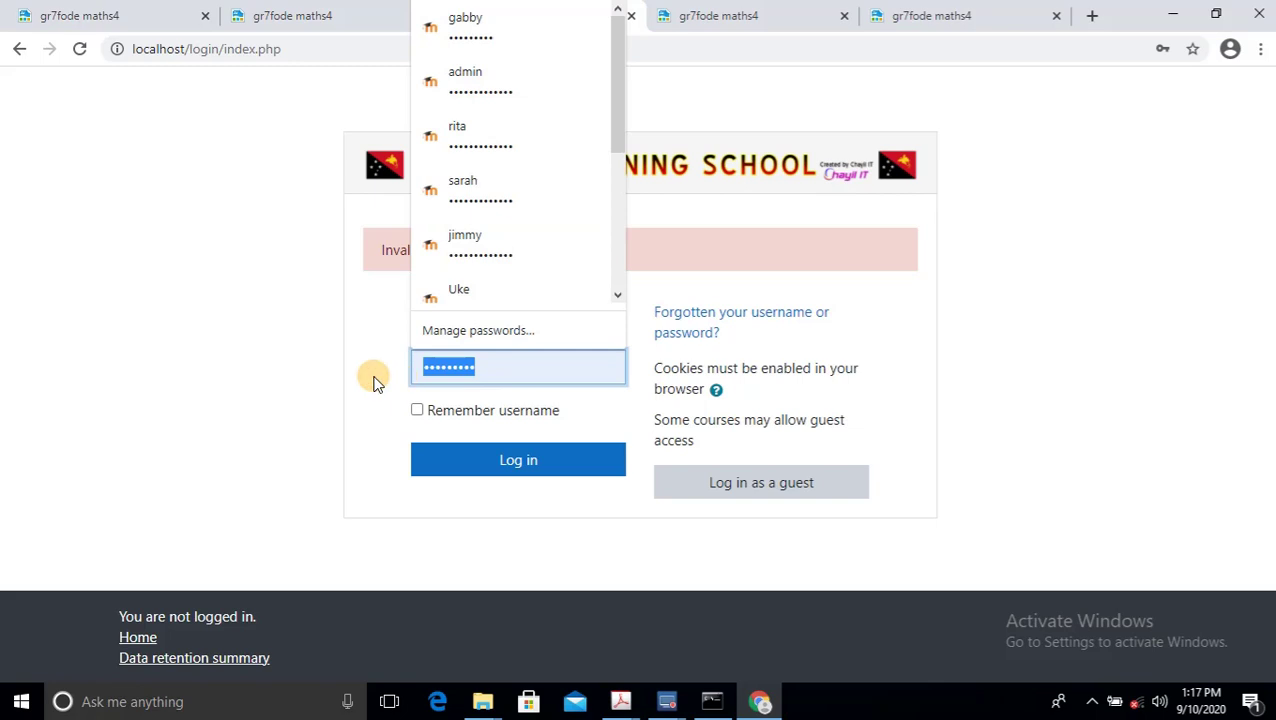
{"action": "left_click", "coordinate": [739, 274]}
{"action": "left_click", "coordinate": [462, 318]}
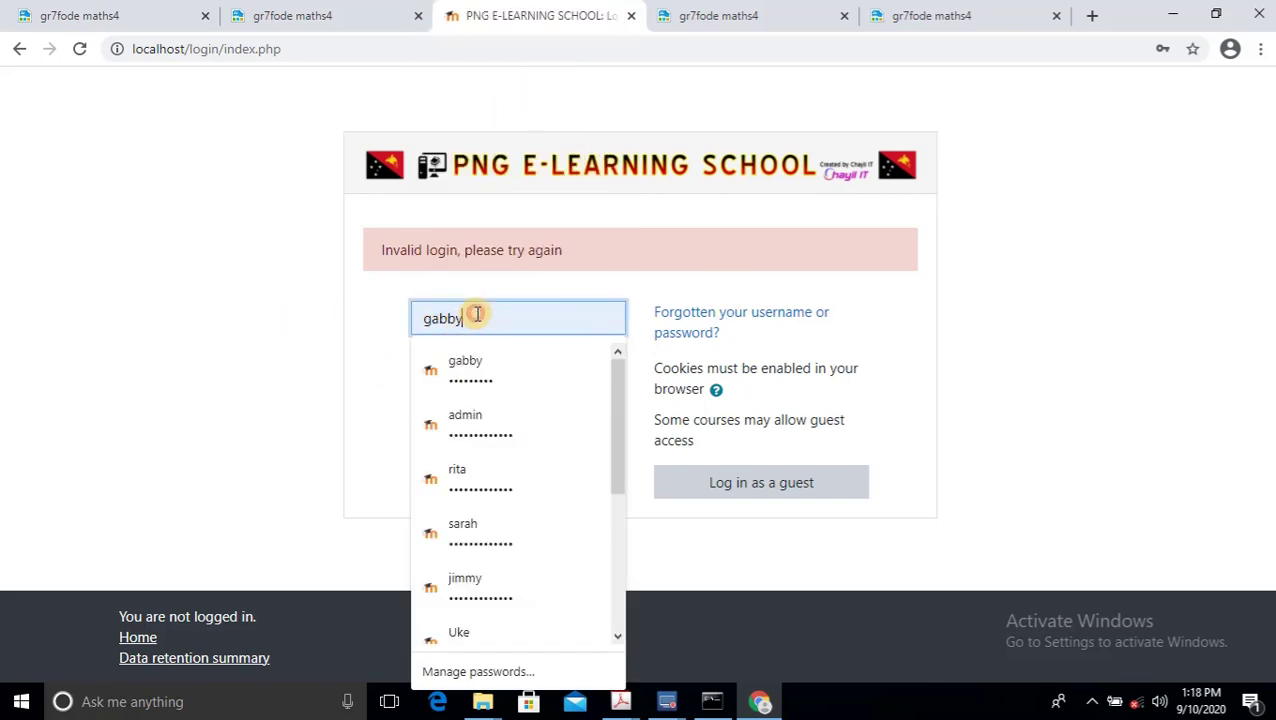
{"action": "left_click", "coordinate": [498, 540]}
{"action": "double_click", "coordinate": [518, 365]}
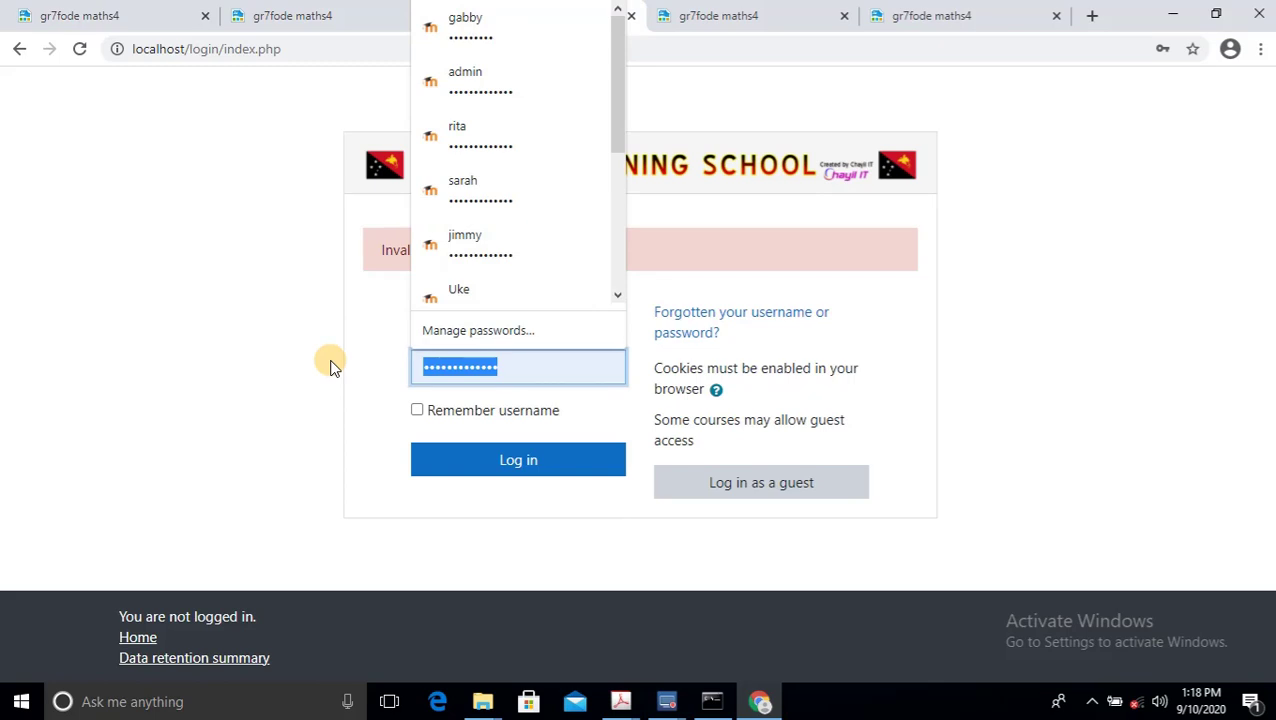
{"action": "key", "text": "ctrl+v"}
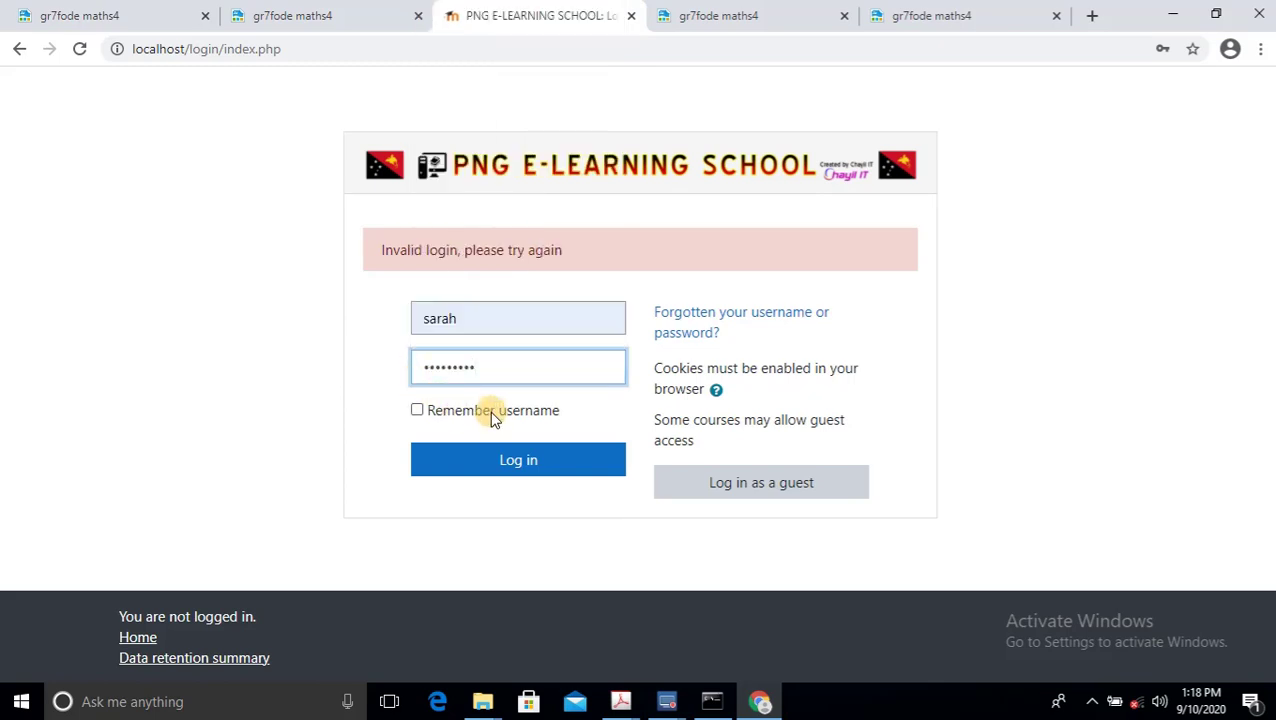
{"action": "left_click", "coordinate": [490, 418]}
{"action": "left_click", "coordinate": [499, 460]}
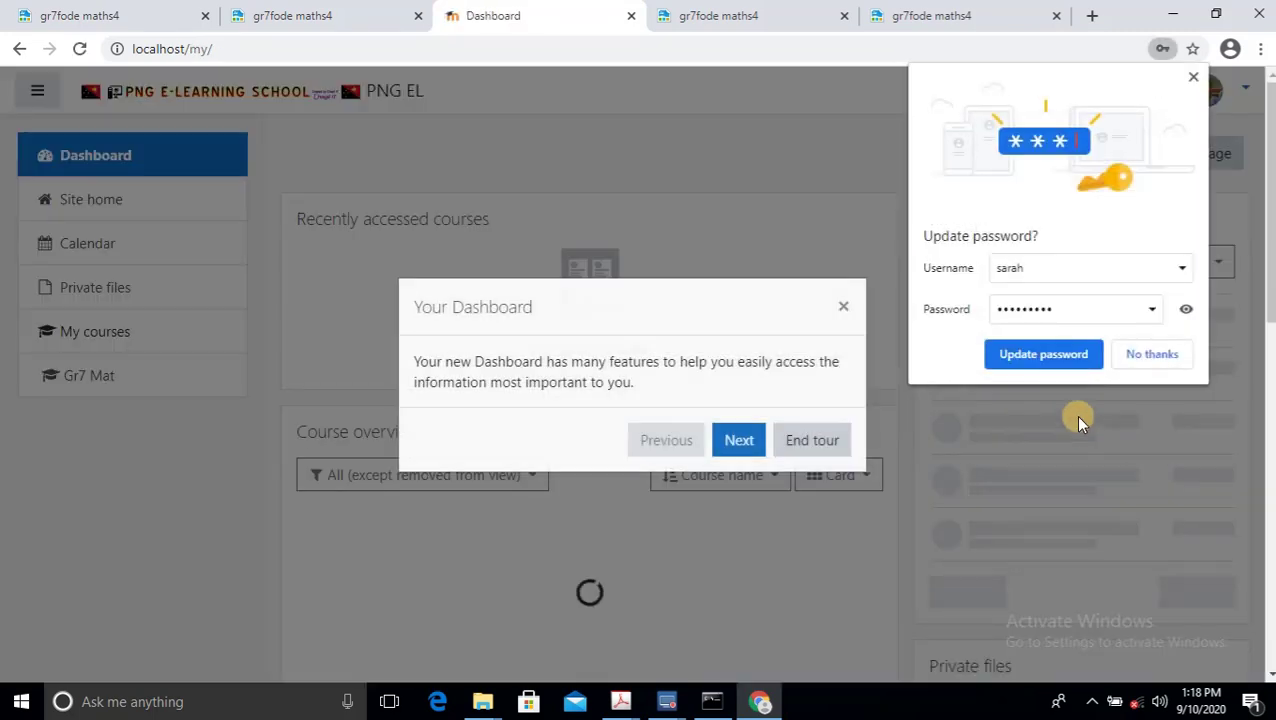
- Dismiss Chrome's password update prompt and end the 'Your Dashboard' tour
{"action": "left_click", "coordinate": [1064, 355]}
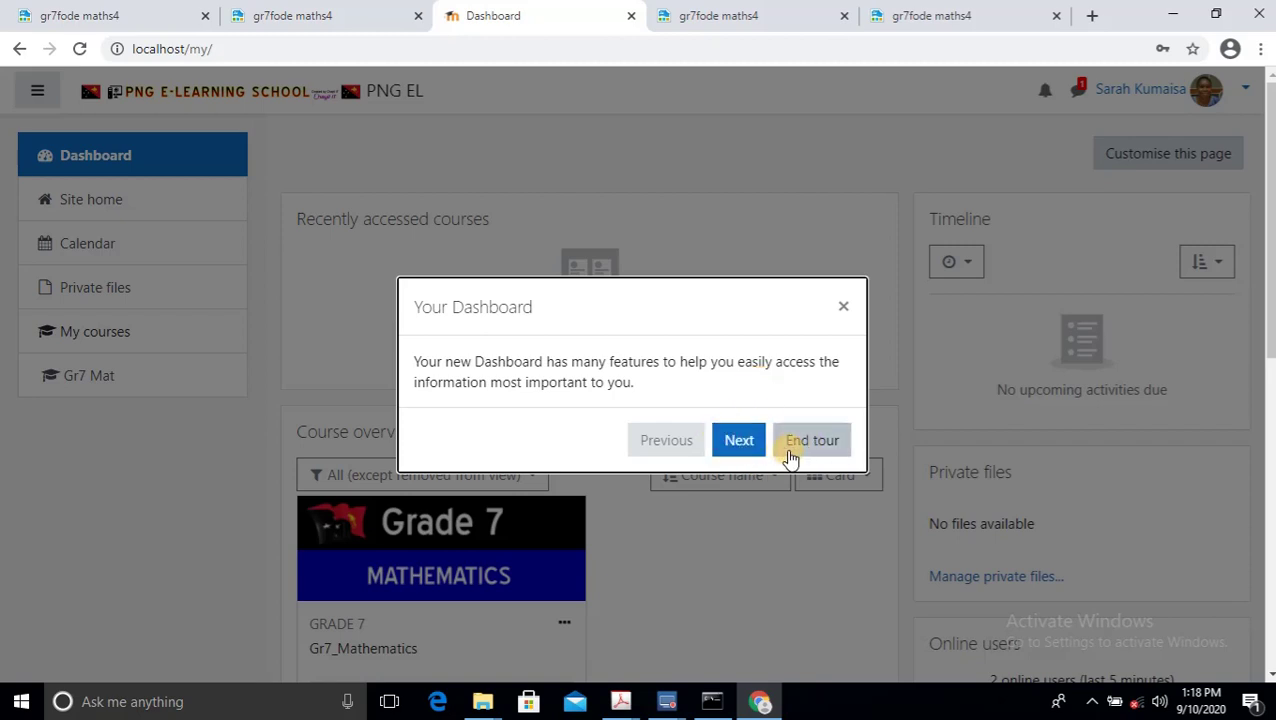
{"action": "left_click", "coordinate": [785, 440]}
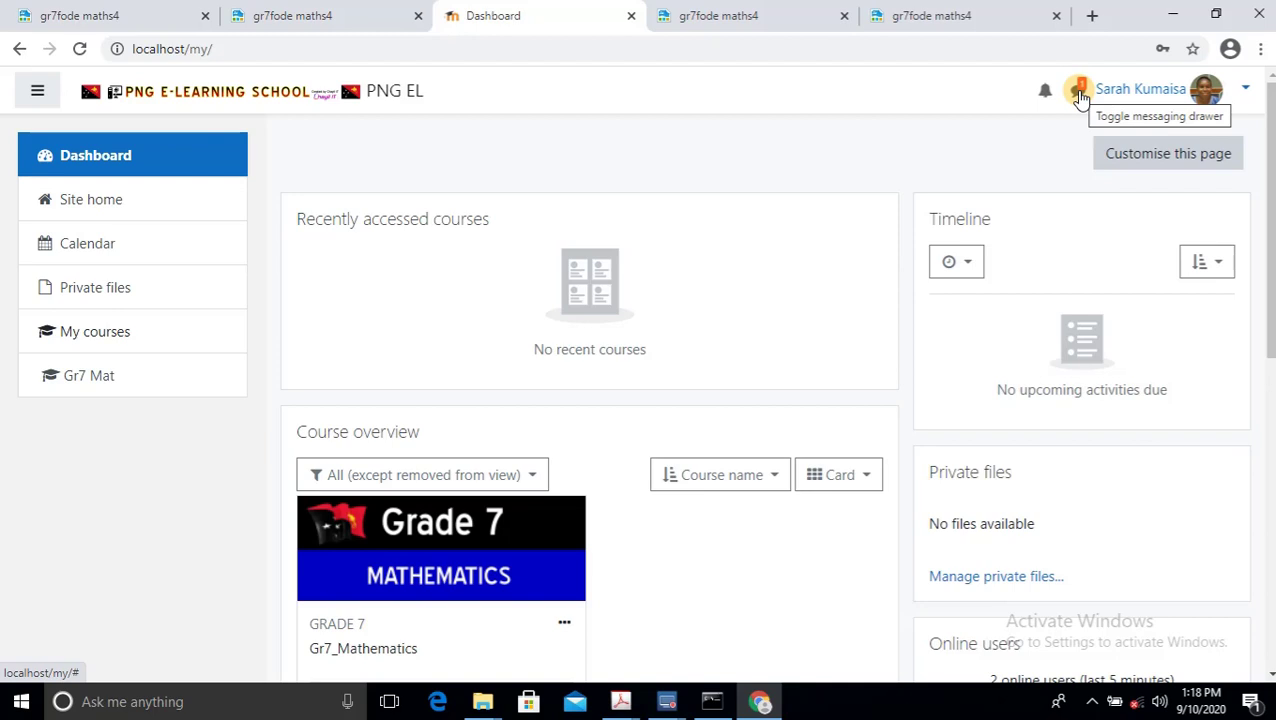
{"action": "left_click", "coordinate": [1079, 95]}
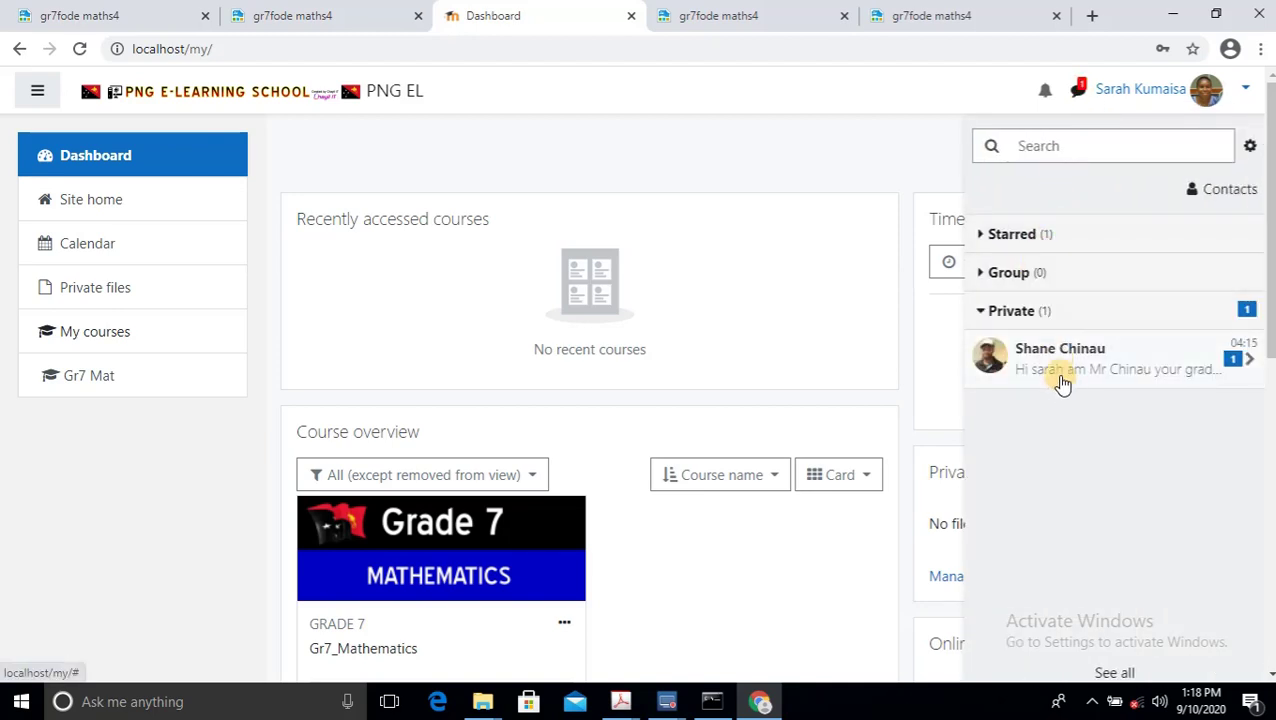
- Read the tutor's semester welcome message in the private conversation, then go to Gr7_Mathematics
{"action": "left_click", "coordinate": [1062, 366]}
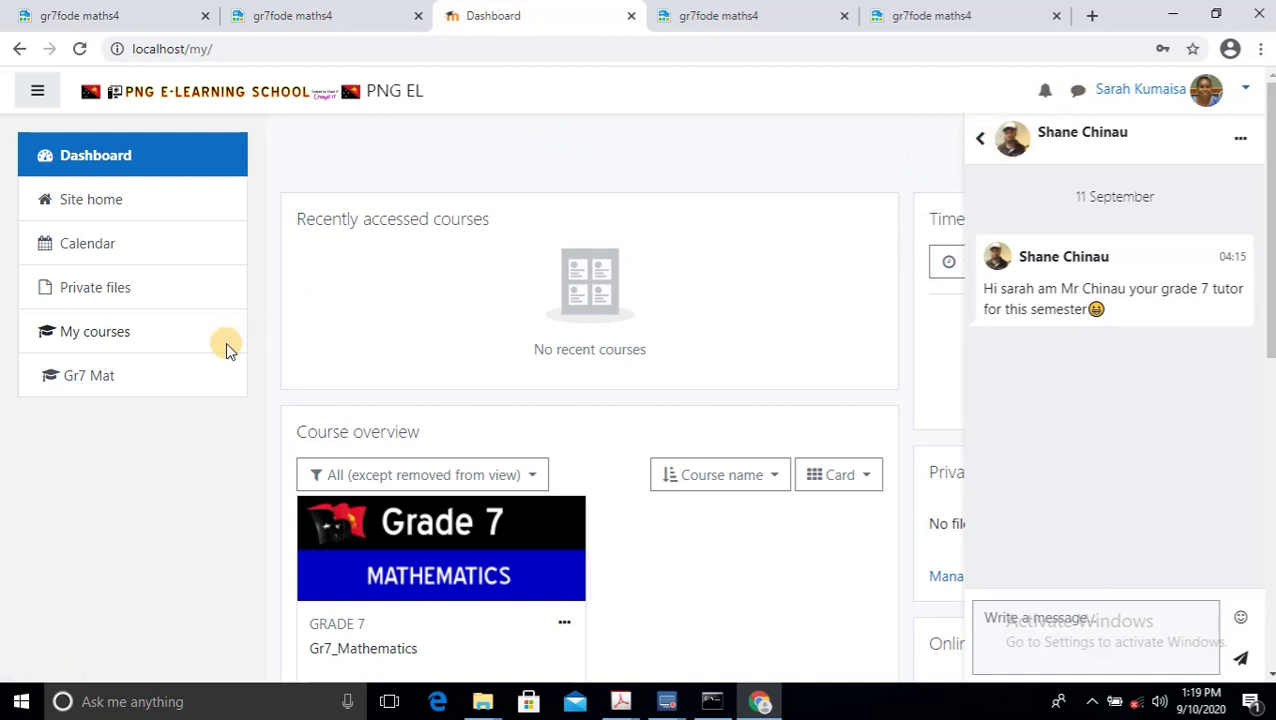
{"action": "left_click", "coordinate": [430, 545]}
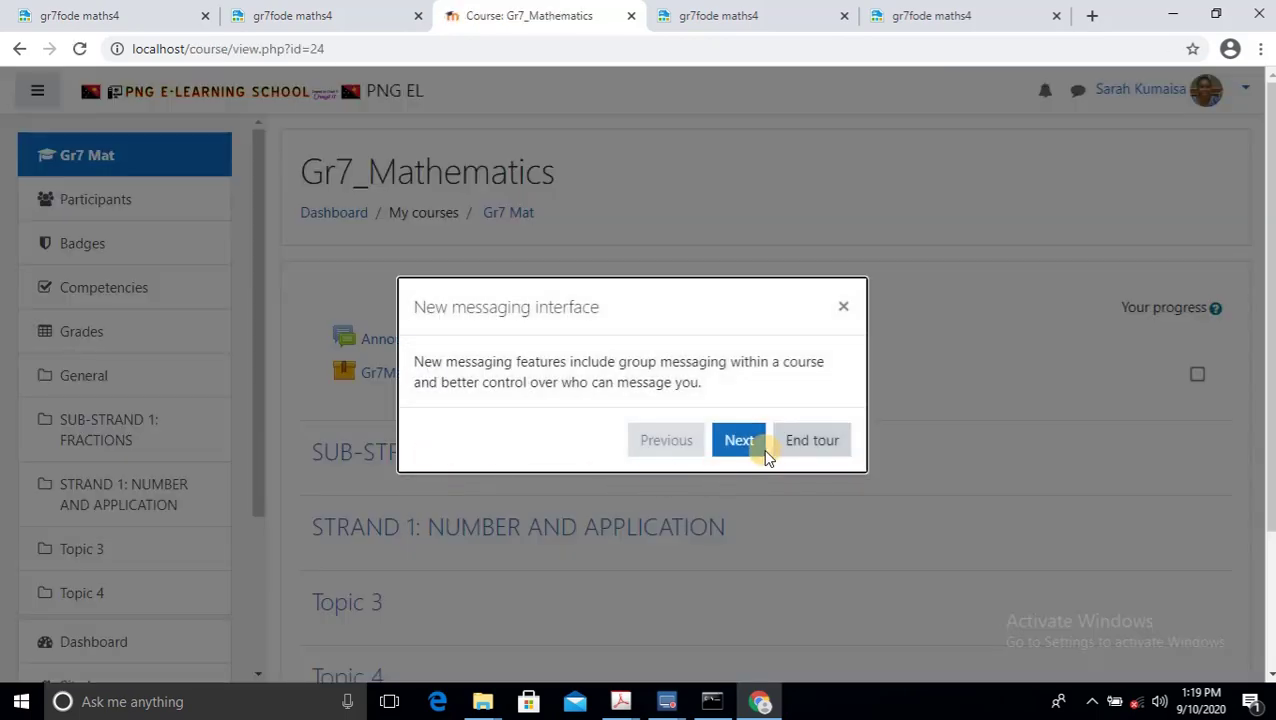
- Close the course tour and open the Gr7Maths SS1 activity
{"action": "left_click", "coordinate": [843, 306]}
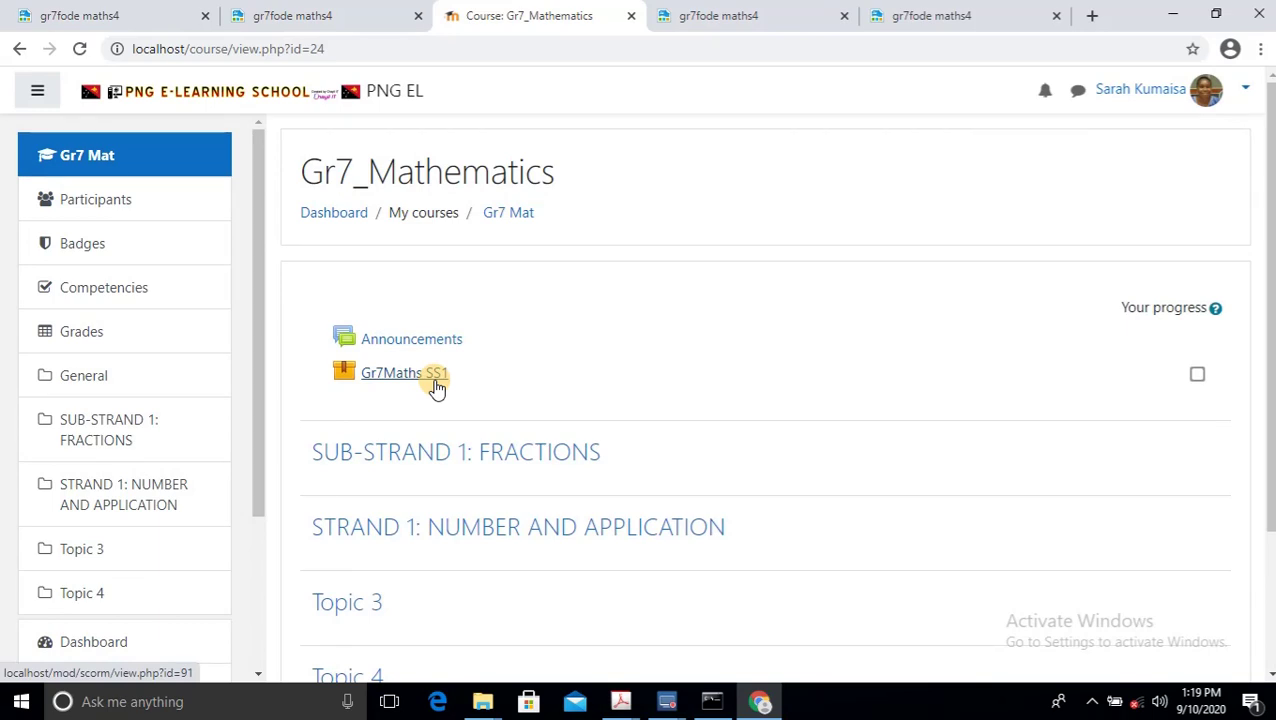
{"action": "left_click", "coordinate": [434, 382]}
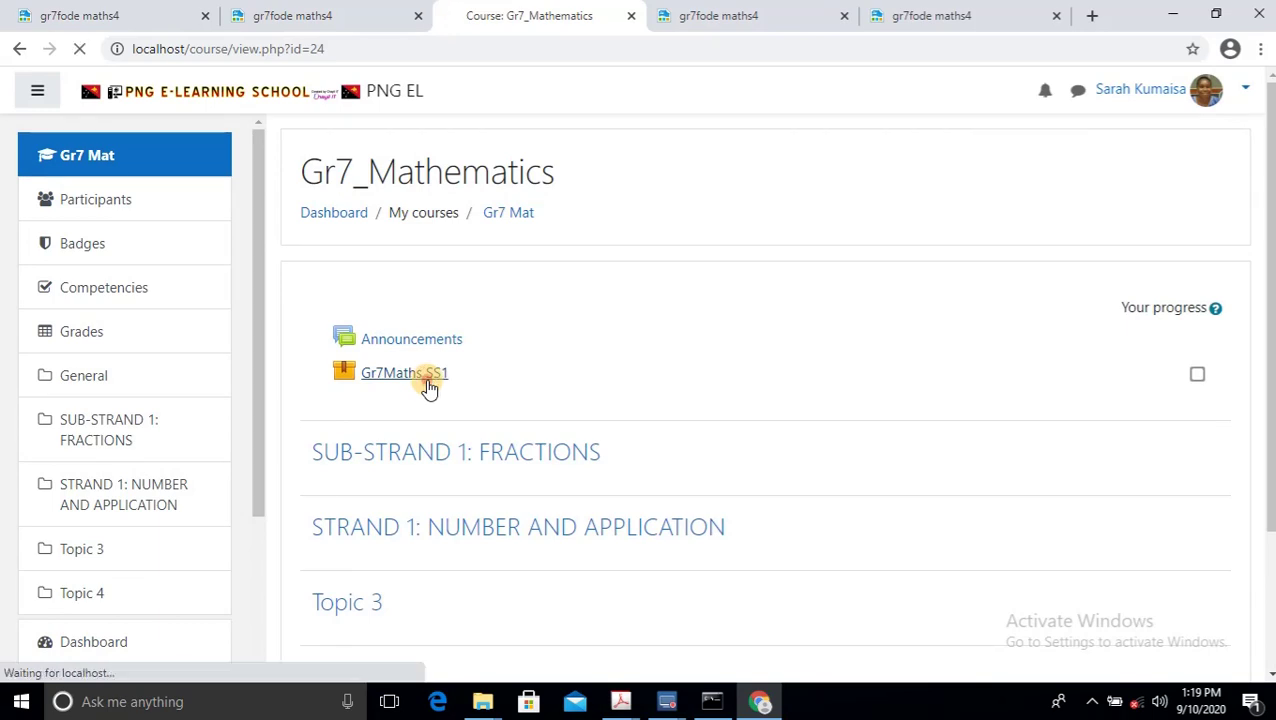
{"action": "scroll", "coordinate": [425, 380], "scroll_direction": "down", "scroll_amount": 1}
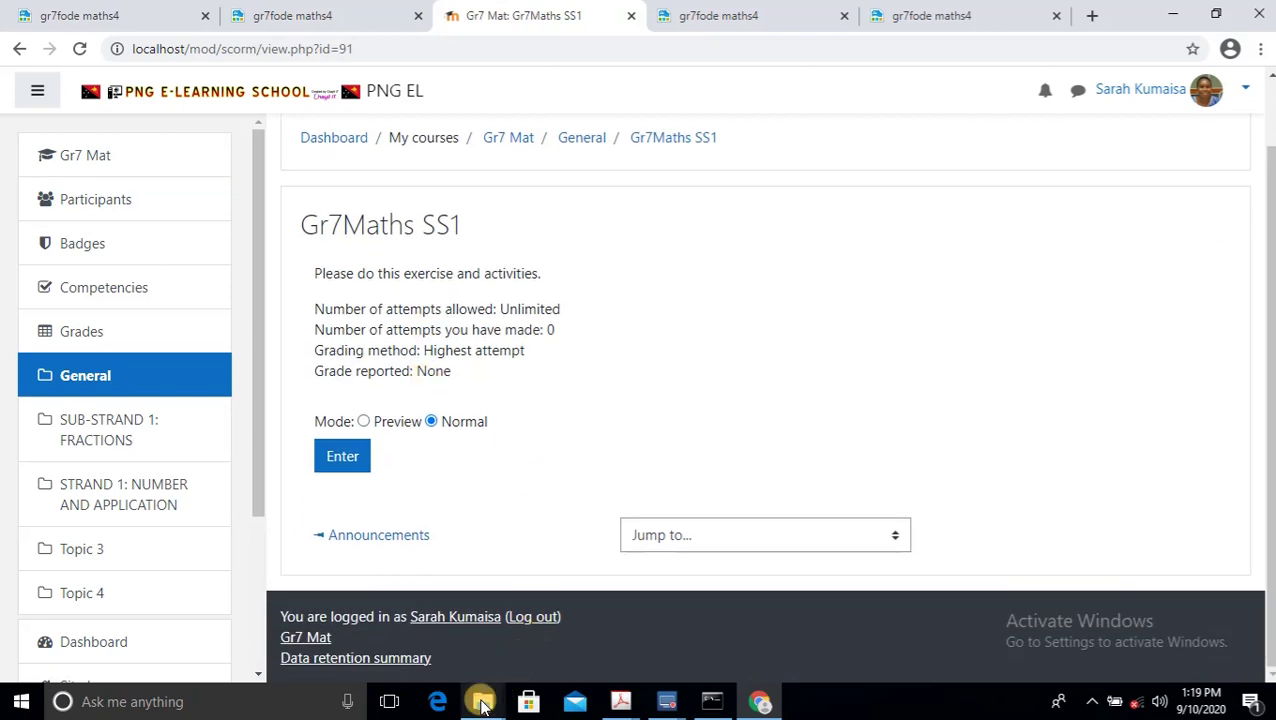
- Open the index file from Grade 7 Fode > gr7fode maths4 (Published) in the browser
{"action": "right_click", "coordinate": [482, 701]}
{"action": "left_click", "coordinate": [679, 395]}
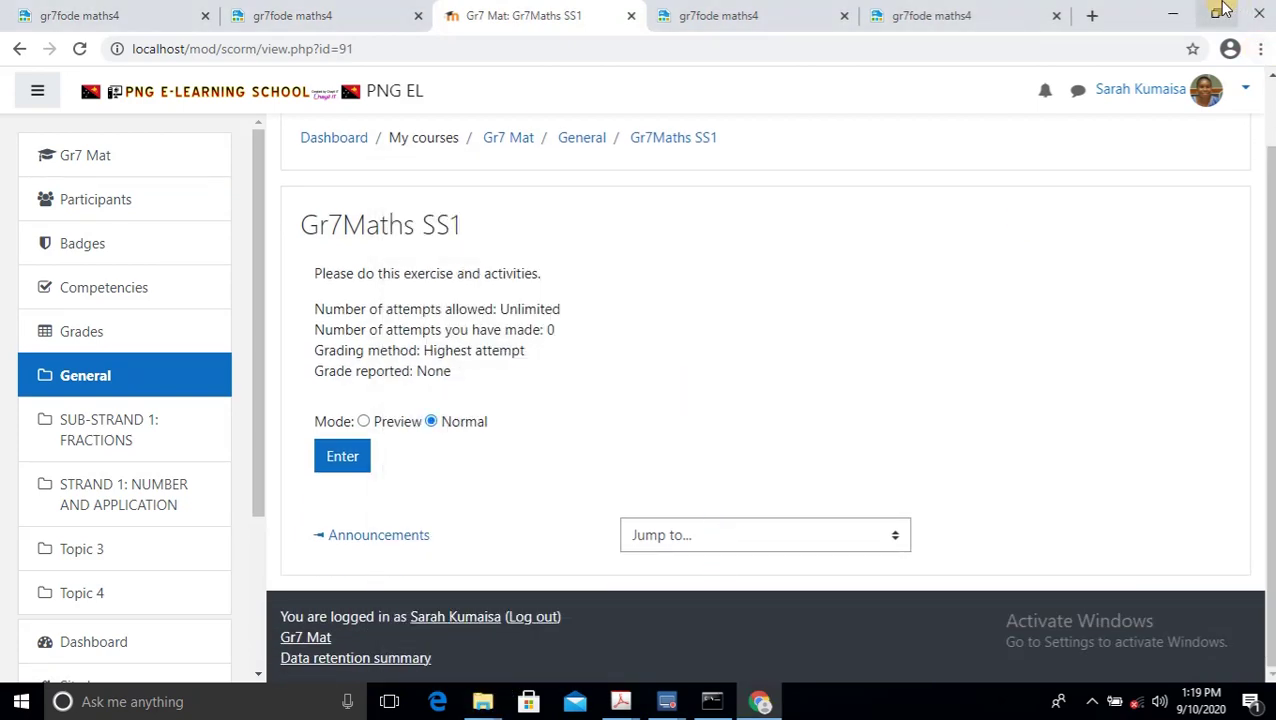
{"action": "left_click", "coordinate": [1170, 15]}
{"action": "double_click", "coordinate": [376, 40]}
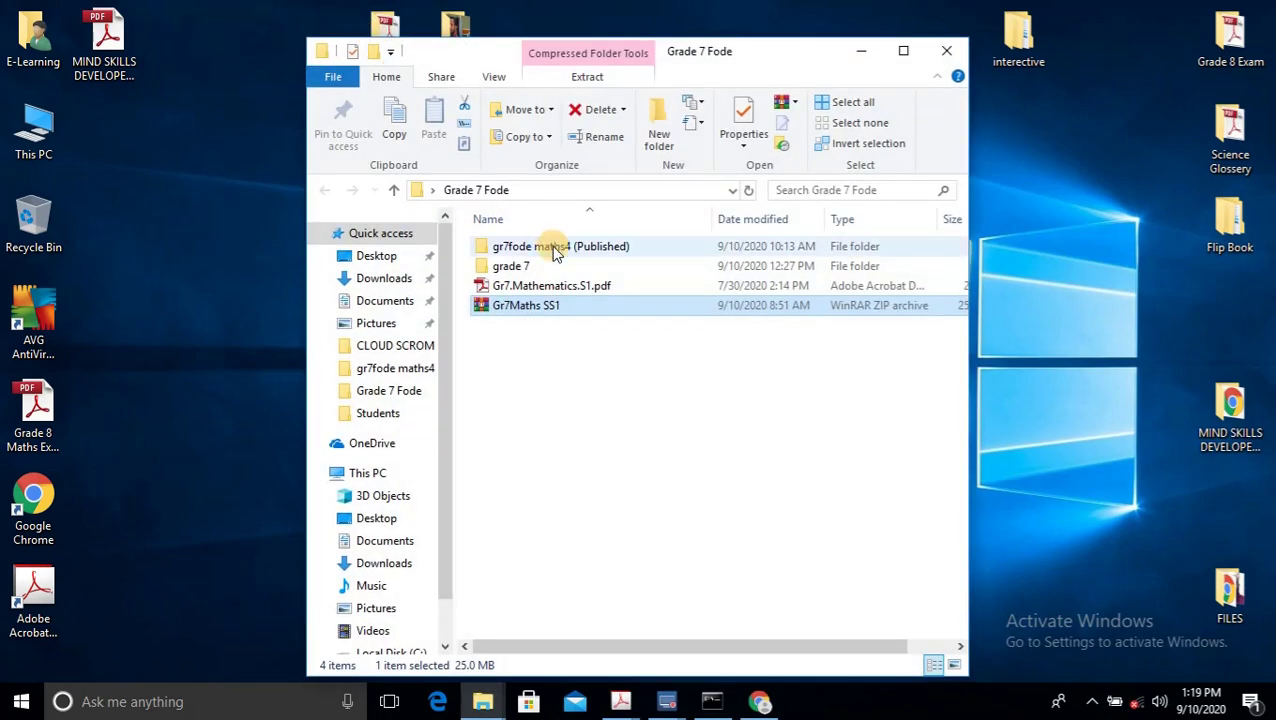
{"action": "double_click", "coordinate": [545, 251]}
{"action": "left_click", "coordinate": [545, 288]}
{"action": "double_click", "coordinate": [543, 288]}
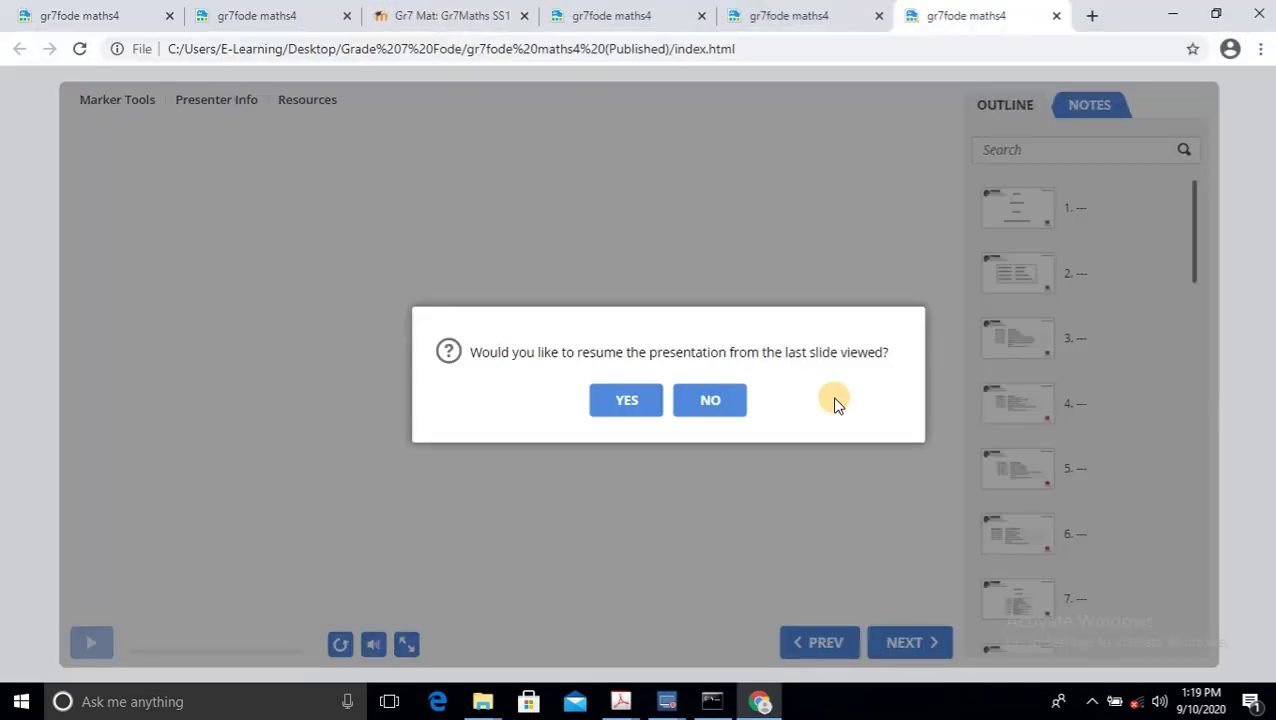
- Restart the local presentation from slide 1, skip ahead three slides, and return to Gr7Maths SS1
{"action": "left_click", "coordinate": [716, 400]}
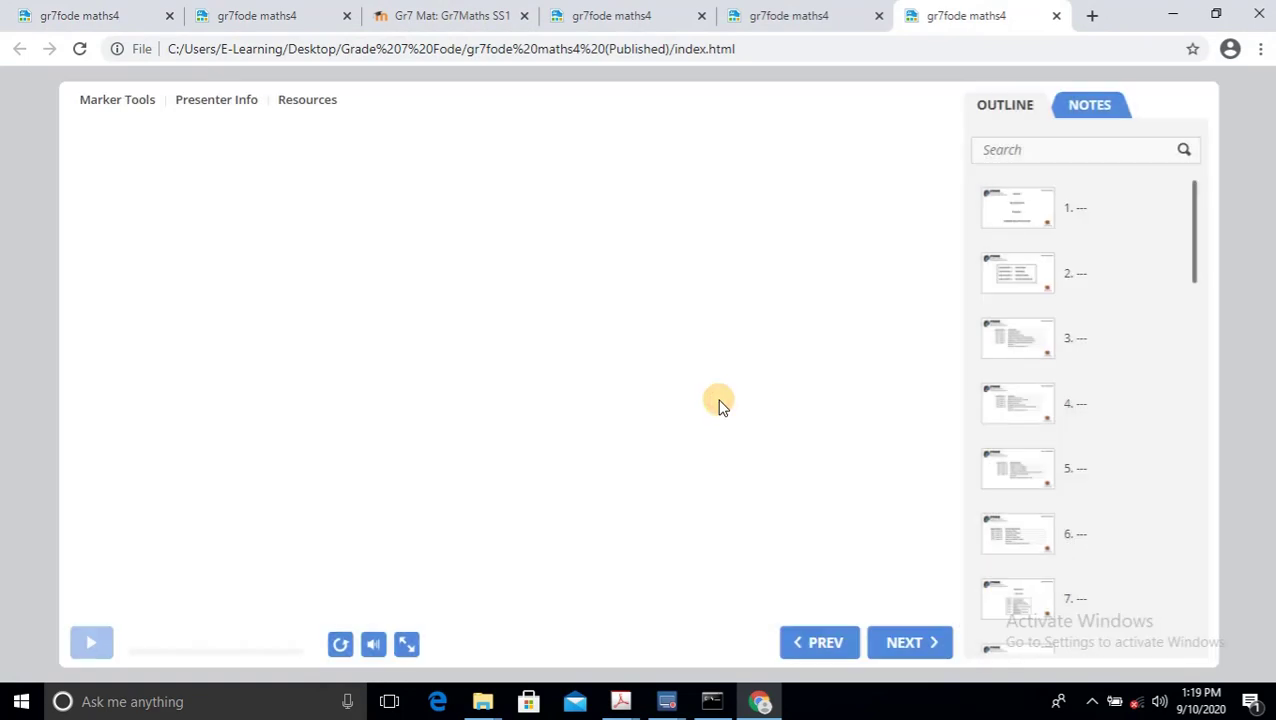
{"action": "left_click", "coordinate": [903, 644]}
{"action": "left_click", "coordinate": [910, 648]}
{"action": "left_click", "coordinate": [910, 648]}
{"action": "left_click", "coordinate": [915, 652]}
{"action": "left_click", "coordinate": [915, 652]}
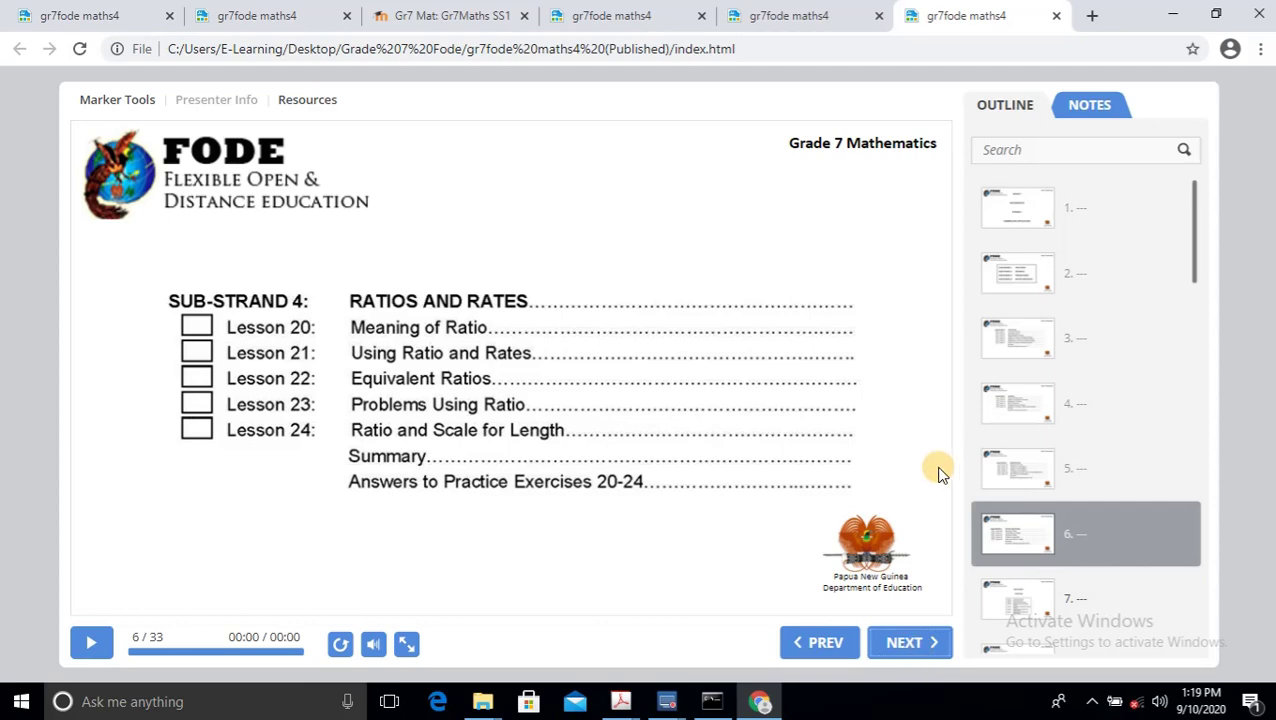
{"action": "left_click", "coordinate": [1170, 14]}
{"action": "left_click", "coordinate": [470, 18]}
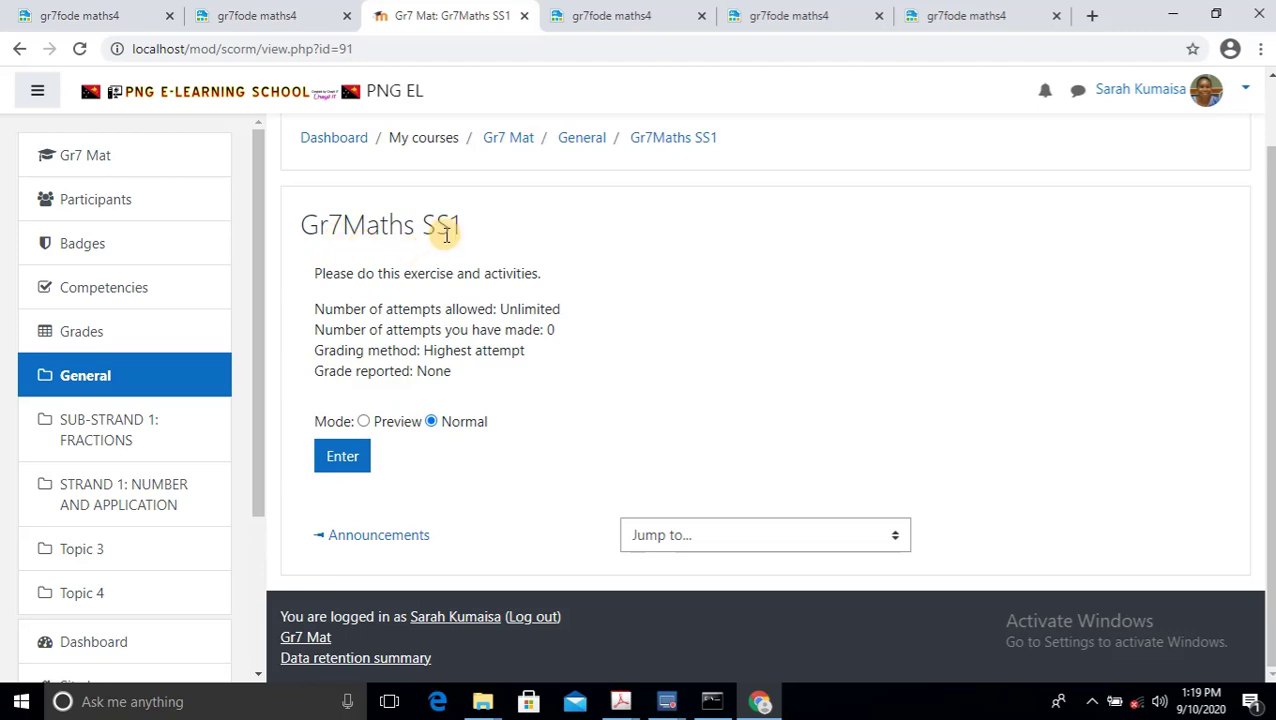
- Enter Gr7Maths SS1 in Normal mode and play it to slide 2, the Chayil IT credits
{"action": "left_click", "coordinate": [333, 458]}
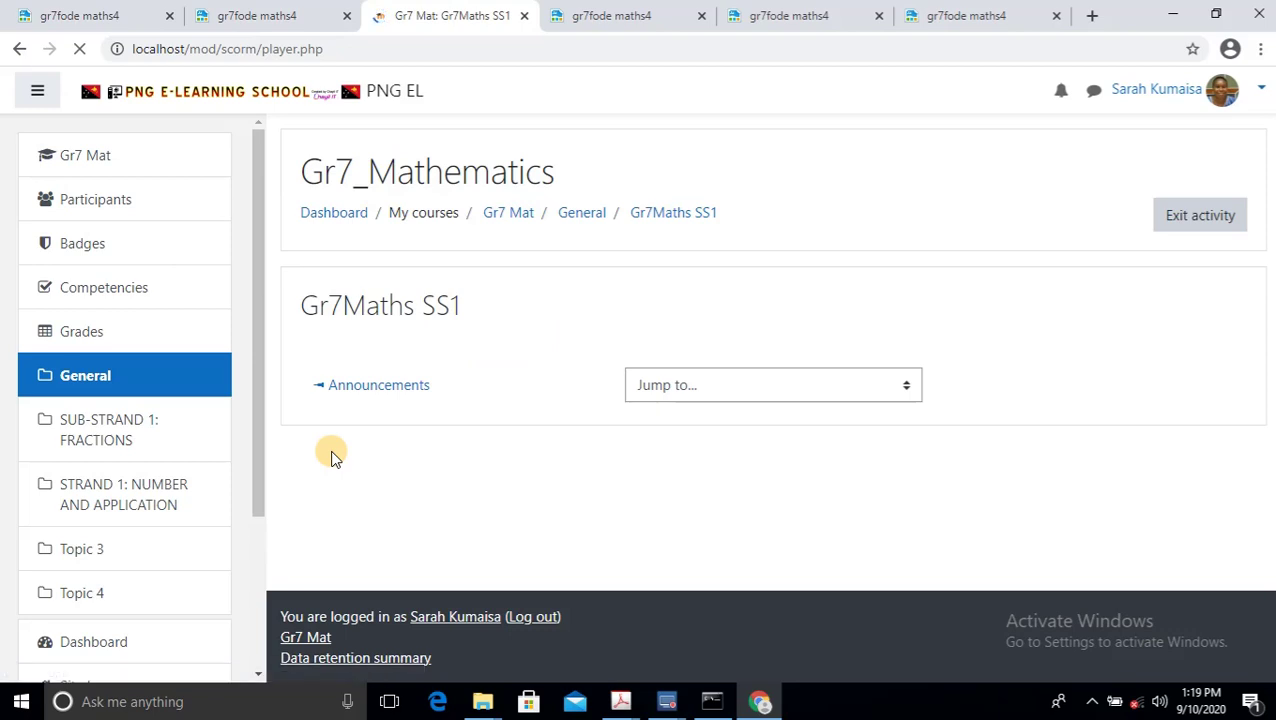
{"action": "scroll", "coordinate": [469, 449], "scroll_direction": "down", "scroll_amount": 3}
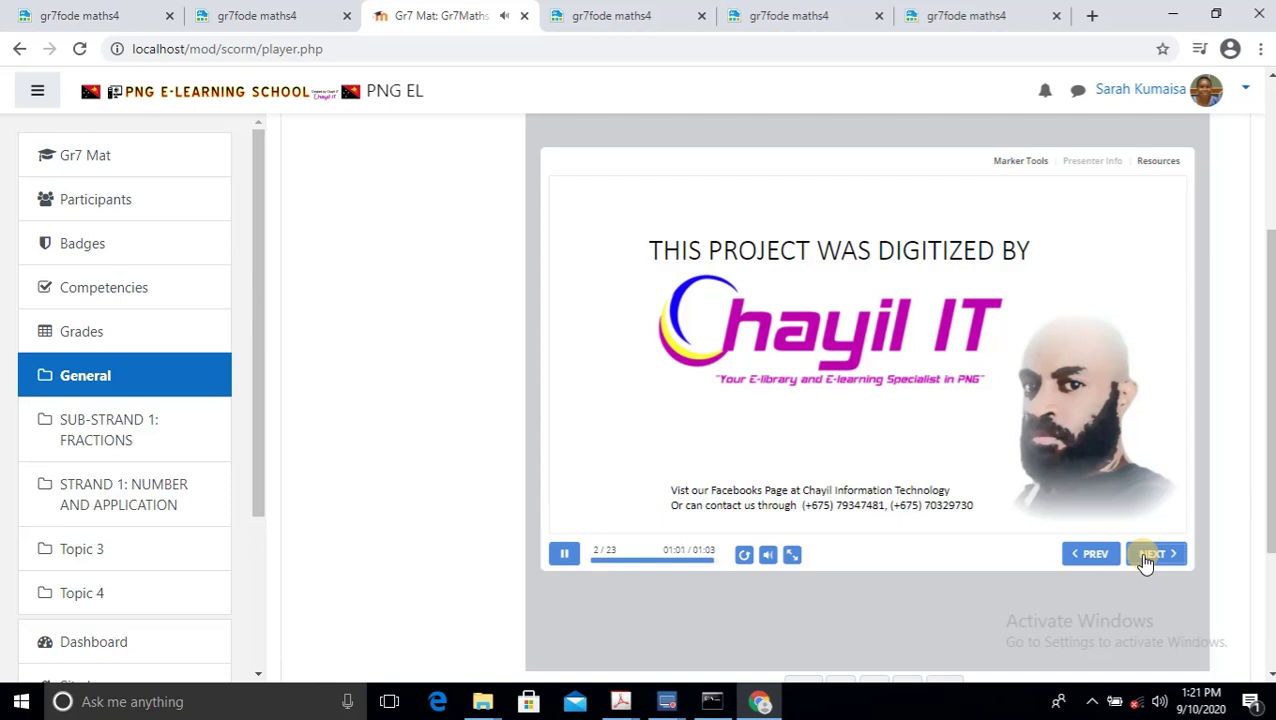
- Advance through the resources and lesson-list slides to slide 5, the Fractions Introduction
{"action": "left_click", "coordinate": [1147, 563]}
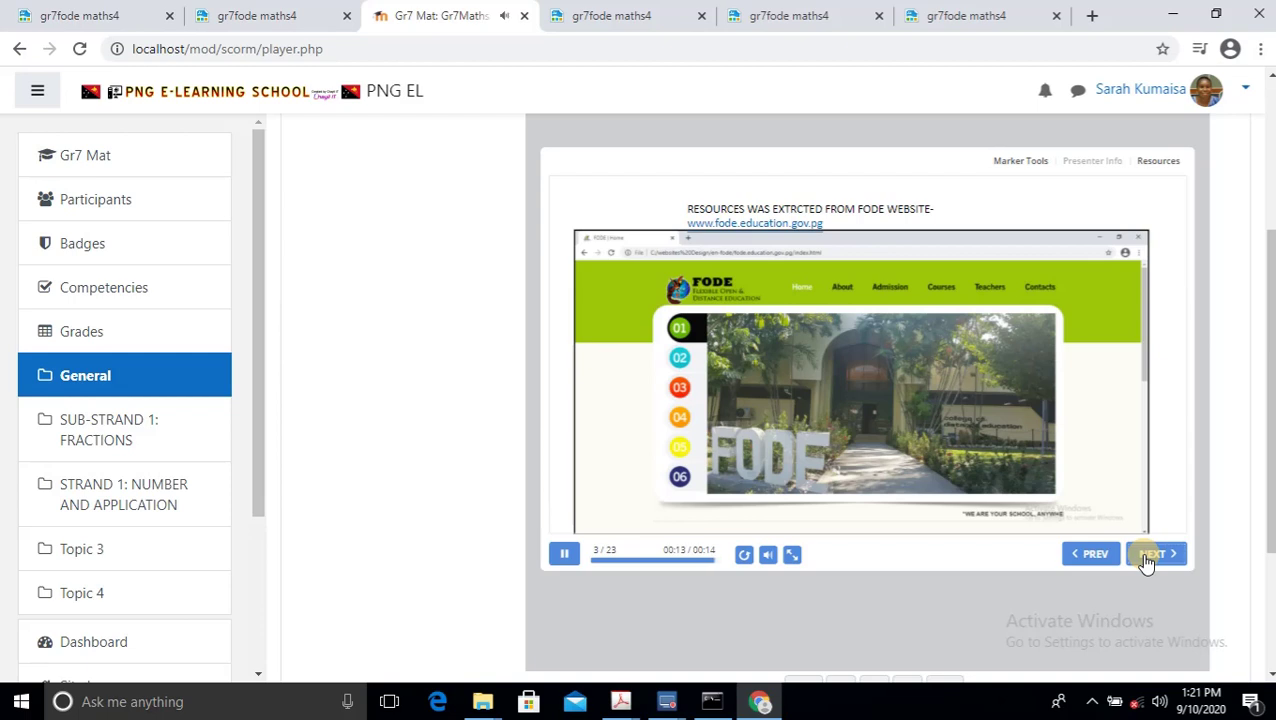
{"action": "left_click", "coordinate": [1147, 556]}
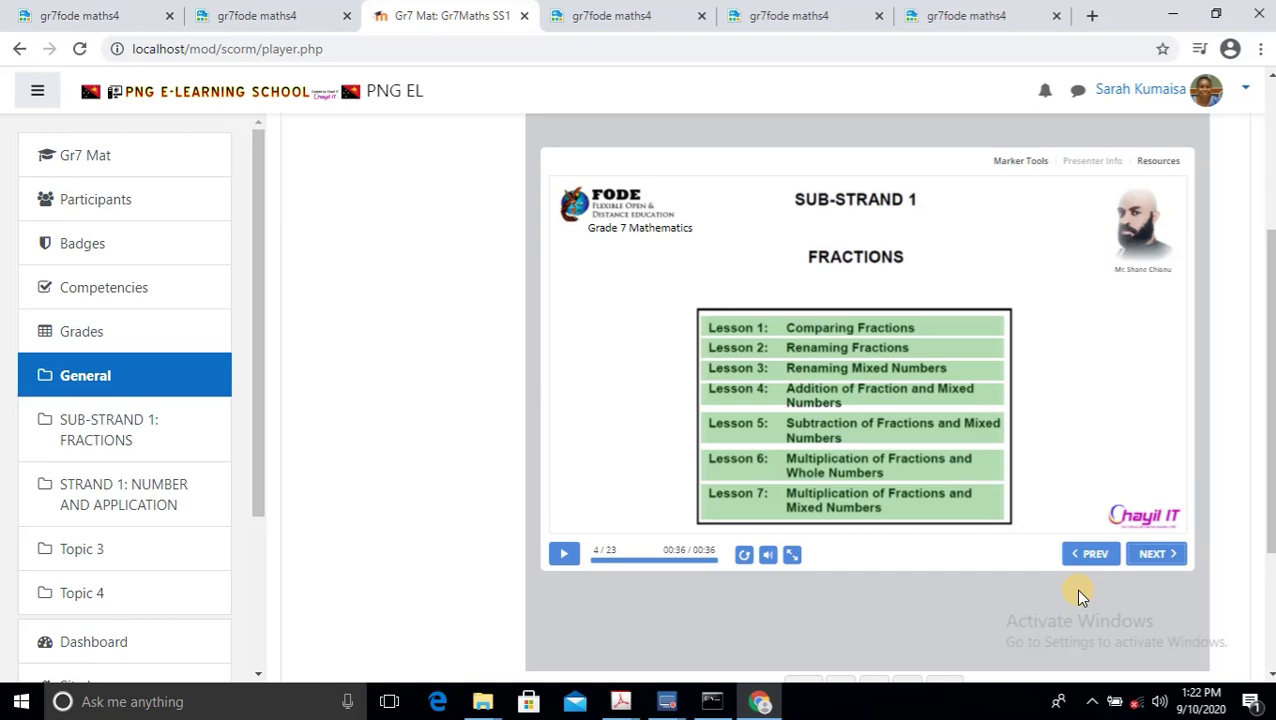
{"action": "left_click", "coordinate": [1148, 560]}
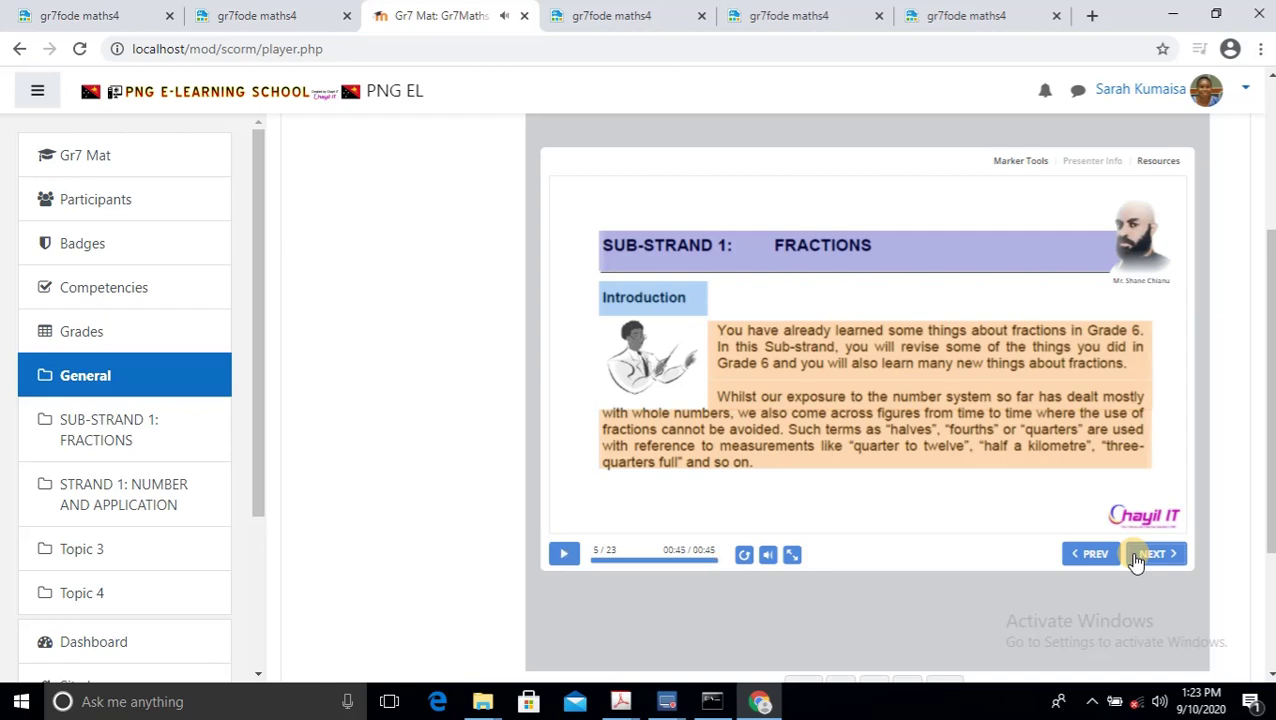
- Advance past the questions and whole-numbers slides to slide 8 of 23
{"action": "left_click", "coordinate": [1150, 554]}
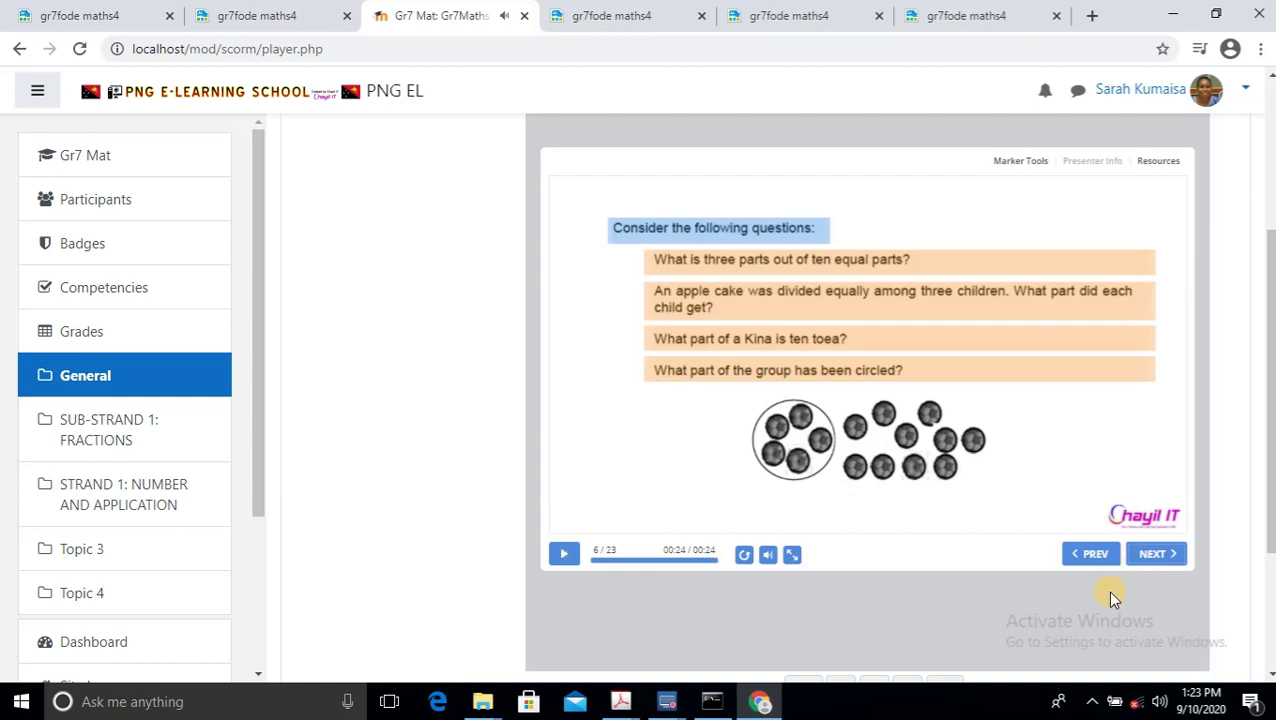
{"action": "left_click", "coordinate": [1165, 558]}
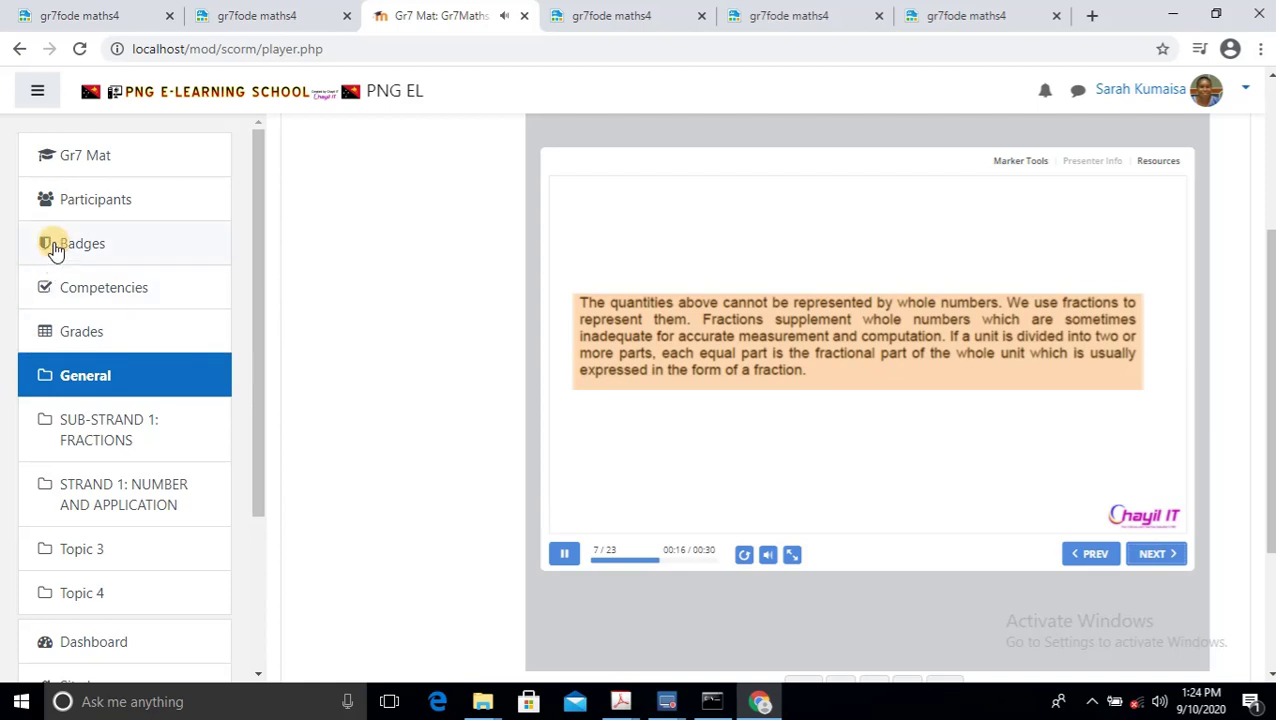
{"action": "scroll", "coordinate": [55, 215], "scroll_direction": "down", "scroll_amount": 2}
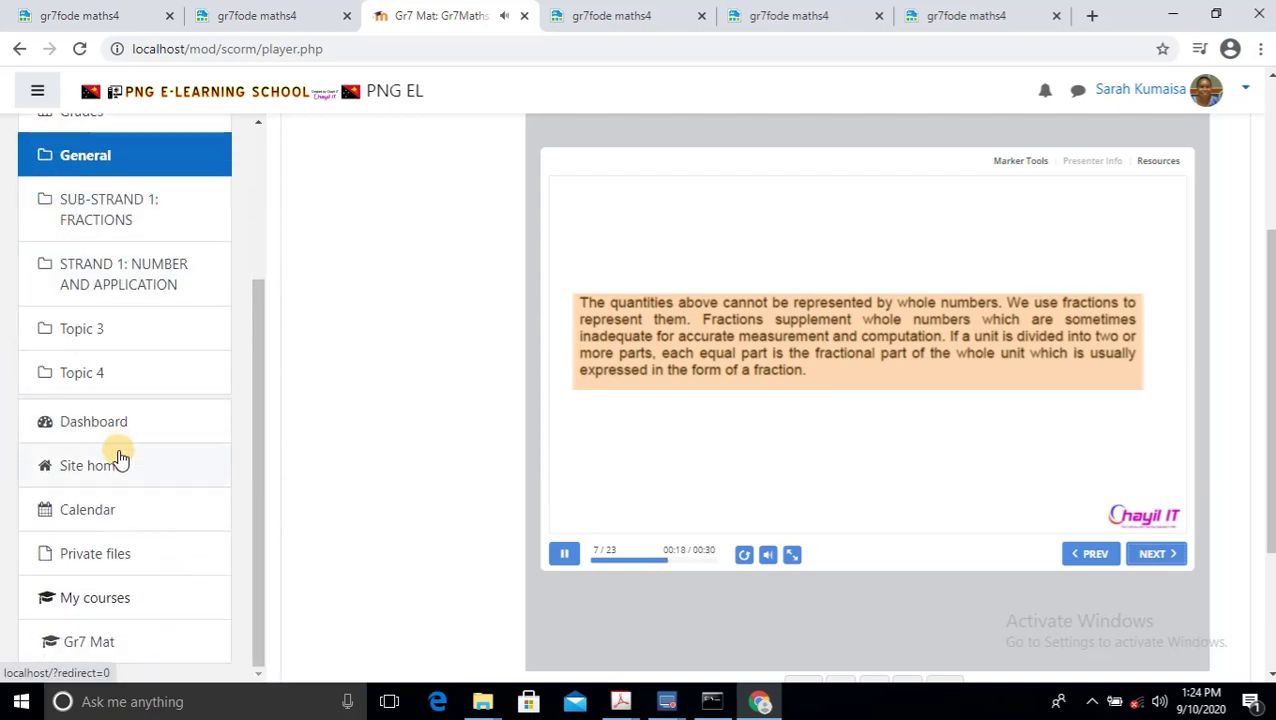
{"action": "scroll", "coordinate": [120, 458], "scroll_direction": "up", "scroll_amount": 2}
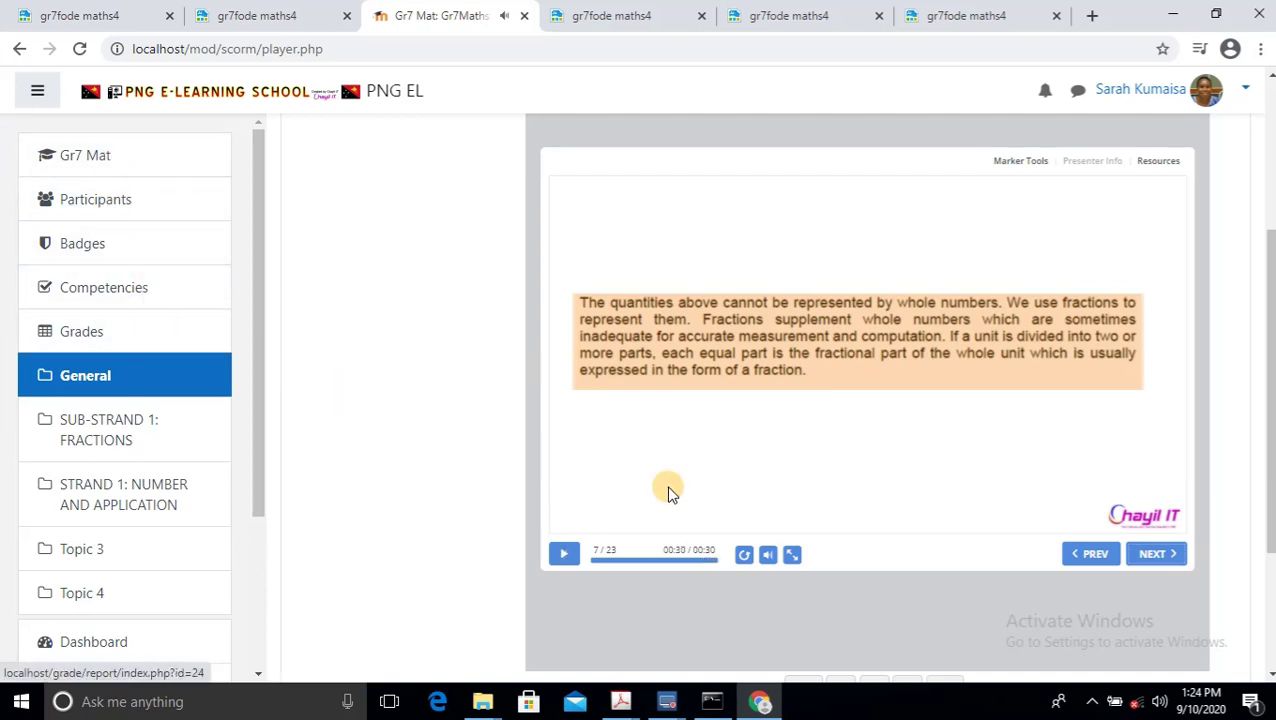
{"action": "left_click", "coordinate": [1155, 556]}
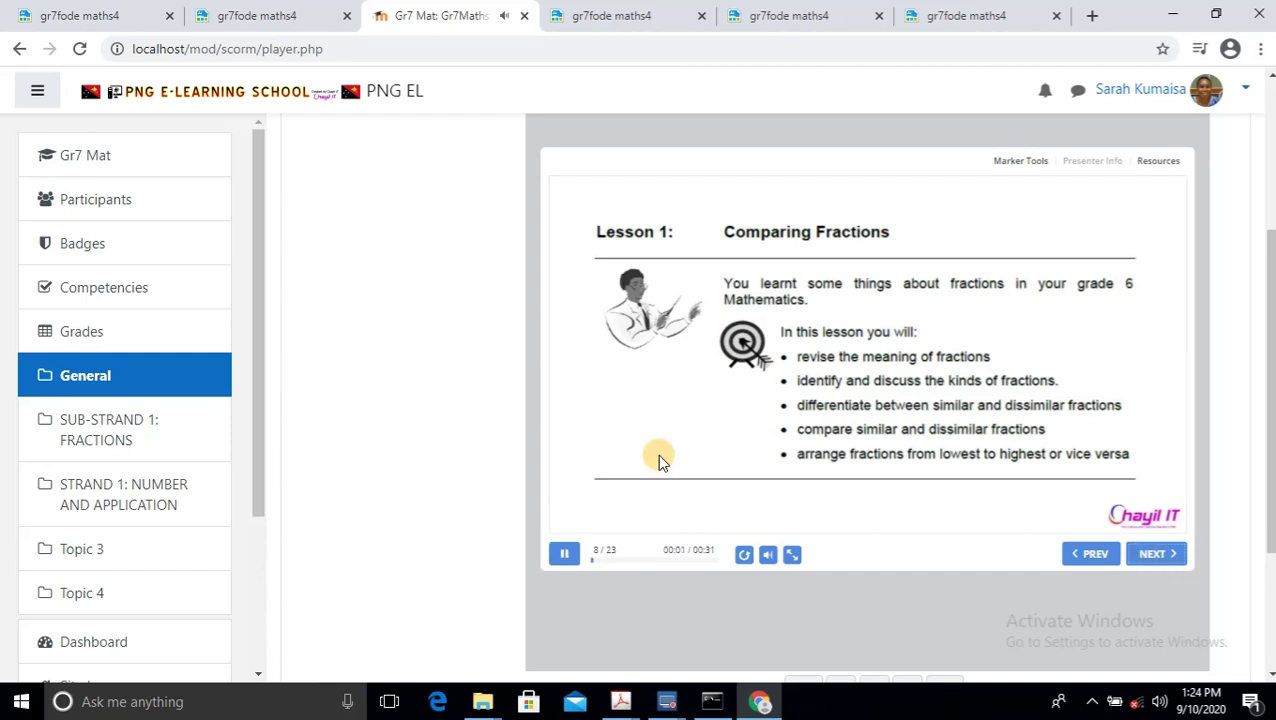
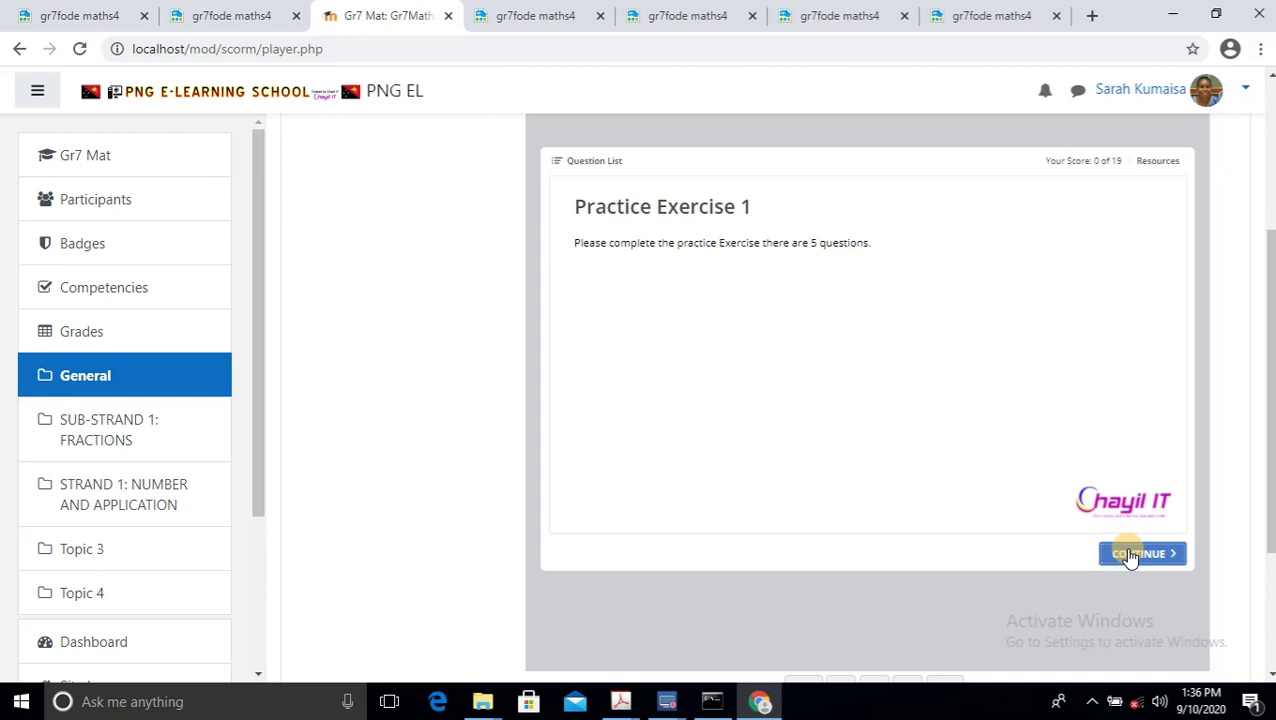
- Begin Practice Exercise 1 to bring up Question 1 on the rectangle split into six parts
{"action": "left_click", "coordinate": [1128, 556]}
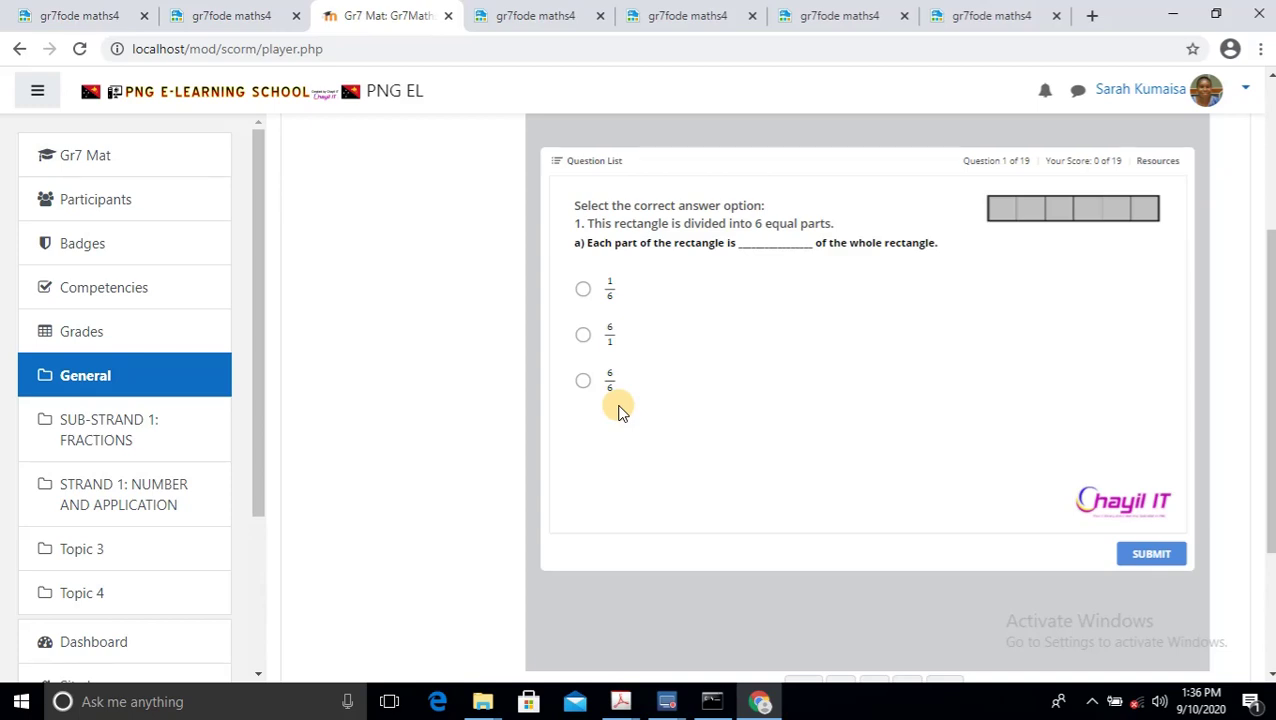
- Inspect the enlarged rectangle, answer 1/6 for Question 1, submit, and continue to Question 2
{"action": "left_click", "coordinate": [1056, 210]}
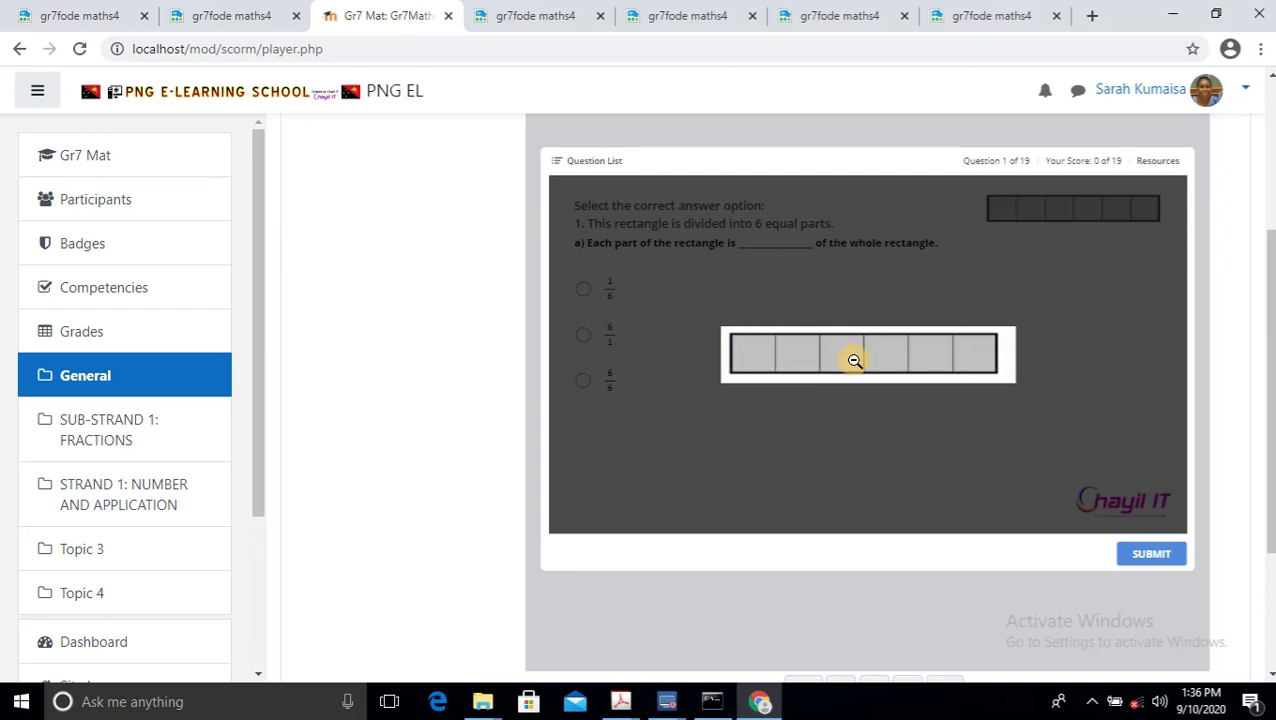
{"action": "left_click", "coordinate": [1119, 297]}
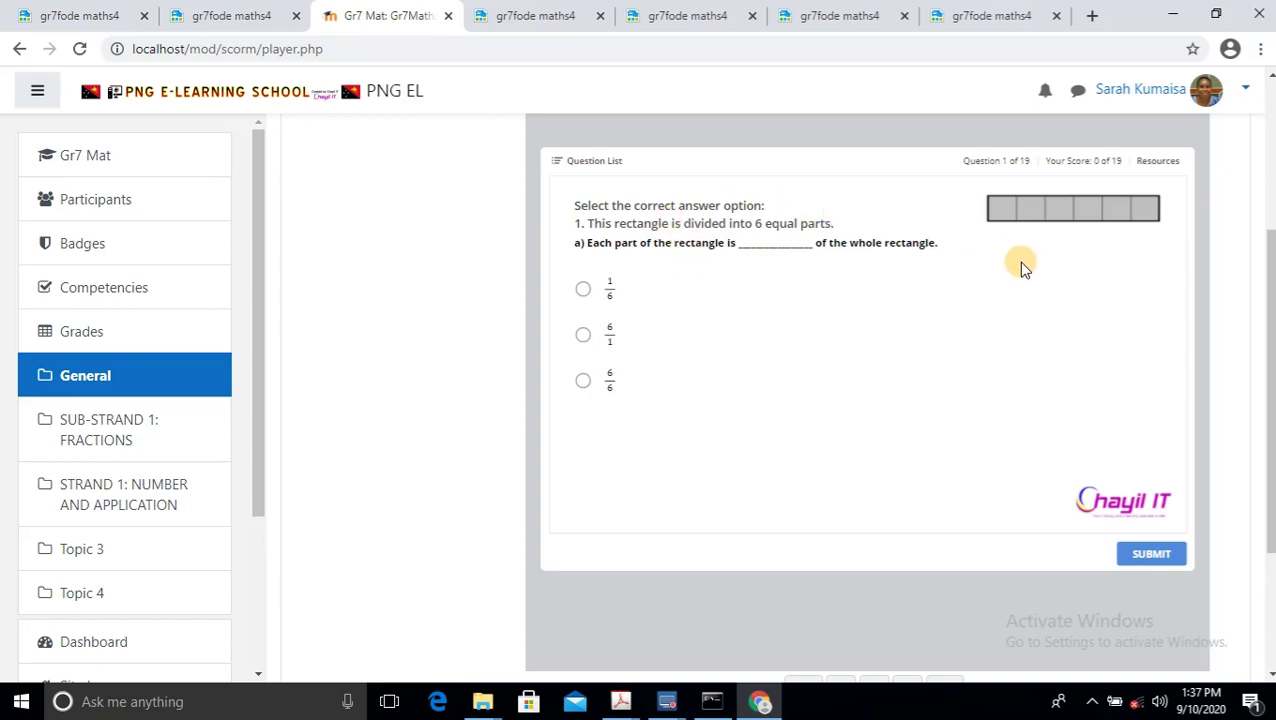
{"action": "left_click", "coordinate": [1013, 214]}
{"action": "left_click", "coordinate": [959, 321]}
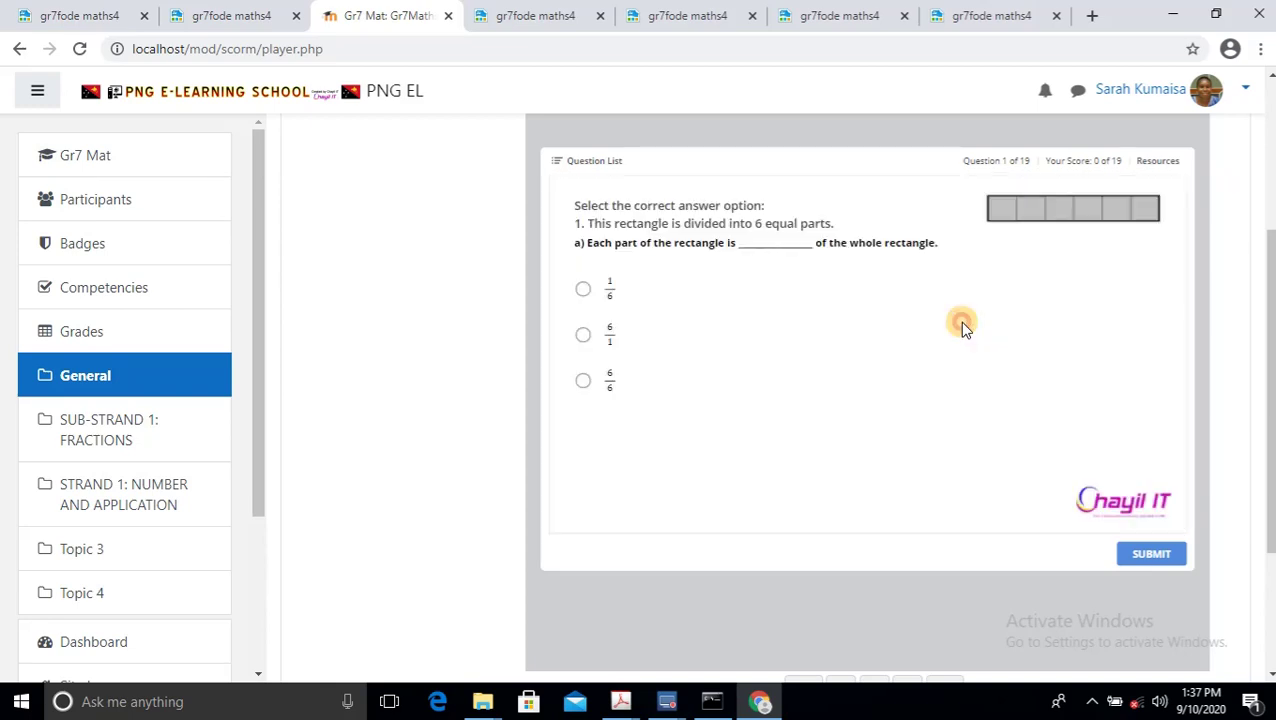
{"action": "left_click", "coordinate": [586, 297]}
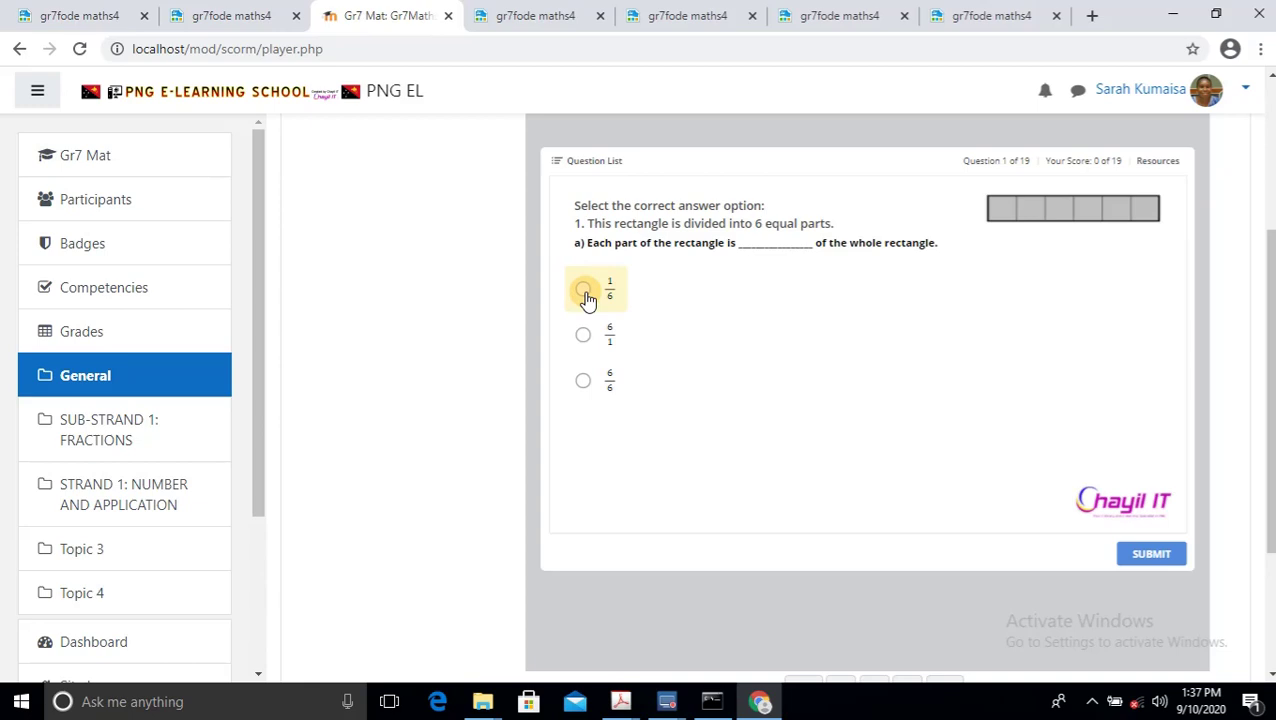
{"action": "left_click", "coordinate": [586, 297]}
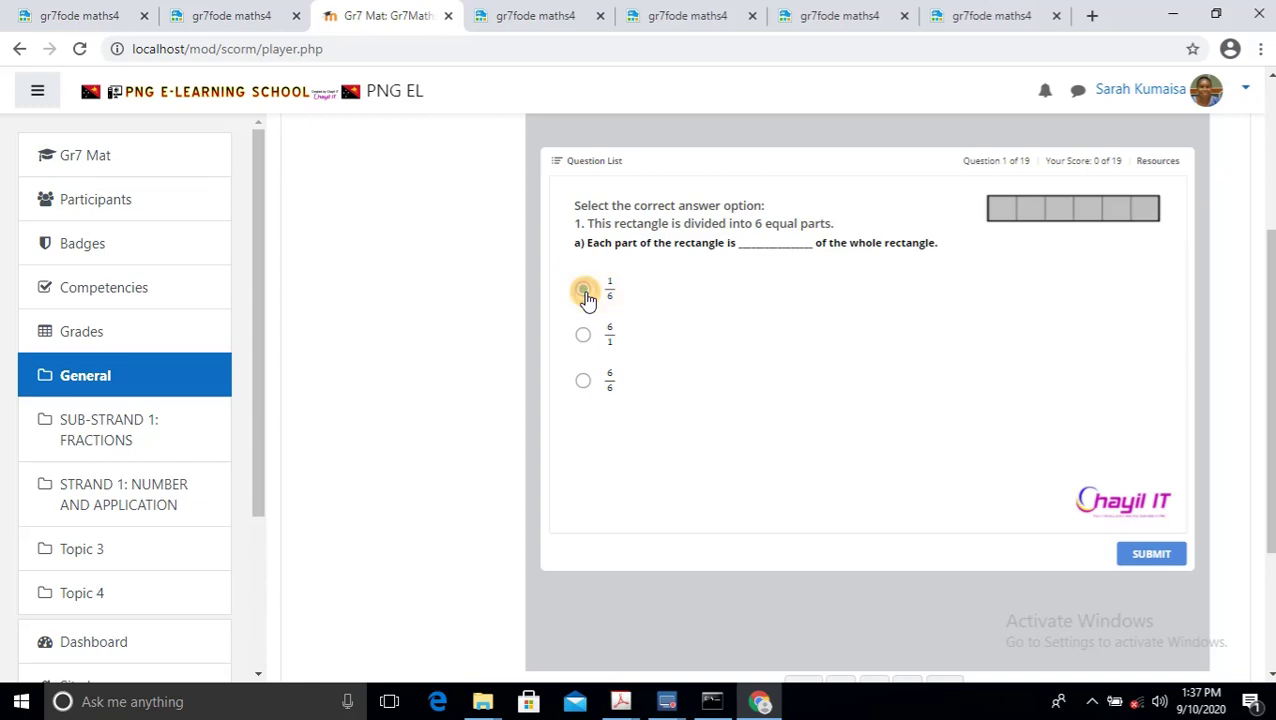
{"action": "left_click", "coordinate": [1145, 564]}
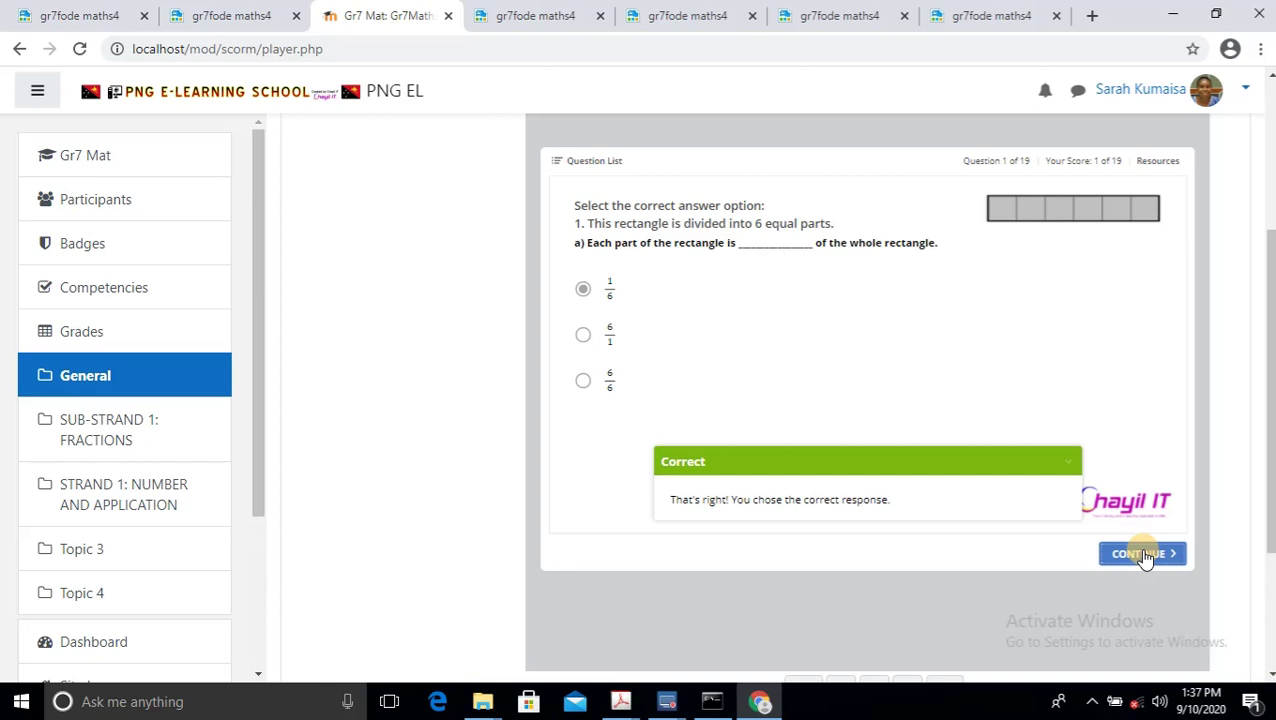
{"action": "left_click", "coordinate": [1145, 556]}
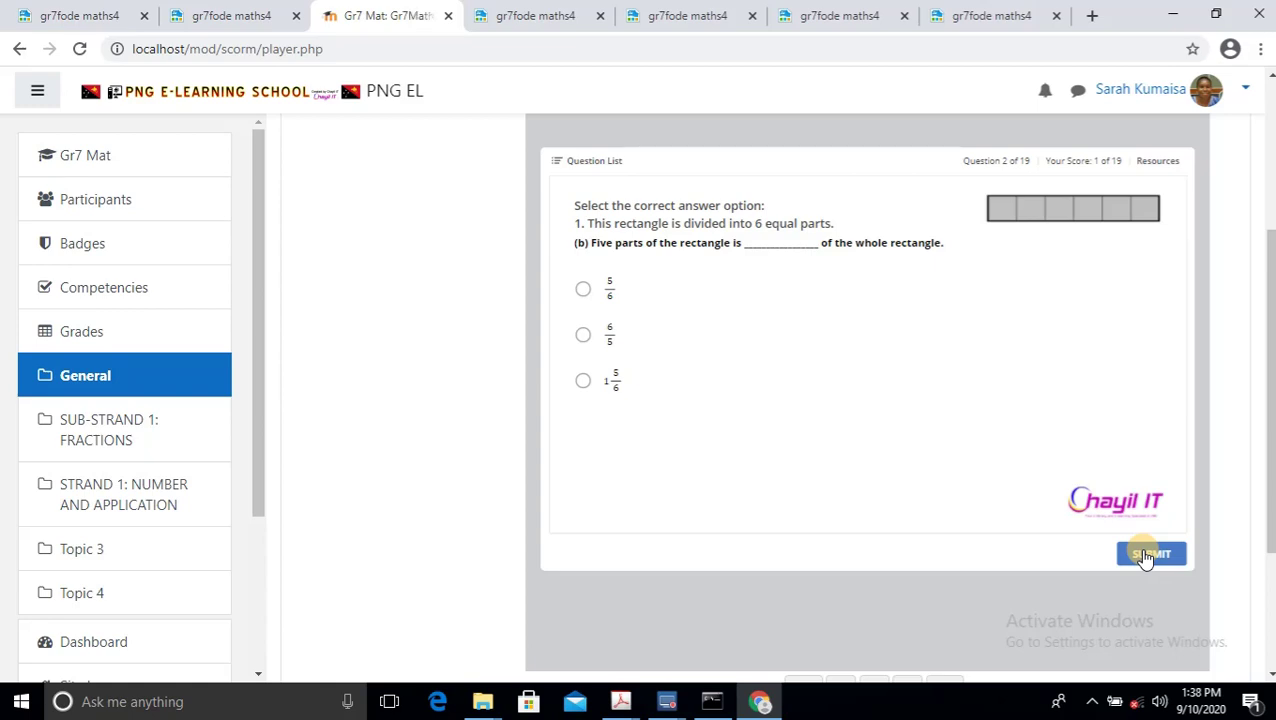
- Choose 5/6 for five of six parts, submit it, and continue to Question 3
{"action": "left_click", "coordinate": [584, 290]}
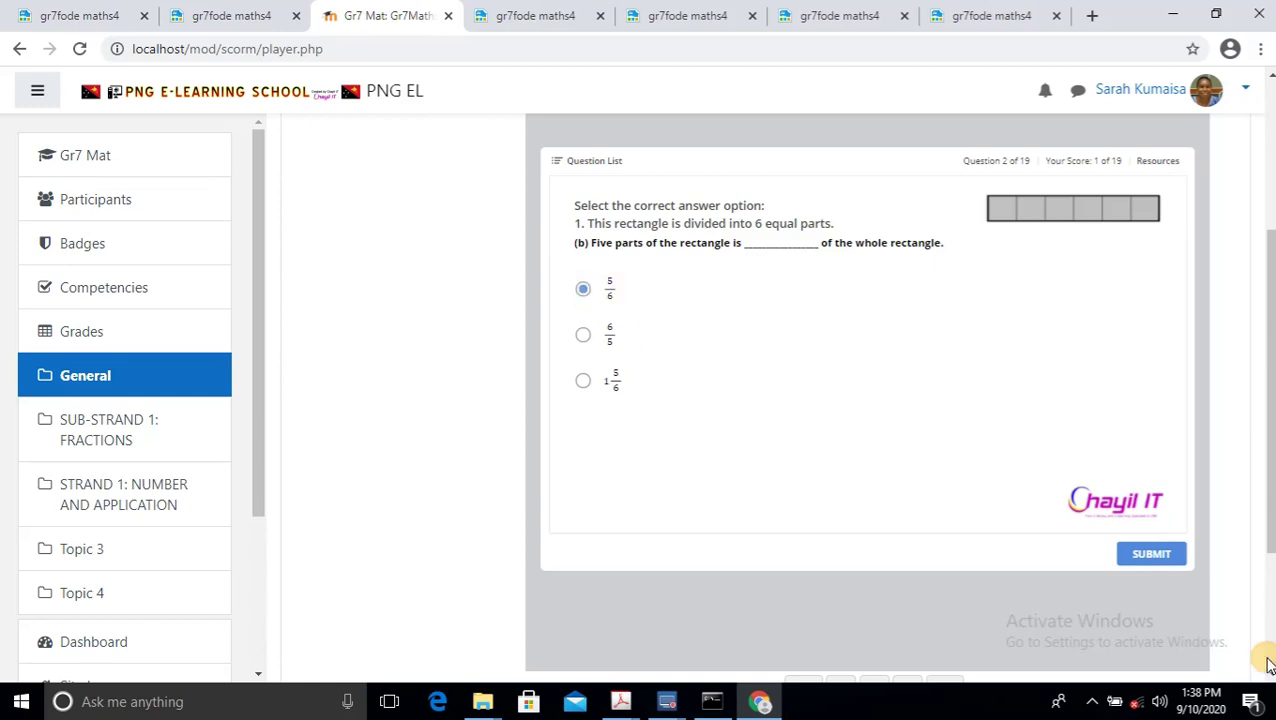
{"action": "left_click", "coordinate": [1150, 554]}
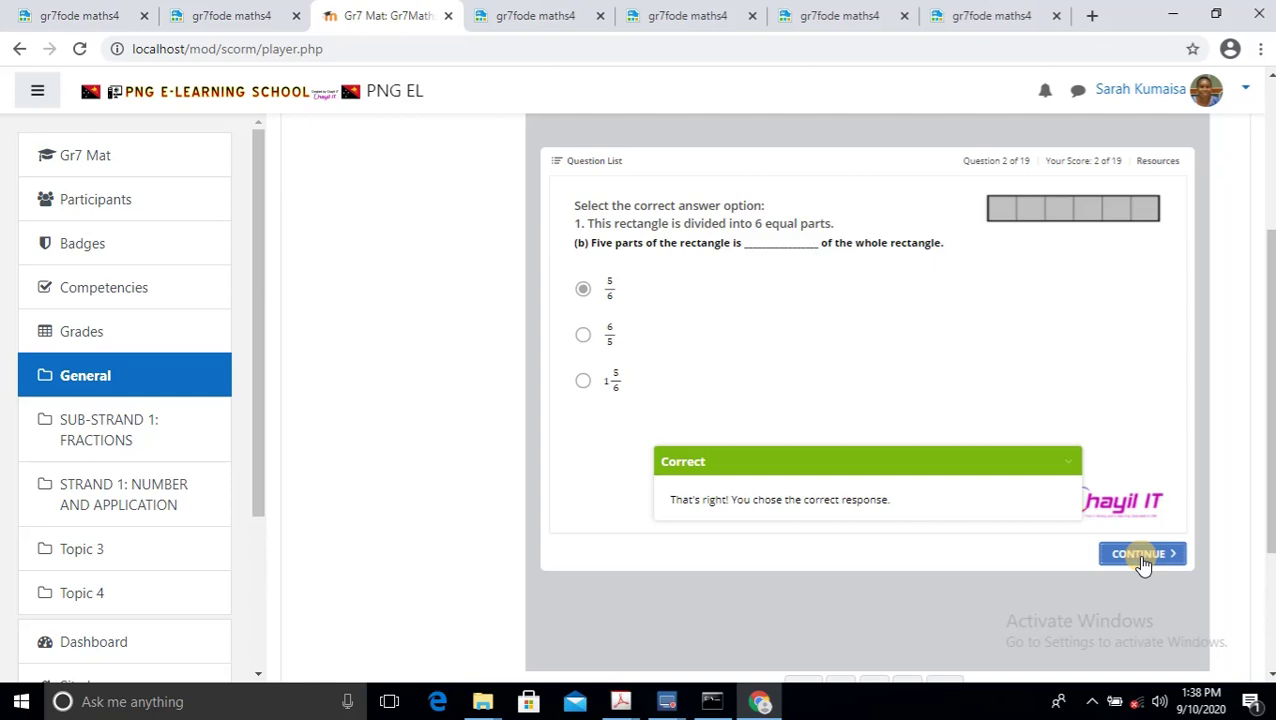
{"action": "left_click", "coordinate": [1141, 556]}
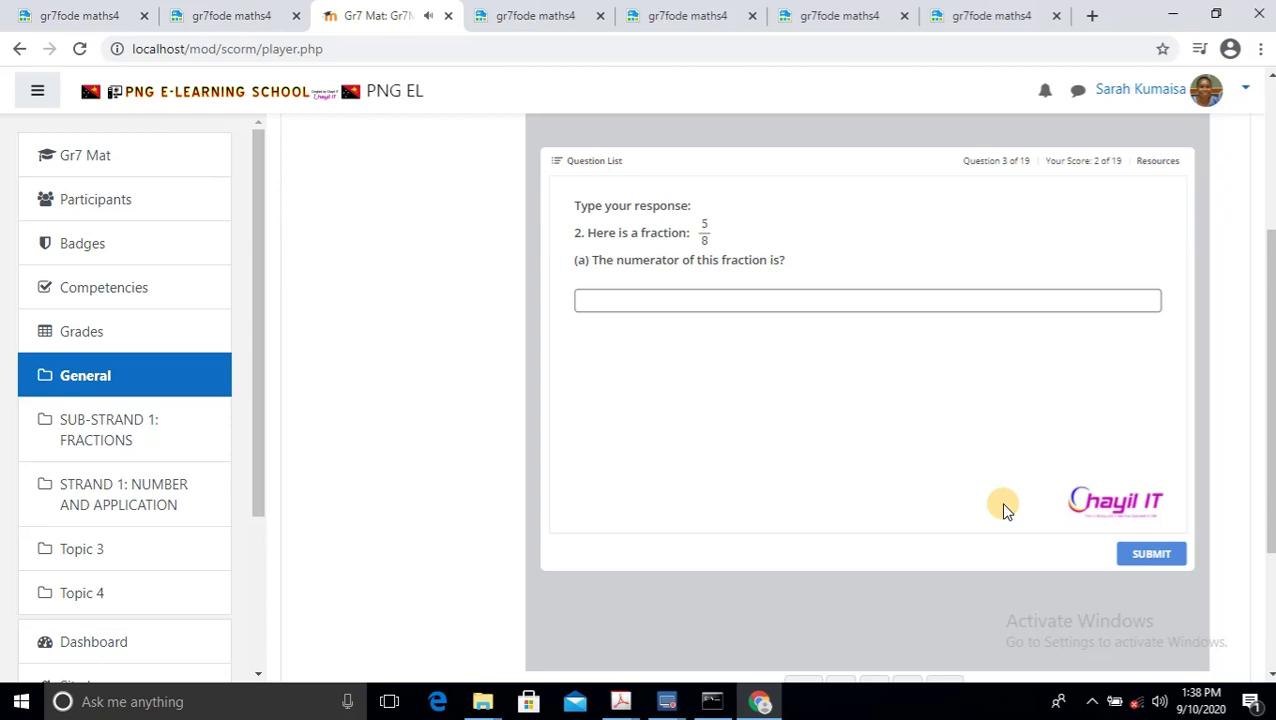
- Enter 5 as the numerator of 5/8, submit it, and continue to Question 4
{"action": "type", "text": "5"}
{"action": "key", "text": "BackSpace"}
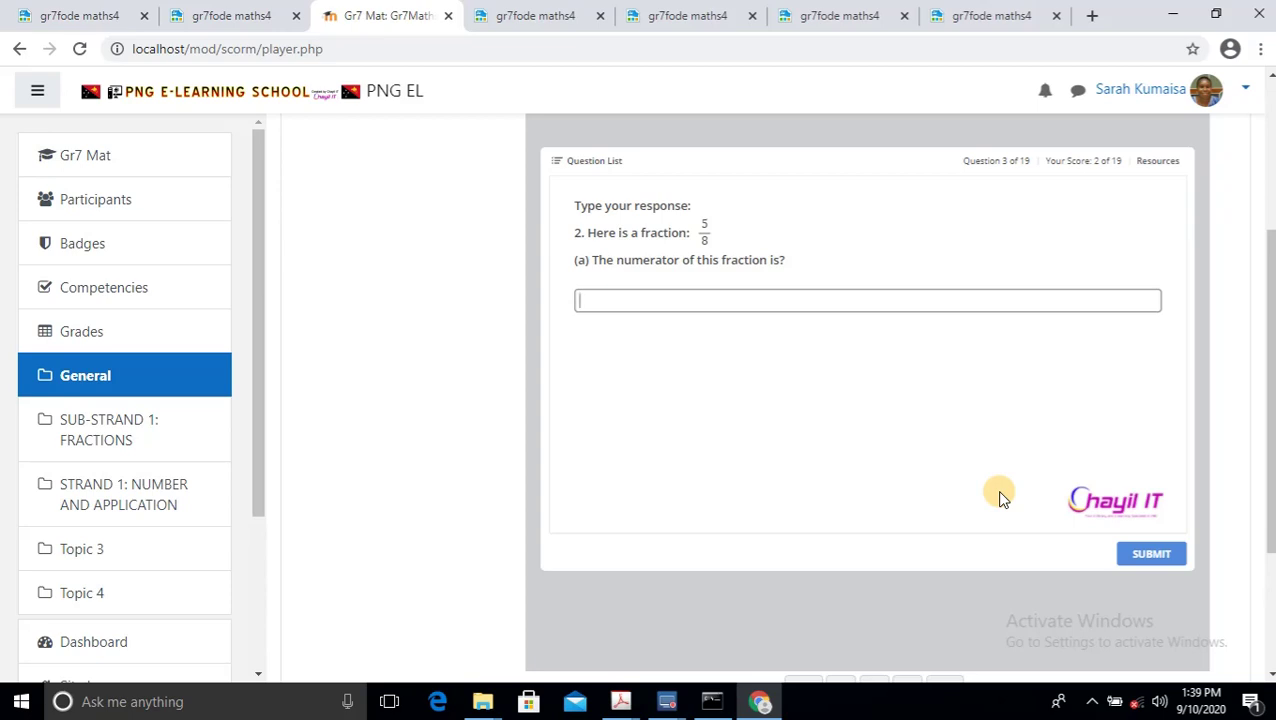
{"action": "type", "text": "655813182318"}
{"action": "key", "text": "BackSpace"}
{"action": "key", "text": "BackSpace"}
{"action": "key", "text": "BackSpace"}
{"action": "key", "text": "BackSpace"}
{"action": "key", "text": "BackSpace"}
{"action": "key", "text": "BackSpace"}
{"action": "key", "text": "BackSpace"}
{"action": "key", "text": "BackSpace"}
{"action": "key", "text": "BackSpace"}
{"action": "key", "text": "BackSpace"}
{"action": "key", "text": "BackSpace"}
{"action": "key", "text": "BackSpace"}
{"action": "type", "text": "5"}
{"action": "left_click", "coordinate": [1150, 555]}
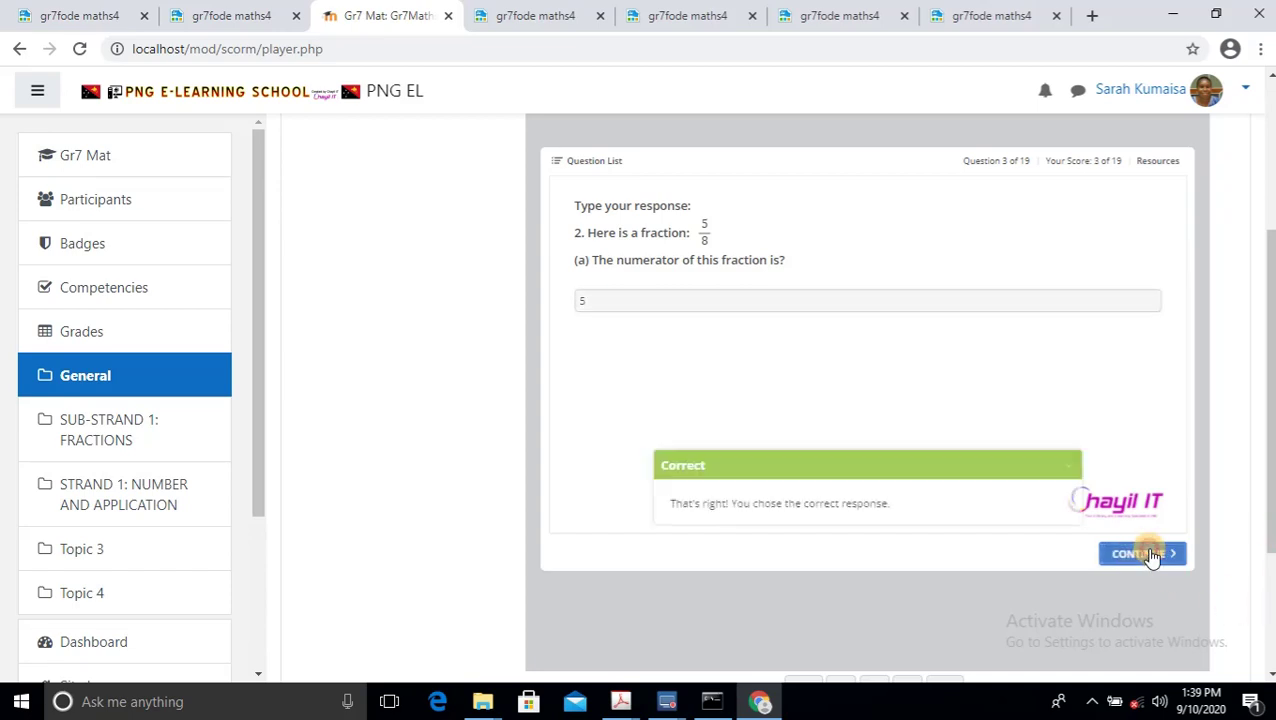
{"action": "left_click", "coordinate": [1150, 555]}
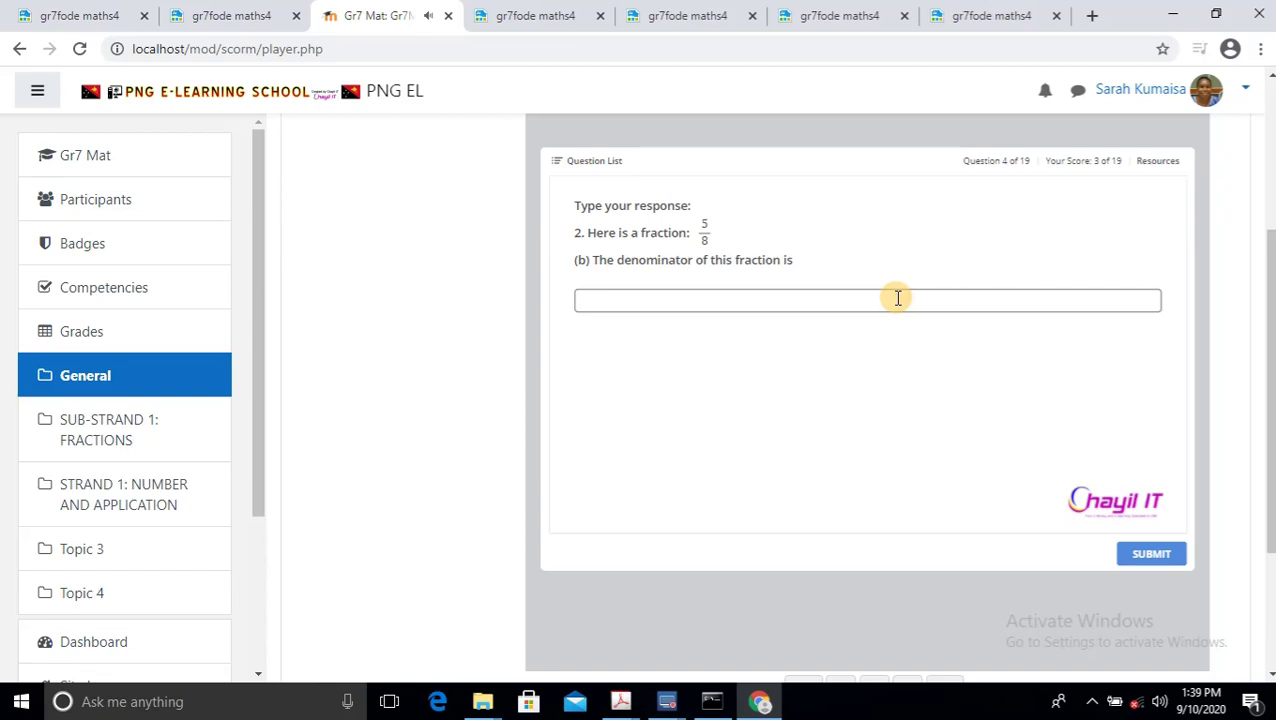
- Enter 8 as the denominator of 5/8, submit it, and continue to Question 5
{"action": "type", "text": "8"}
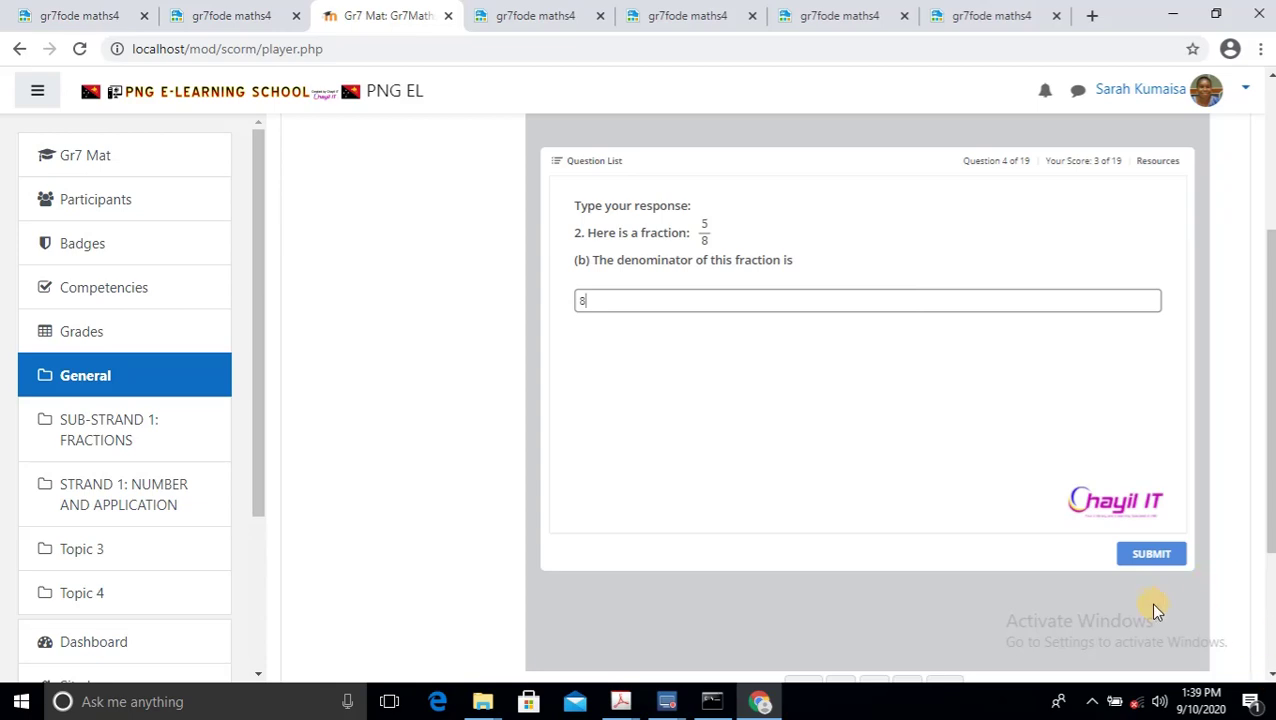
{"action": "left_click", "coordinate": [1151, 555]}
{"action": "left_click", "coordinate": [1150, 556]}
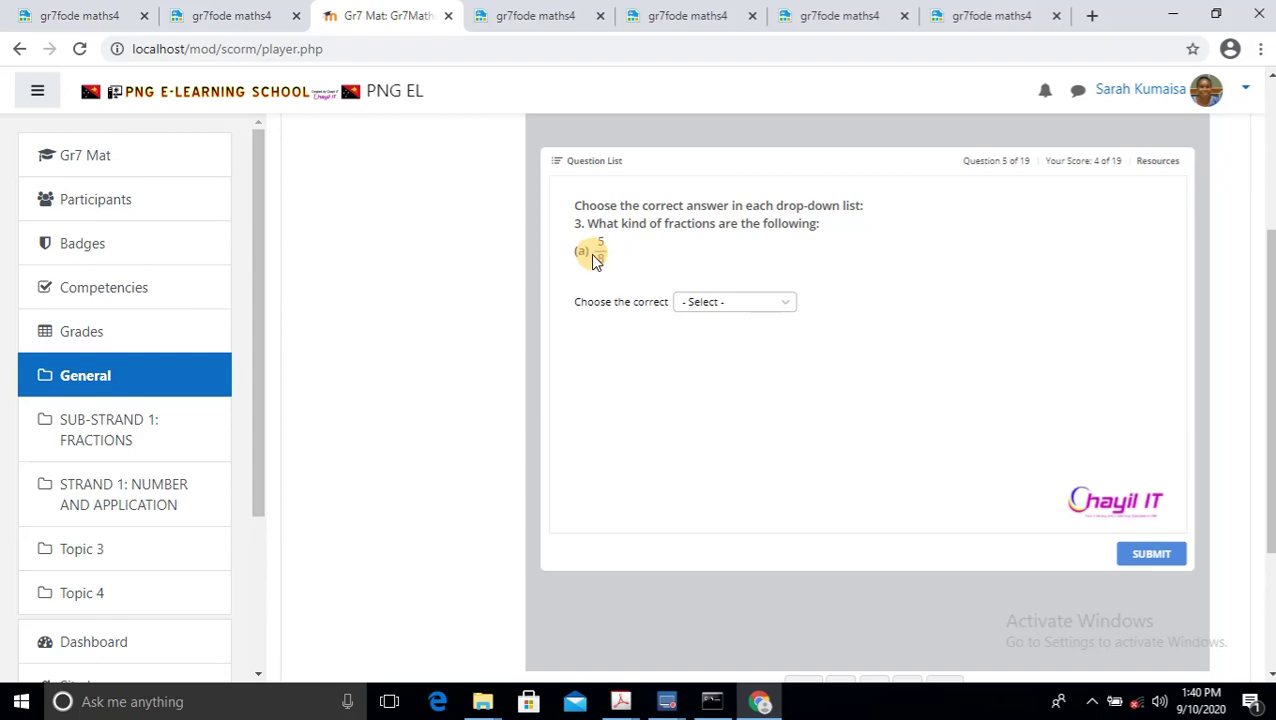
{"action": "left_click", "coordinate": [621, 704]}
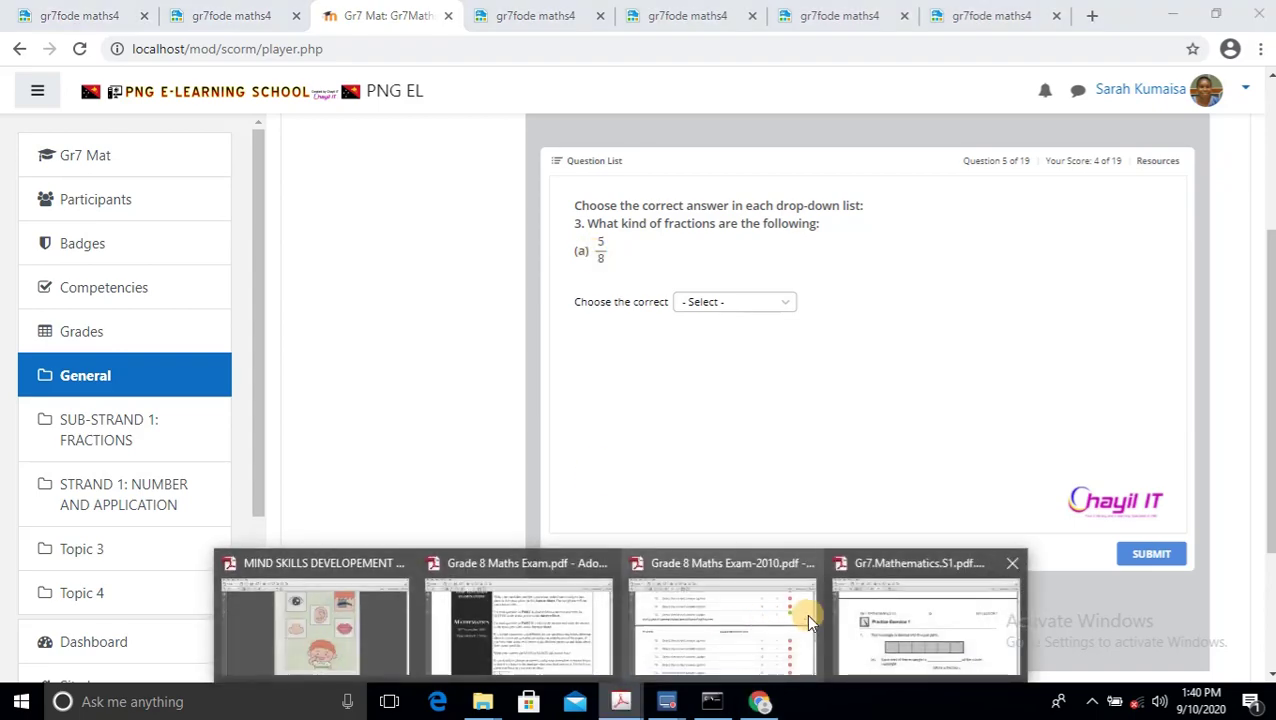
{"action": "left_click", "coordinate": [926, 620]}
{"action": "scroll", "coordinate": [703, 413], "scroll_direction": "down", "scroll_amount": 5}
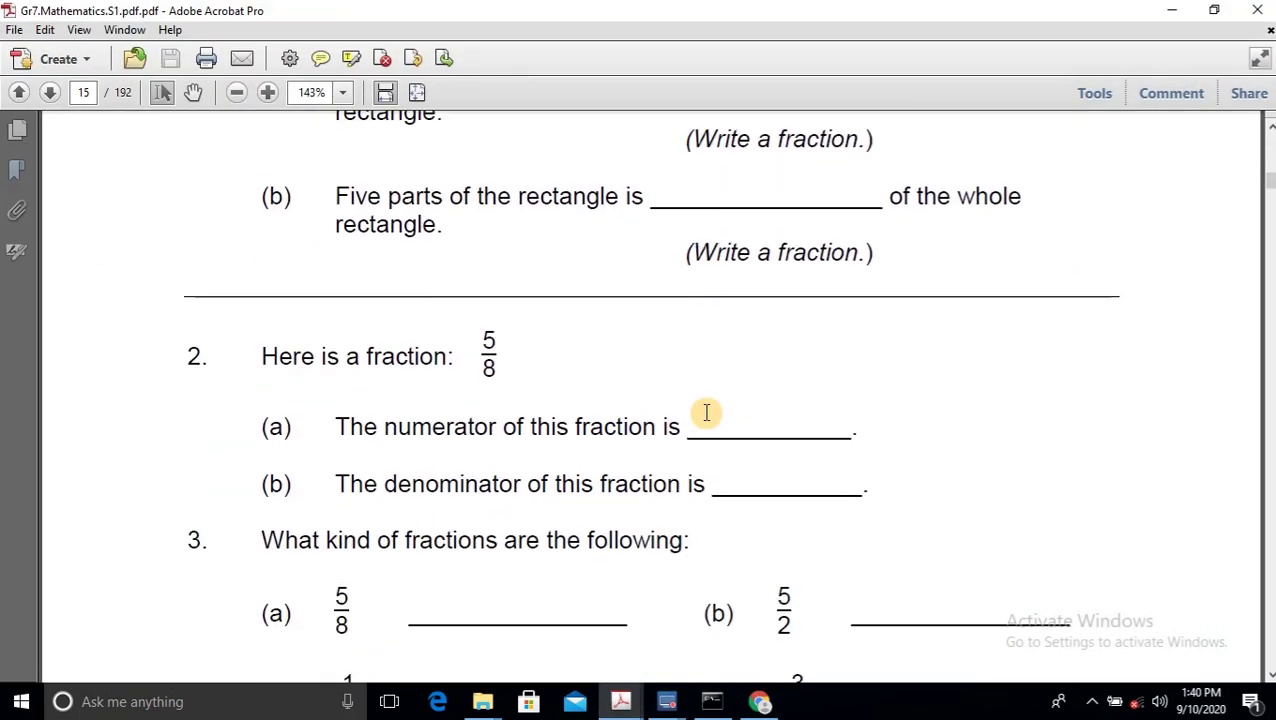
{"action": "scroll", "coordinate": [704, 414], "scroll_direction": "down", "scroll_amount": 1}
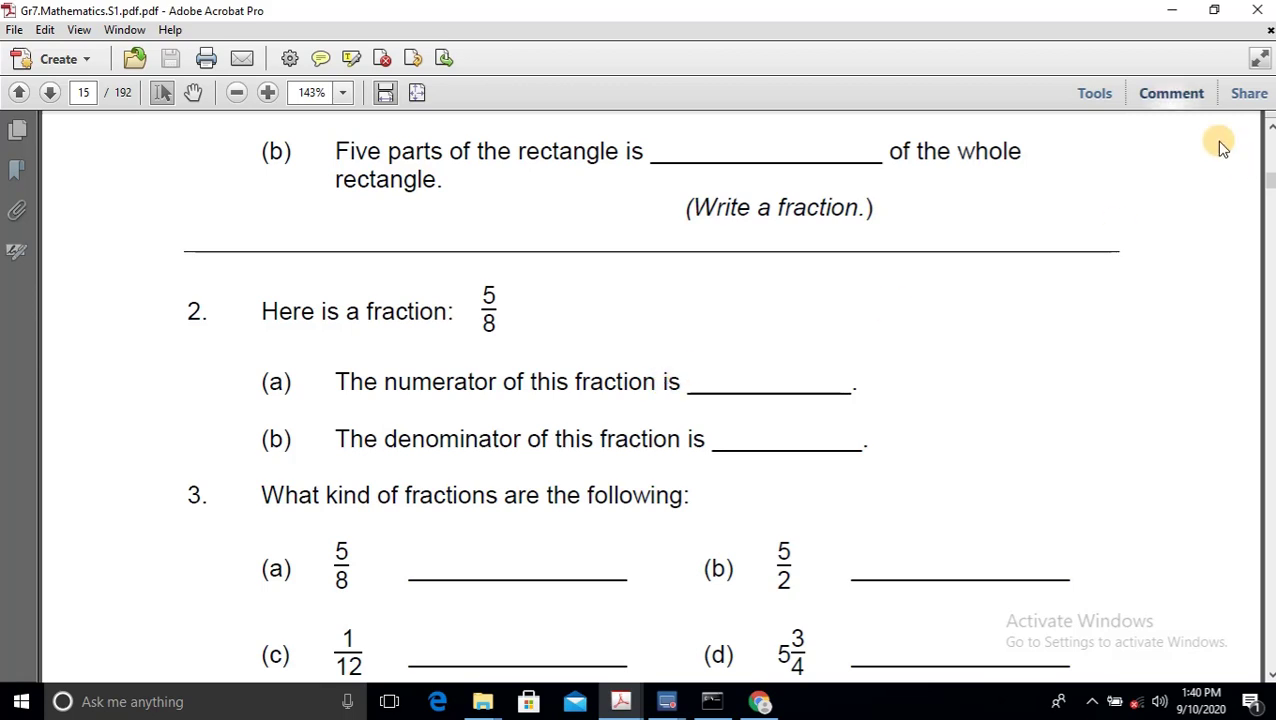
{"action": "key", "text": "alt+Tab"}
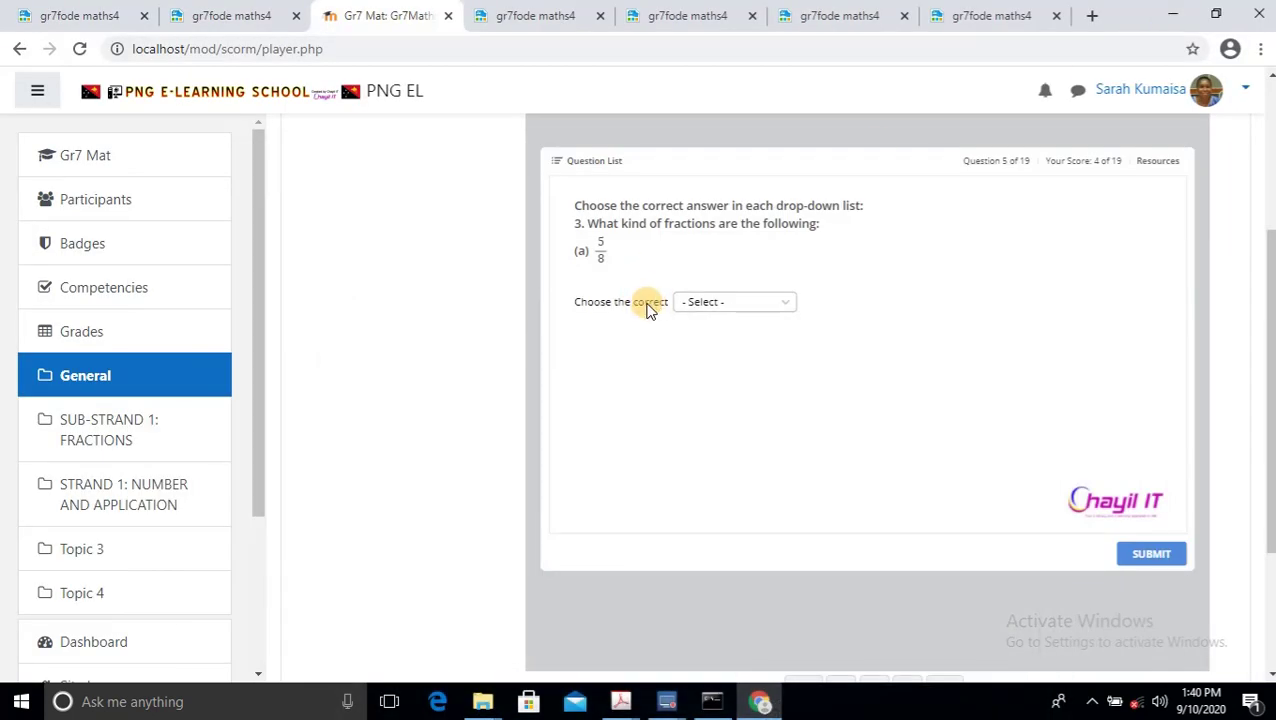
- Classify 5/8 as a proper fraction, submit, and continue to Question 6
{"action": "left_click", "coordinate": [786, 311]}
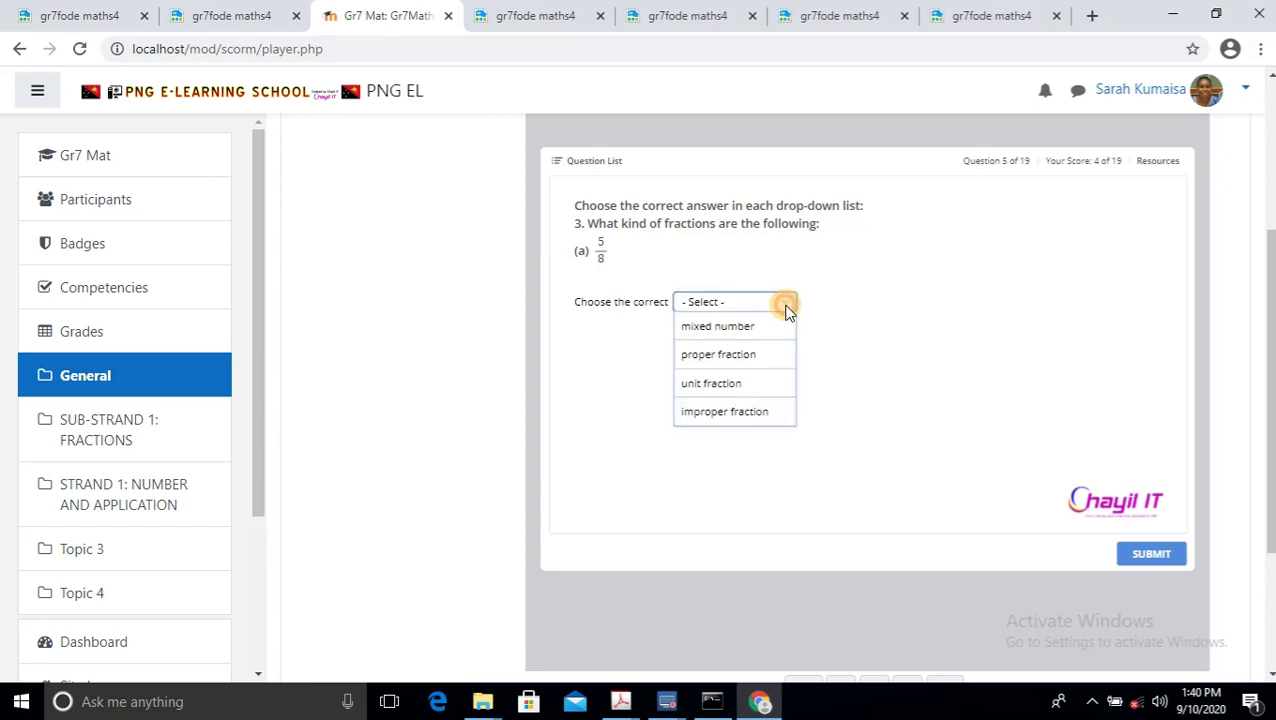
{"action": "left_click", "coordinate": [740, 355]}
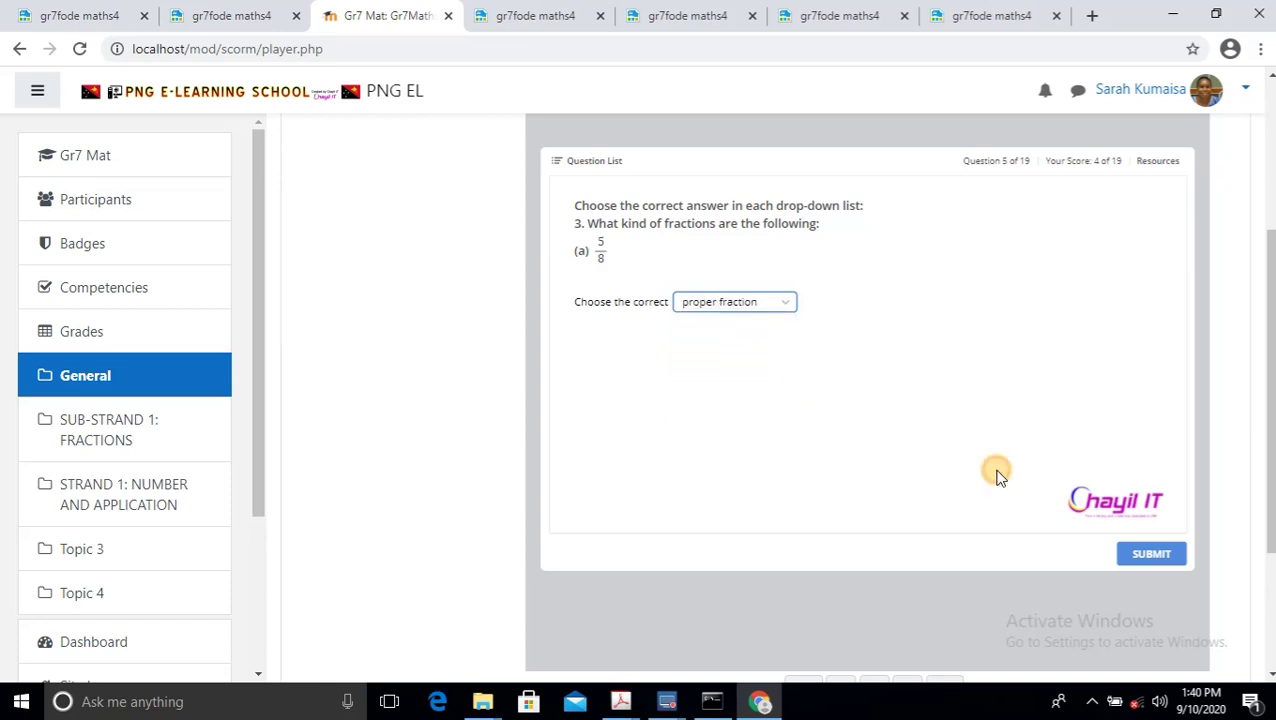
{"action": "left_click", "coordinate": [1140, 552]}
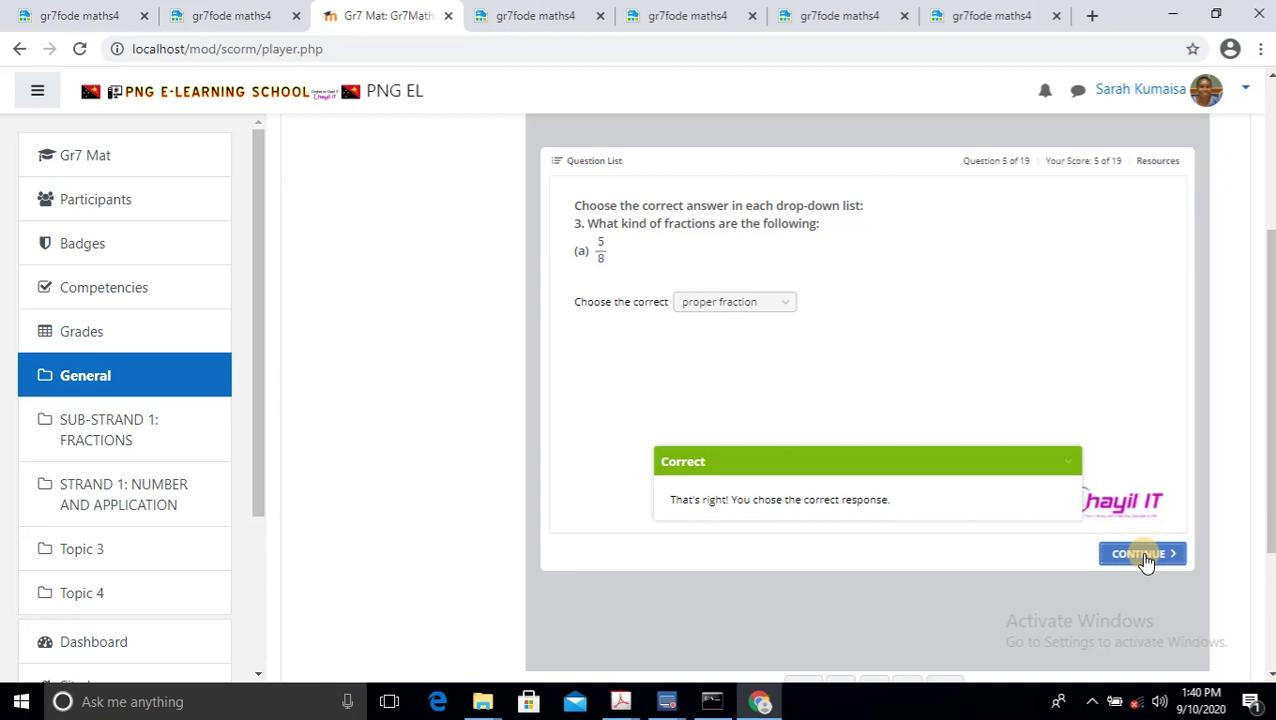
{"action": "left_click", "coordinate": [1142, 555]}
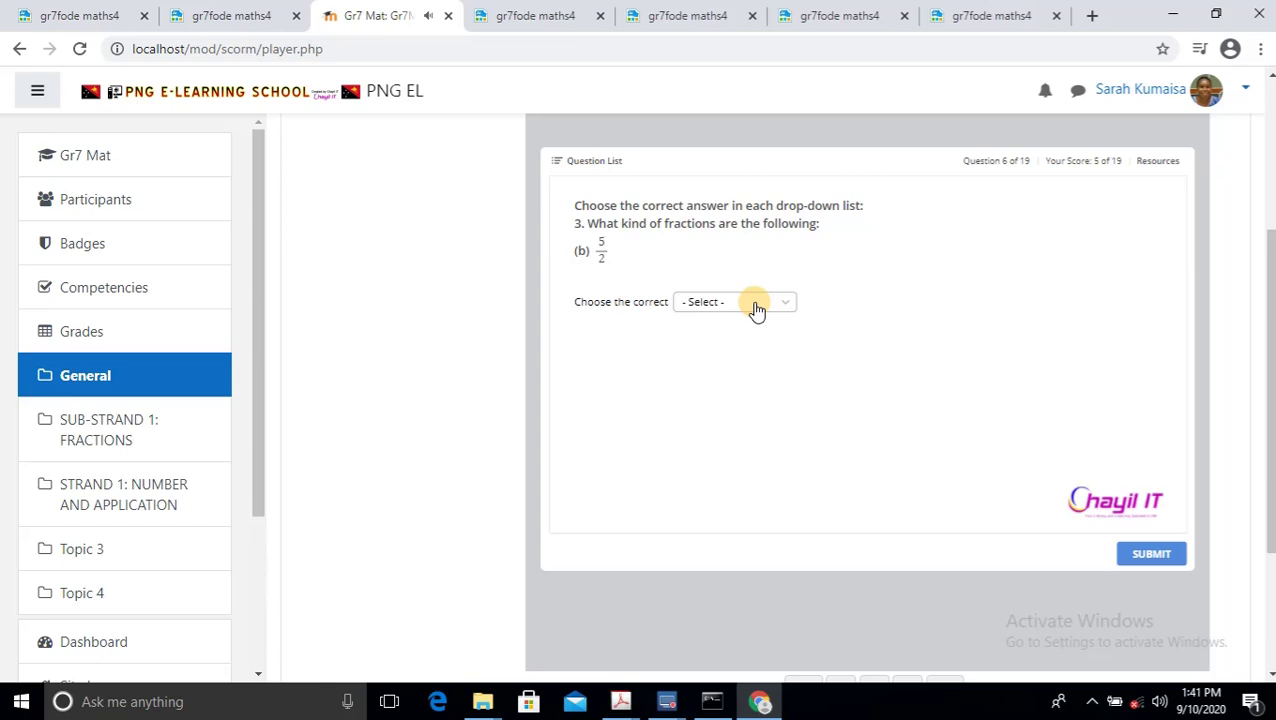
- Classify 5/2 as an improper fraction, submit, and continue to Question 7
{"action": "left_click", "coordinate": [757, 304]}
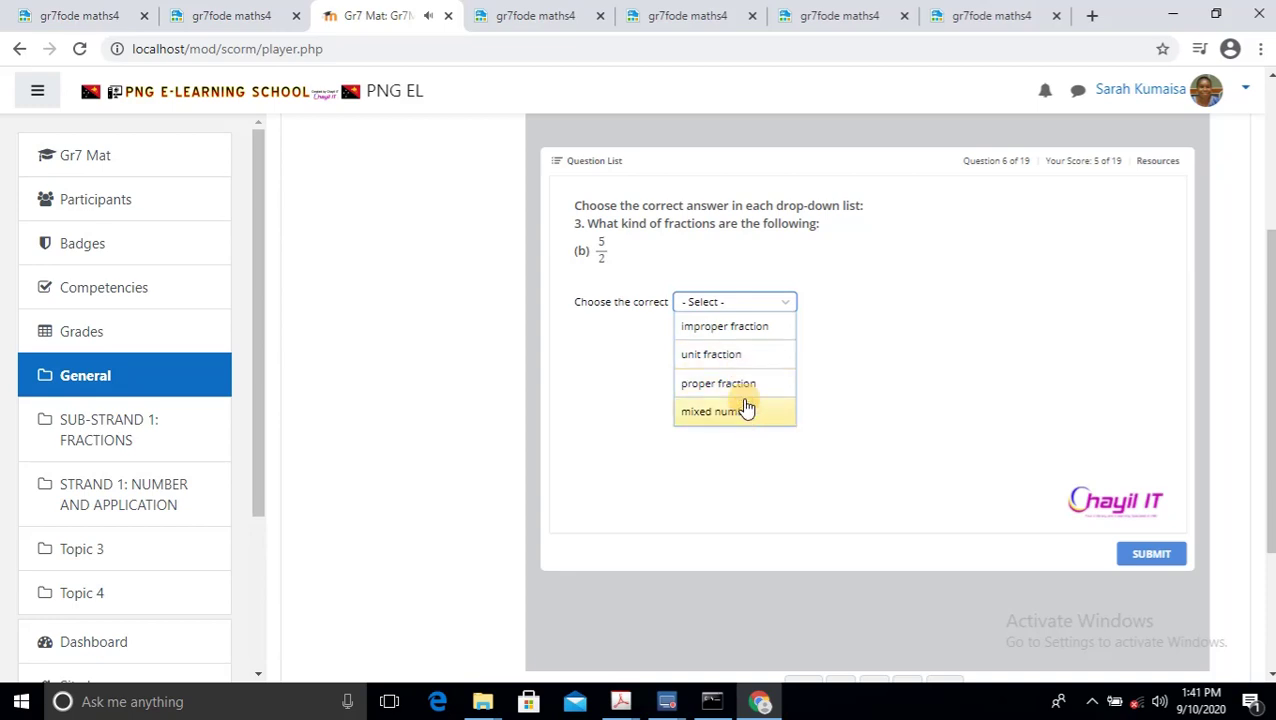
{"action": "left_click", "coordinate": [740, 328]}
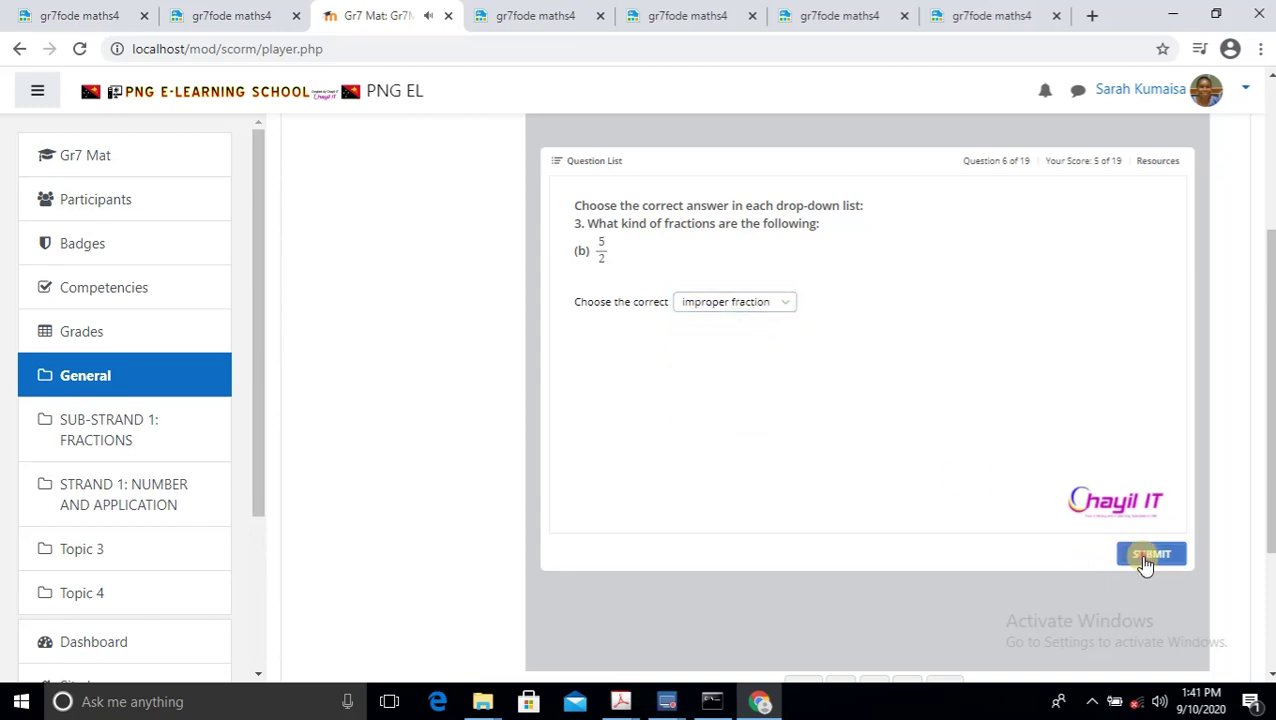
{"action": "left_click", "coordinate": [1148, 557]}
{"action": "left_click", "coordinate": [1143, 556]}
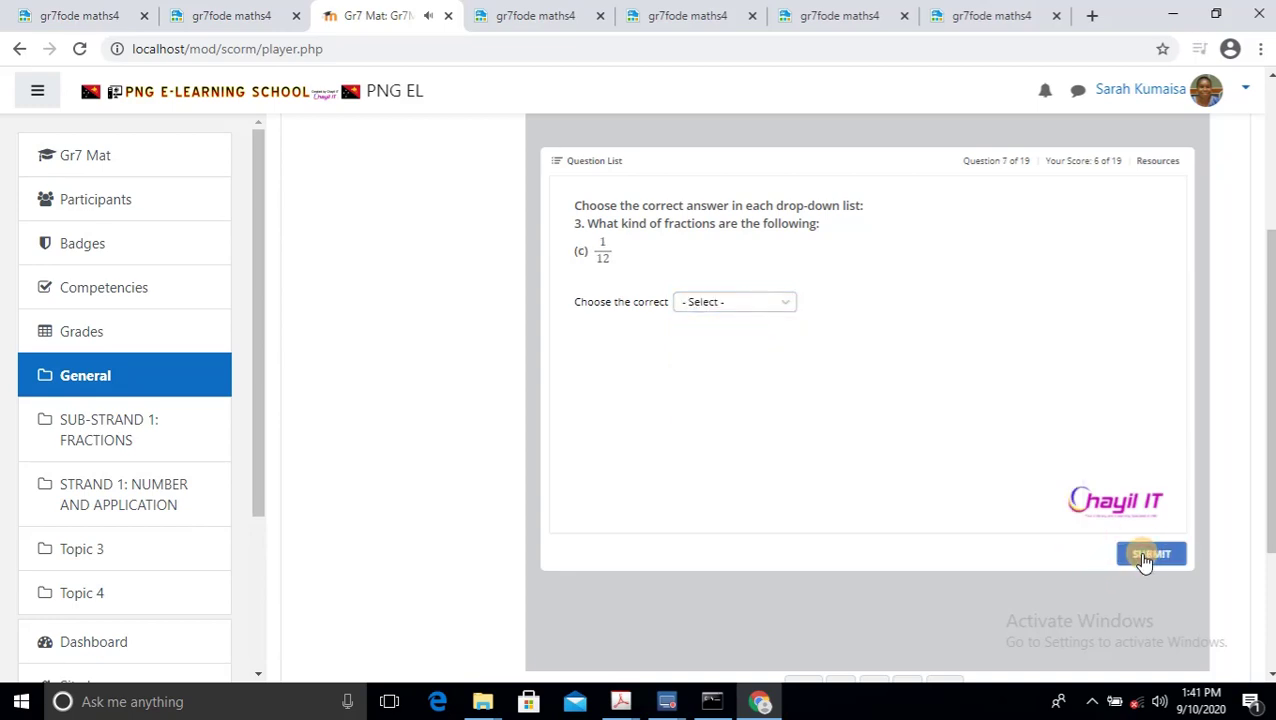
- Classify 1/12 as a unit fraction, submit, and continue to Question 8
{"action": "left_click", "coordinate": [745, 304]}
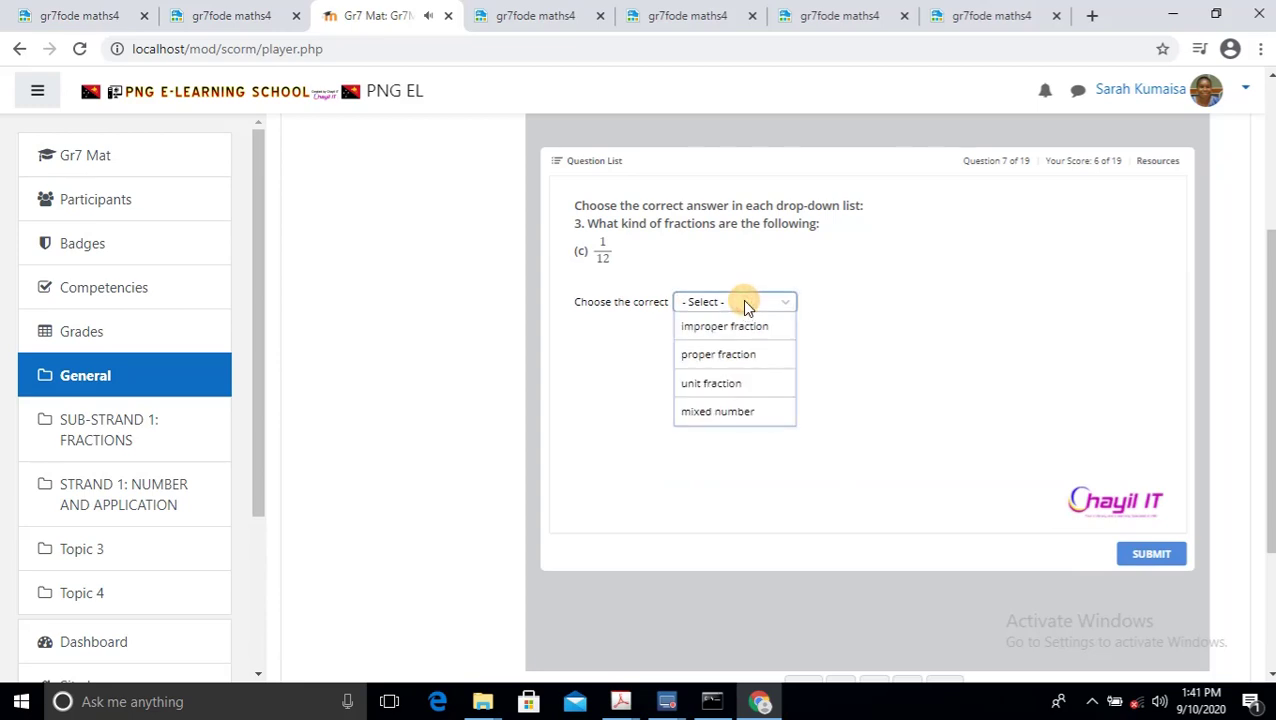
{"action": "left_click", "coordinate": [743, 385]}
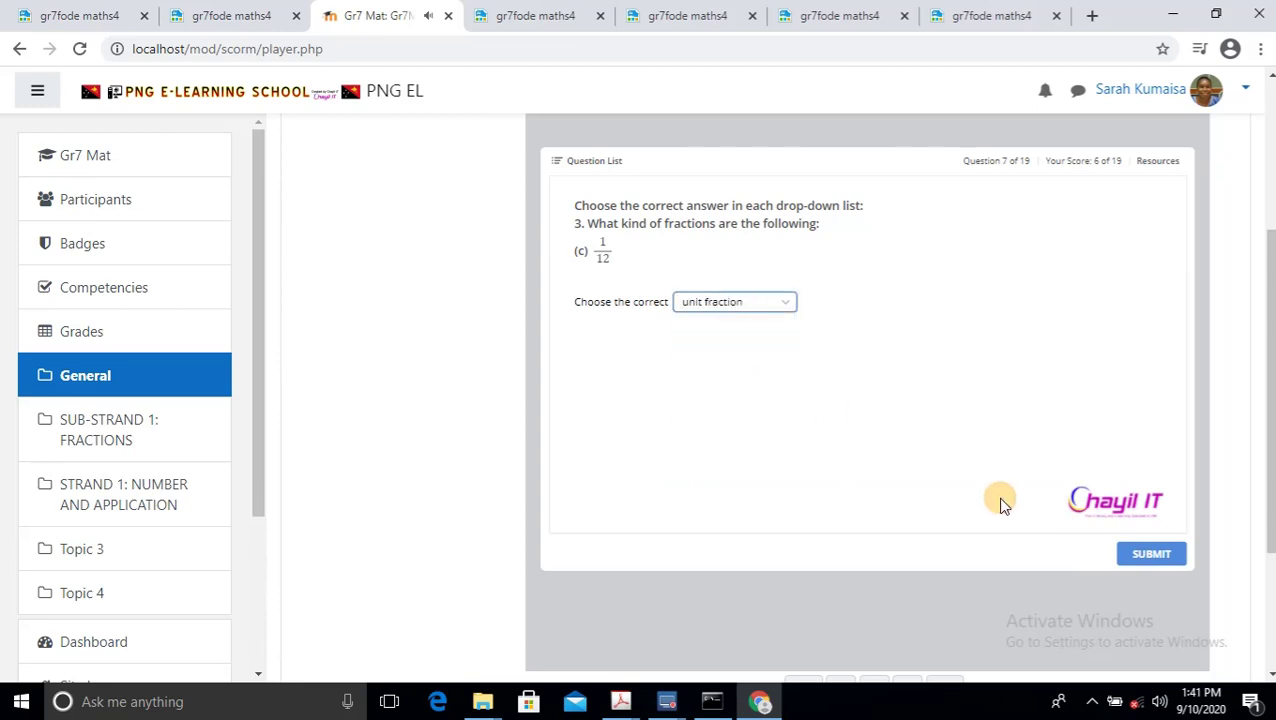
{"action": "left_click", "coordinate": [1120, 558]}
{"action": "left_click", "coordinate": [1132, 558]}
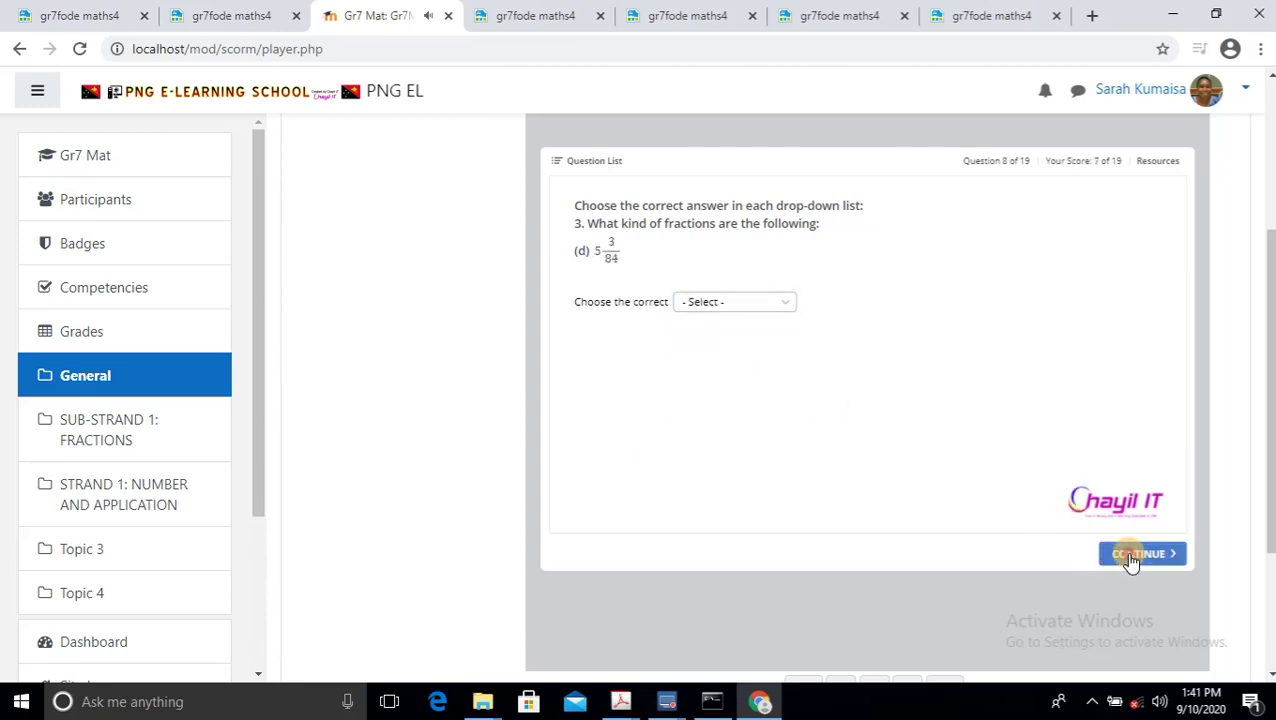
- Answer improper fraction for both 5 3/84 and 2/7, submitting each and continuing
{"action": "left_click", "coordinate": [711, 309]}
{"action": "left_click", "coordinate": [719, 414]}
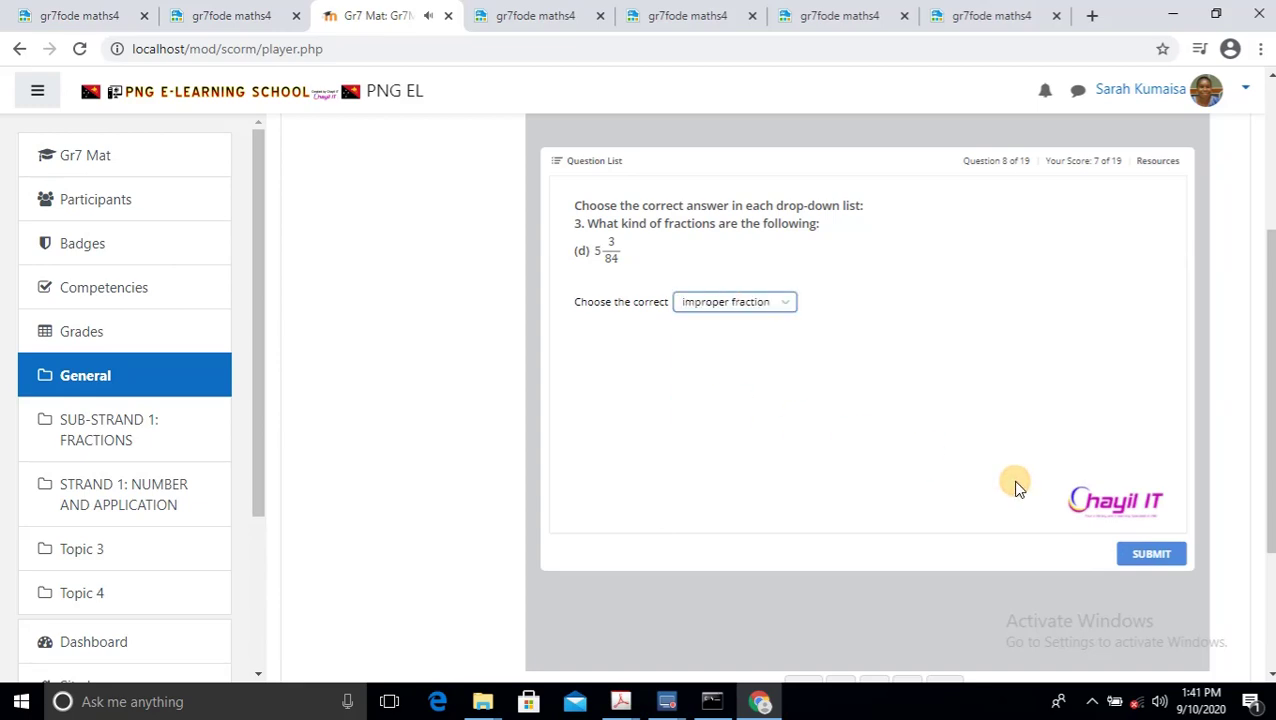
{"action": "left_click", "coordinate": [1140, 554]}
{"action": "left_click", "coordinate": [1136, 555]}
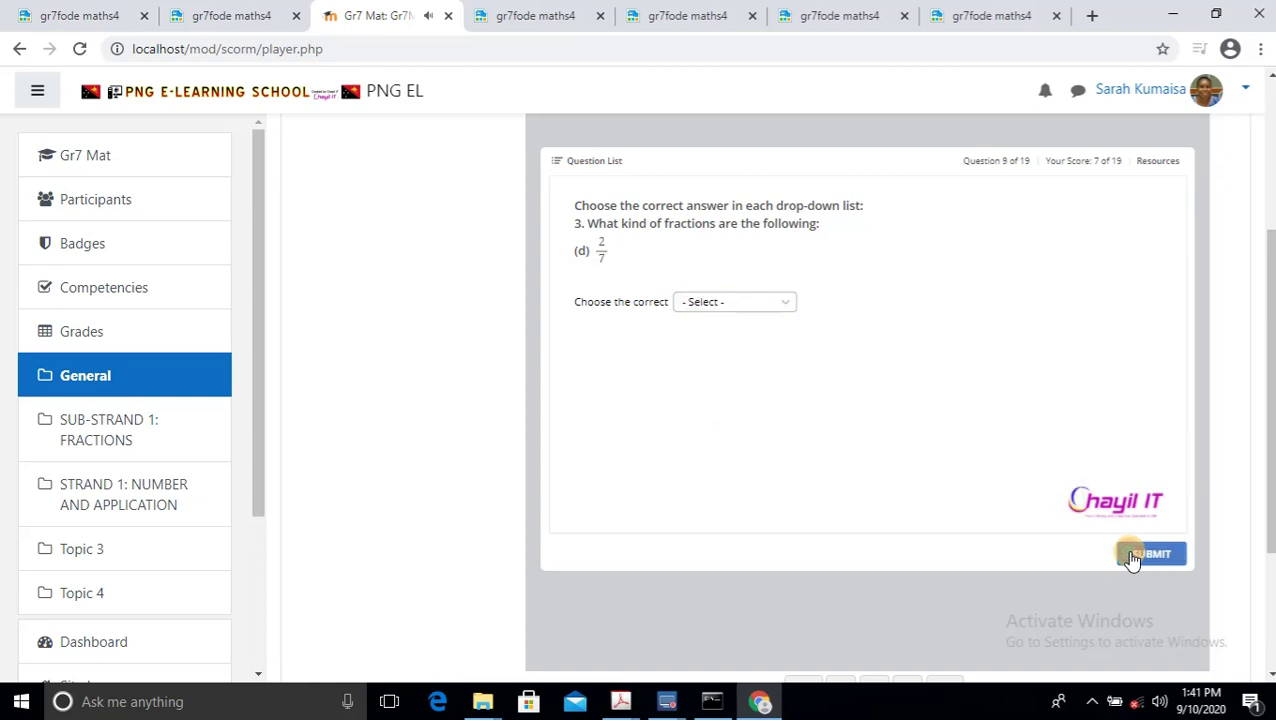
{"action": "left_click", "coordinate": [775, 303]}
{"action": "left_click", "coordinate": [753, 356]}
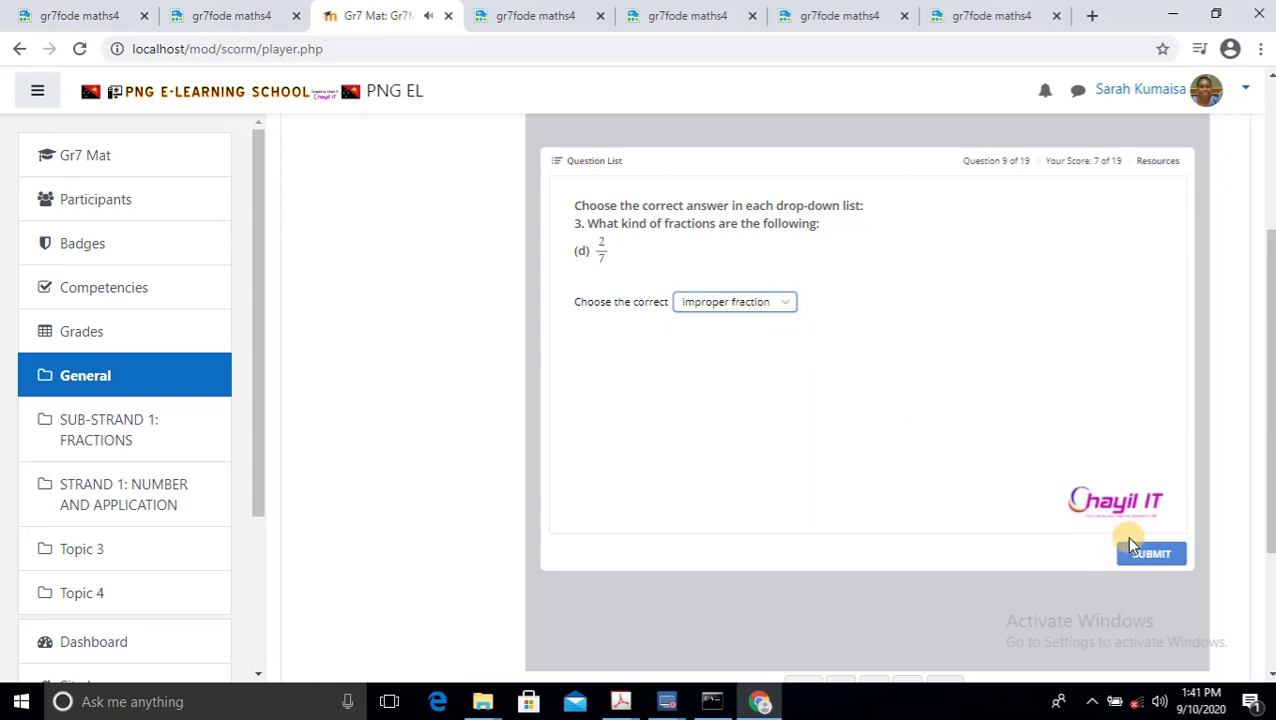
{"action": "left_click", "coordinate": [1128, 551]}
{"action": "left_click", "coordinate": [1124, 560]}
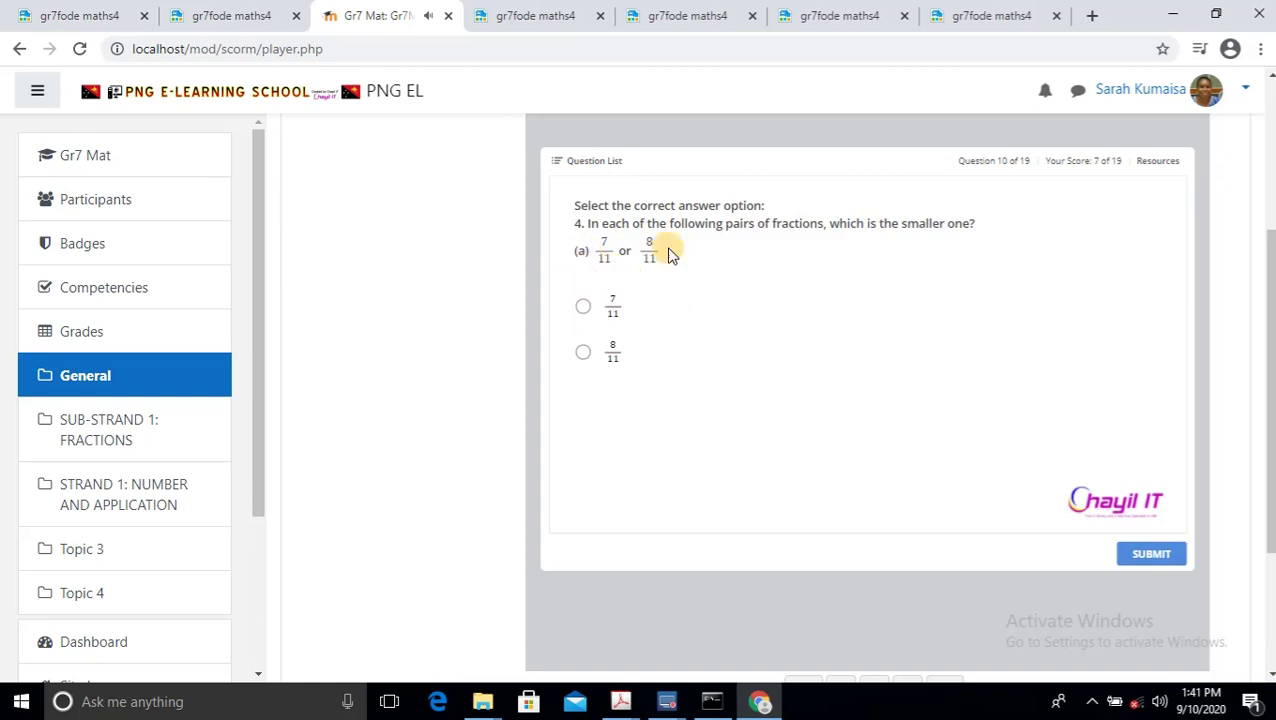
- Pick 7/11, 5/2 and 5/7 as the smaller fractions for Questions 10-12, submitting each
{"action": "left_click", "coordinate": [584, 308]}
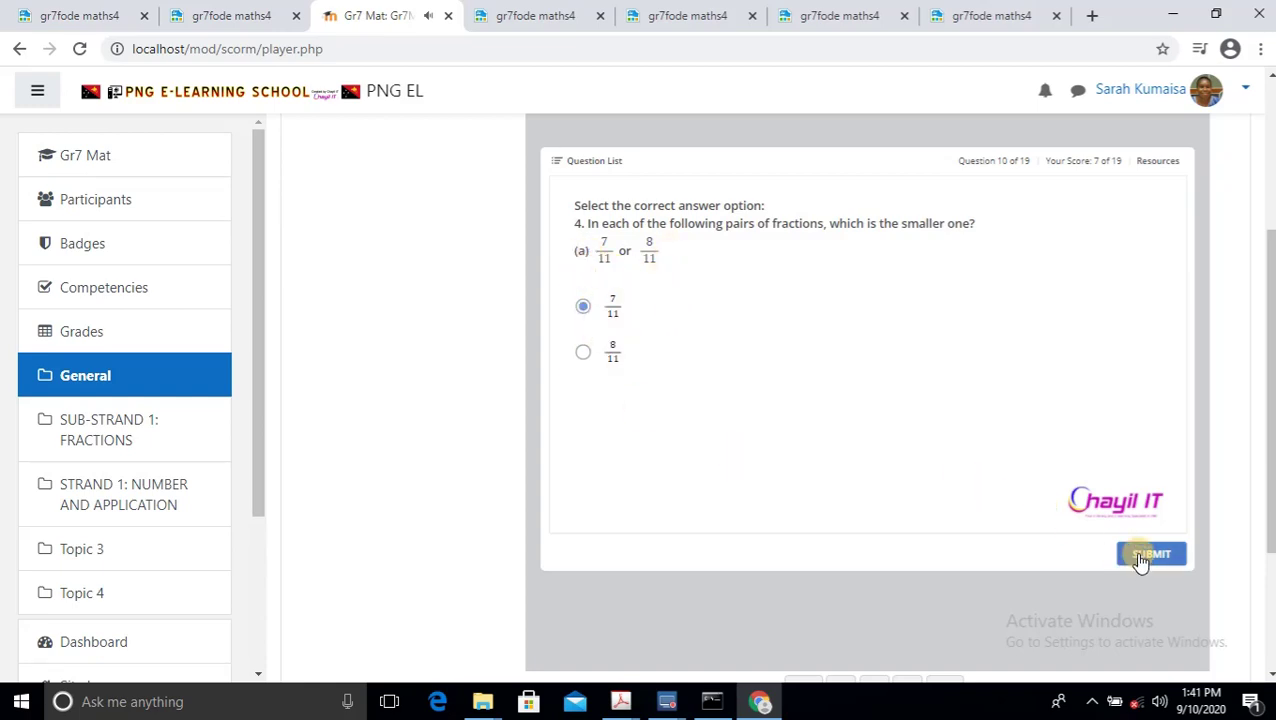
{"action": "left_click", "coordinate": [1142, 553]}
{"action": "left_click", "coordinate": [1138, 556]}
{"action": "left_click", "coordinate": [584, 353]}
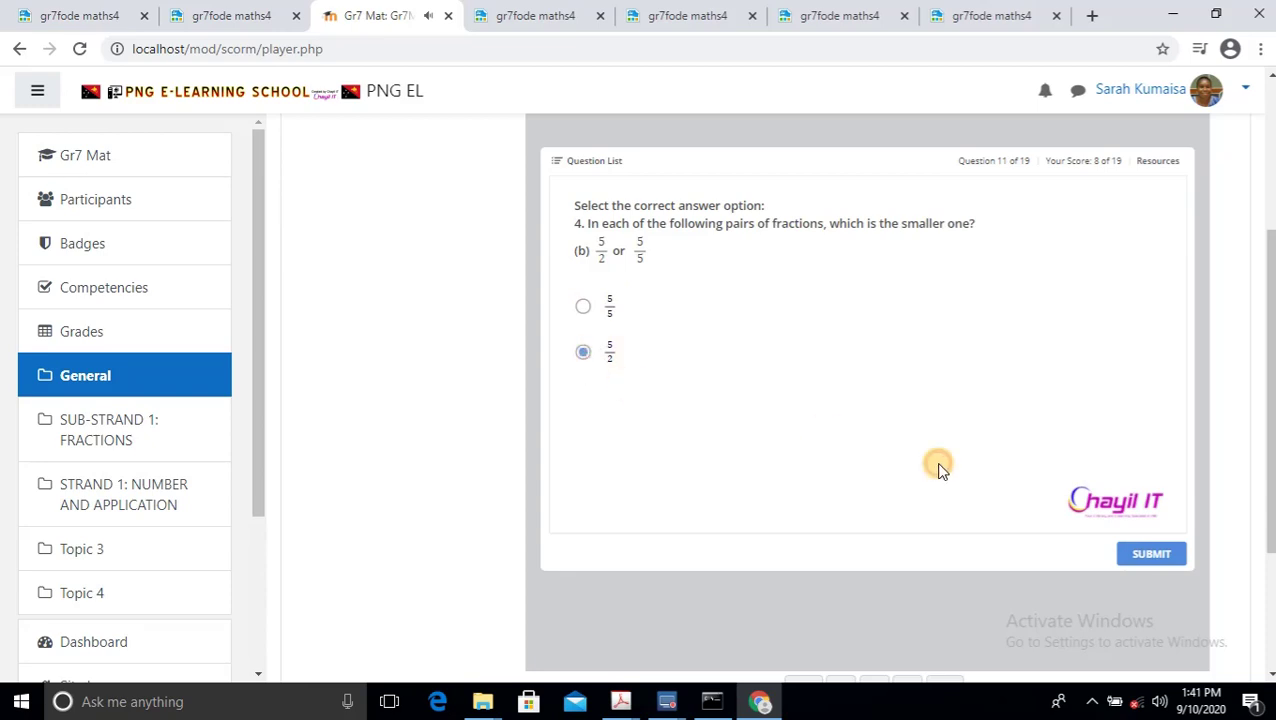
{"action": "left_click", "coordinate": [1136, 560]}
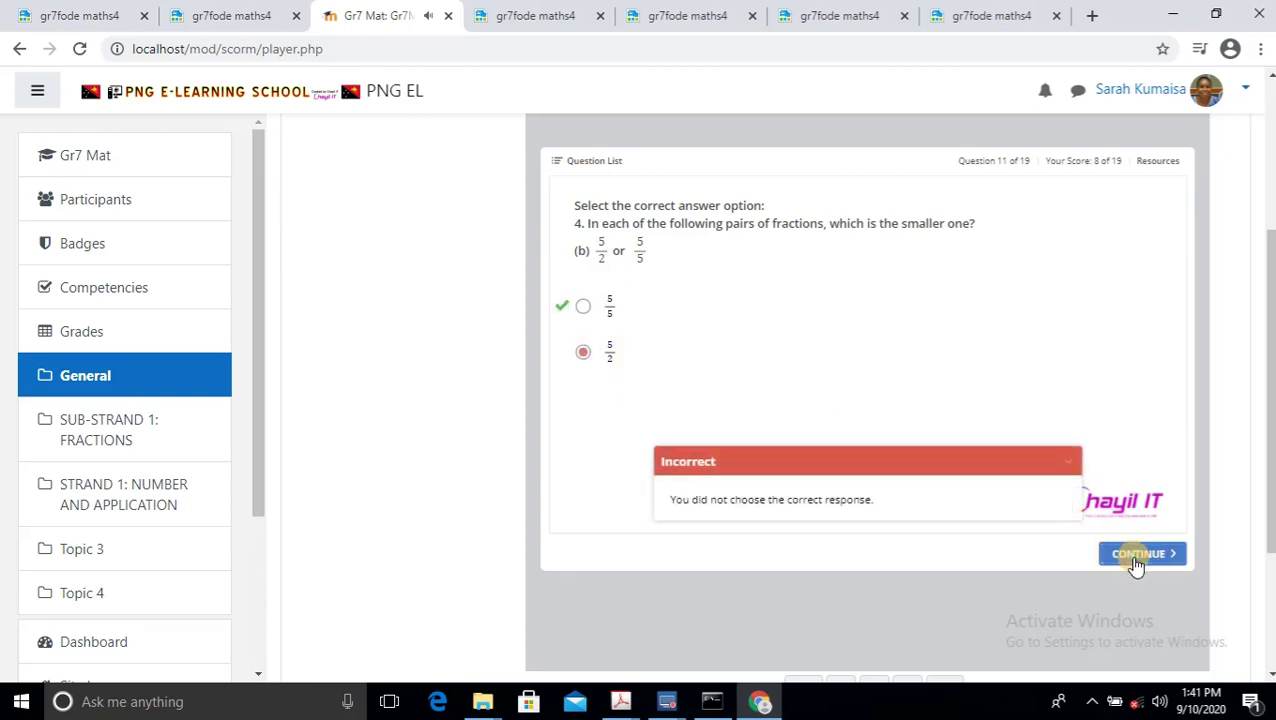
{"action": "left_click", "coordinate": [1134, 558]}
{"action": "left_click", "coordinate": [583, 352]}
{"action": "left_click", "coordinate": [1140, 556]}
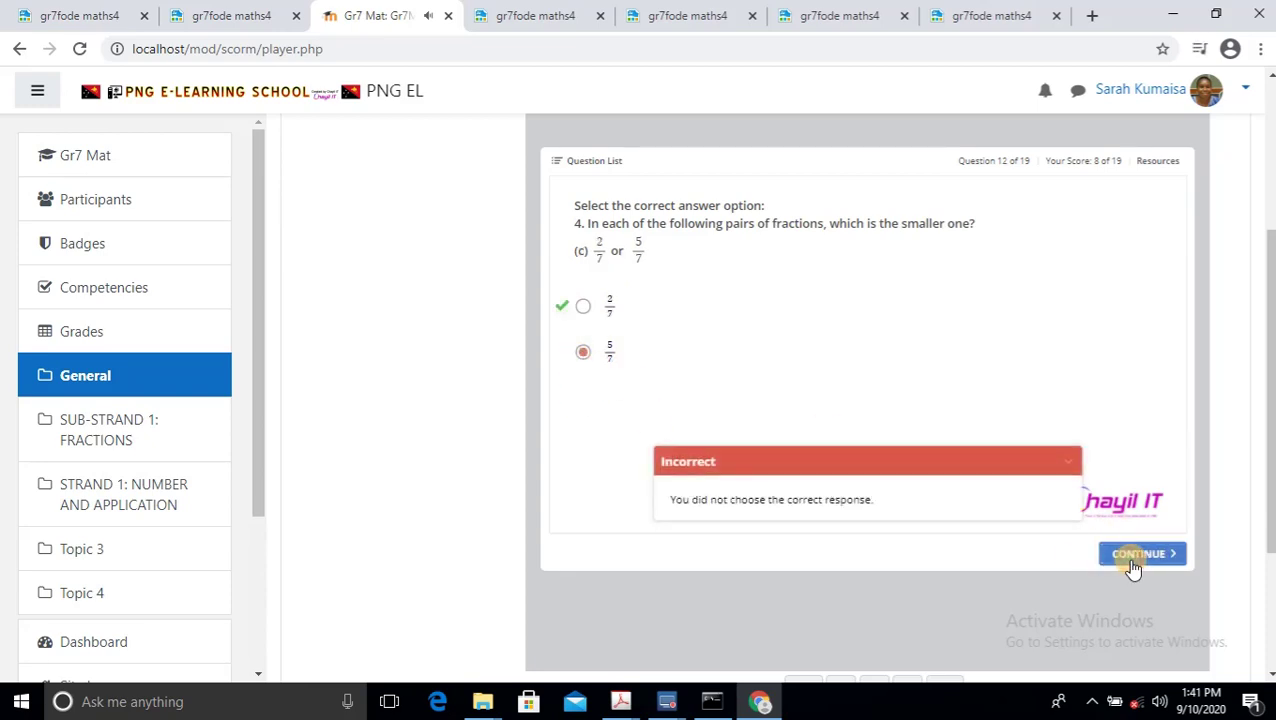
{"action": "left_click", "coordinate": [1136, 556]}
- Pick 14/18 and 10/3 as the smaller fractions for Questions 13 and 14
{"action": "left_click", "coordinate": [583, 306]}
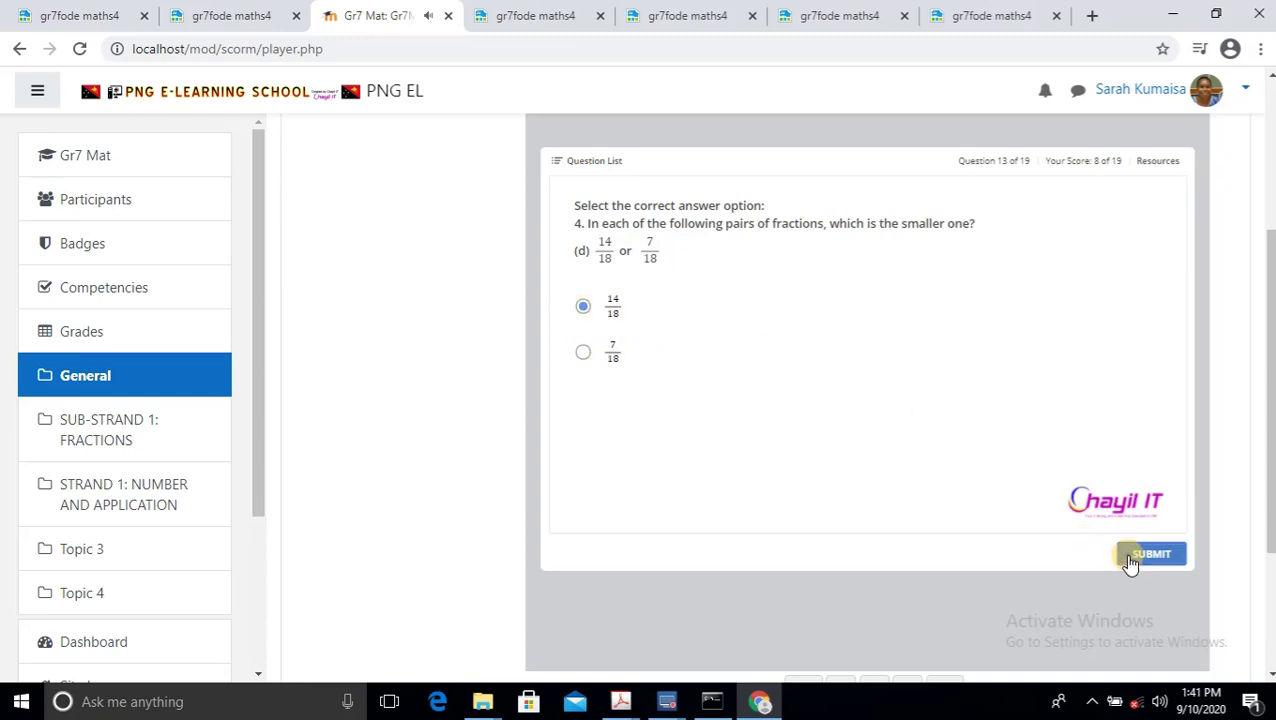
{"action": "left_click", "coordinate": [1140, 556]}
{"action": "left_click", "coordinate": [1136, 556]}
{"action": "left_click", "coordinate": [600, 322]}
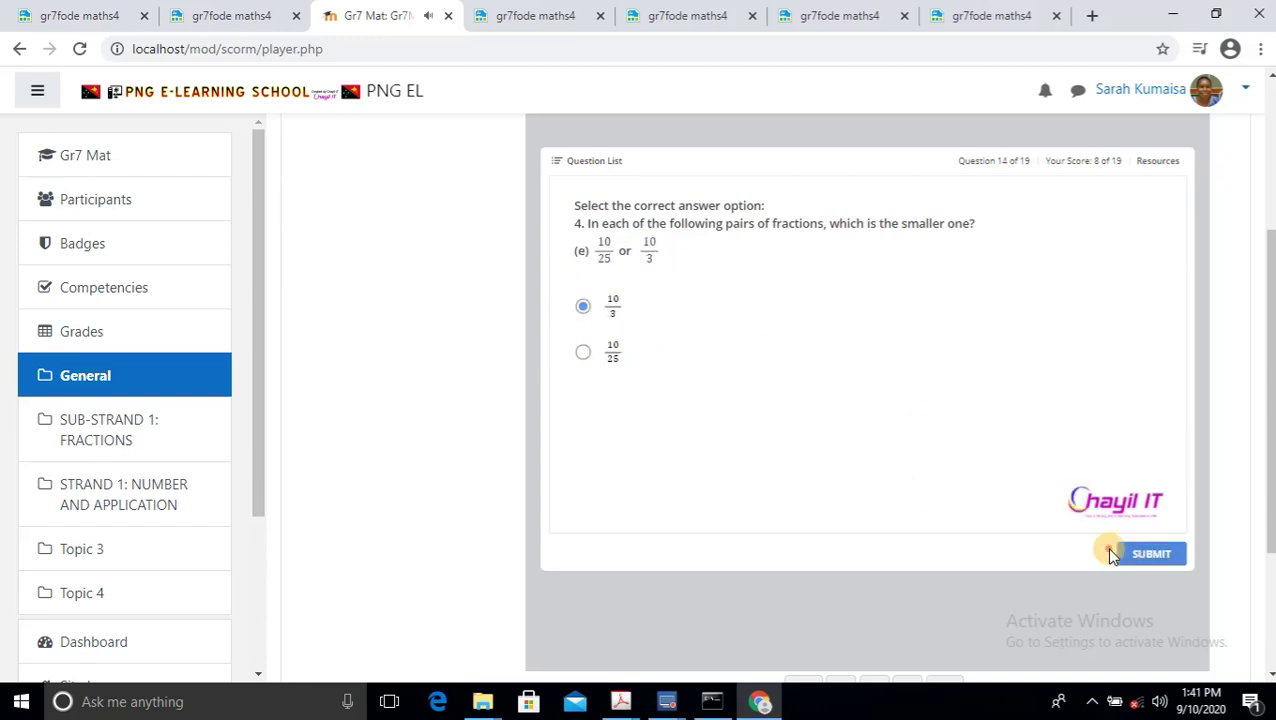
{"action": "left_click", "coordinate": [1150, 554]}
{"action": "left_click", "coordinate": [1152, 562]}
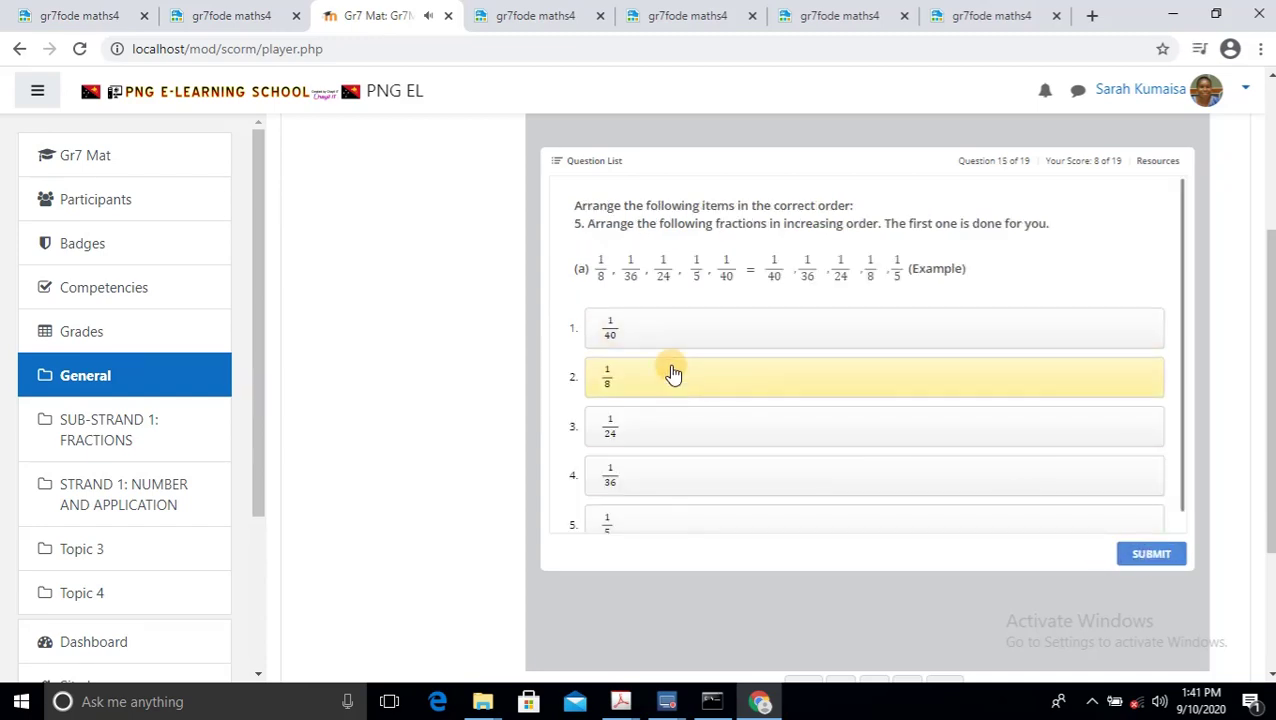
- Order the unit fractions for Question 15 with 1/40 first, then submit and continue
{"action": "mouse_move", "coordinate": [669, 370]}
{"action": "left_mouse_down"}
{"action": "mouse_move", "coordinate": [669, 336]}
{"action": "mouse_move", "coordinate": [666, 381]}
{"action": "mouse_move", "coordinate": [672, 341]}
{"action": "mouse_move", "coordinate": [676, 378]}
{"action": "left_mouse_up"}
{"action": "left_click_drag", "start_coordinate": [684, 447], "coordinate": [664, 430]}
{"action": "left_click_drag", "start_coordinate": [660, 380], "coordinate": [634, 272]}
{"action": "scroll", "coordinate": [650, 440], "scroll_direction": "down", "scroll_amount": 1}
{"action": "scroll", "coordinate": [646, 416], "scroll_direction": "down", "scroll_amount": 1}
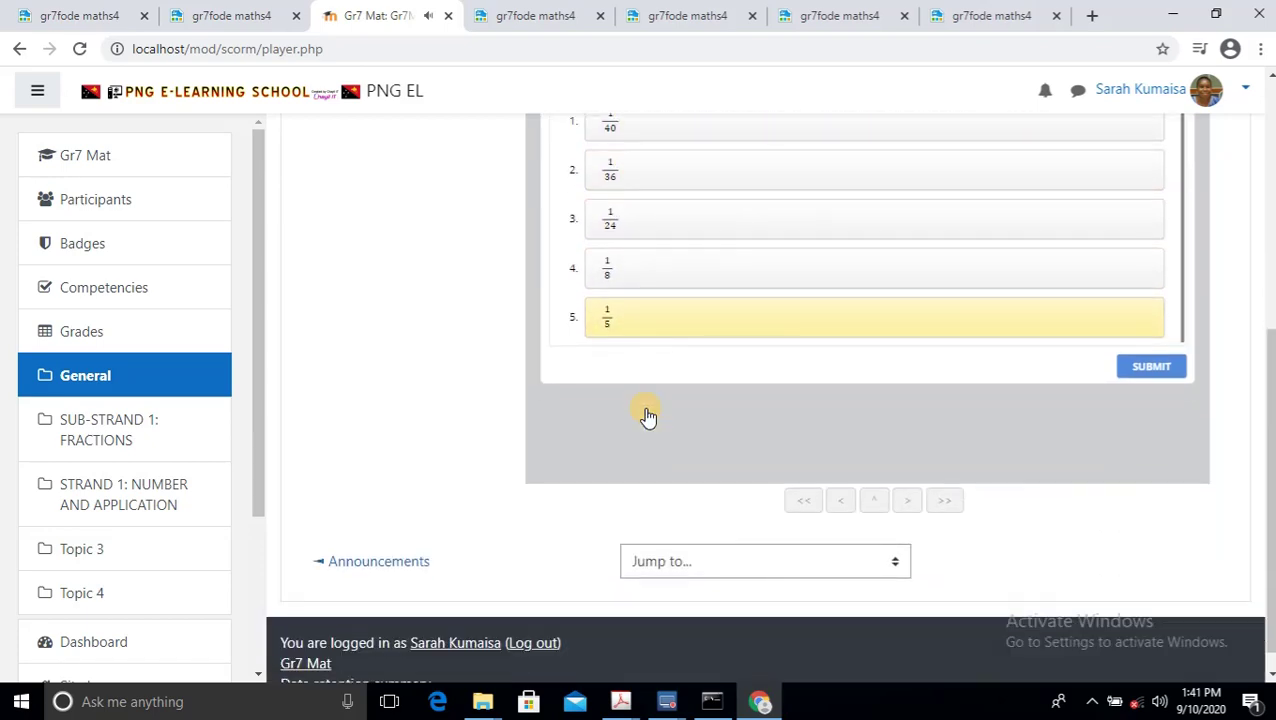
{"action": "scroll", "coordinate": [644, 414], "scroll_direction": "up", "scroll_amount": 1}
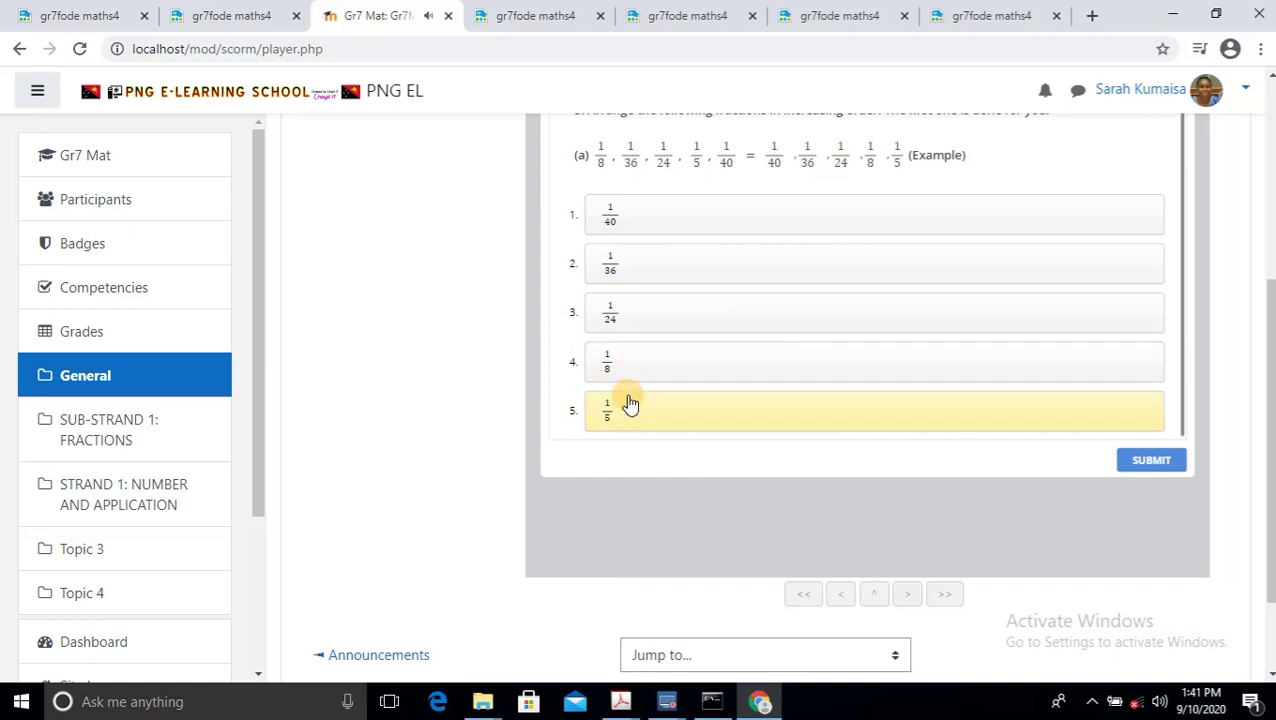
{"action": "left_click", "coordinate": [1128, 466]}
{"action": "left_click", "coordinate": [1130, 468]}
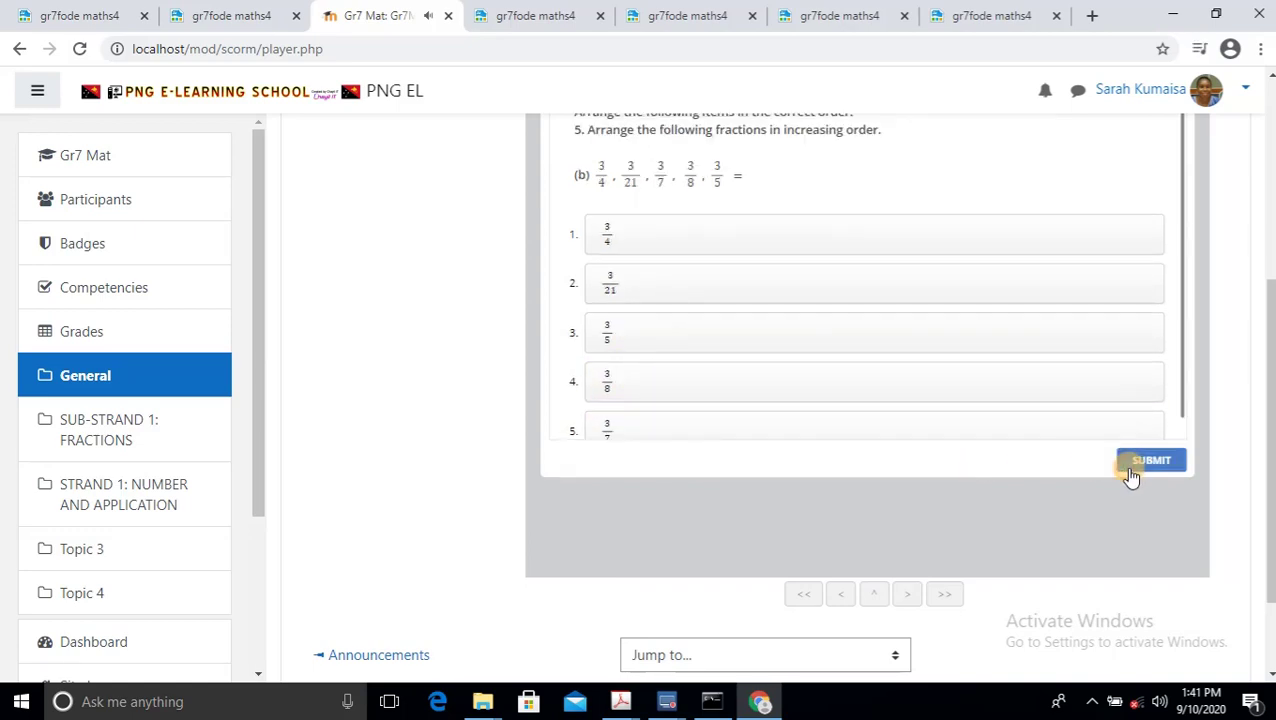
- Reorder the 3/x cards and the 22nds cards for ordering questions (b) and (c), submitting each
{"action": "left_click_drag", "start_coordinate": [760, 425], "coordinate": [748, 375]}
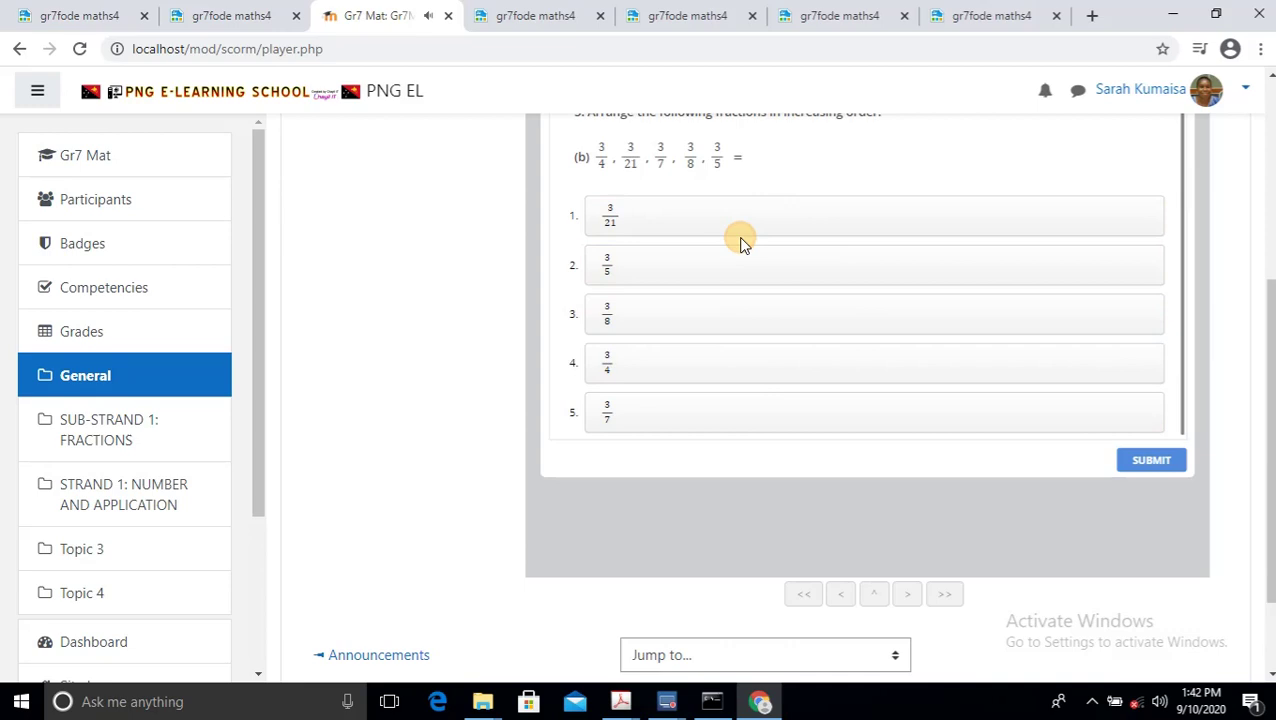
{"action": "left_click", "coordinate": [1153, 465]}
{"action": "left_click", "coordinate": [1153, 465]}
{"action": "left_click_drag", "start_coordinate": [641, 377], "coordinate": [760, 290]}
{"action": "left_click", "coordinate": [1151, 463]}
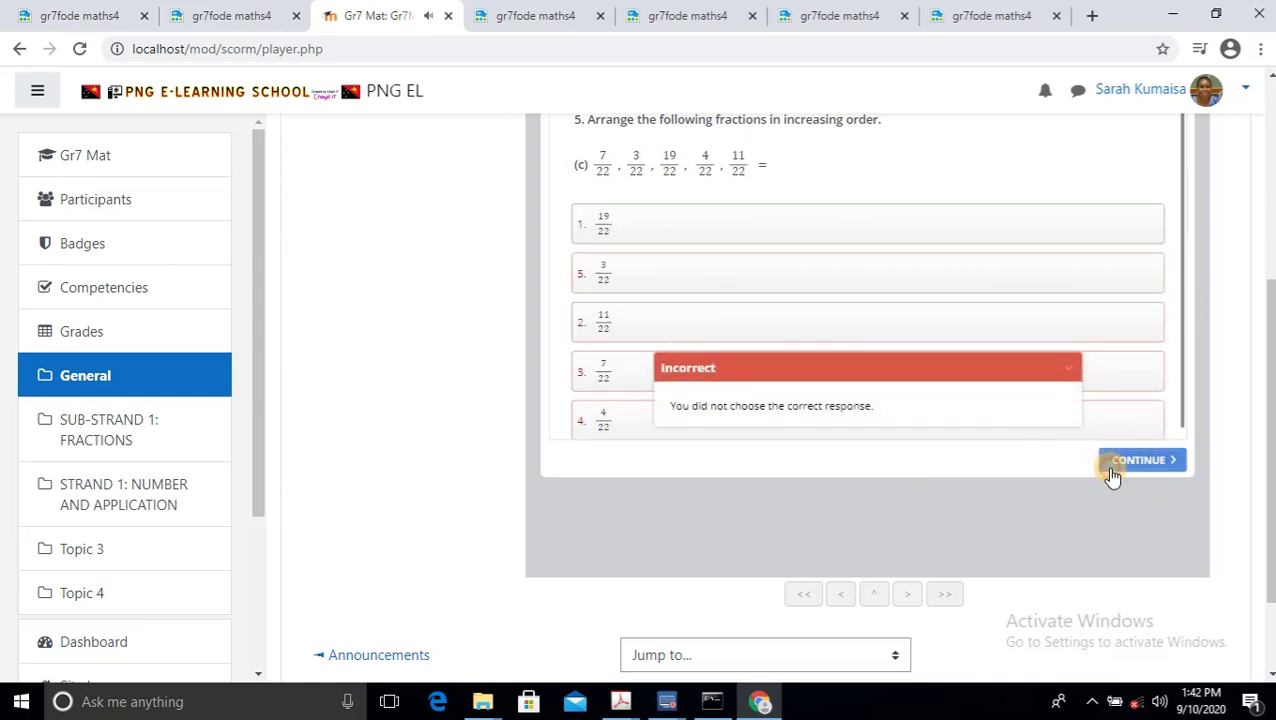
{"action": "left_click", "coordinate": [1125, 462]}
- Move a 3/8 card to the first slot for question (d), then submit (d) and the final question (e)
{"action": "left_click_drag", "start_coordinate": [888, 318], "coordinate": [860, 239]}
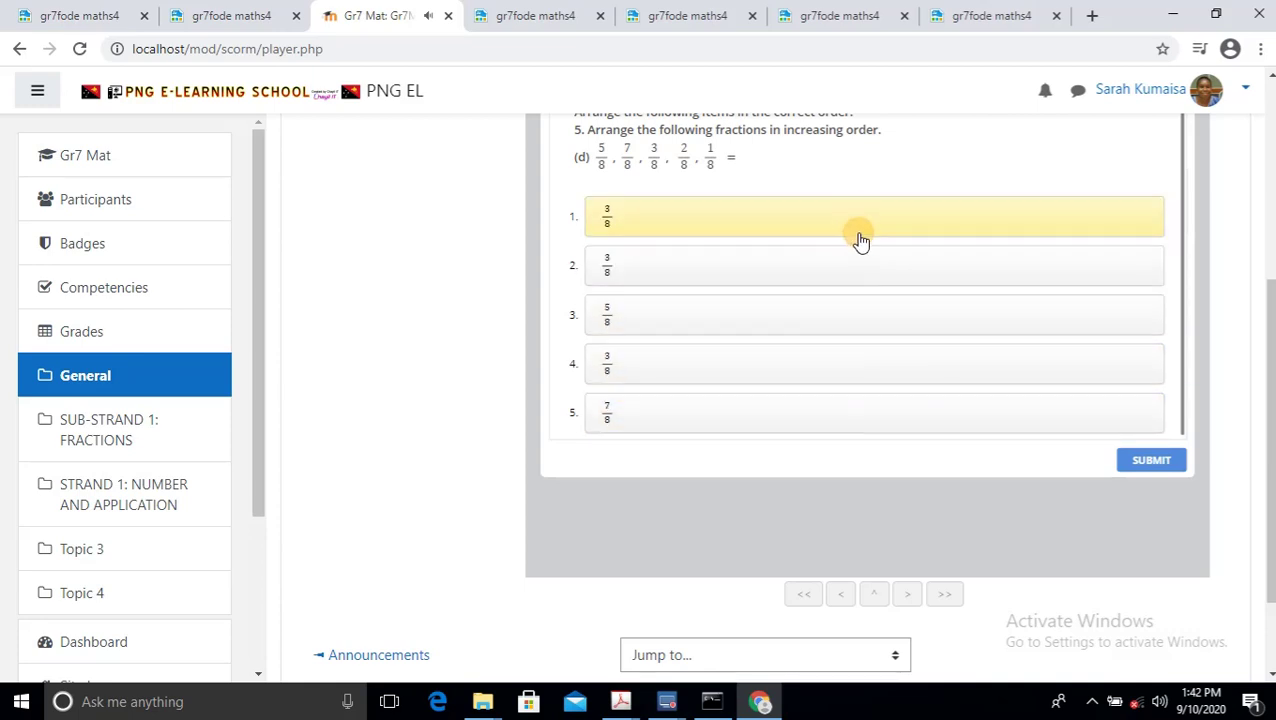
{"action": "scroll", "coordinate": [944, 405], "scroll_direction": "up", "scroll_amount": 1}
{"action": "scroll", "coordinate": [1000, 460], "scroll_direction": "down", "scroll_amount": 2}
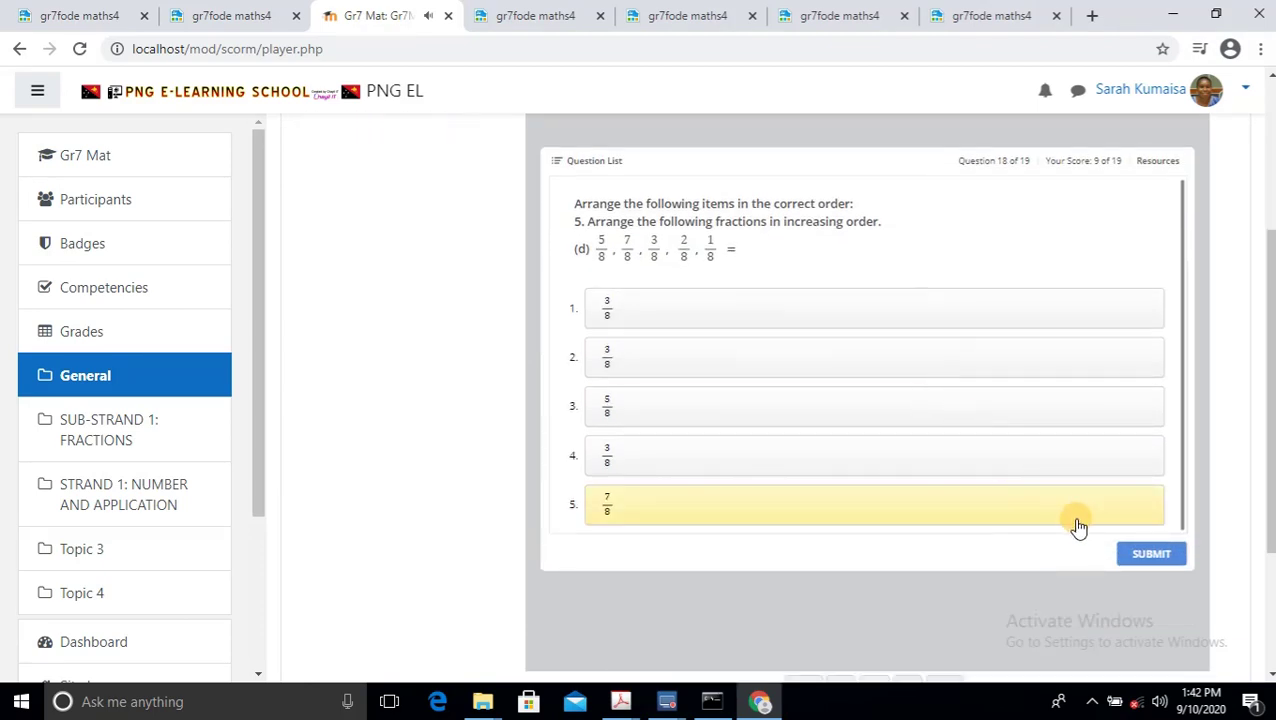
{"action": "left_click", "coordinate": [1142, 560]}
{"action": "left_click", "coordinate": [1142, 555]}
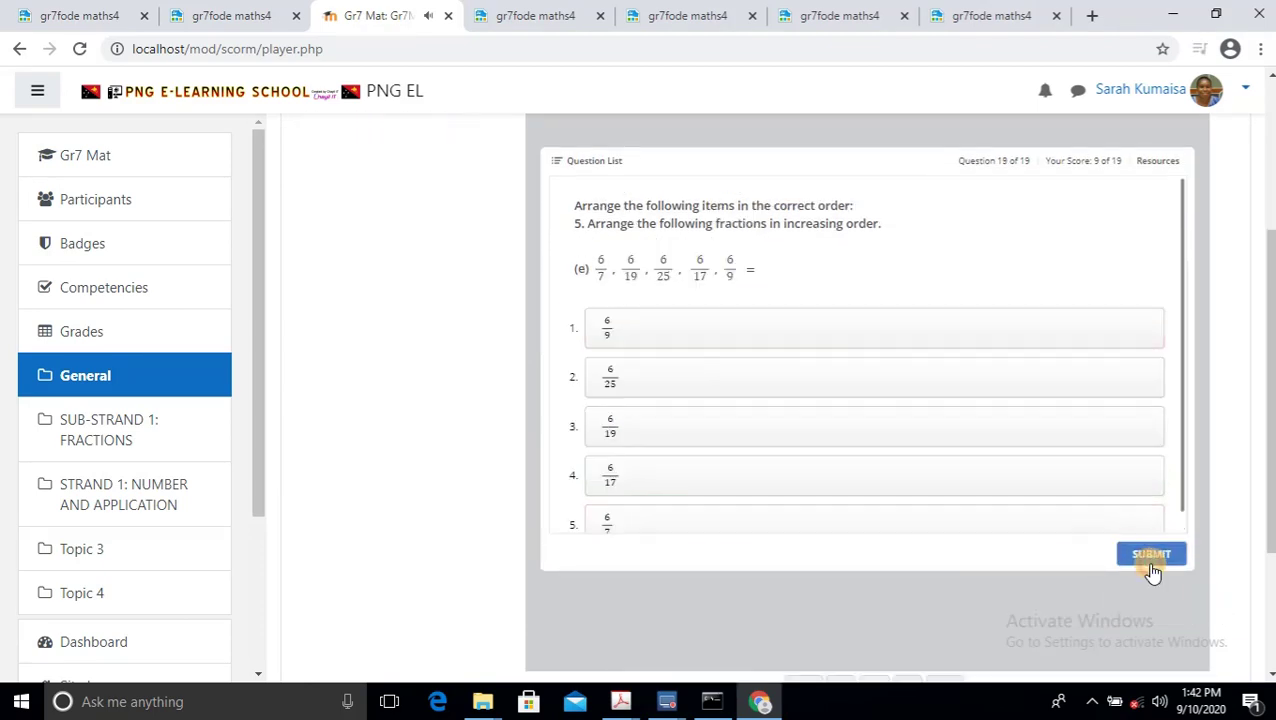
{"action": "left_click", "coordinate": [1146, 556]}
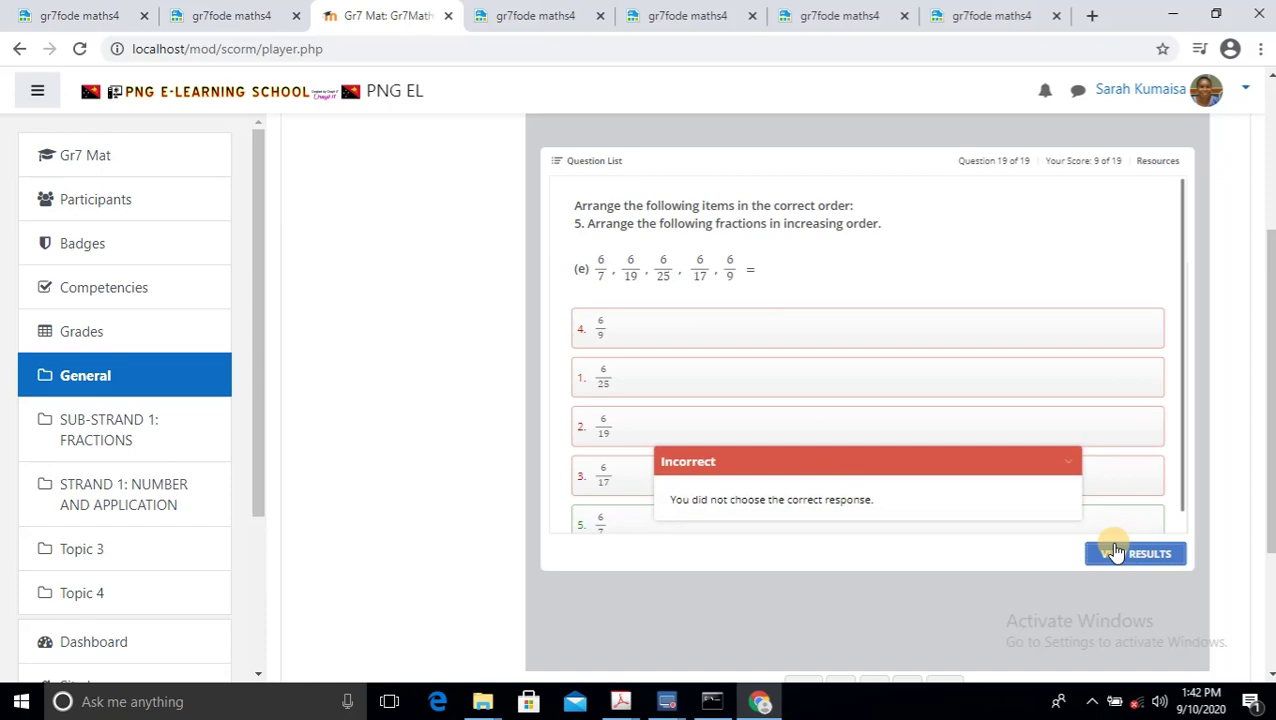
{"action": "mouse_move", "coordinate": [620, 701]}
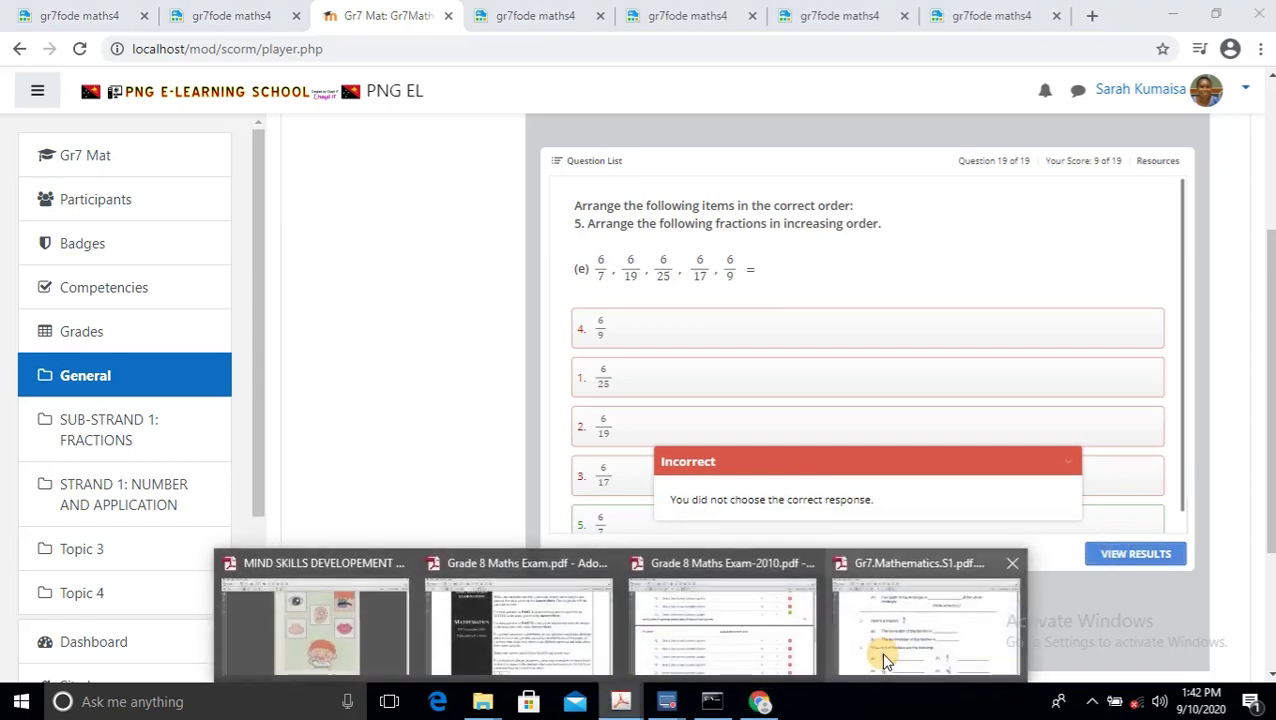
{"action": "left_click", "coordinate": [885, 650]}
{"action": "scroll", "coordinate": [484, 407], "scroll_direction": "down", "scroll_amount": 20}
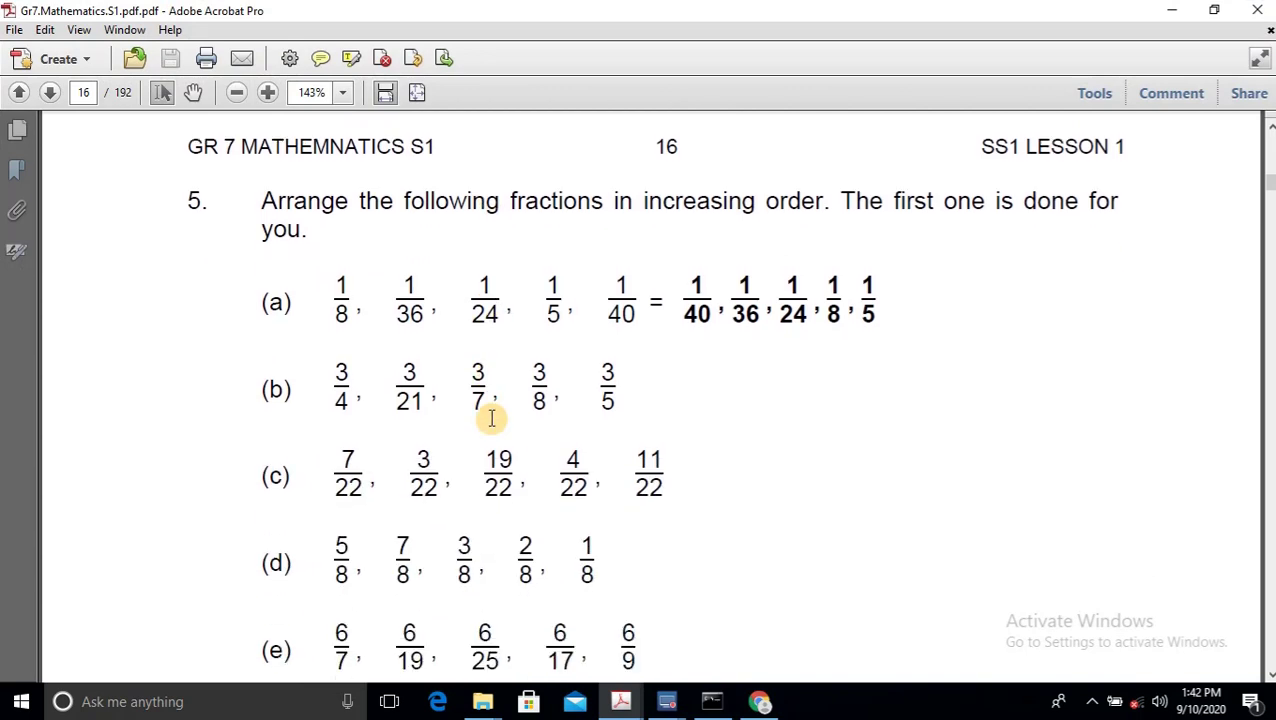
{"action": "scroll", "coordinate": [491, 418], "scroll_direction": "down", "scroll_amount": 2}
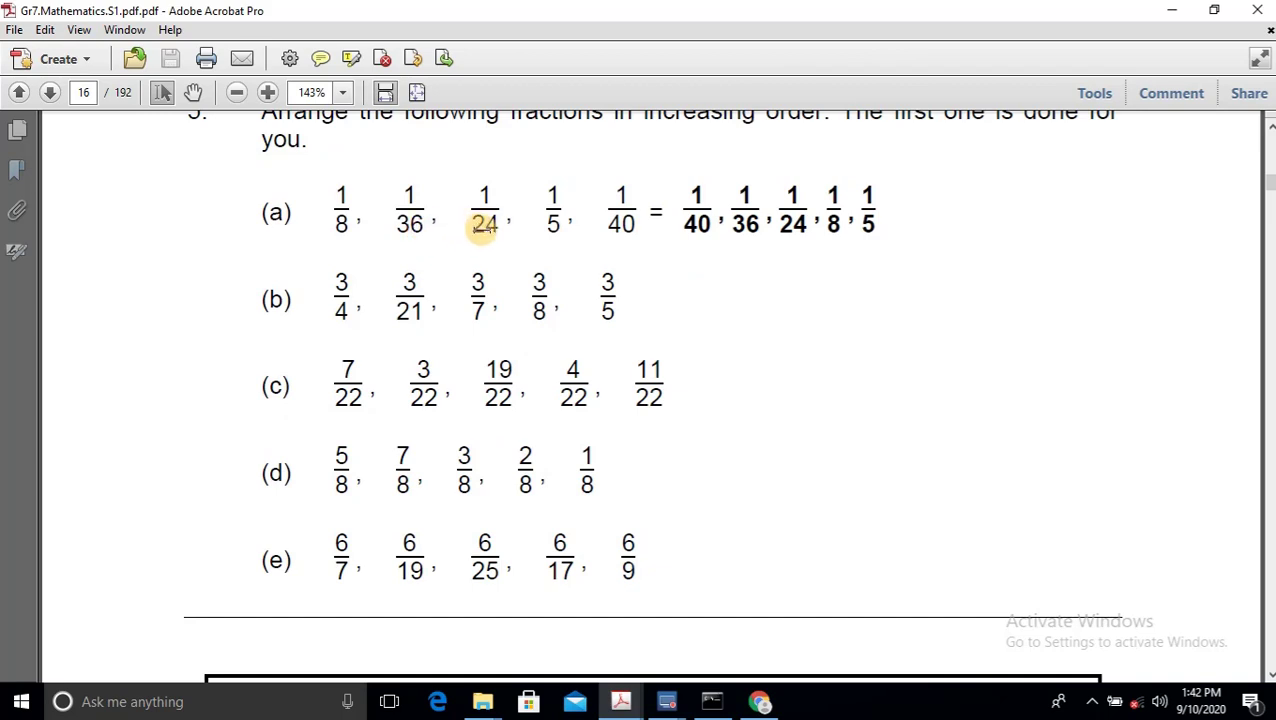
{"action": "left_click", "coordinate": [1171, 14]}
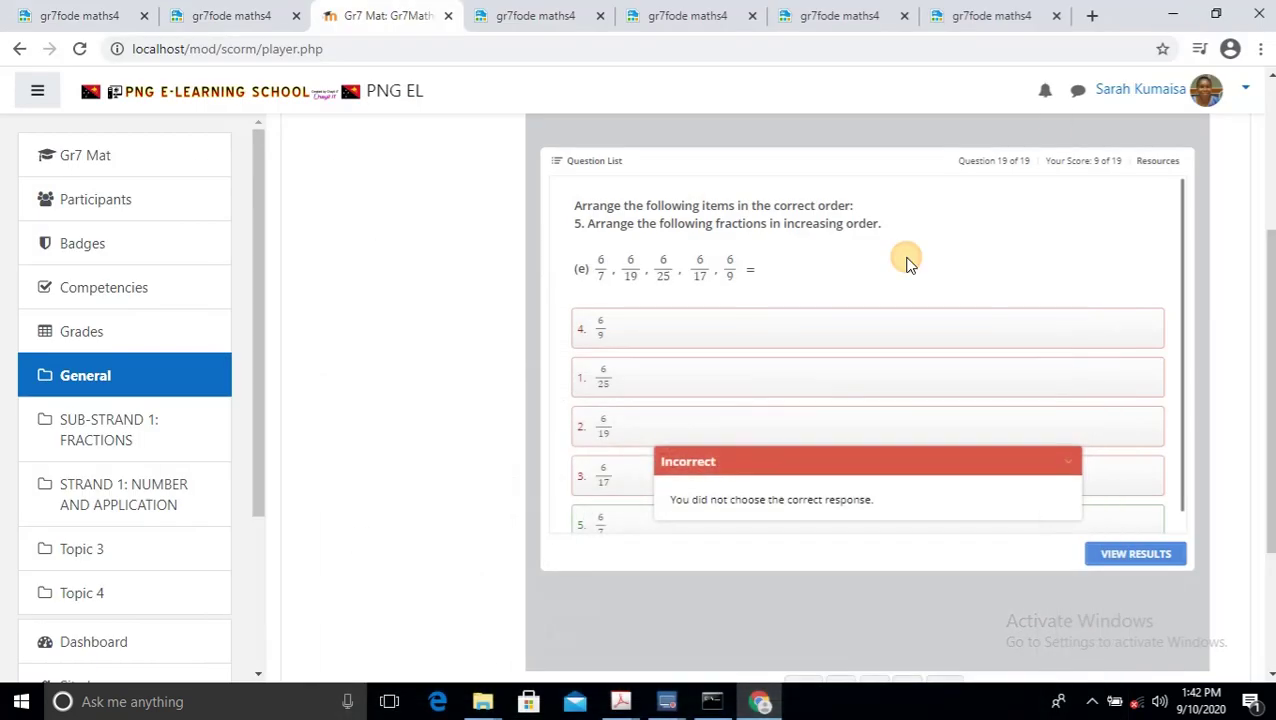
- Show the 47% quiz results and start reviewing the exercise's answered questions
{"action": "left_click", "coordinate": [1113, 560]}
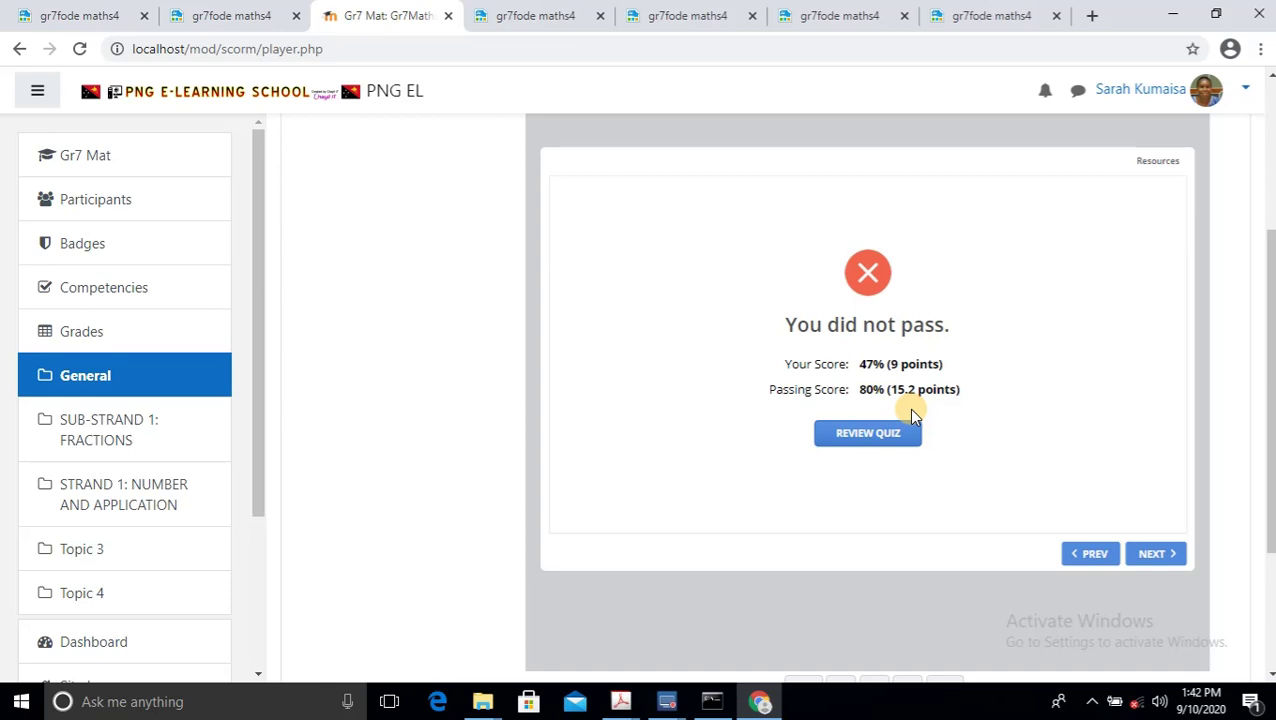
{"action": "left_click", "coordinate": [898, 432]}
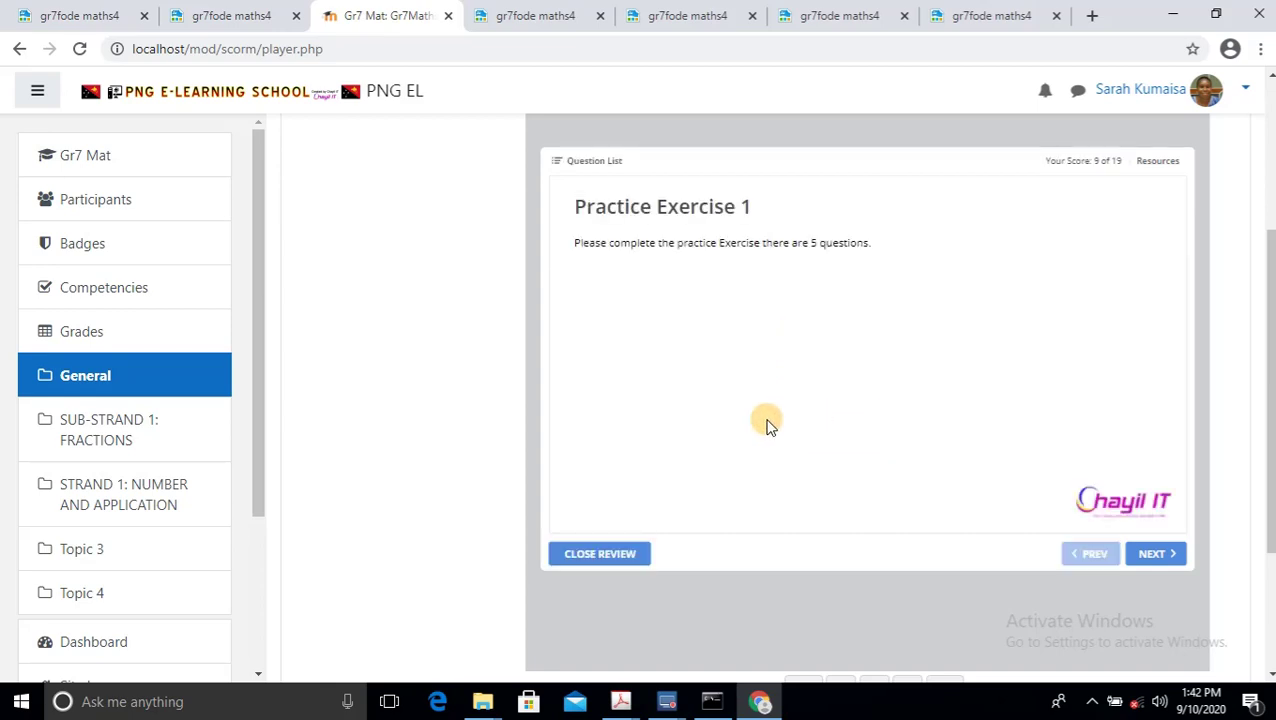
{"action": "left_click", "coordinate": [1142, 547]}
{"action": "left_click", "coordinate": [1148, 552]}
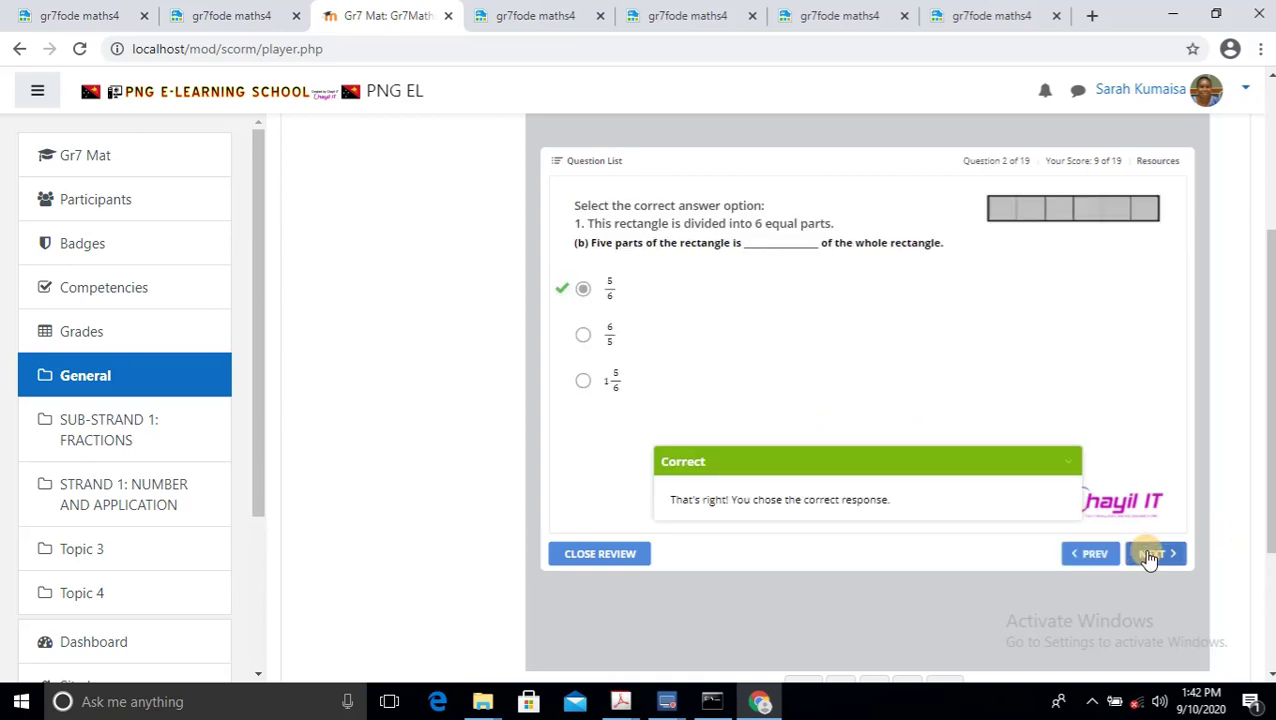
{"action": "left_click", "coordinate": [1154, 556]}
{"action": "left_click", "coordinate": [1155, 556]}
{"action": "left_click", "coordinate": [1155, 556]}
{"action": "left_click", "coordinate": [1155, 556]}
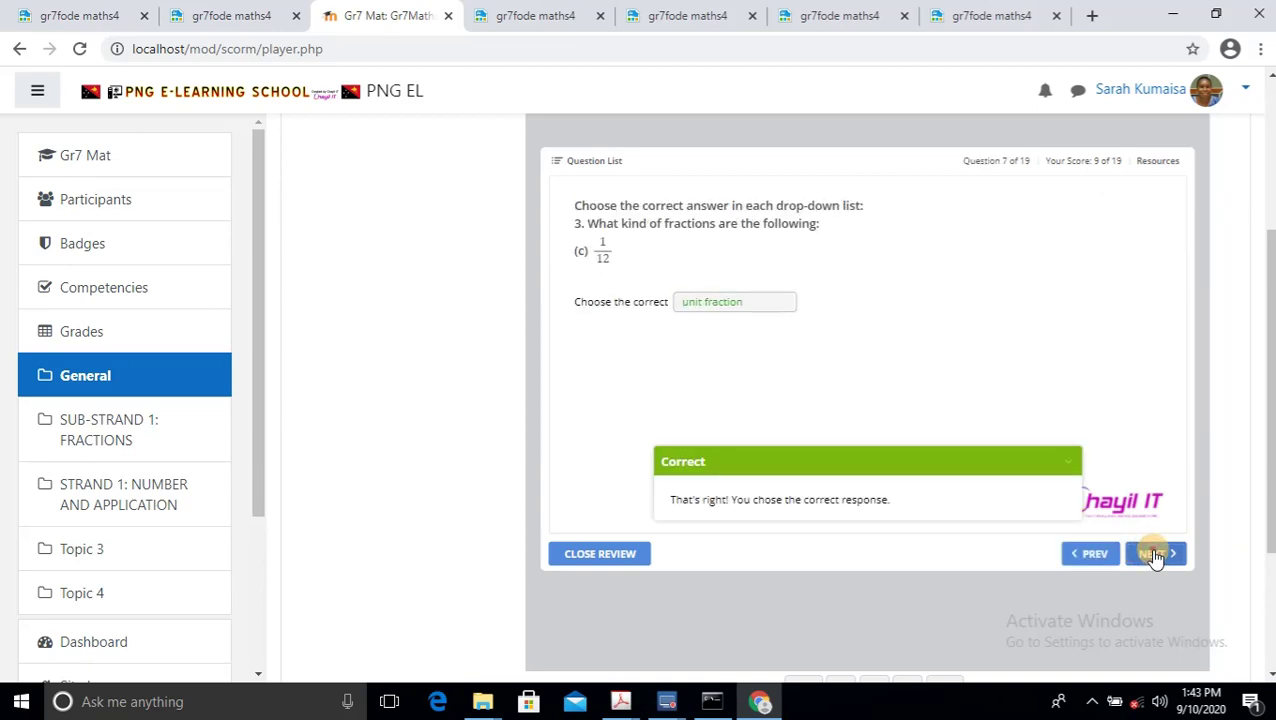
{"action": "left_click", "coordinate": [1155, 556]}
- Review the remaining questions through 19, close the review, and continue to End of Lesson
{"action": "left_click", "coordinate": [1155, 556]}
{"action": "left_click", "coordinate": [1155, 556]}
{"action": "left_click", "coordinate": [1155, 556]}
{"action": "left_click", "coordinate": [1155, 556]}
{"action": "left_click", "coordinate": [1156, 557]}
{"action": "left_click", "coordinate": [1156, 557]}
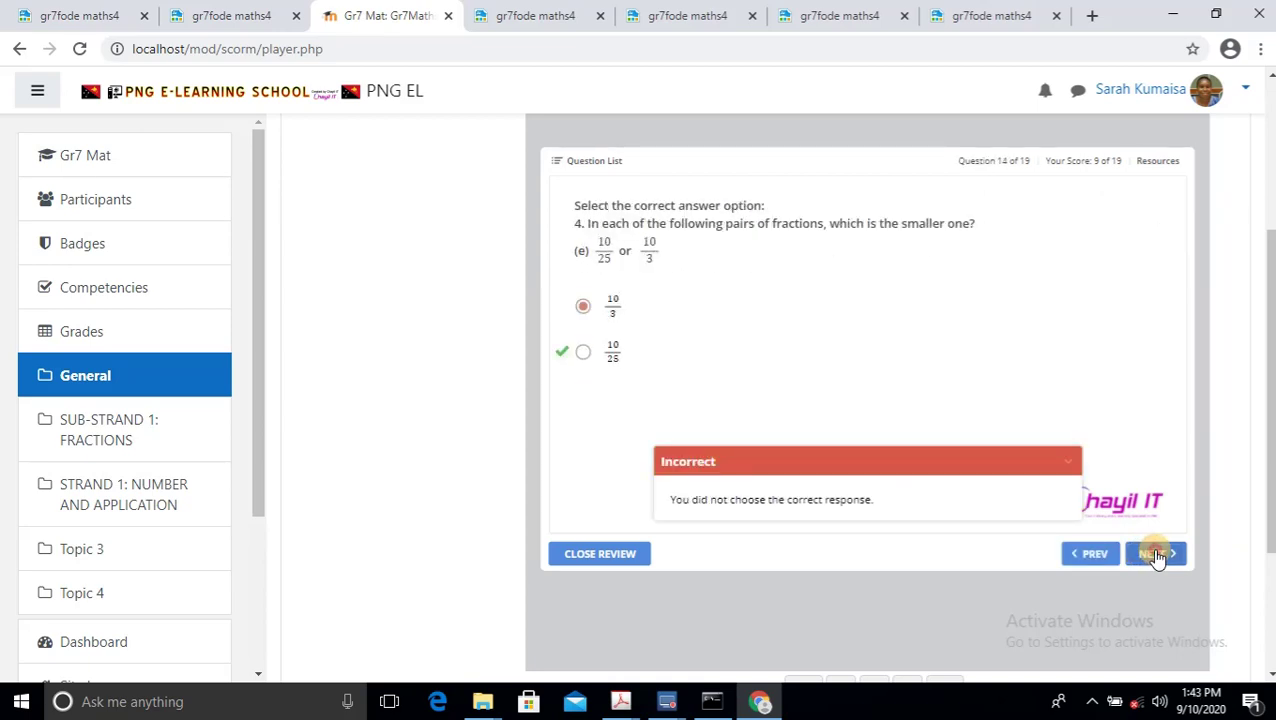
{"action": "left_click", "coordinate": [1157, 558]}
{"action": "left_click", "coordinate": [1157, 558]}
{"action": "left_click", "coordinate": [1157, 557]}
{"action": "left_click", "coordinate": [1157, 557]}
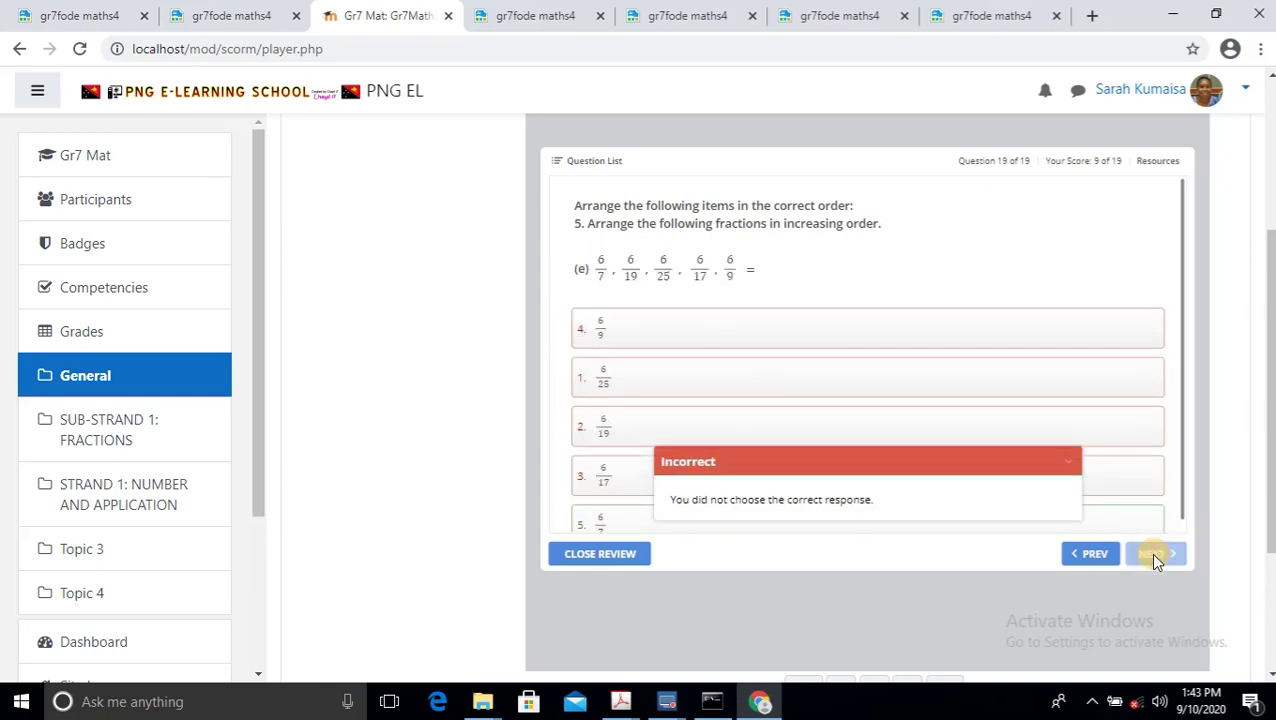
{"action": "left_click", "coordinate": [574, 557]}
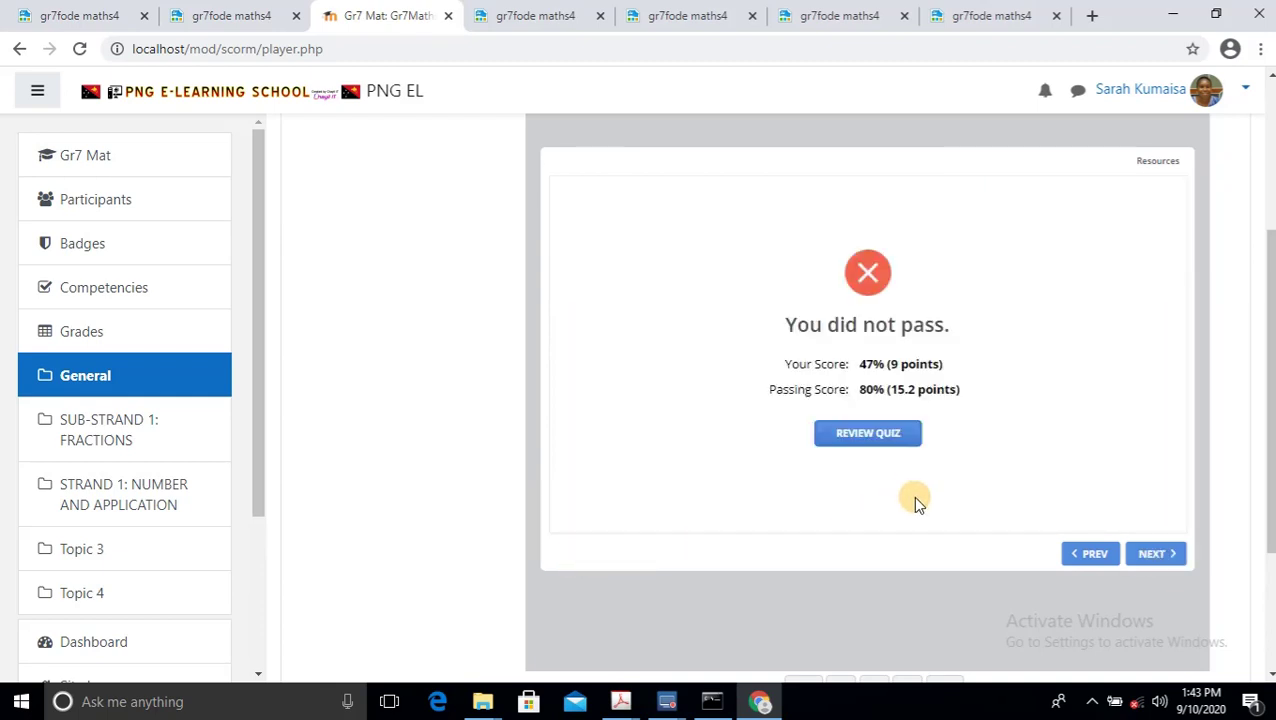
{"action": "left_click", "coordinate": [1158, 556]}
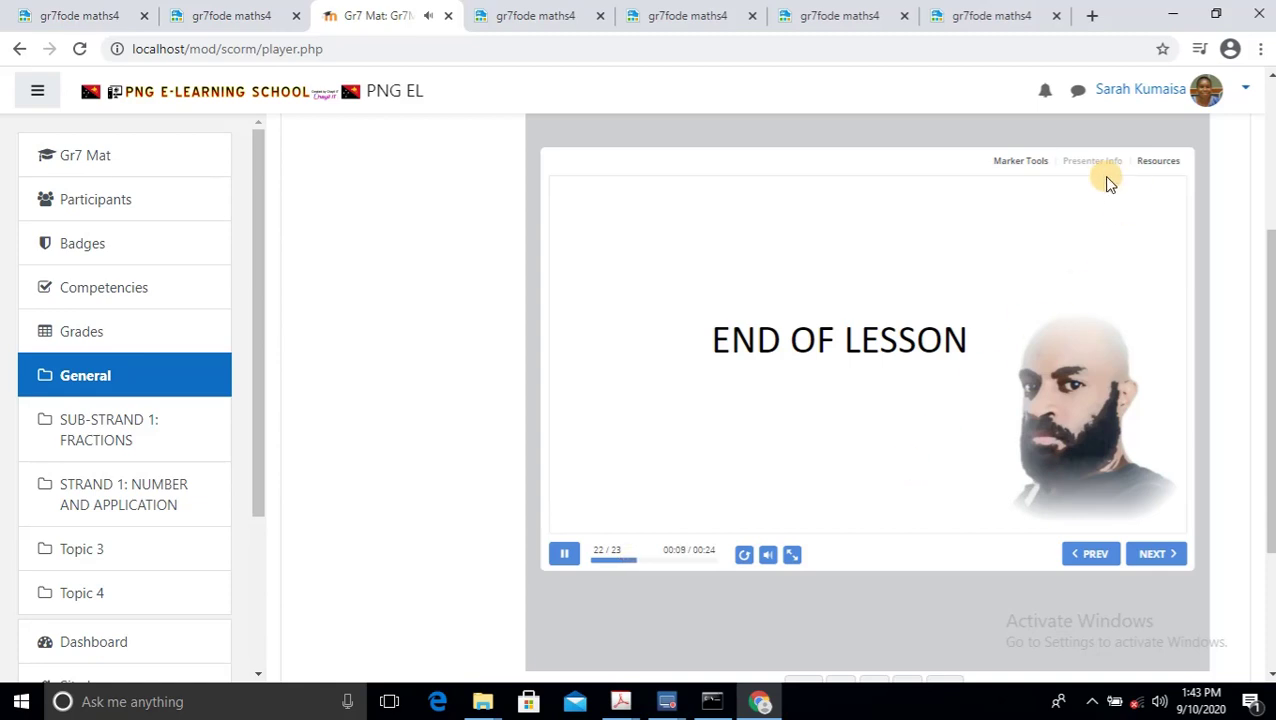
- Open a textbook page image from the lesson Resources list in a new tab, then close it
{"action": "left_click", "coordinate": [1150, 161]}
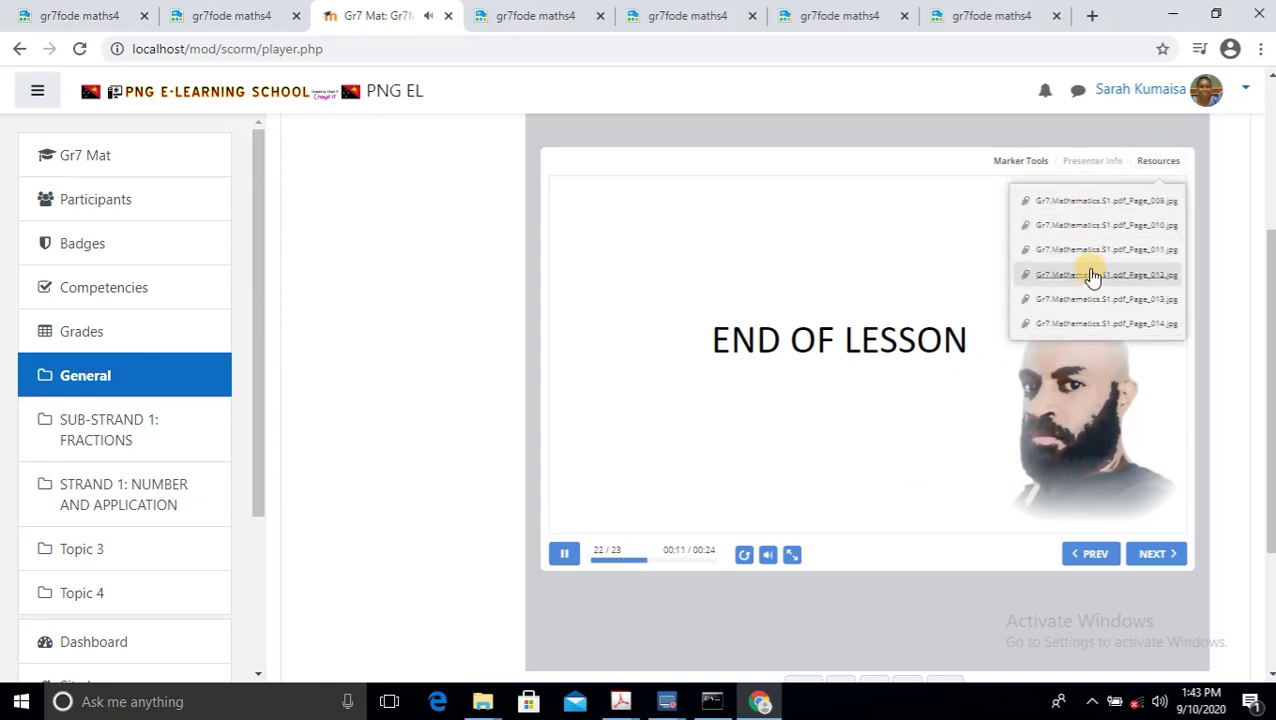
{"action": "left_click", "coordinate": [1093, 232]}
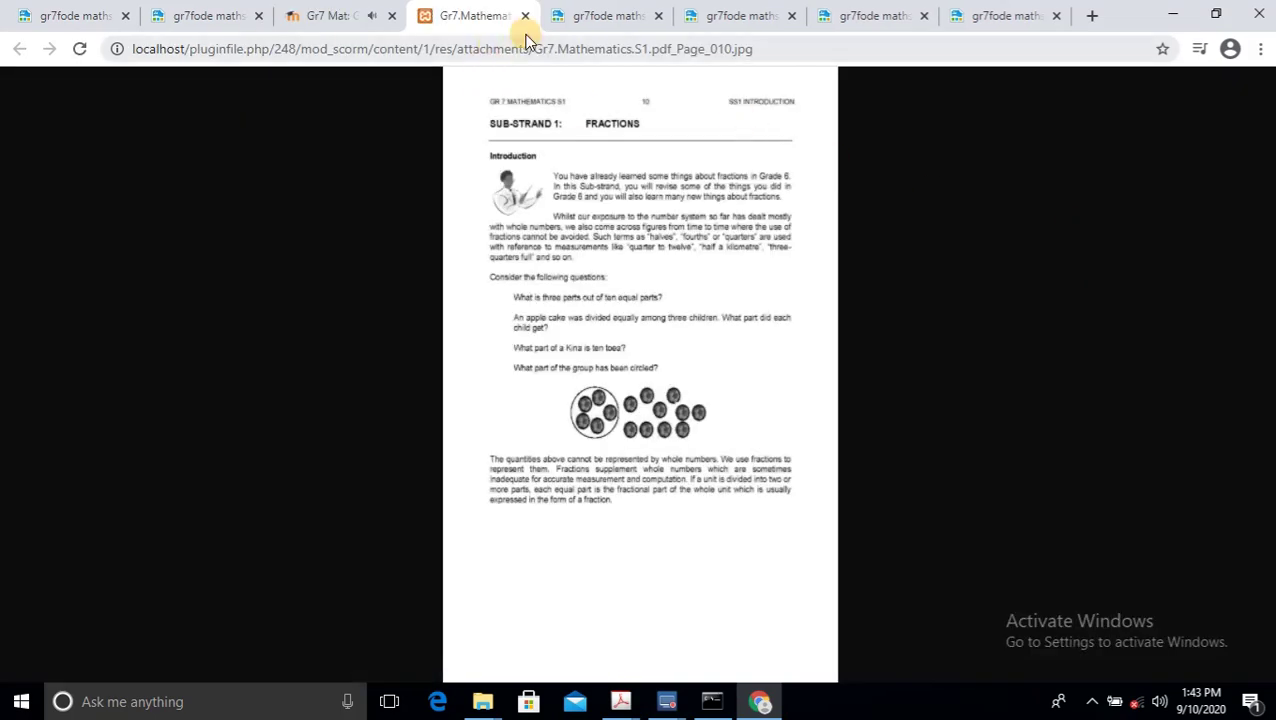
{"action": "left_click", "coordinate": [525, 15]}
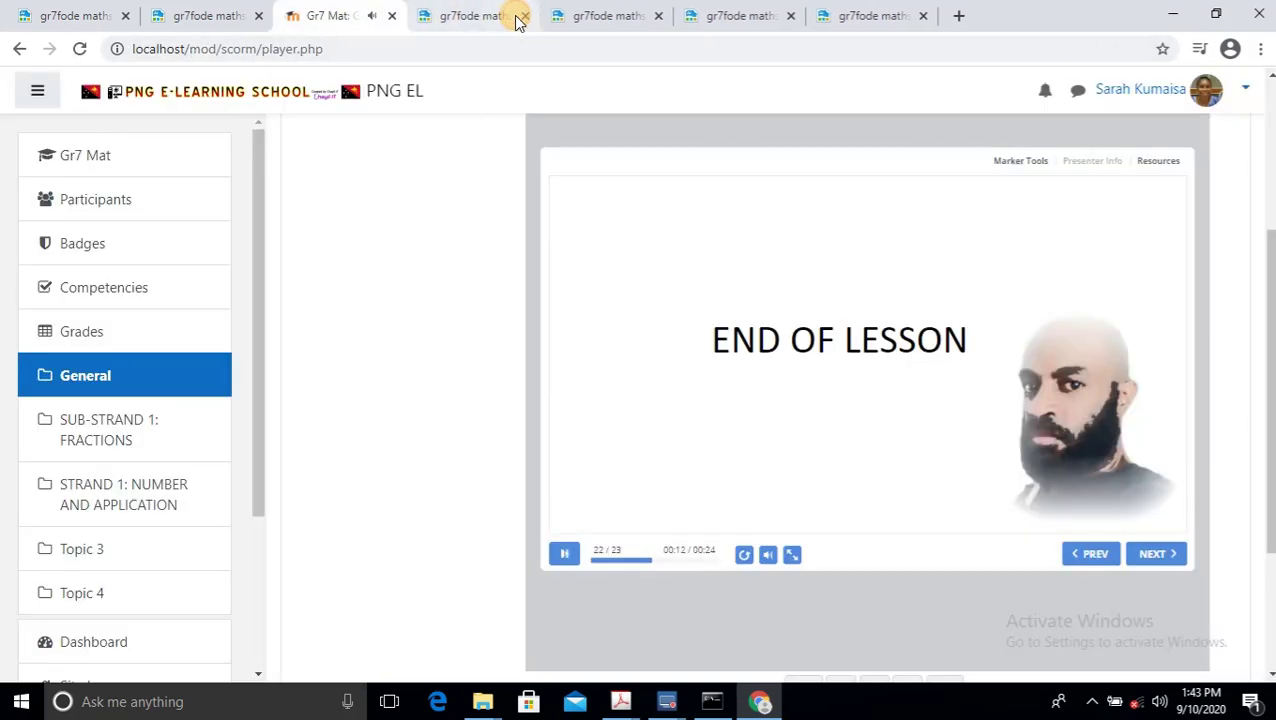
- Open Gr7.Mathematics.S1.pdf_Page_012.jpg in its own tab and return to the lesson player
{"action": "left_click", "coordinate": [1150, 163]}
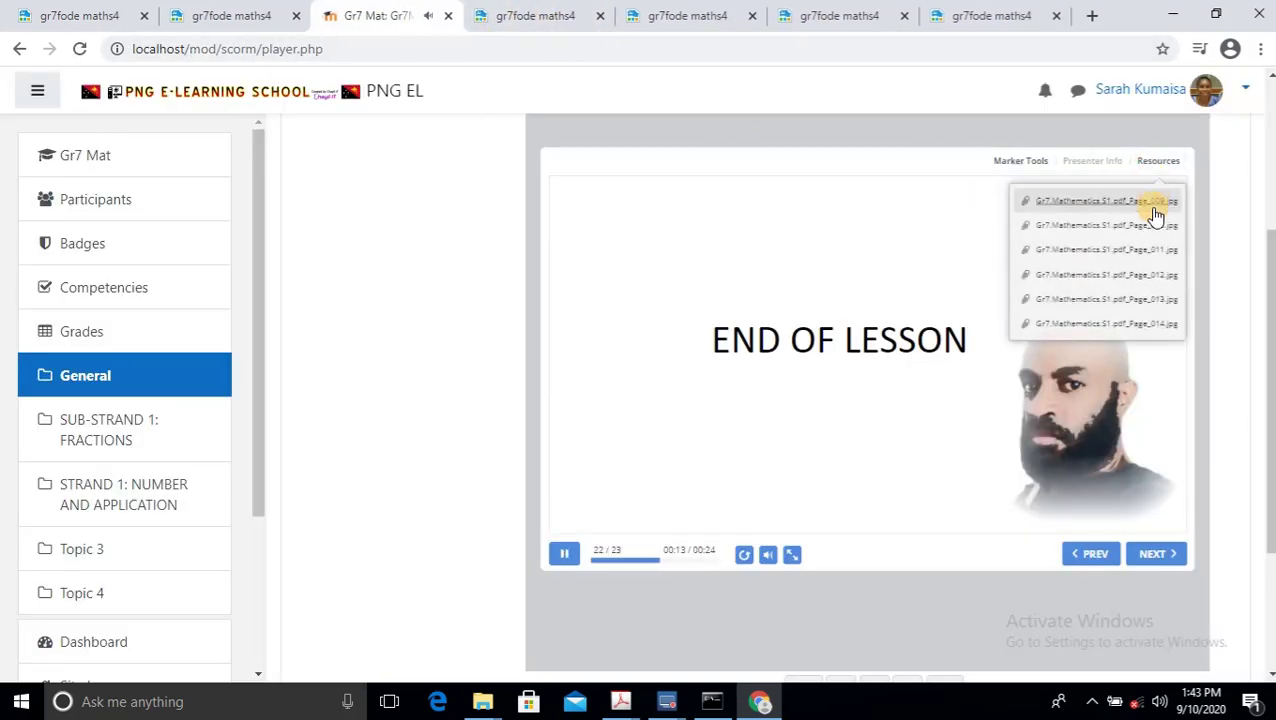
{"action": "left_click", "coordinate": [1100, 274]}
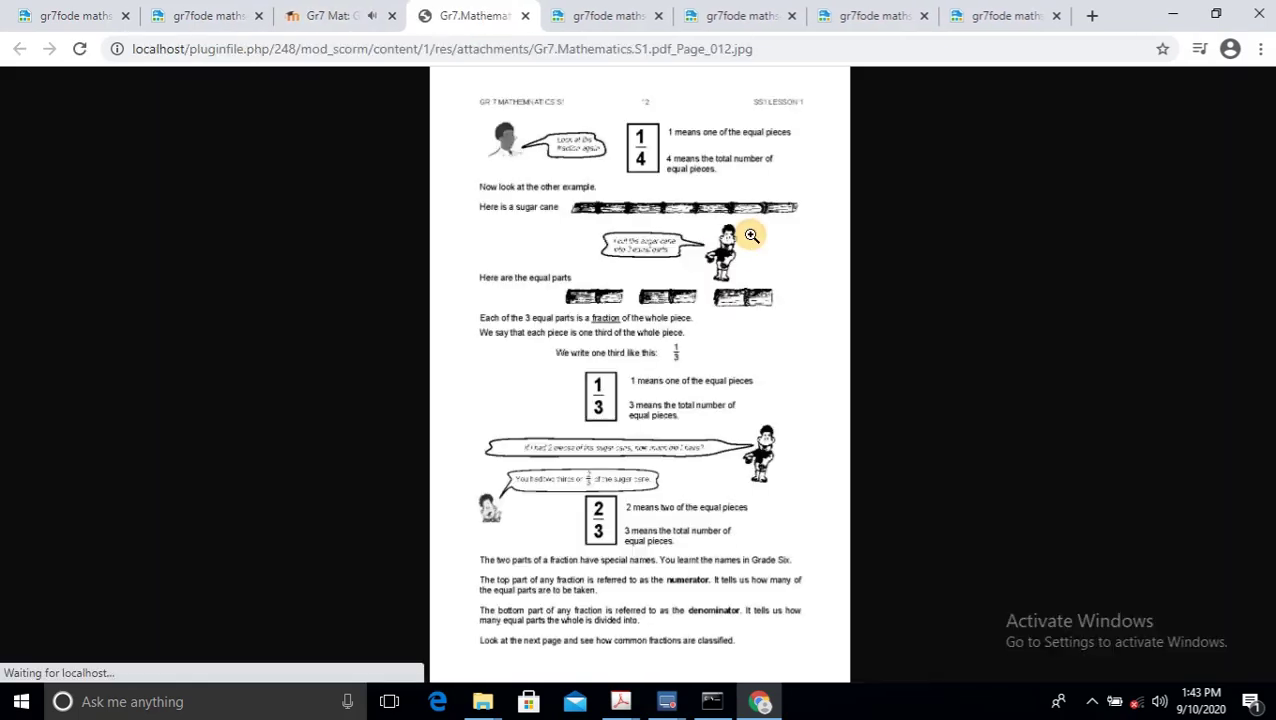
{"action": "left_click", "coordinate": [340, 26]}
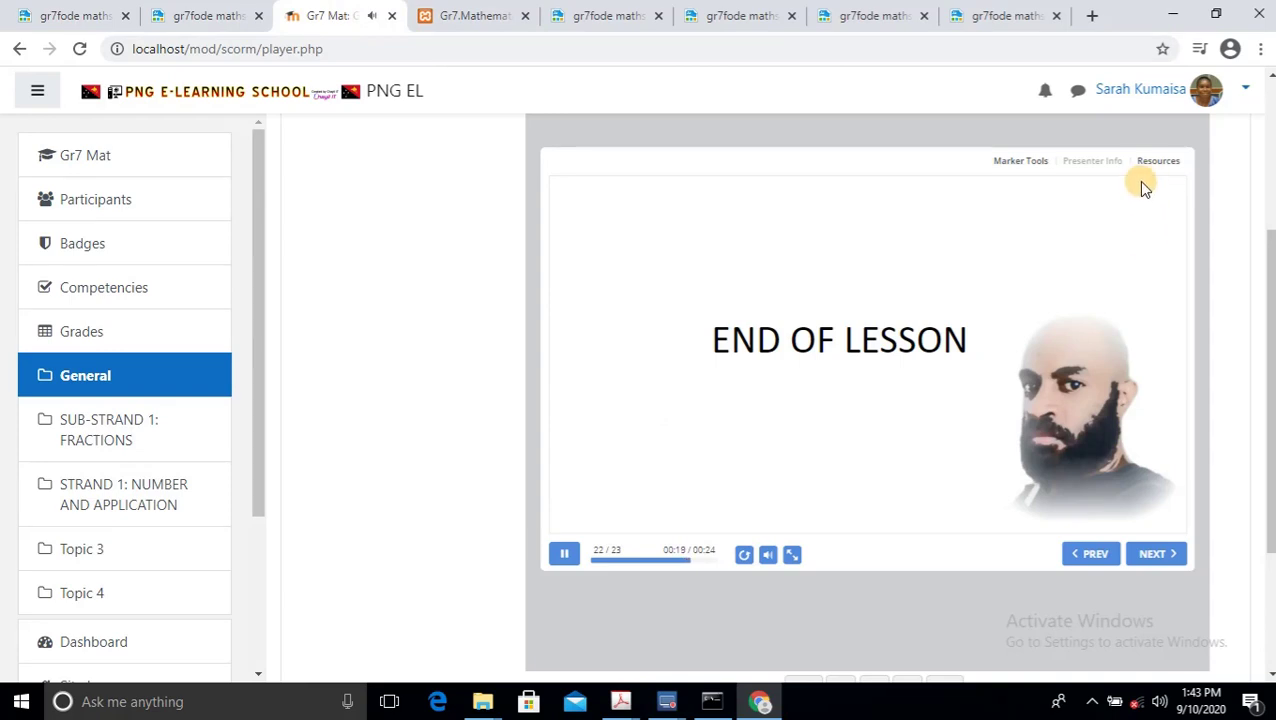
{"action": "left_click", "coordinate": [1148, 163]}
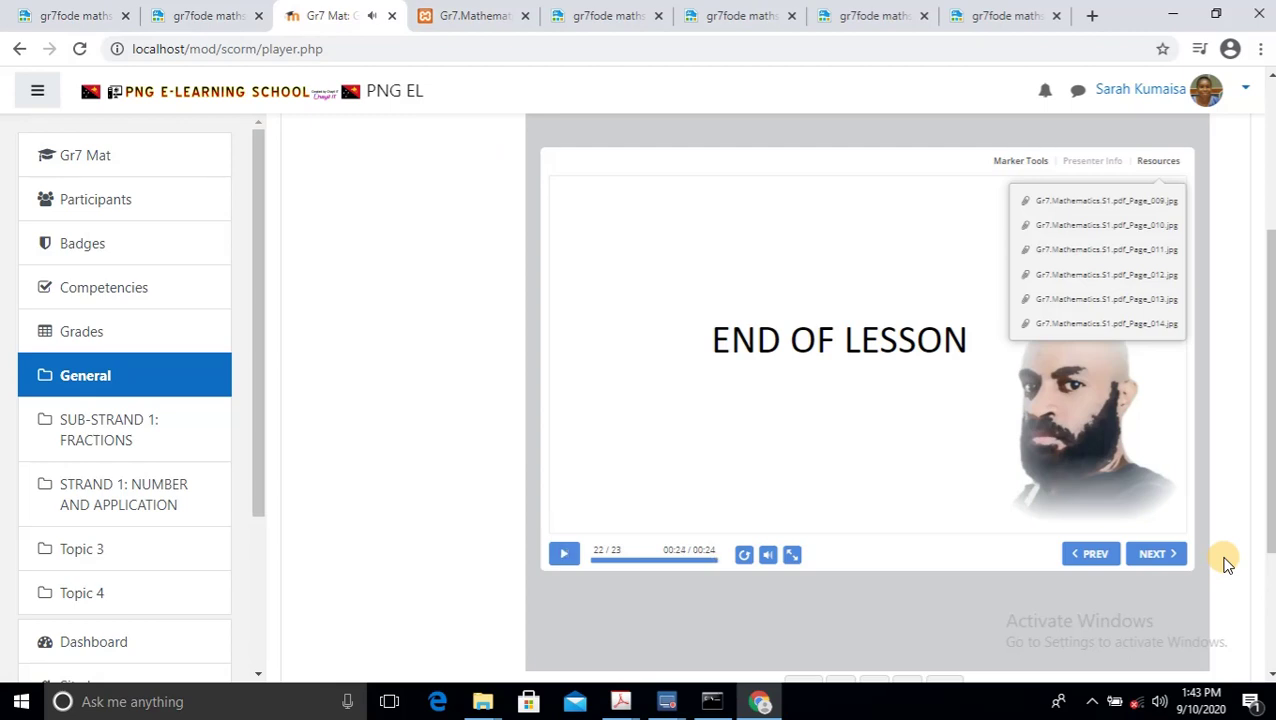
{"action": "left_click", "coordinate": [1159, 161]}
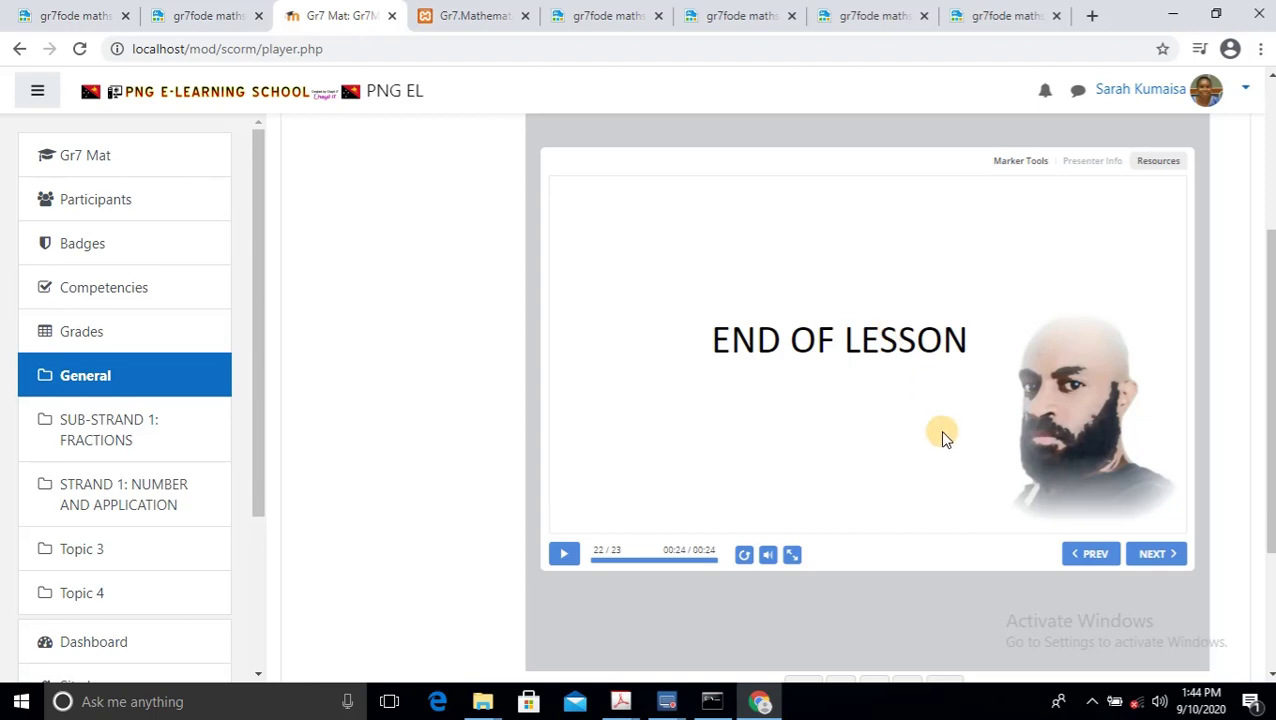
- Advance from the End of Lesson slide to slide 23 of 23, the closing presenter video
{"action": "left_click", "coordinate": [1172, 556]}
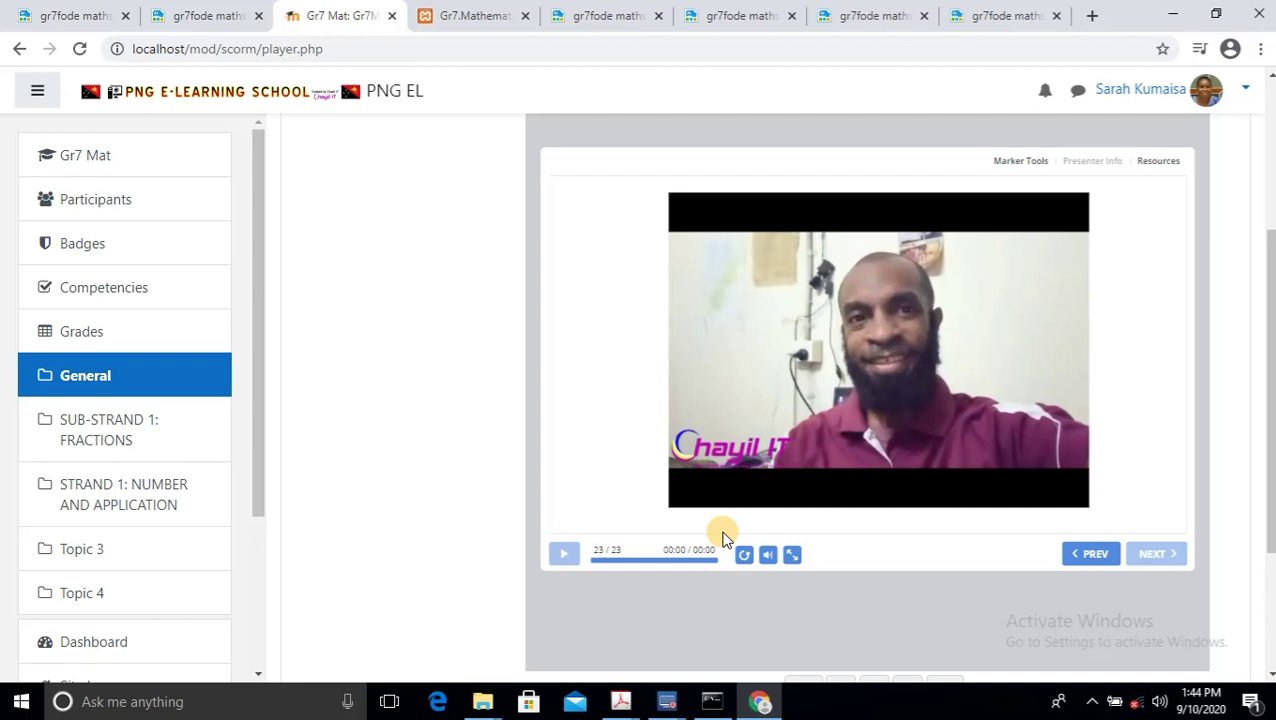
- Play the closing Chayil IT video full screen, then exit to the activity page showing score 47
{"action": "scroll", "coordinate": [177, 420], "scroll_direction": "down", "scroll_amount": 3}
{"action": "scroll", "coordinate": [177, 420], "scroll_direction": "up", "scroll_amount": 3}
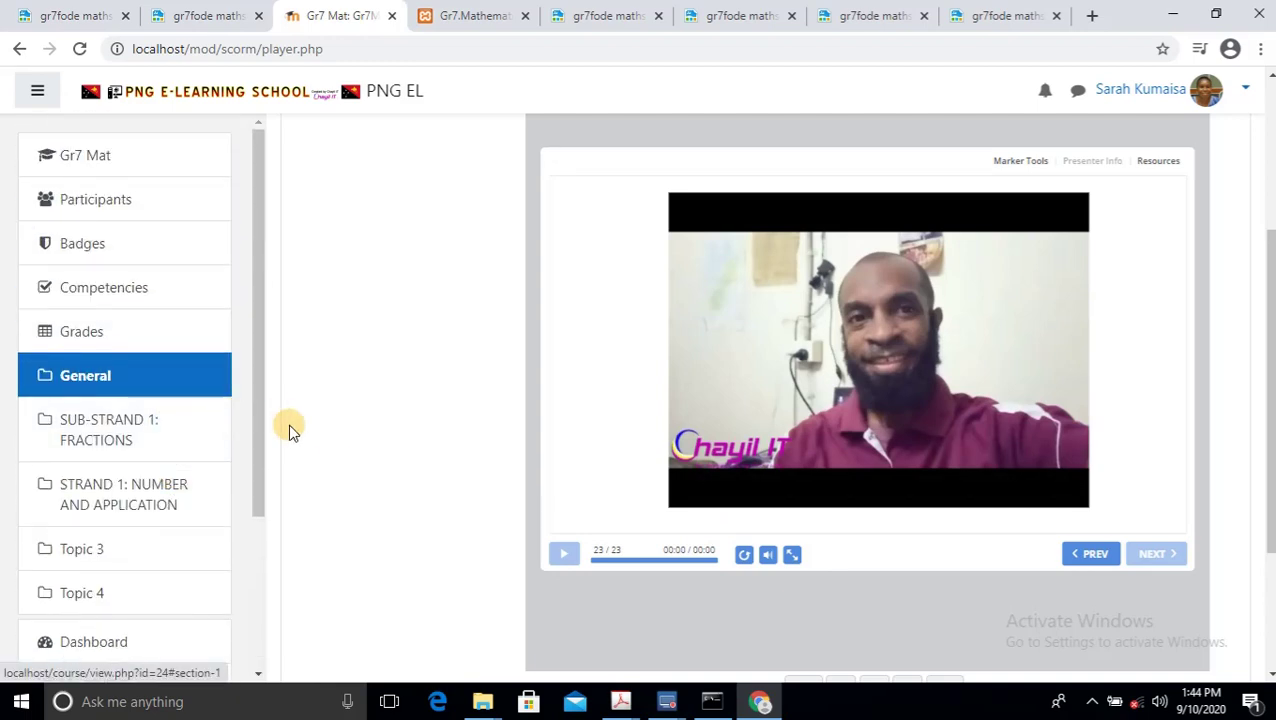
{"action": "scroll", "coordinate": [280, 430], "scroll_direction": "down", "scroll_amount": 3}
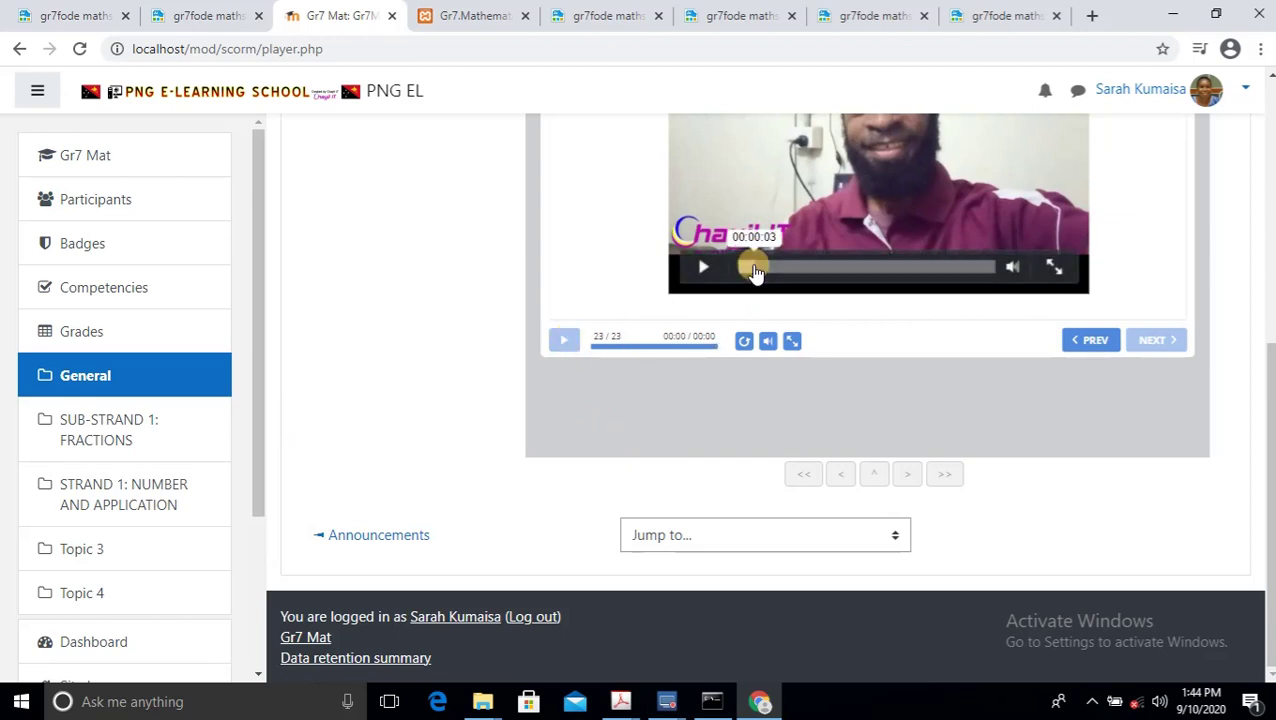
{"action": "scroll", "coordinate": [752, 270], "scroll_direction": "up", "scroll_amount": 3}
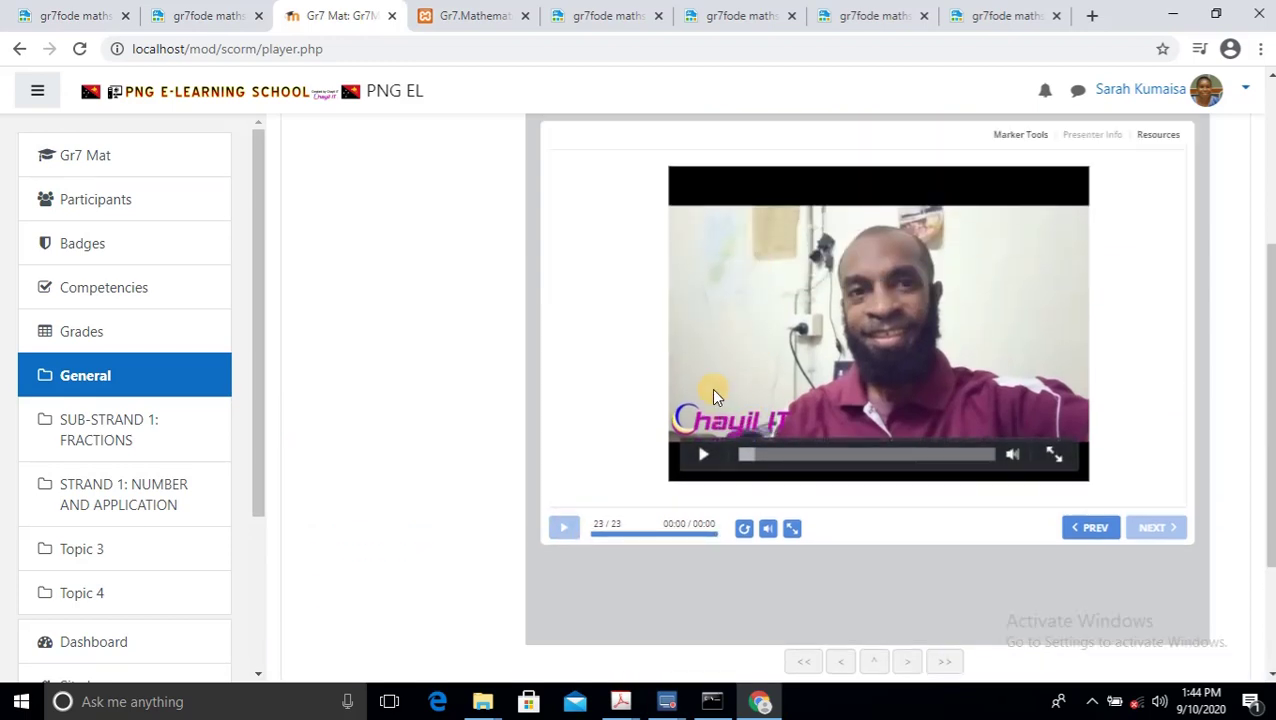
{"action": "left_click", "coordinate": [705, 455]}
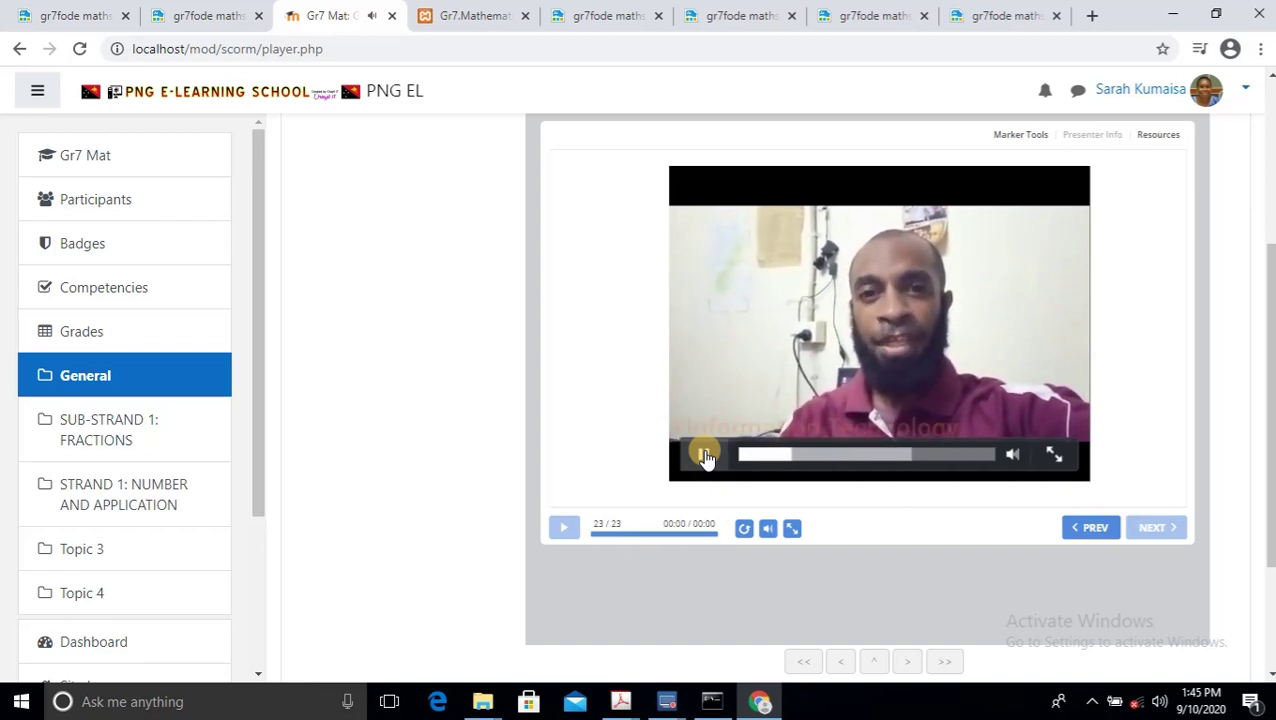
{"action": "left_click", "coordinate": [792, 528]}
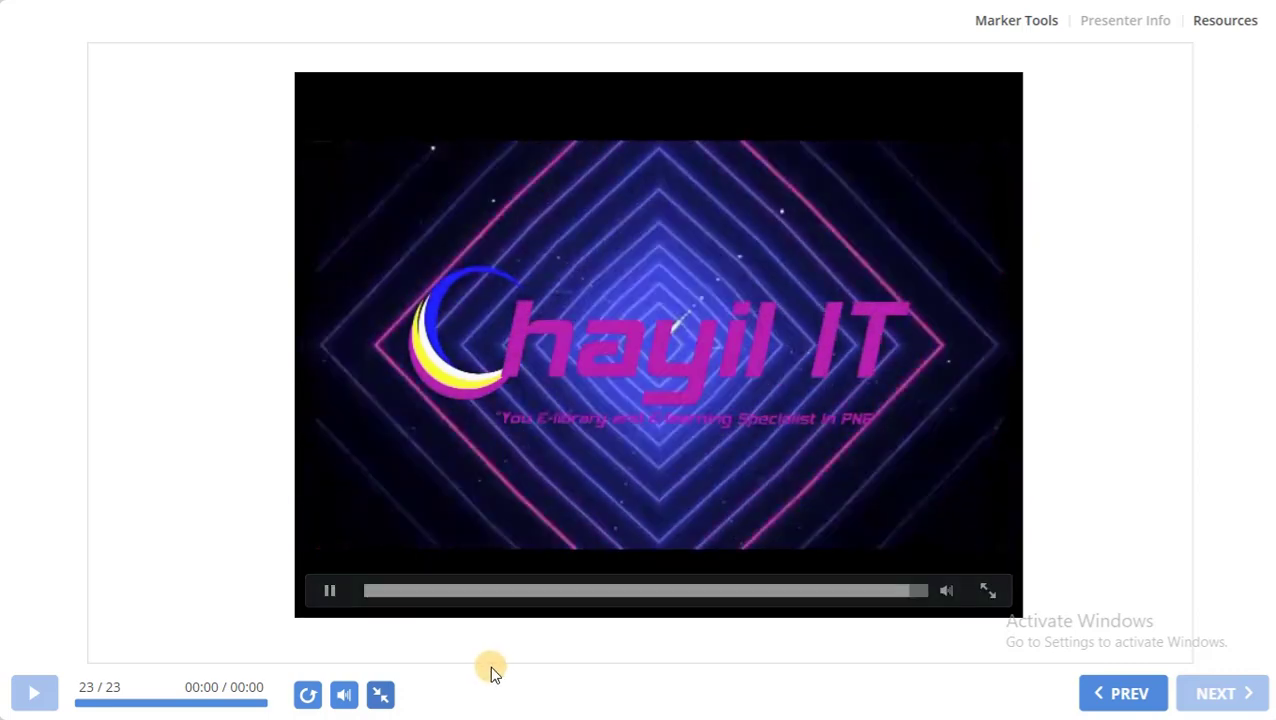
{"action": "left_click", "coordinate": [380, 694]}
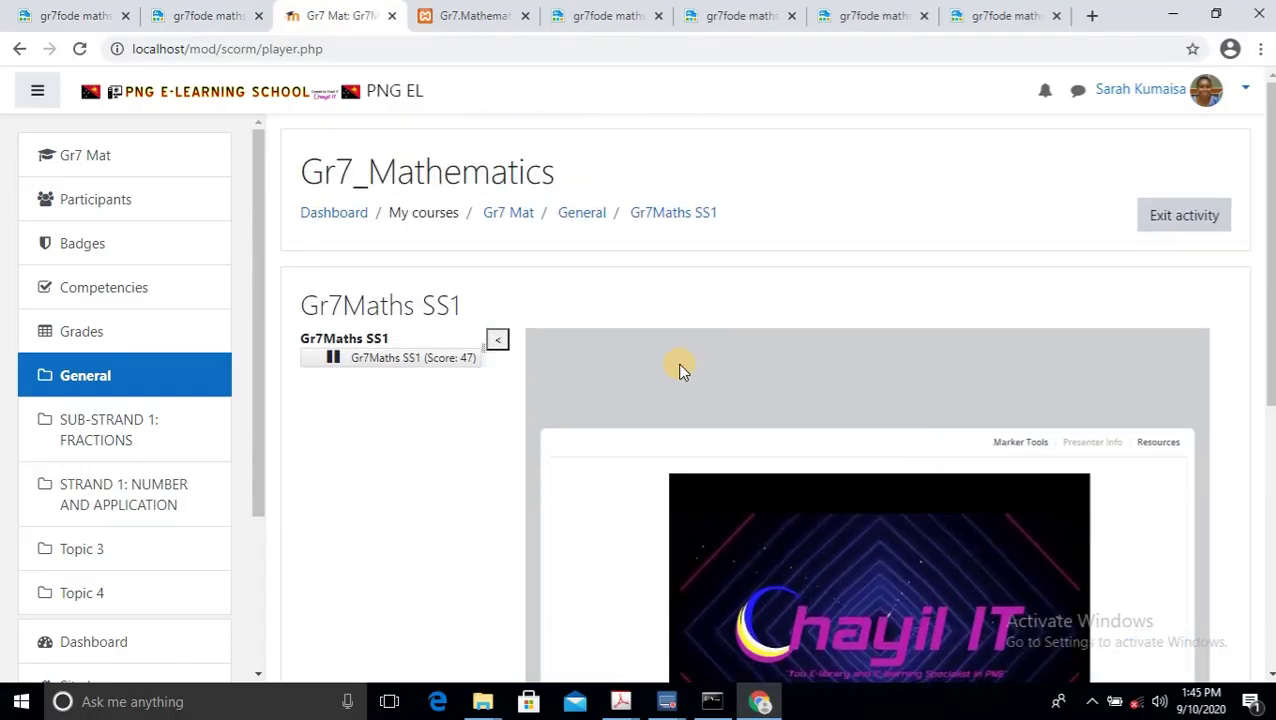
{"action": "scroll", "coordinate": [676, 366], "scroll_direction": "down", "scroll_amount": 3}
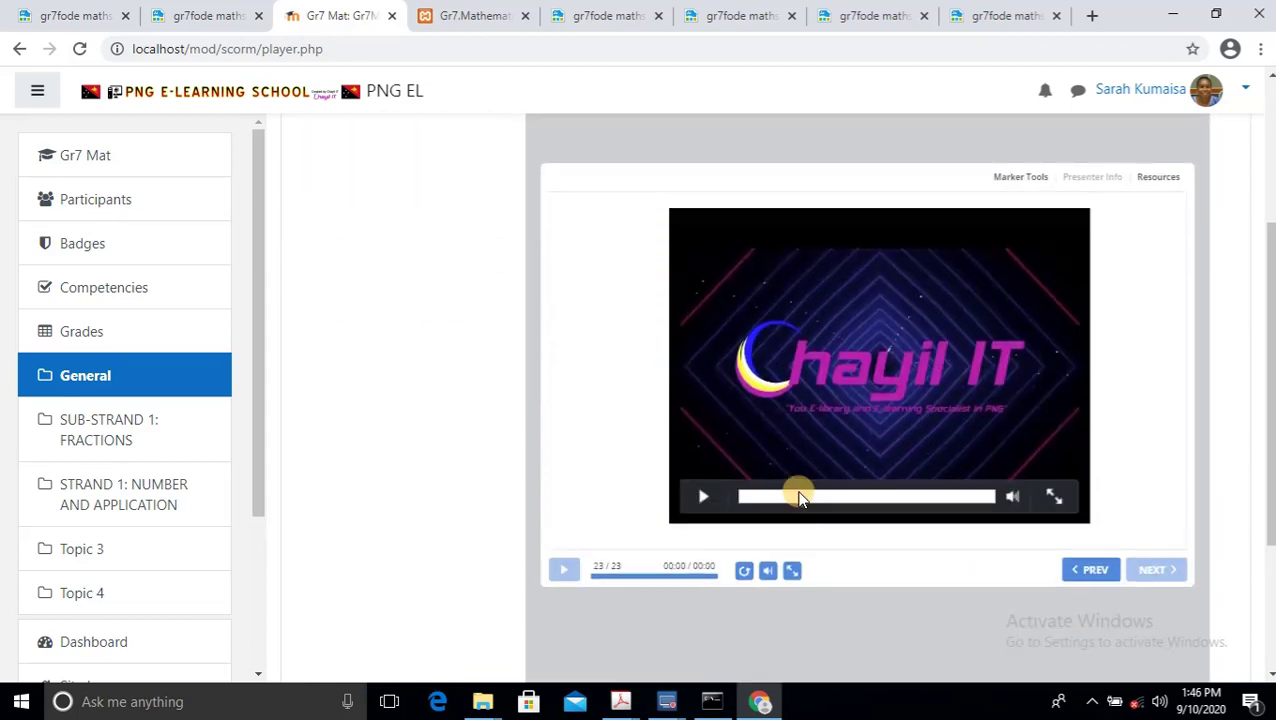
{"action": "scroll", "coordinate": [797, 492], "scroll_direction": "up", "scroll_amount": 3}
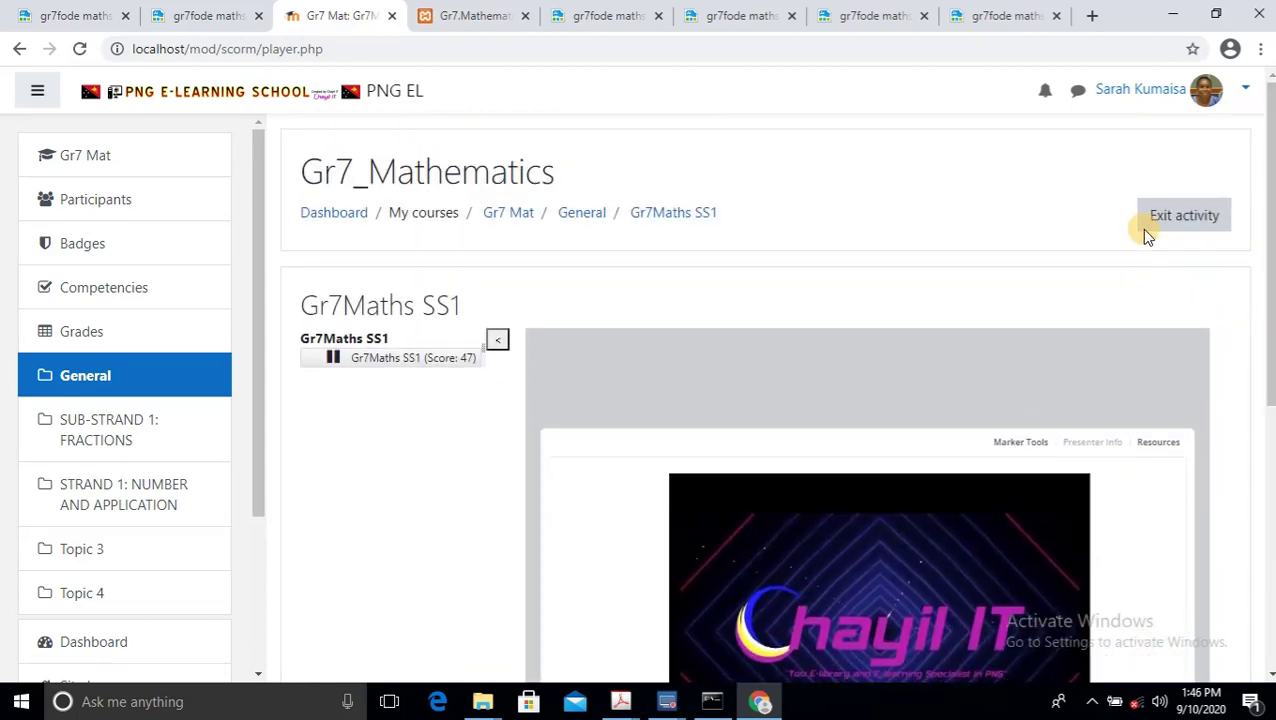
- Exit the lesson back to the course and log the student out
{"action": "left_click", "coordinate": [1174, 221]}
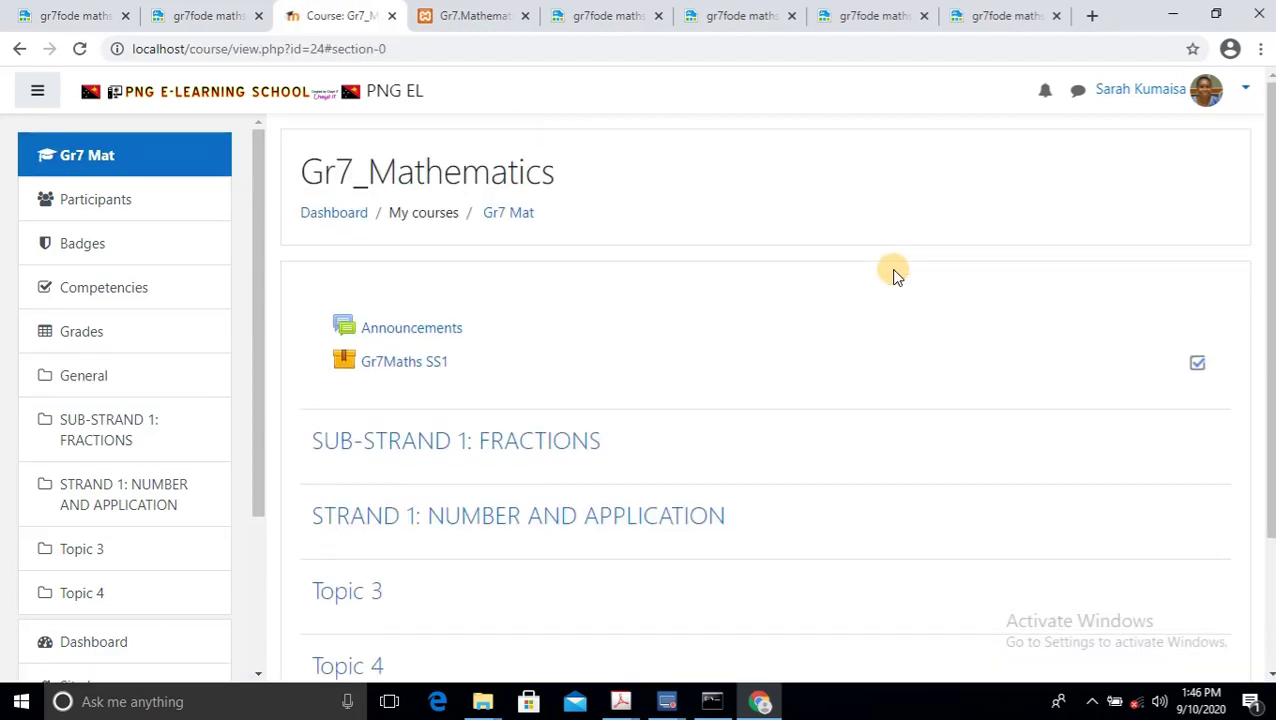
{"action": "left_click", "coordinate": [1245, 93]}
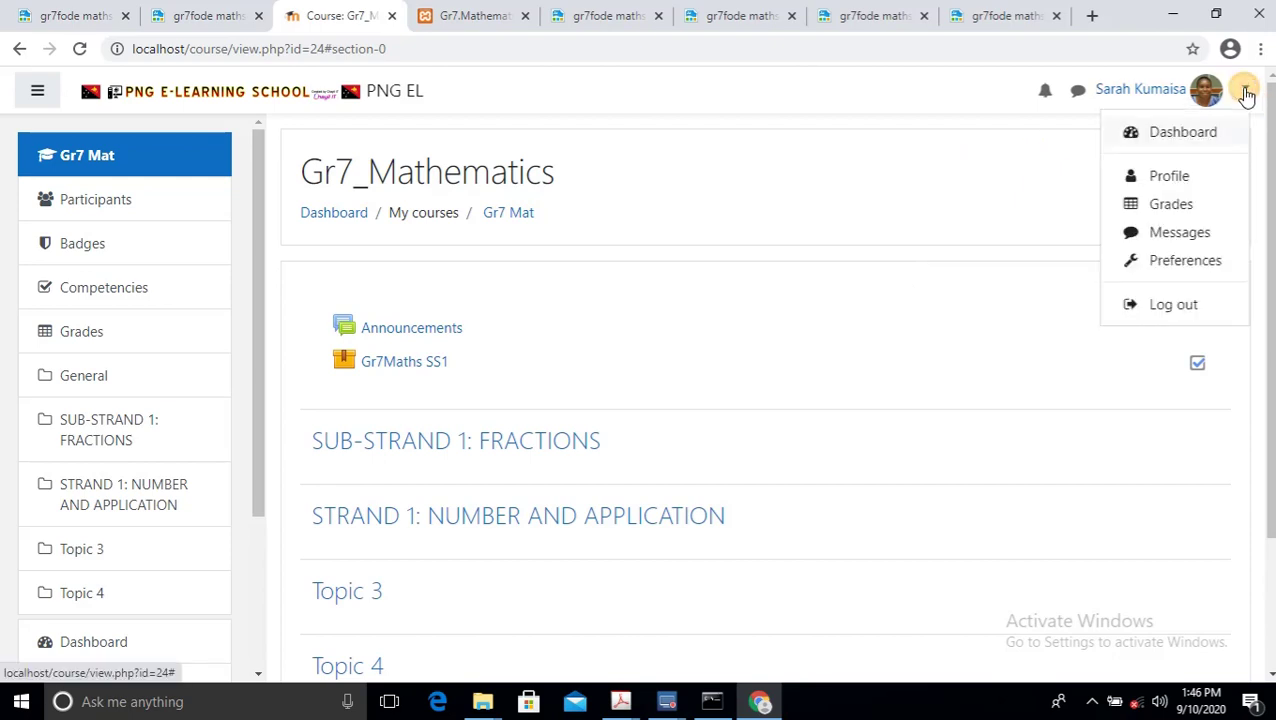
{"action": "left_click", "coordinate": [1152, 306]}
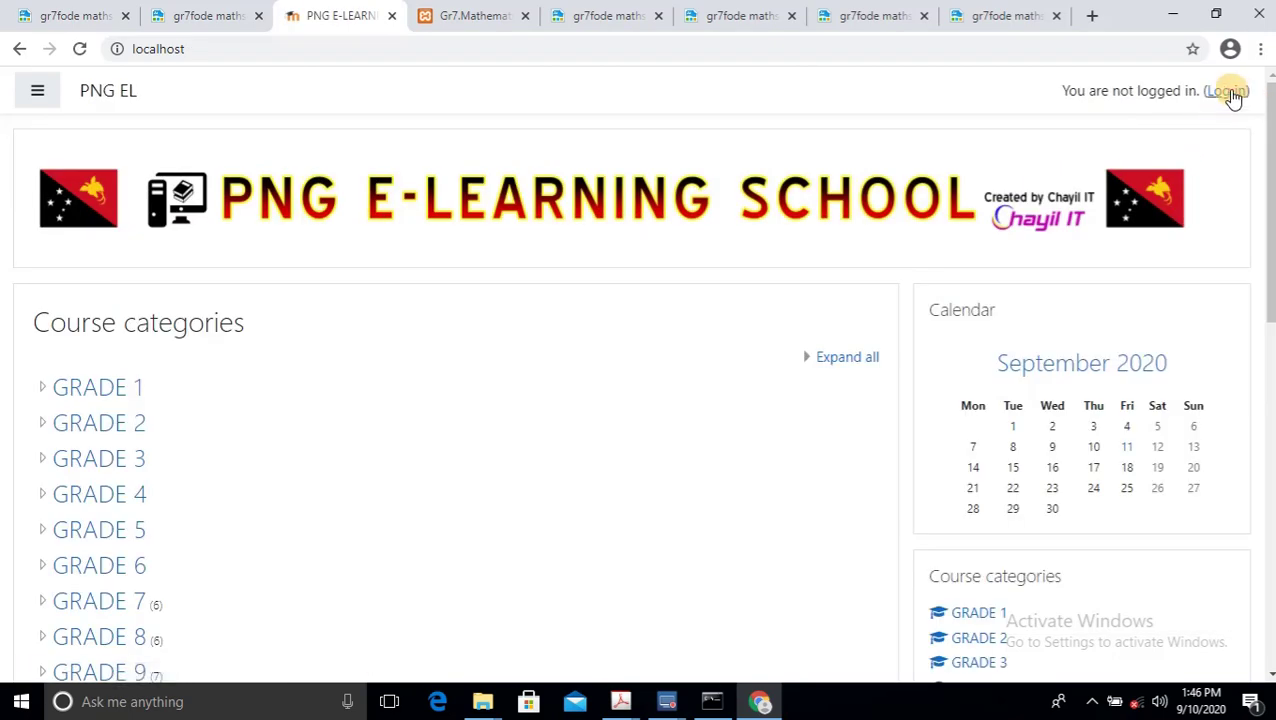
- Sign in with the administrator's saved login to reach the Dashboard
{"action": "left_click", "coordinate": [1228, 92]}
{"action": "left_click", "coordinate": [561, 243]}
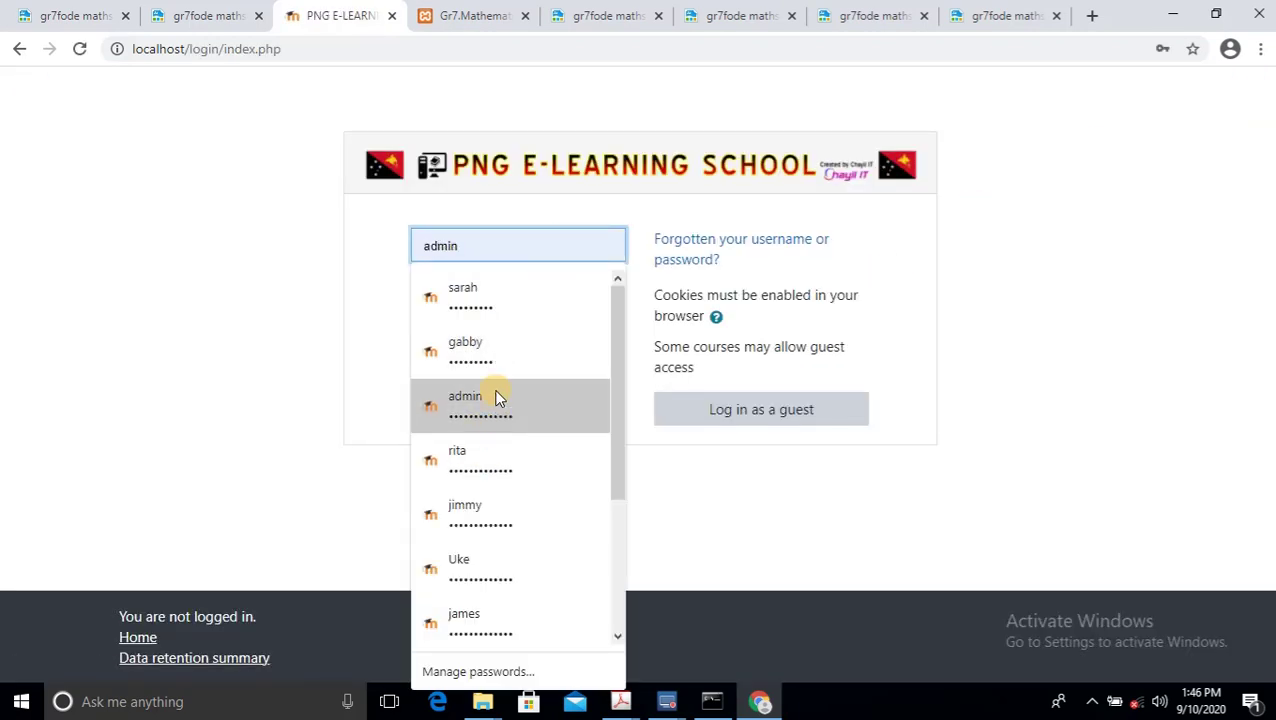
{"action": "left_click", "coordinate": [496, 403]}
{"action": "left_click", "coordinate": [501, 395]}
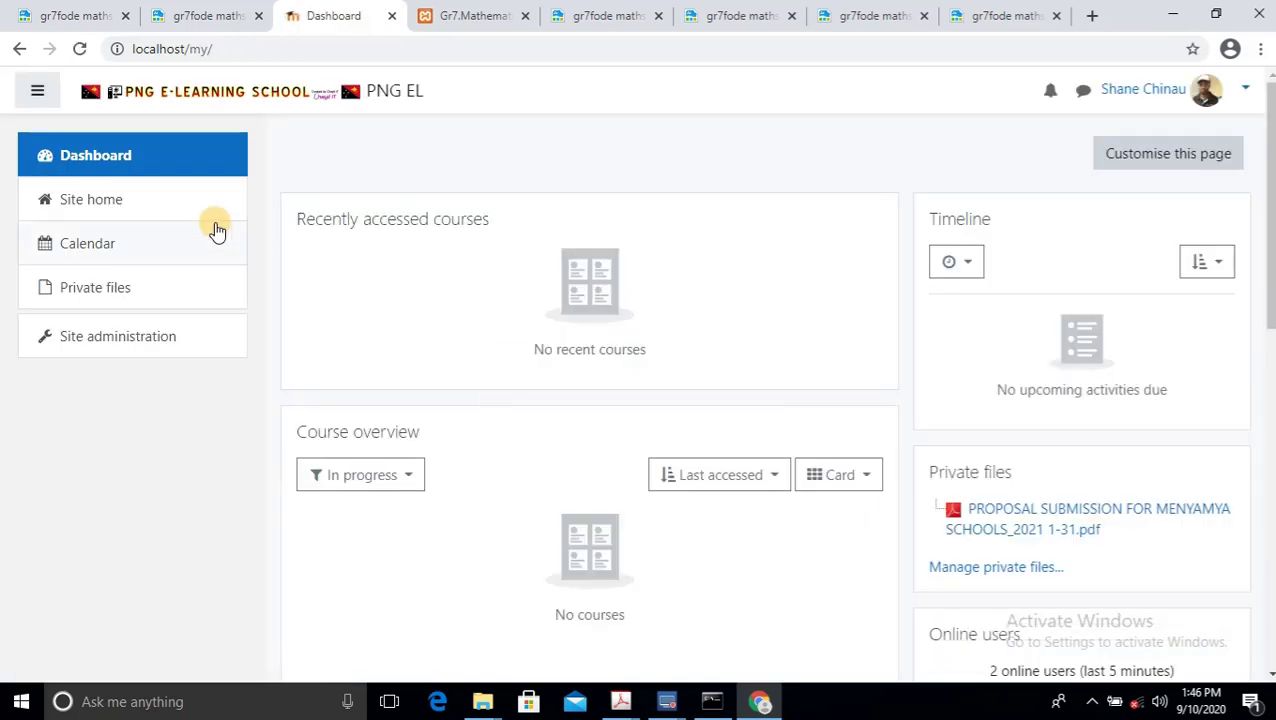
- Open Gr7_Mathematics via Site home and the GRADE 7 category, and list its 2 participants
{"action": "left_click", "coordinate": [136, 208]}
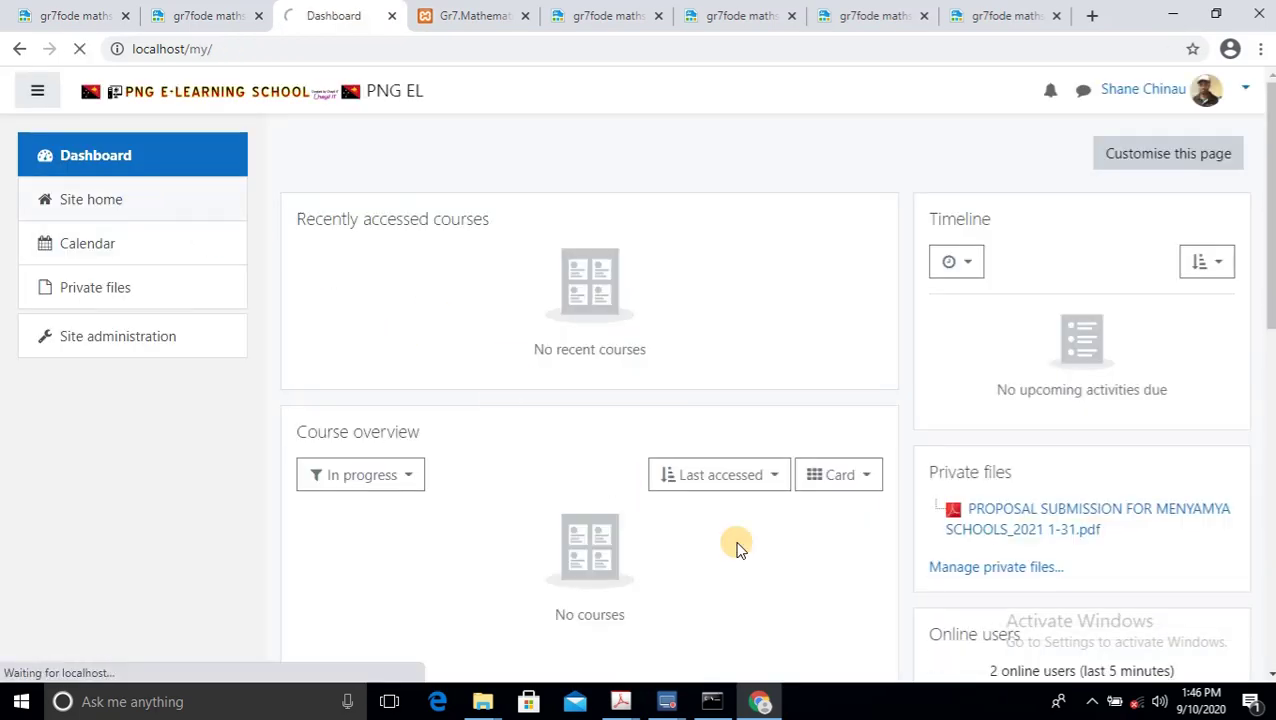
{"action": "scroll", "coordinate": [872, 503], "scroll_direction": "down", "scroll_amount": 3}
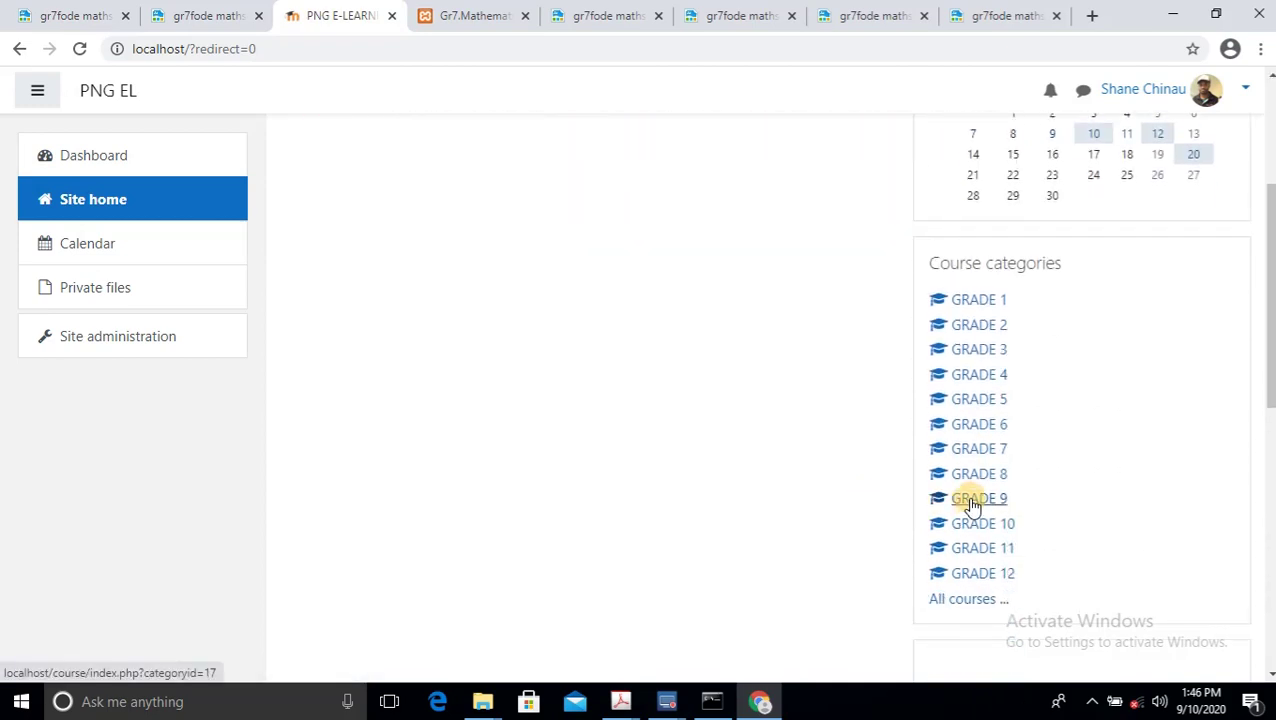
{"action": "left_click", "coordinate": [979, 449]}
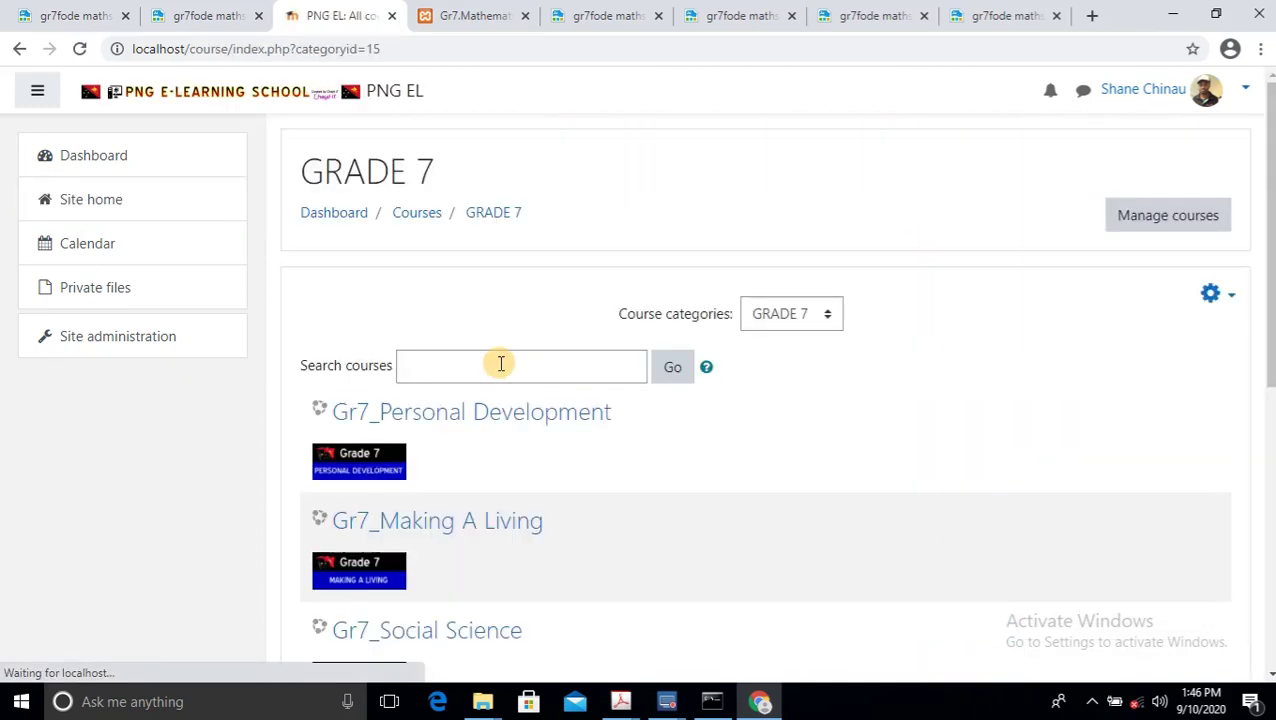
{"action": "scroll", "coordinate": [447, 362], "scroll_direction": "down", "scroll_amount": 5}
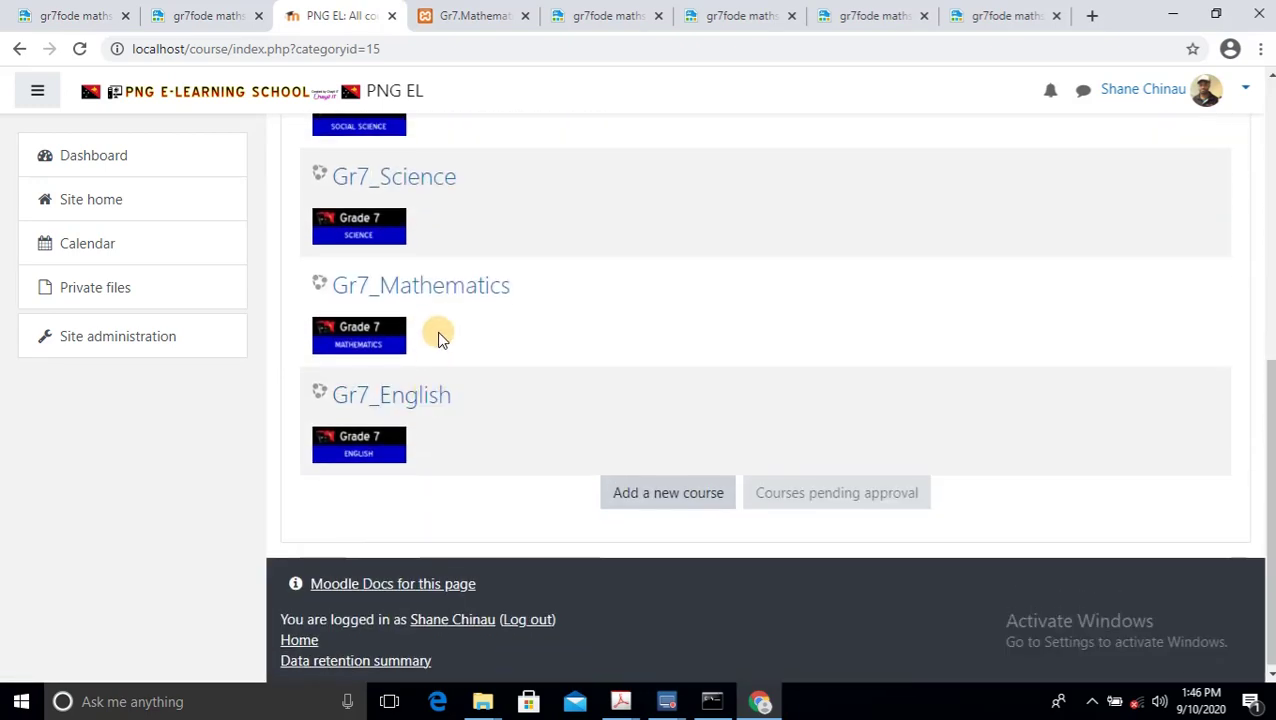
{"action": "left_click", "coordinate": [440, 293]}
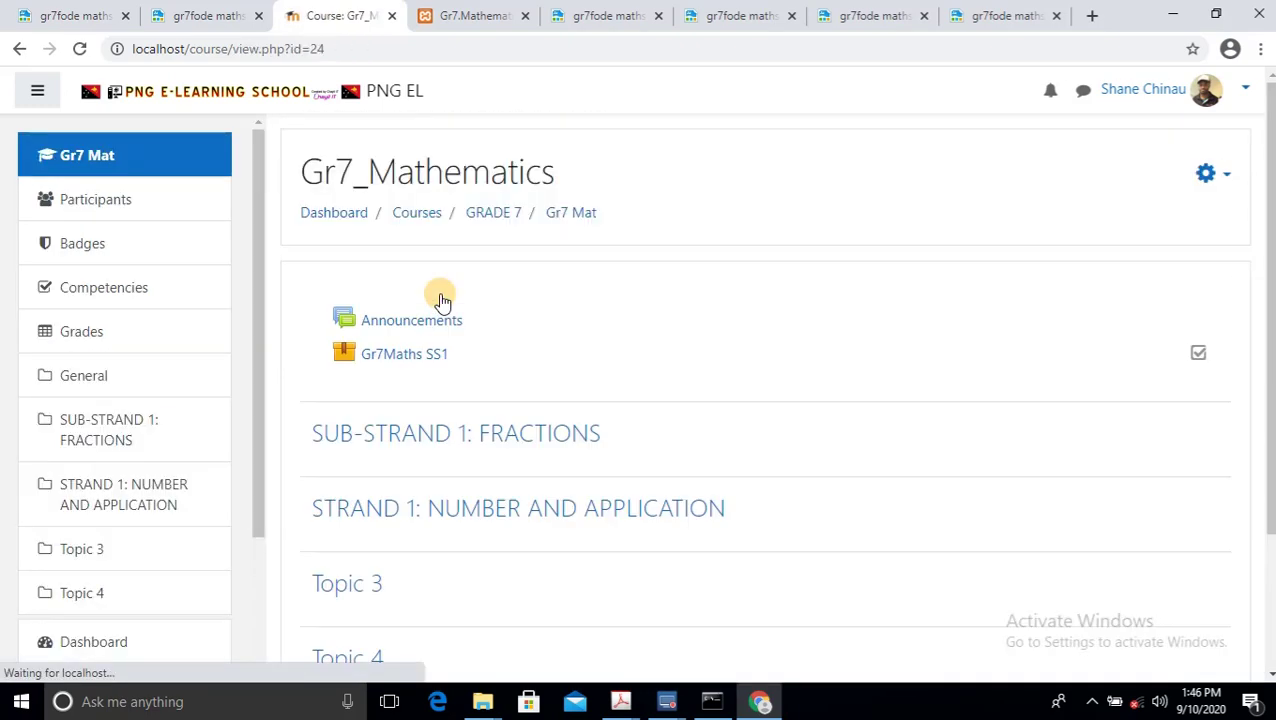
{"action": "left_click", "coordinate": [152, 205]}
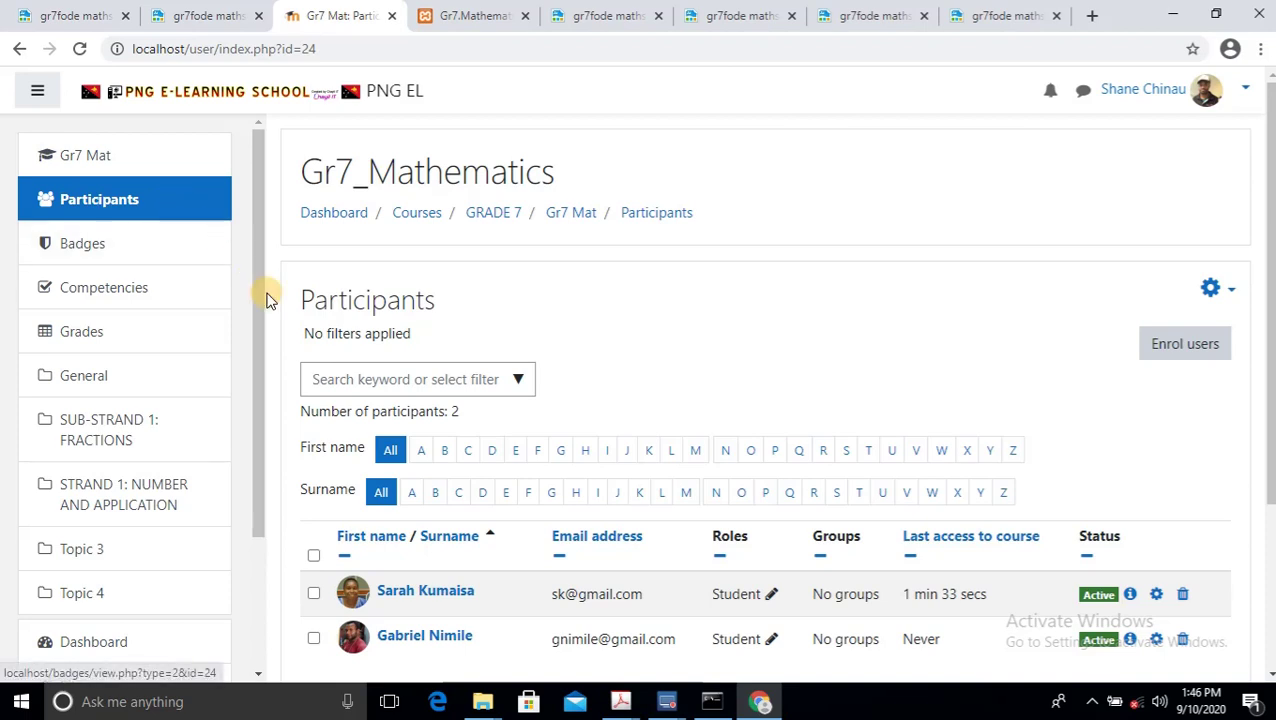
- Open the recently active student's course profile showing the Student role and last access 11 September 2020
{"action": "scroll", "coordinate": [513, 405], "scroll_direction": "down", "scroll_amount": 2}
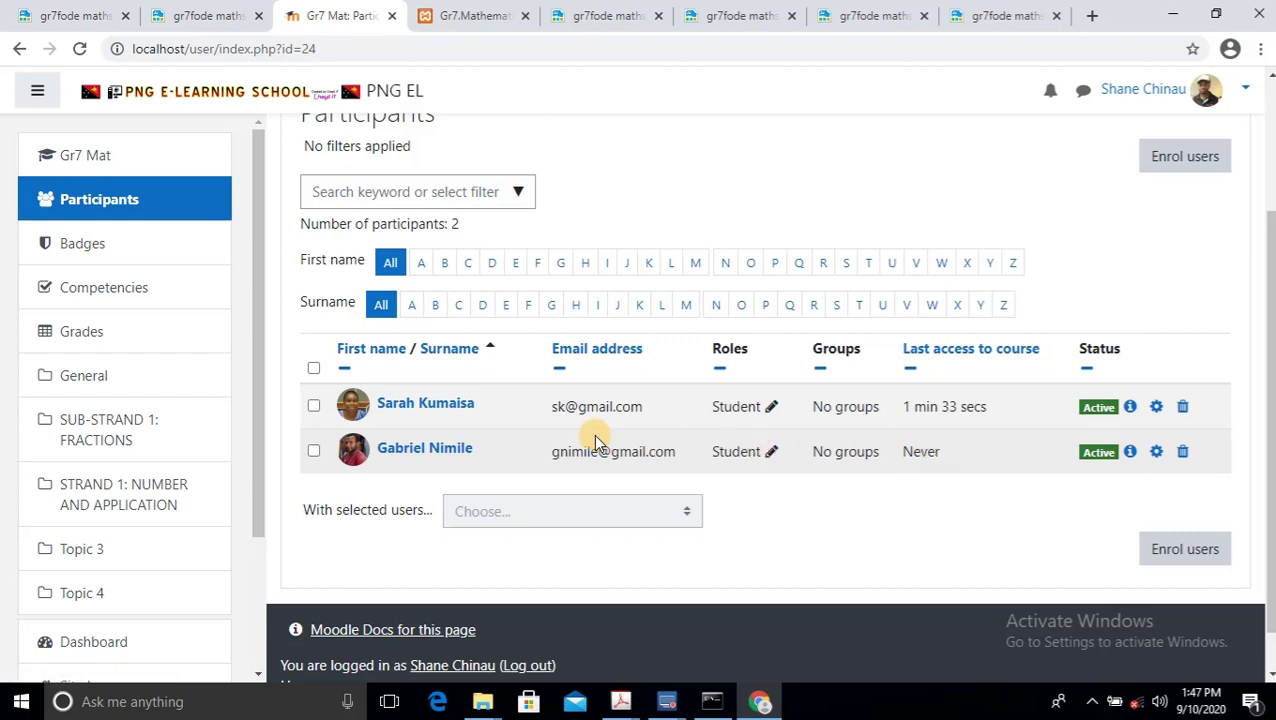
{"action": "left_click", "coordinate": [428, 410]}
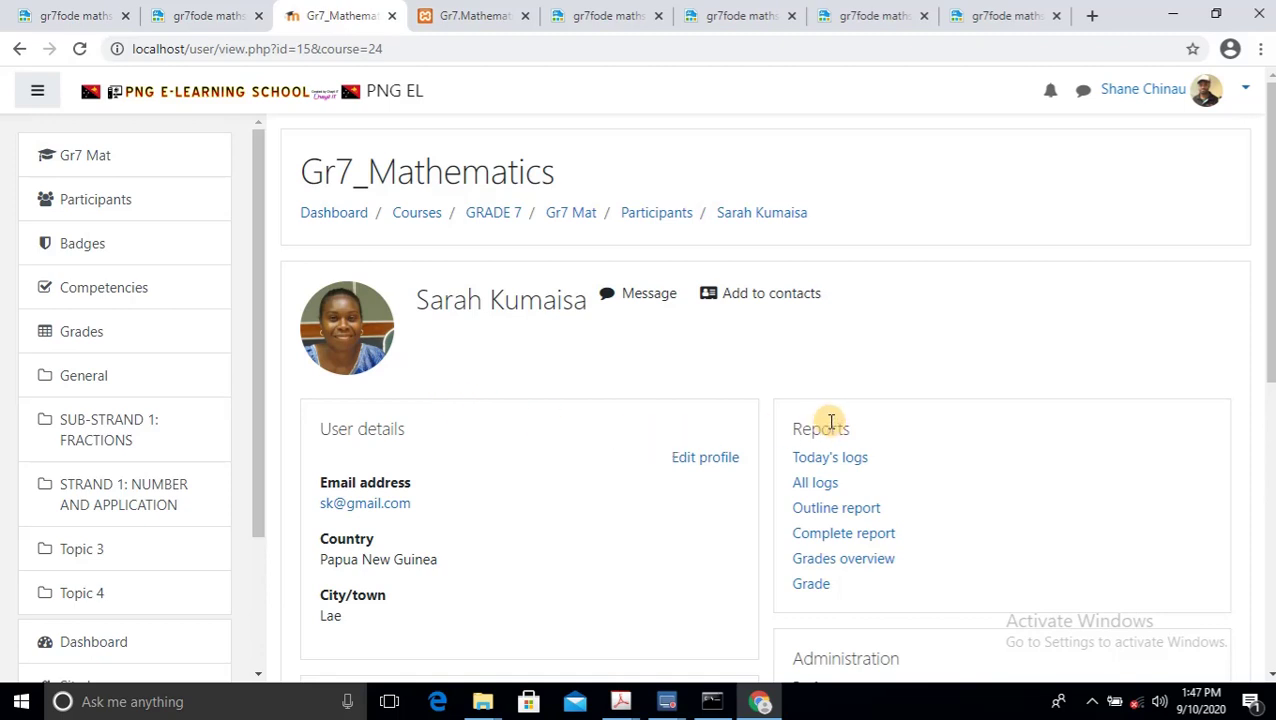
{"action": "scroll", "coordinate": [828, 420], "scroll_direction": "down", "scroll_amount": 3}
{"action": "scroll", "coordinate": [826, 419], "scroll_direction": "up", "scroll_amount": 1}
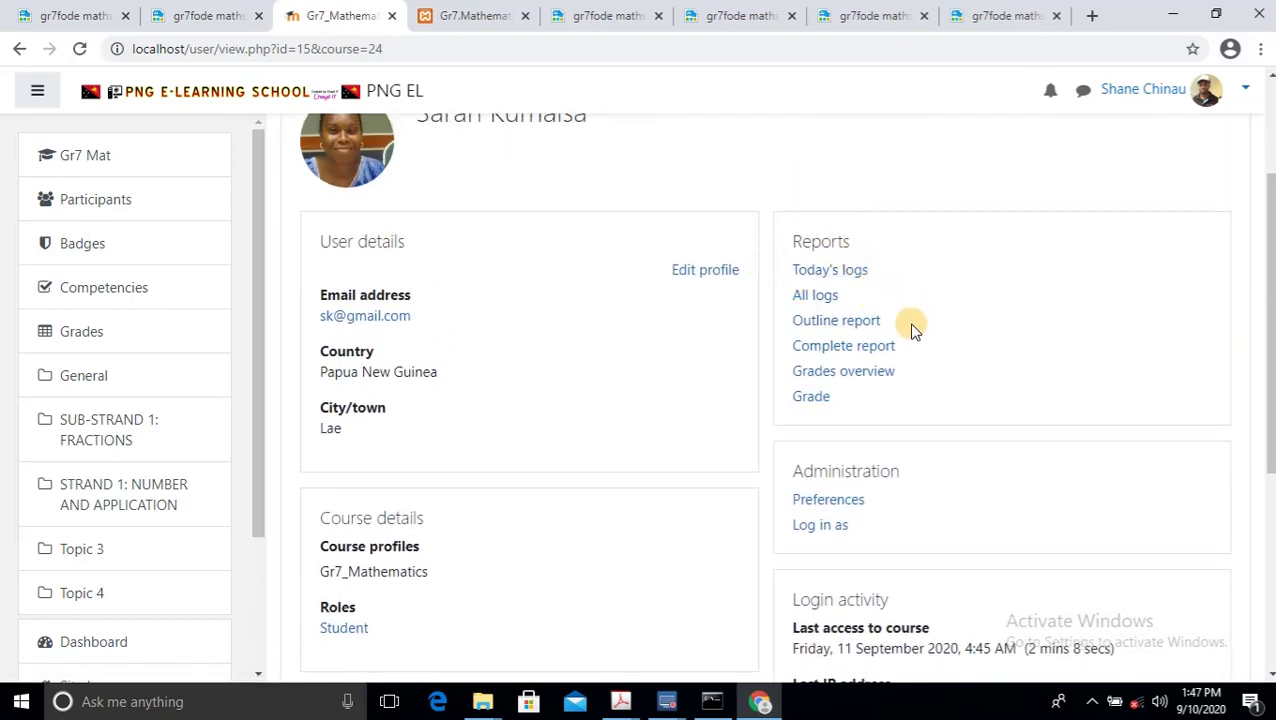
{"action": "left_click", "coordinate": [829, 271]}
{"action": "scroll", "coordinate": [606, 378], "scroll_direction": "down", "scroll_amount": 1}
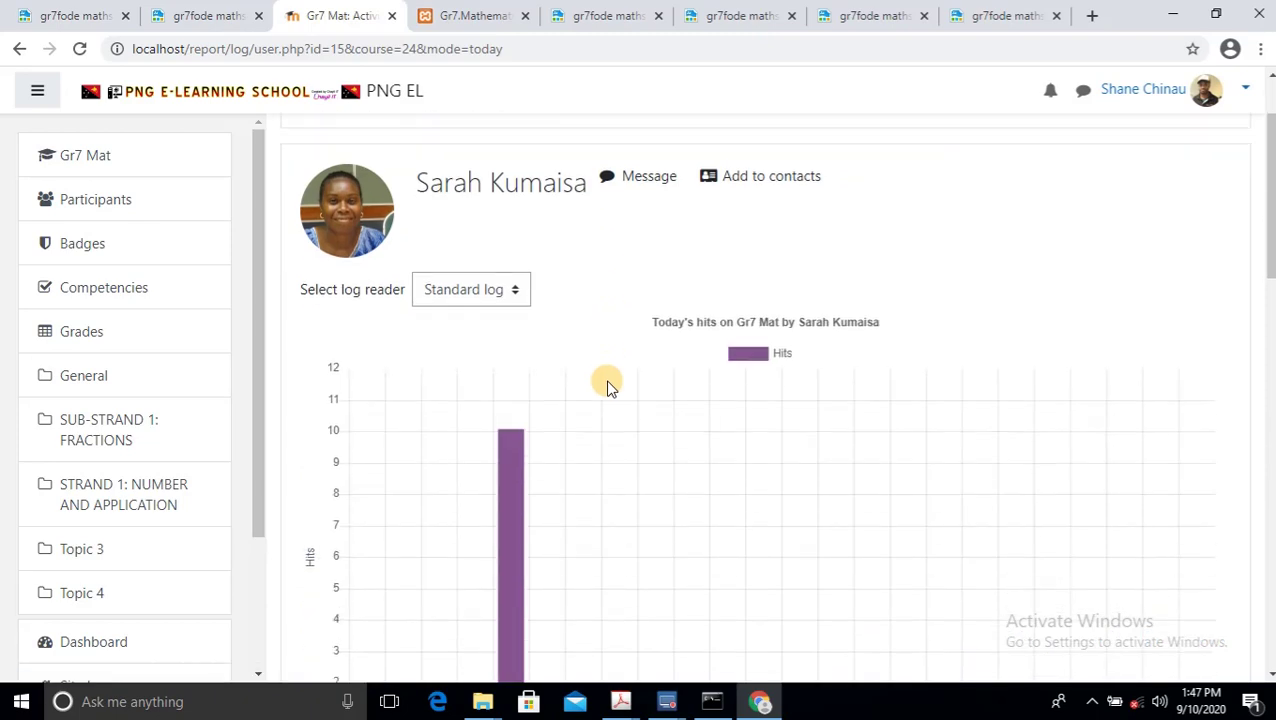
{"action": "scroll", "coordinate": [610, 385], "scroll_direction": "down", "scroll_amount": 6}
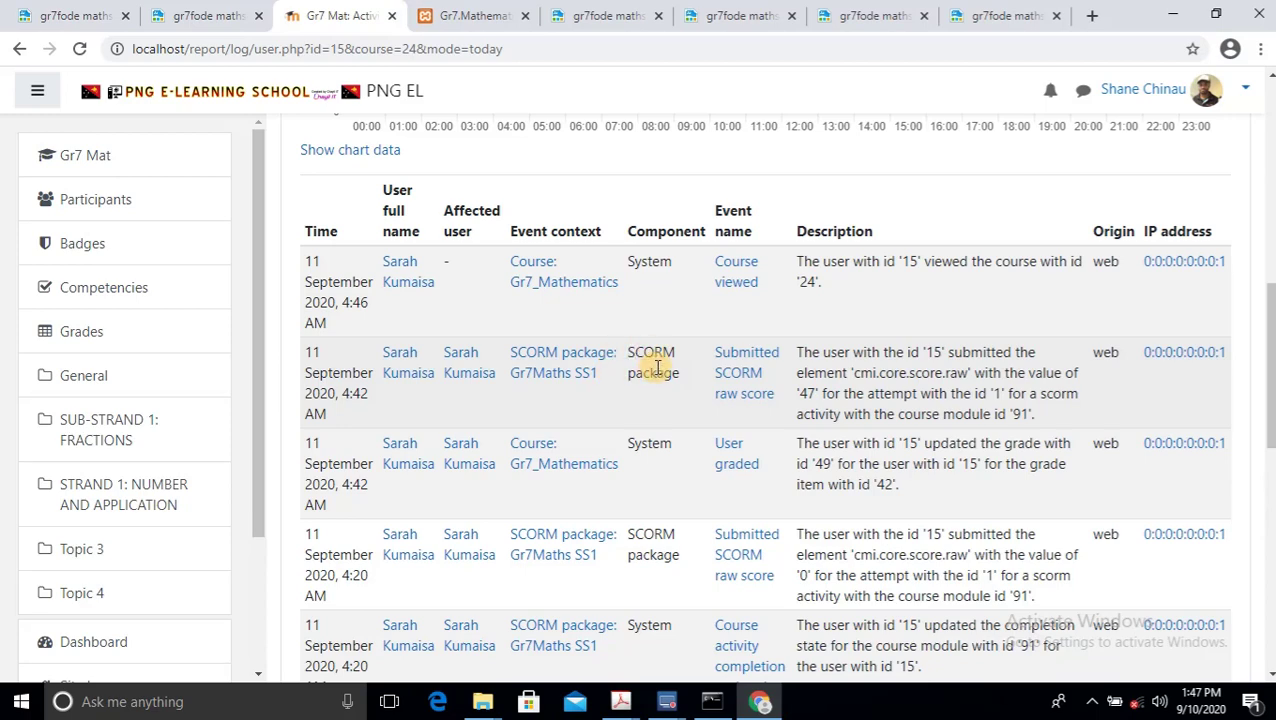
{"action": "scroll", "coordinate": [657, 368], "scroll_direction": "down", "scroll_amount": 3}
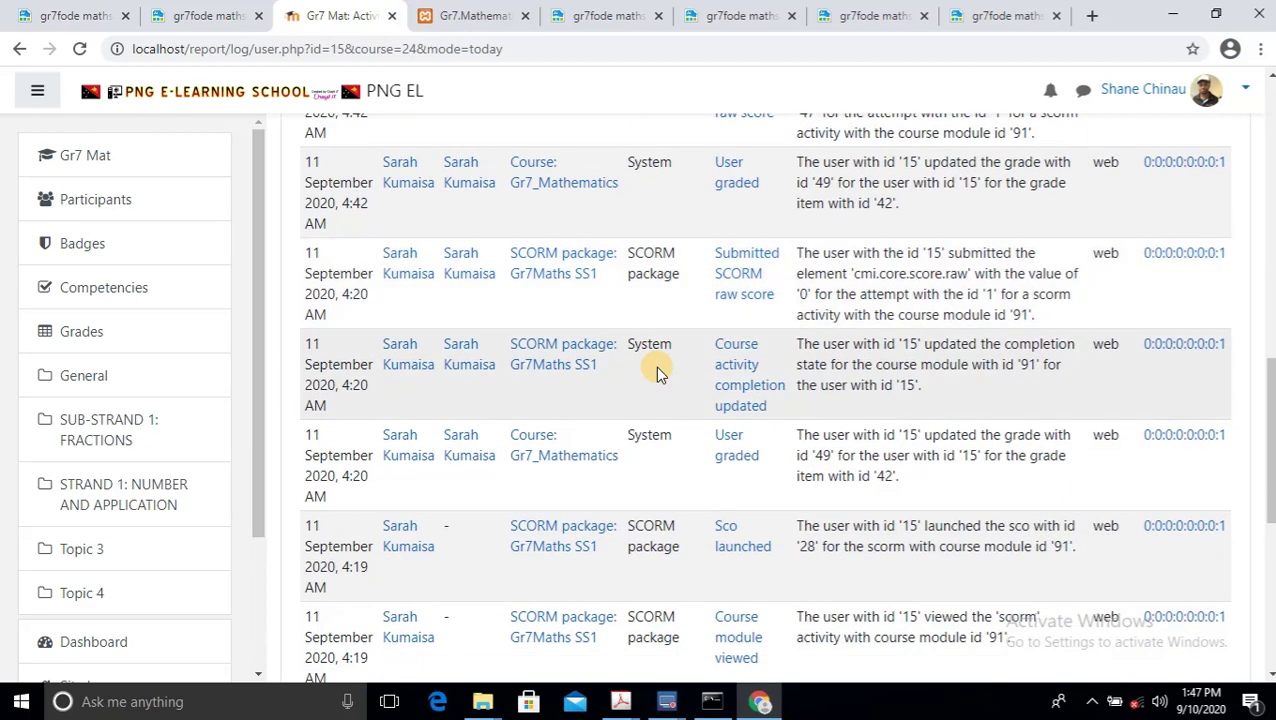
{"action": "scroll", "coordinate": [657, 368], "scroll_direction": "up", "scroll_amount": 10}
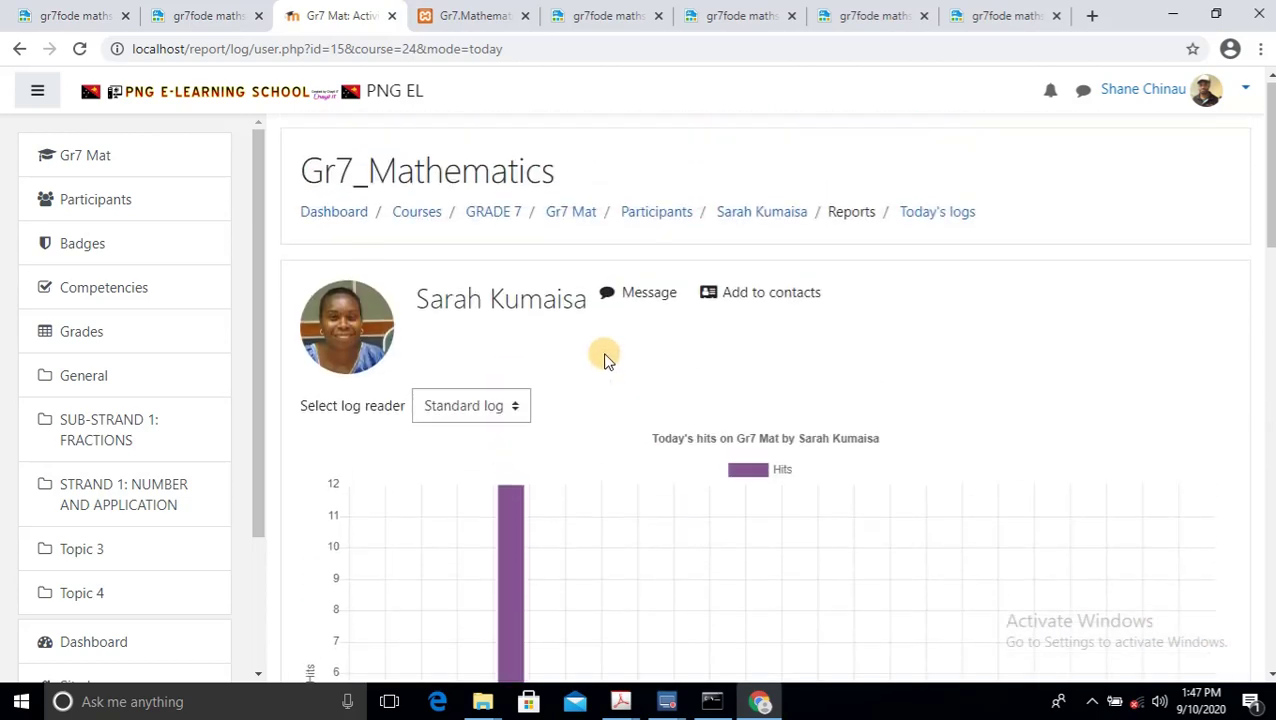
{"action": "left_click", "coordinate": [778, 218]}
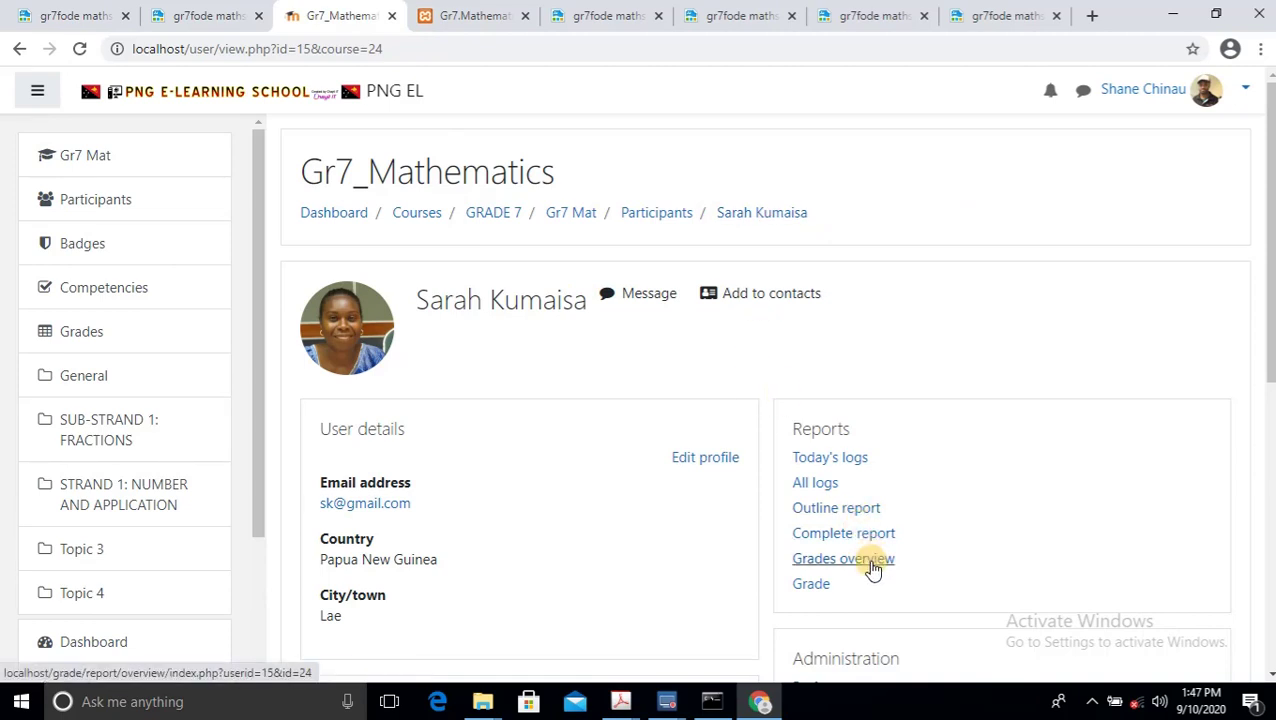
- View the student's grades overview showing 47.00 for Gr7_Mathematics, then open grade export
{"action": "left_click", "coordinate": [868, 561]}
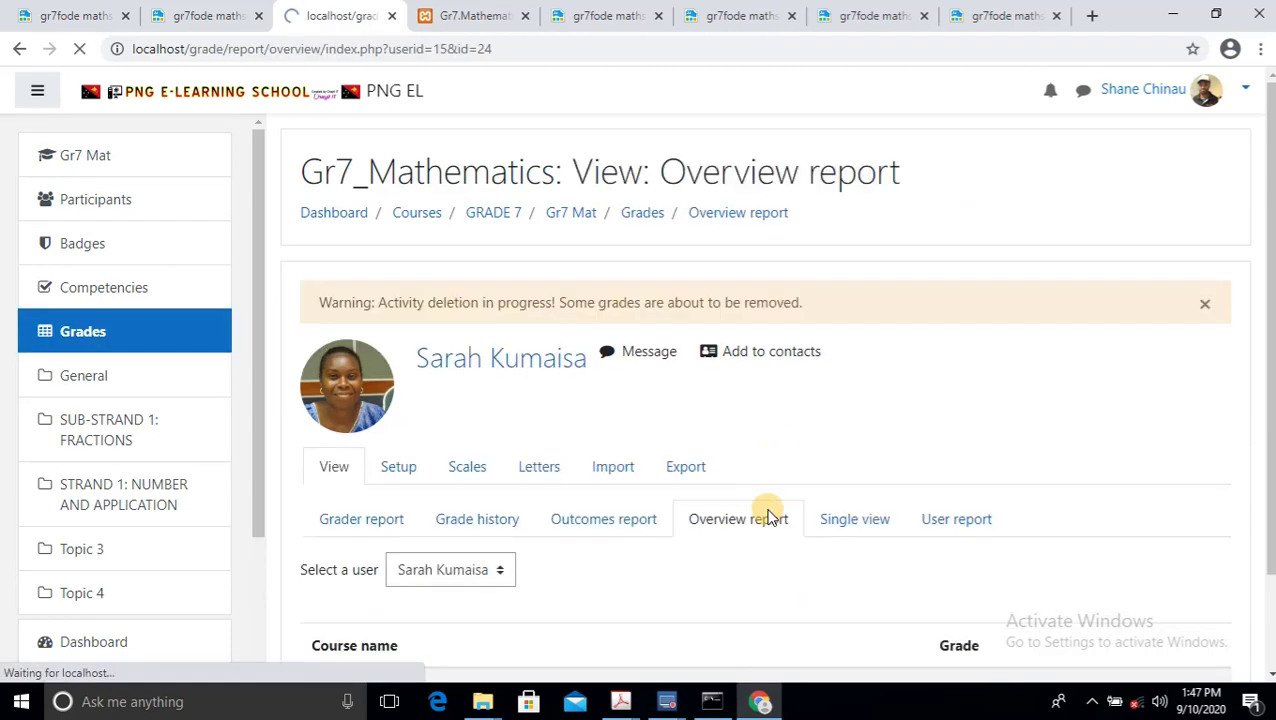
{"action": "scroll", "coordinate": [667, 437], "scroll_direction": "down", "scroll_amount": 2}
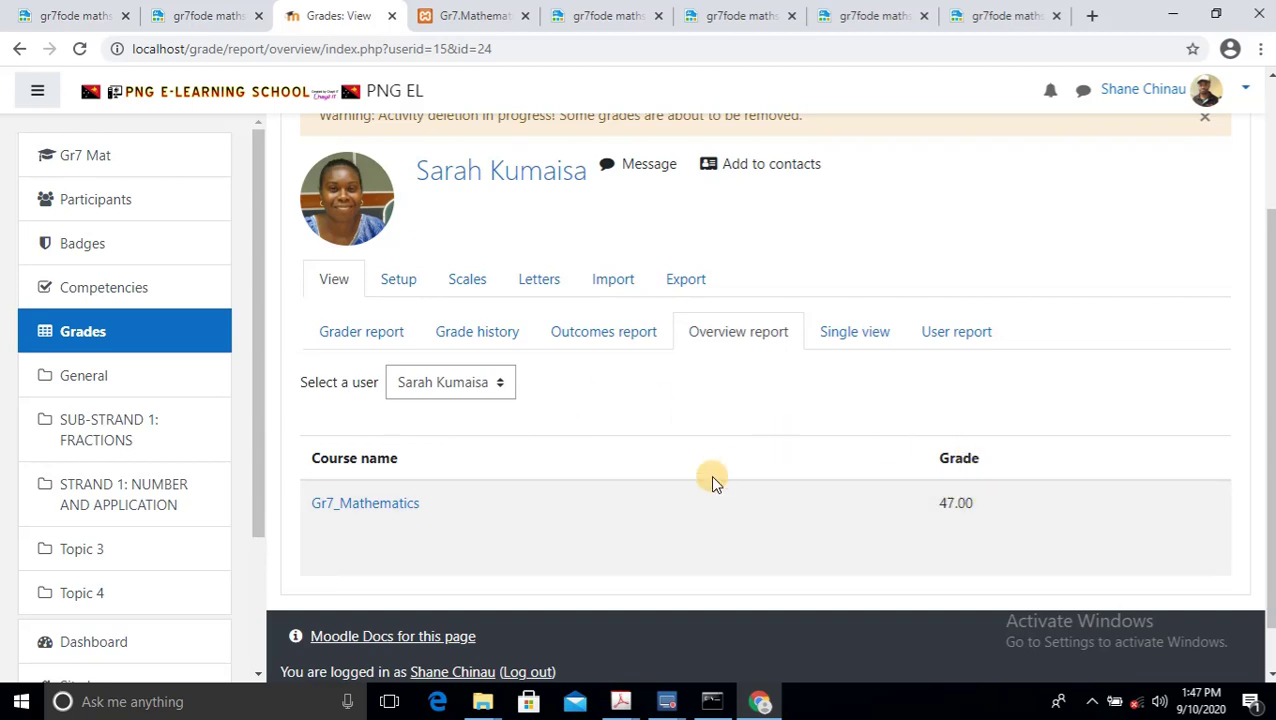
{"action": "scroll", "coordinate": [717, 481], "scroll_direction": "up", "scroll_amount": 1}
{"action": "scroll", "coordinate": [717, 481], "scroll_direction": "up", "scroll_amount": 3}
{"action": "scroll", "coordinate": [720, 481], "scroll_direction": "down", "scroll_amount": 1}
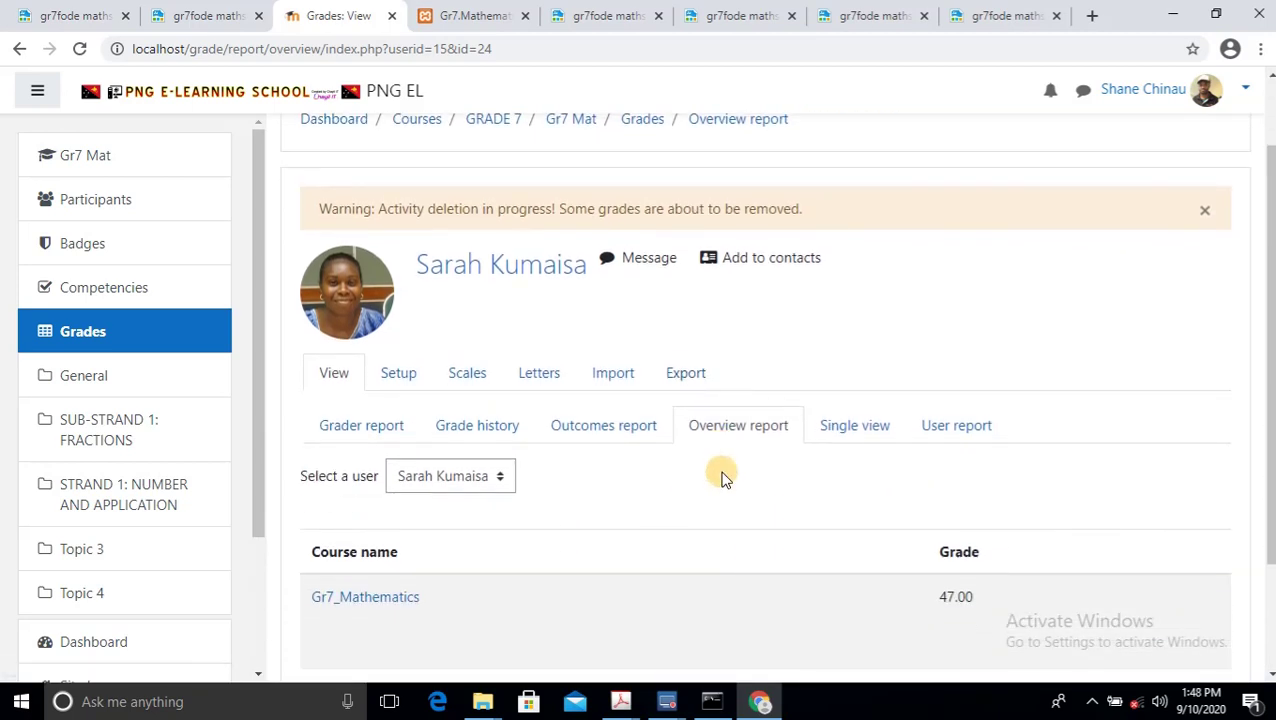
{"action": "scroll", "coordinate": [720, 481], "scroll_direction": "up", "scroll_amount": 1}
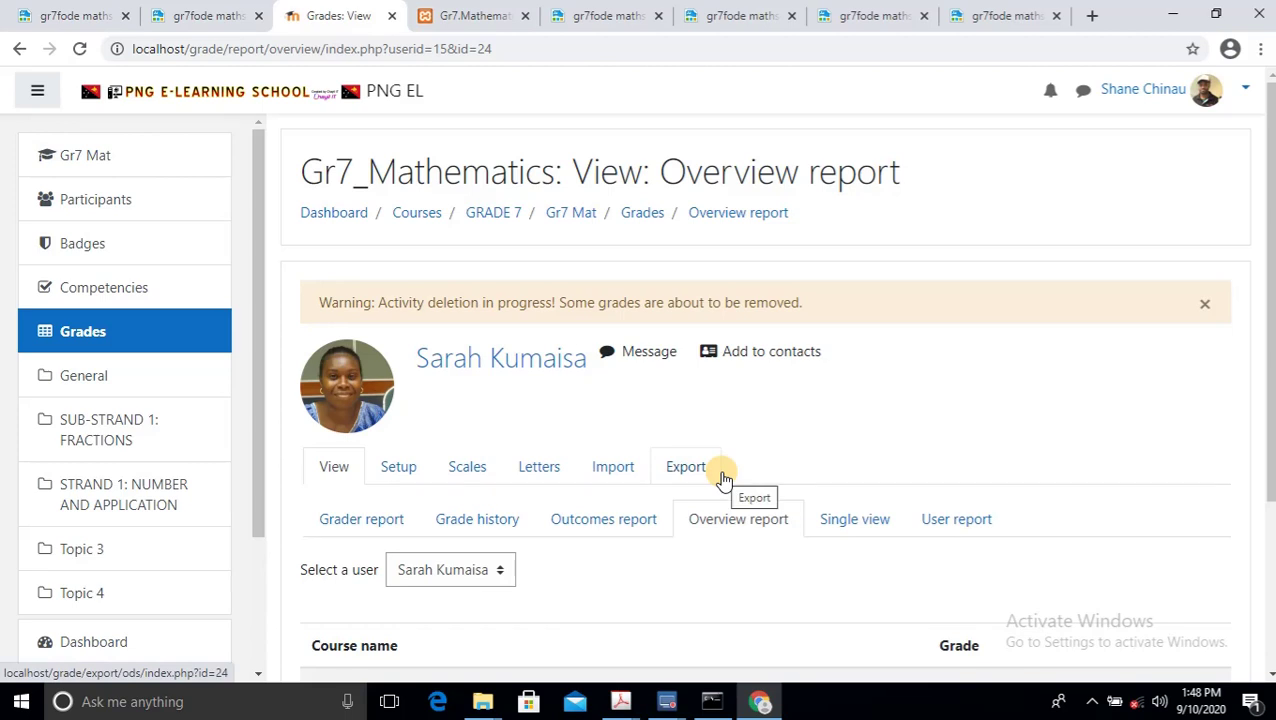
{"action": "scroll", "coordinate": [723, 478], "scroll_direction": "down", "scroll_amount": 3}
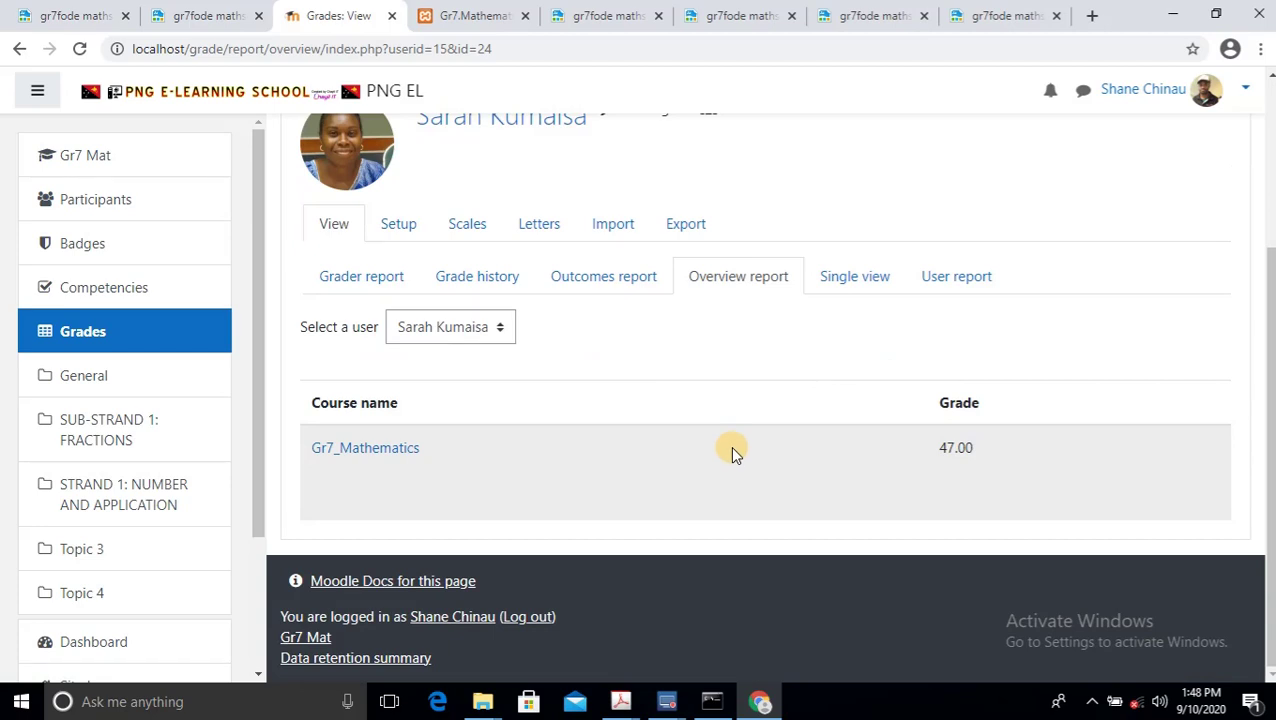
{"action": "scroll", "coordinate": [730, 452], "scroll_direction": "up", "scroll_amount": 3}
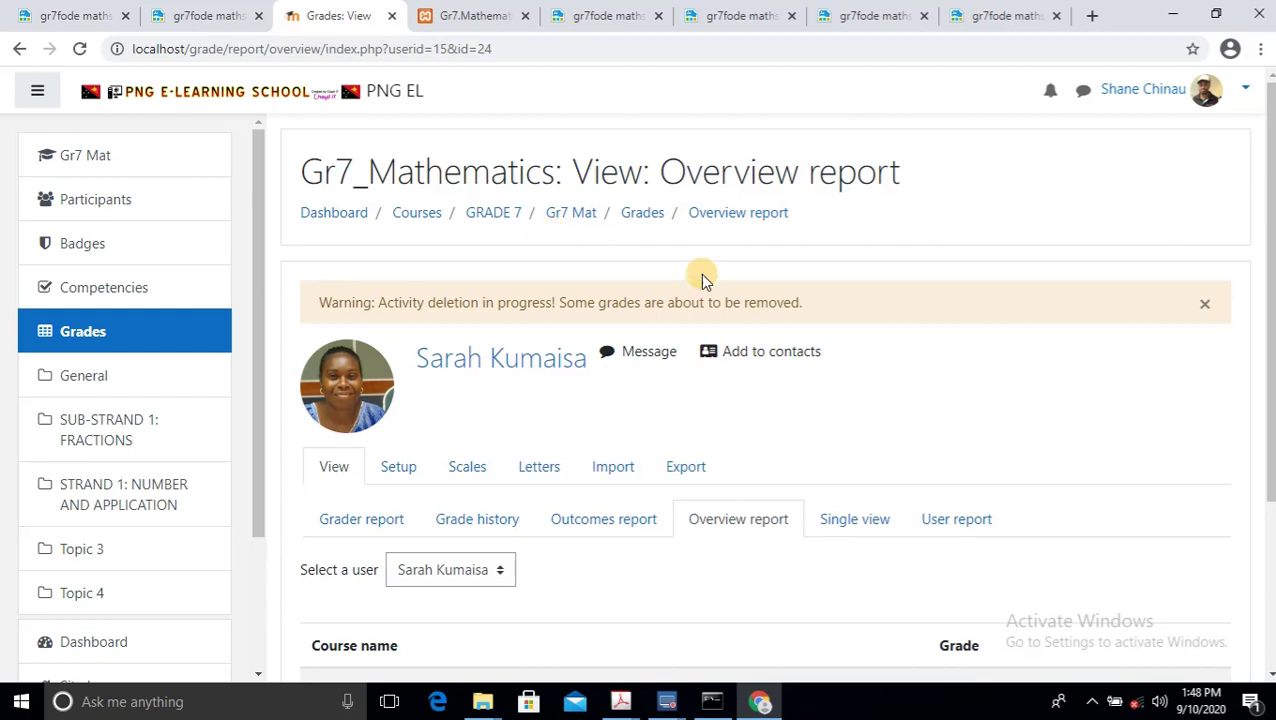
{"action": "left_click", "coordinate": [697, 467]}
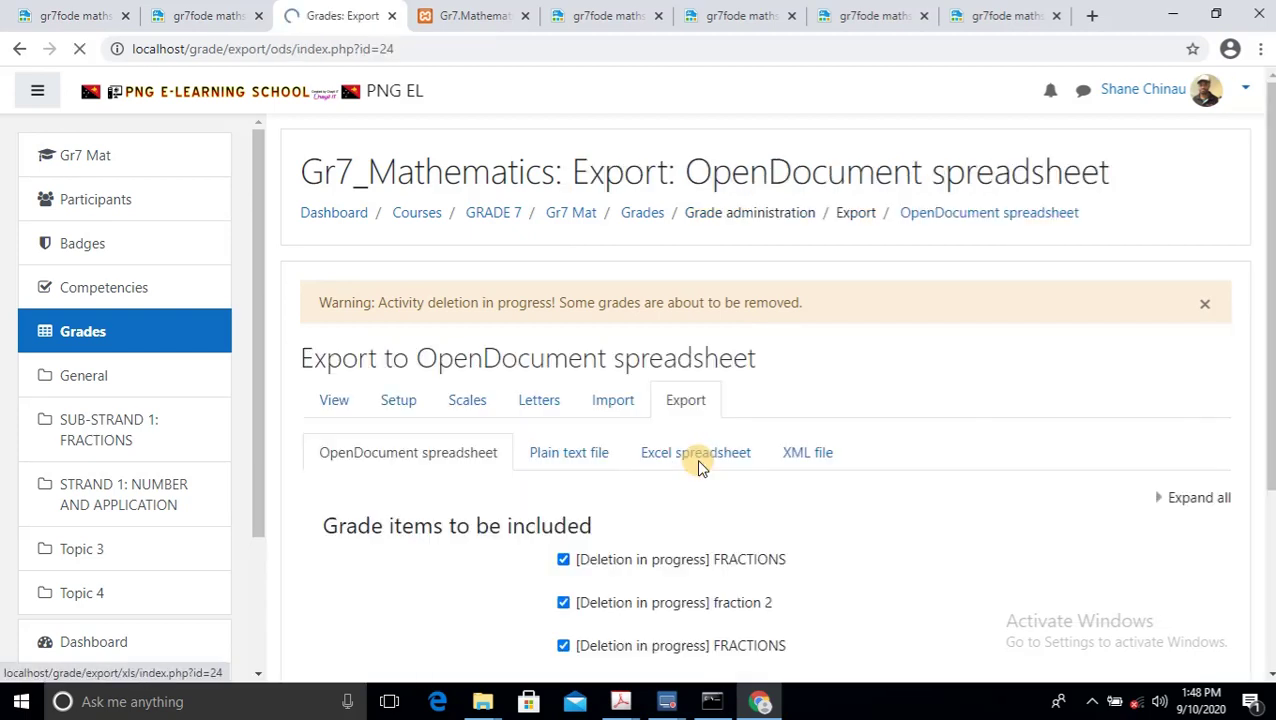
- Review the OpenDocument spreadsheet export page warning that some grades are being deleted
{"action": "scroll", "coordinate": [697, 459], "scroll_direction": "down", "scroll_amount": 1}
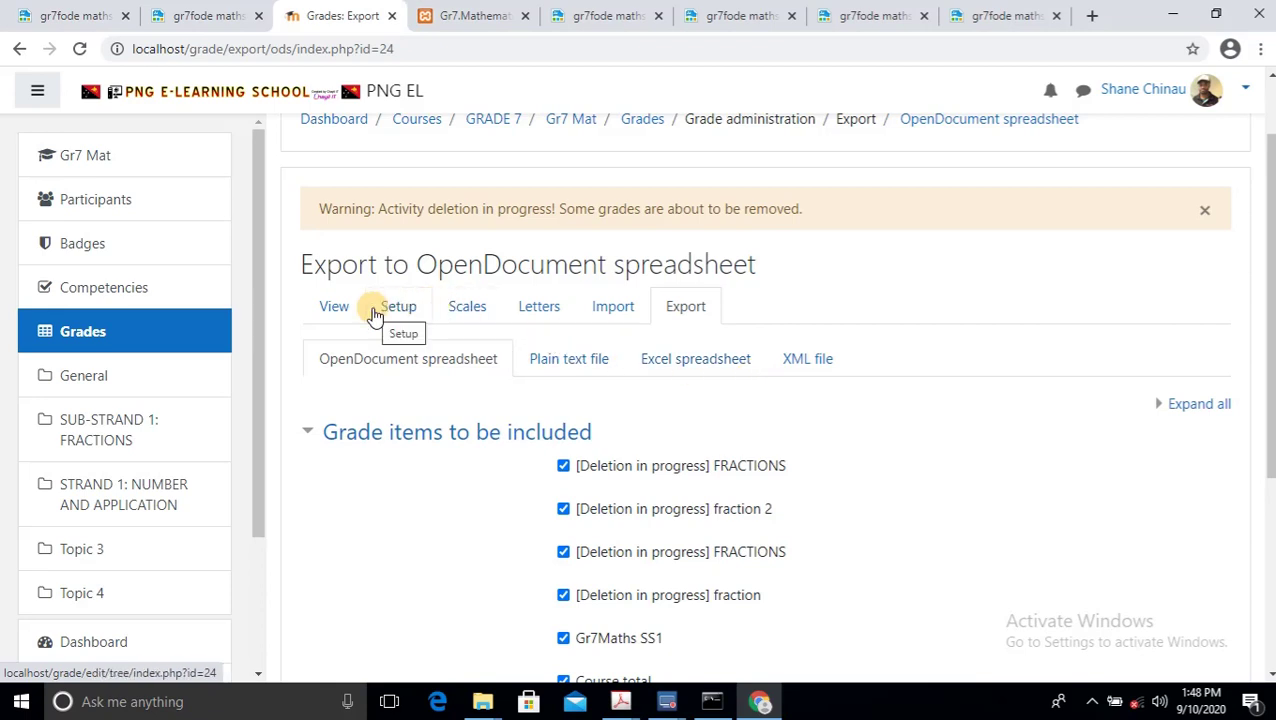
{"action": "scroll", "coordinate": [372, 292], "scroll_direction": "up", "scroll_amount": 1}
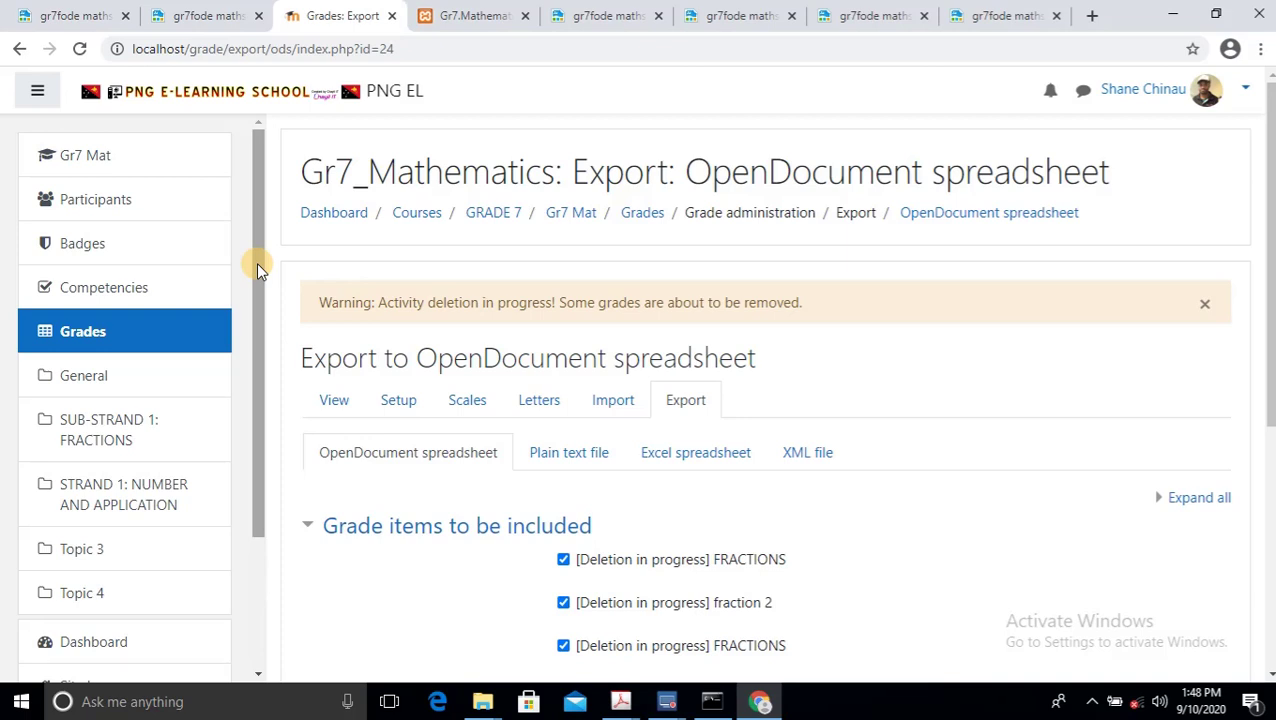
{"action": "left_click", "coordinate": [1246, 94]}
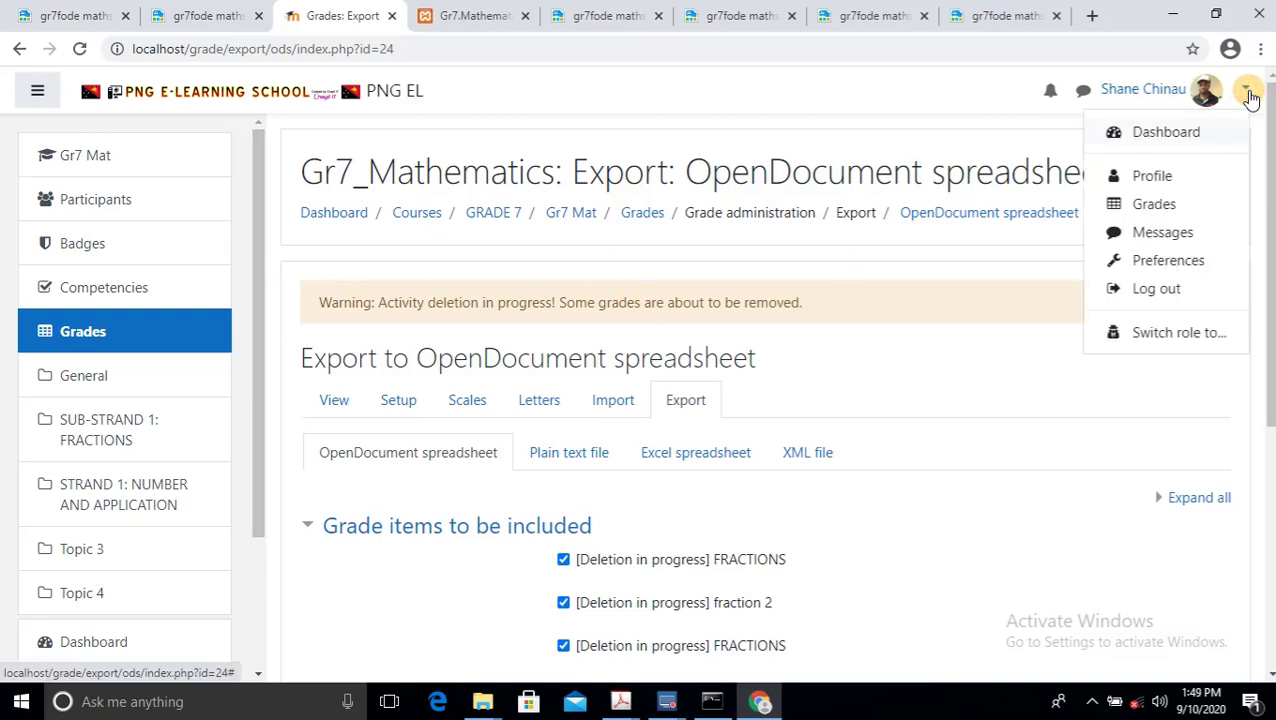
- Log out and check the front page lists course categories GRADE 1 to 12 with no one logged in
{"action": "left_click", "coordinate": [1188, 287]}
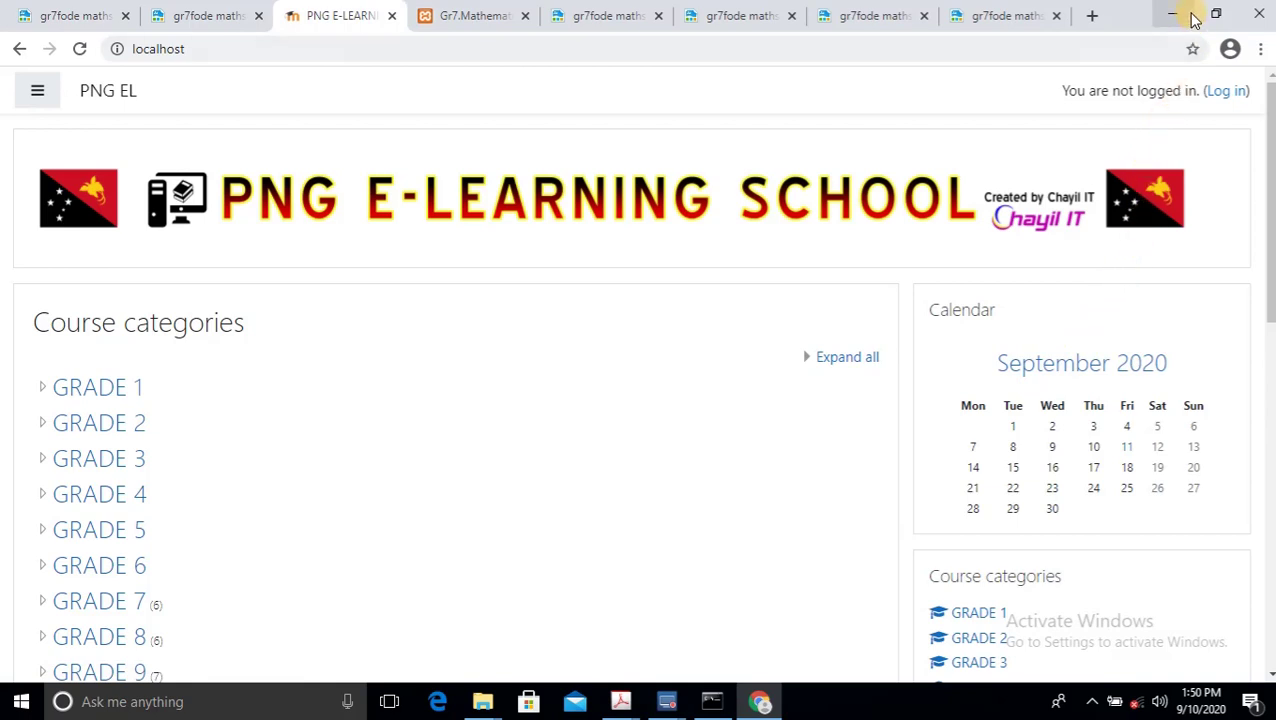
{"action": "scroll", "coordinate": [869, 447], "scroll_direction": "down", "scroll_amount": 9}
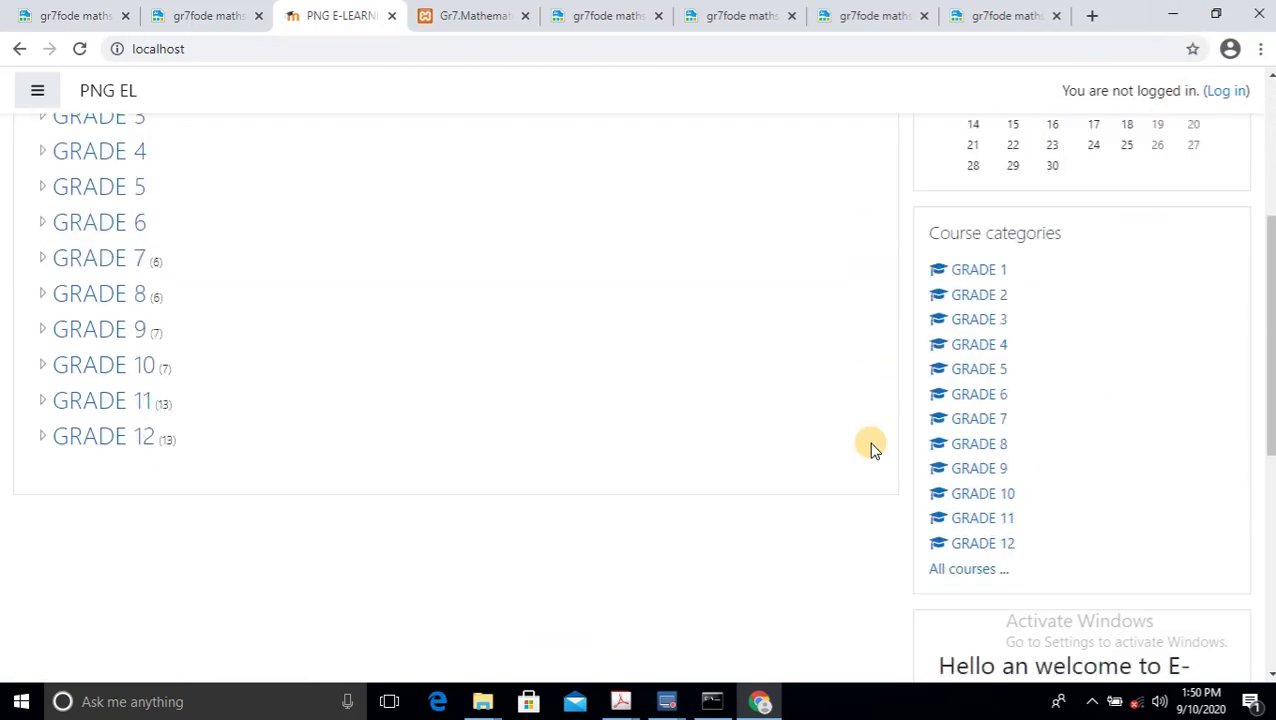
{"action": "scroll", "coordinate": [869, 447], "scroll_direction": "up", "scroll_amount": 5}
{"action": "scroll", "coordinate": [869, 447], "scroll_direction": "up", "scroll_amount": 4}
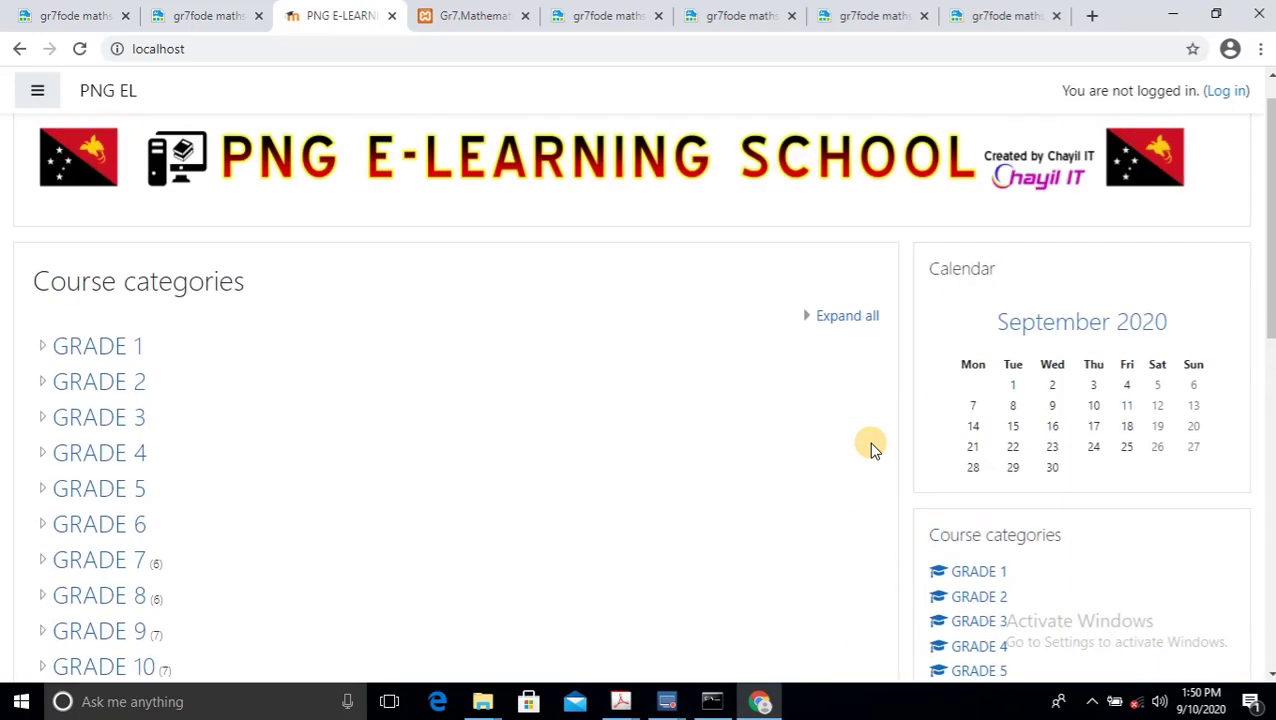